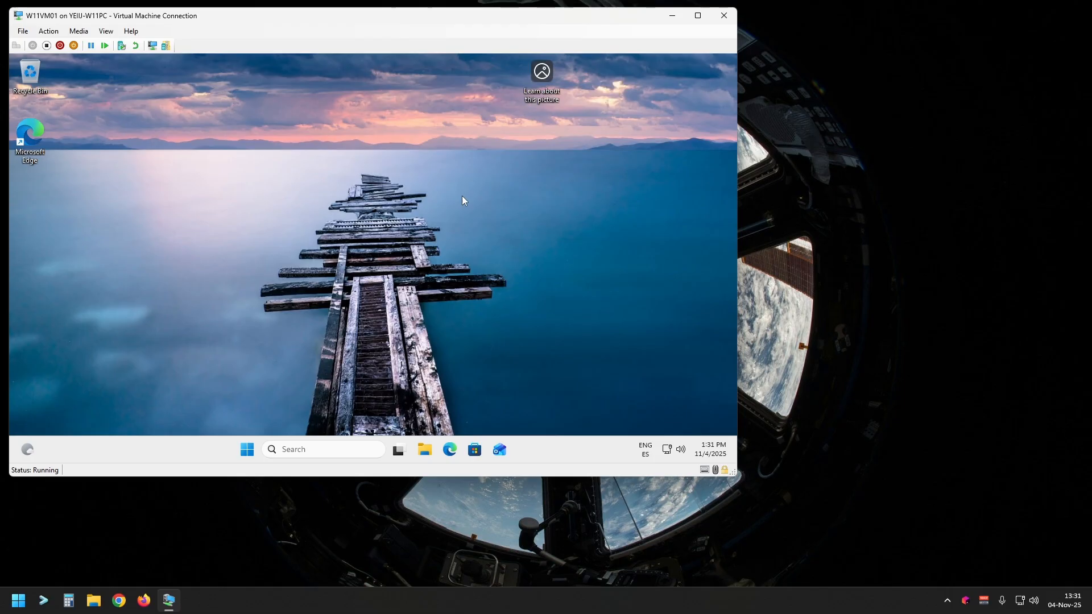
Step: Maximize the virtual machine window and search the web for "eclipse termium jdk" in Microsoft Edge
left_click(698, 21)
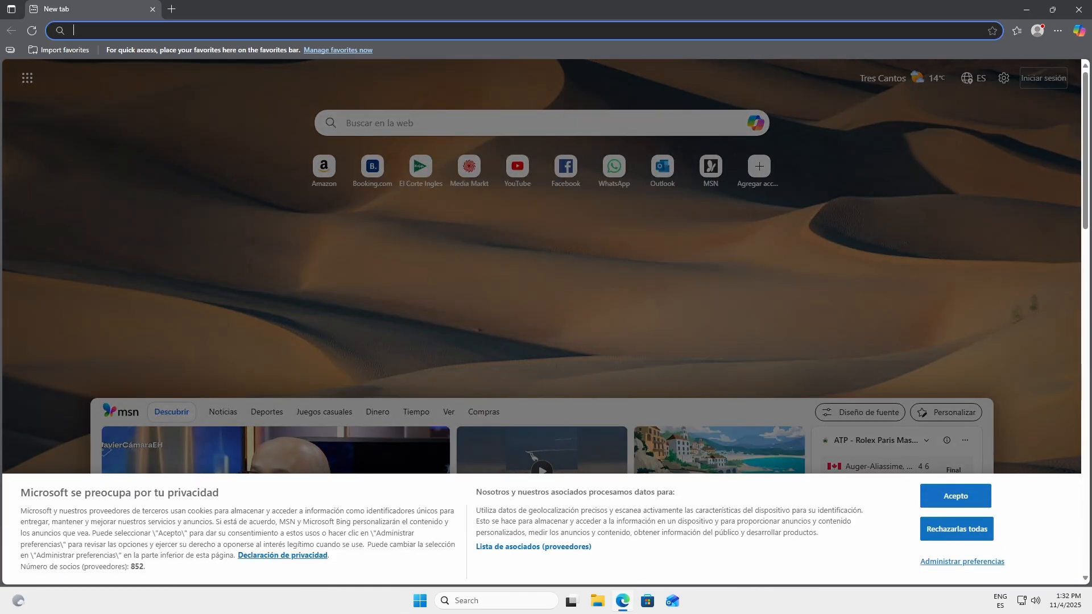
left_click(341, 31)
type("eclipse")
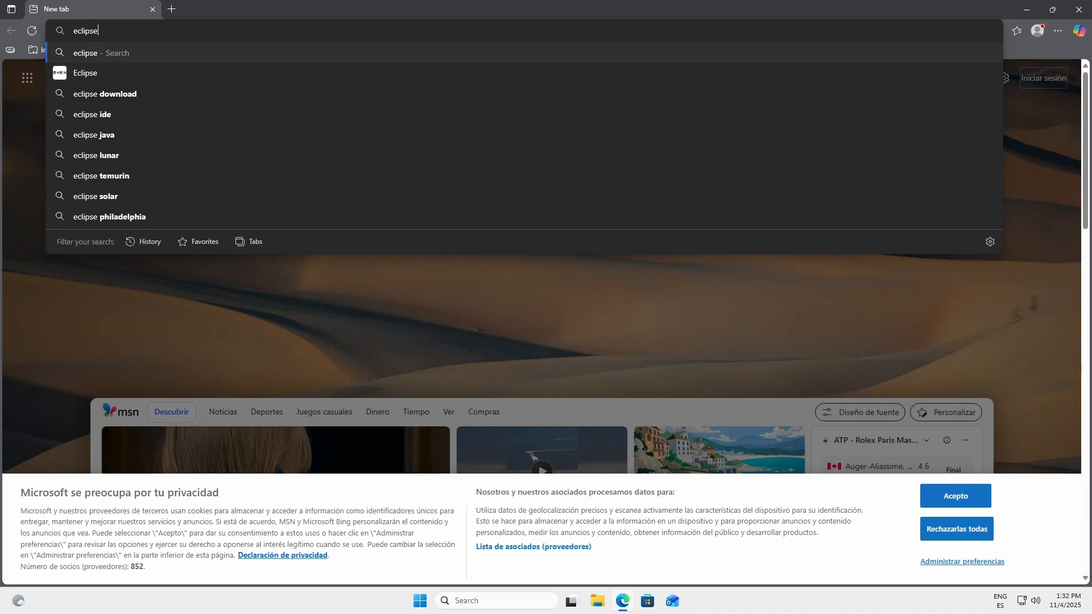
type(" term")
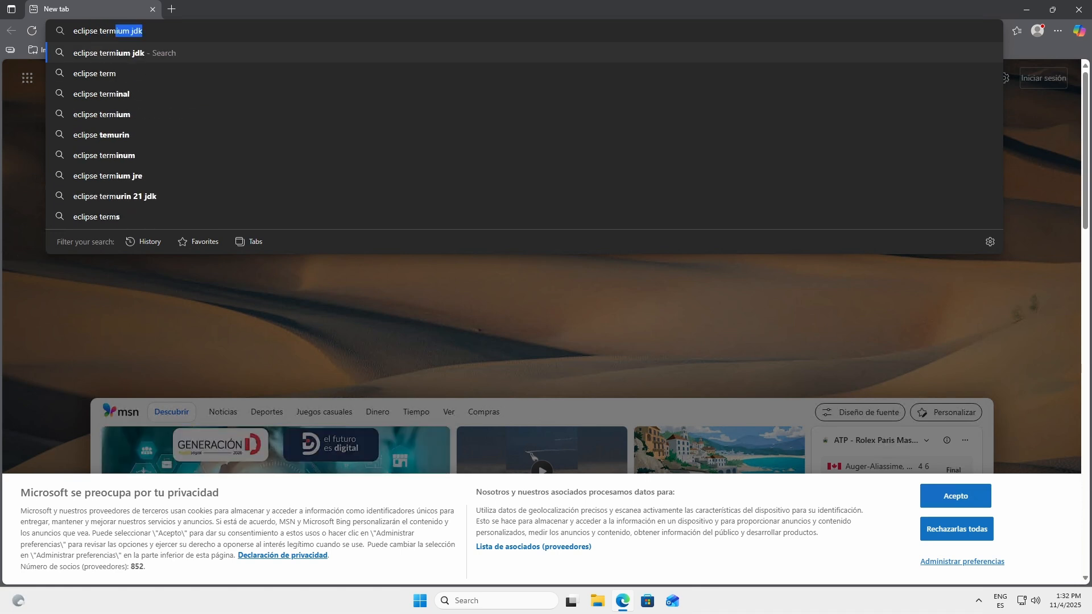
type("ium jdk")
key("Return")
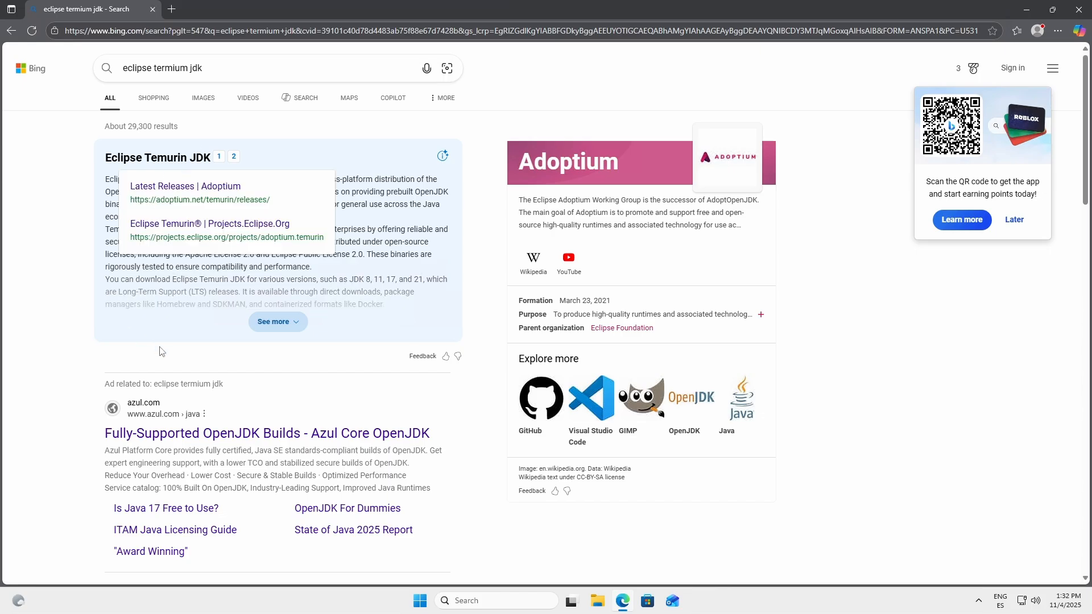
Step: Change the search query to "eclipse temium jdk" and open Adoptium's Latest Releases result
left_click(165, 68)
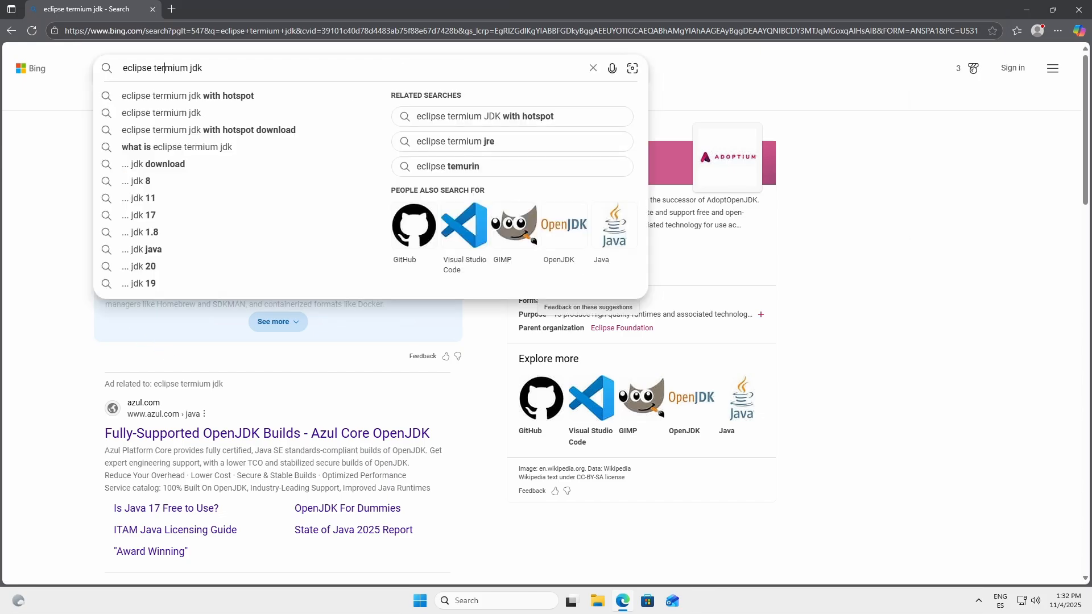
key("BackSpace")
key("Return")
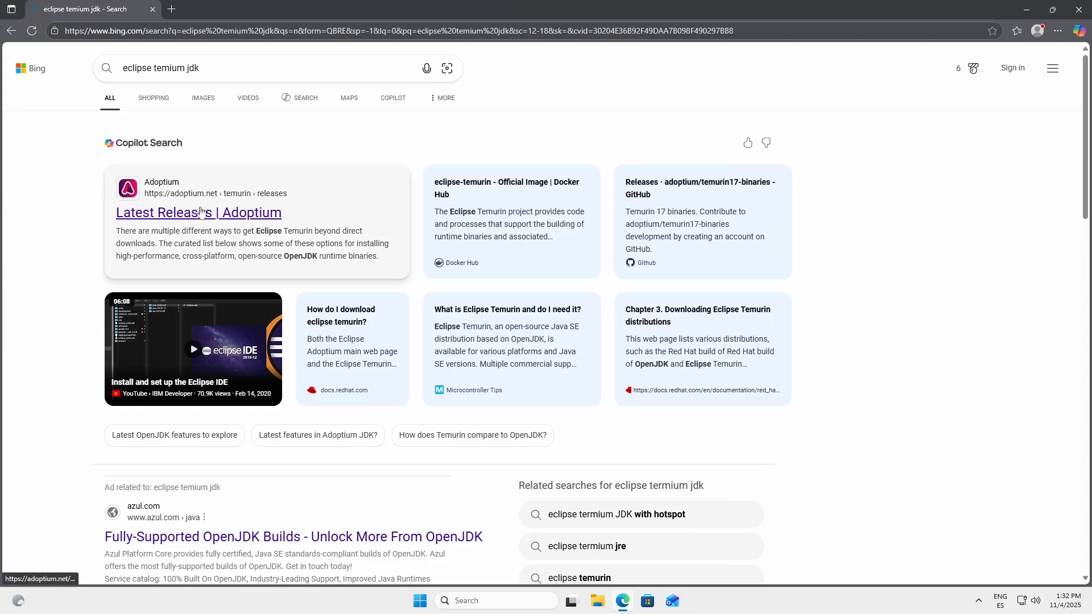
left_click(176, 215)
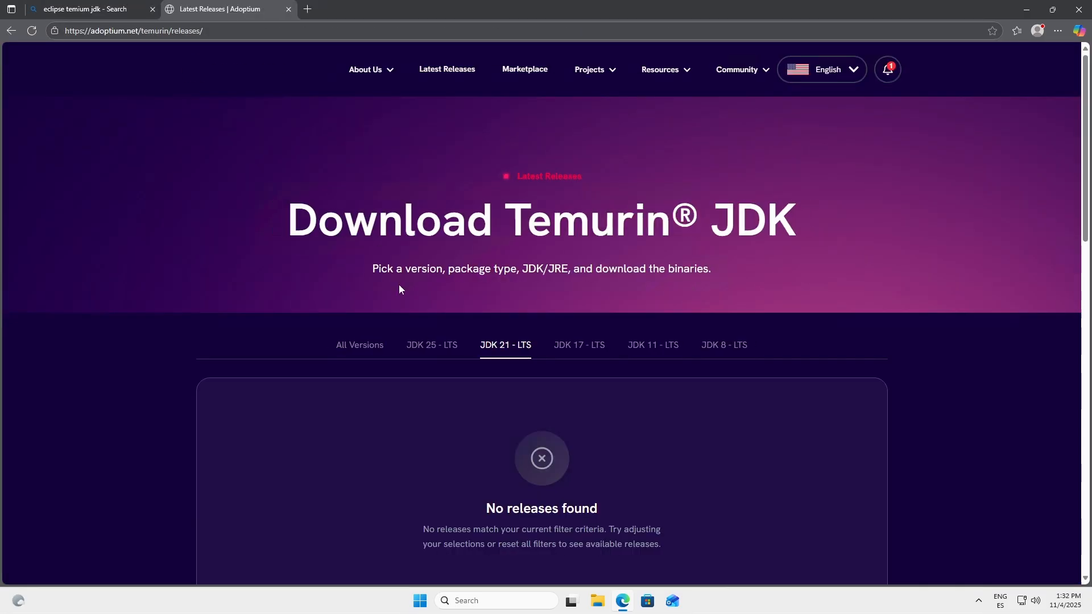
Step: Choose the JDK 21 - LTS release and download its Windows 64 bit MSI installer
scroll(517, 403, "down", 2)
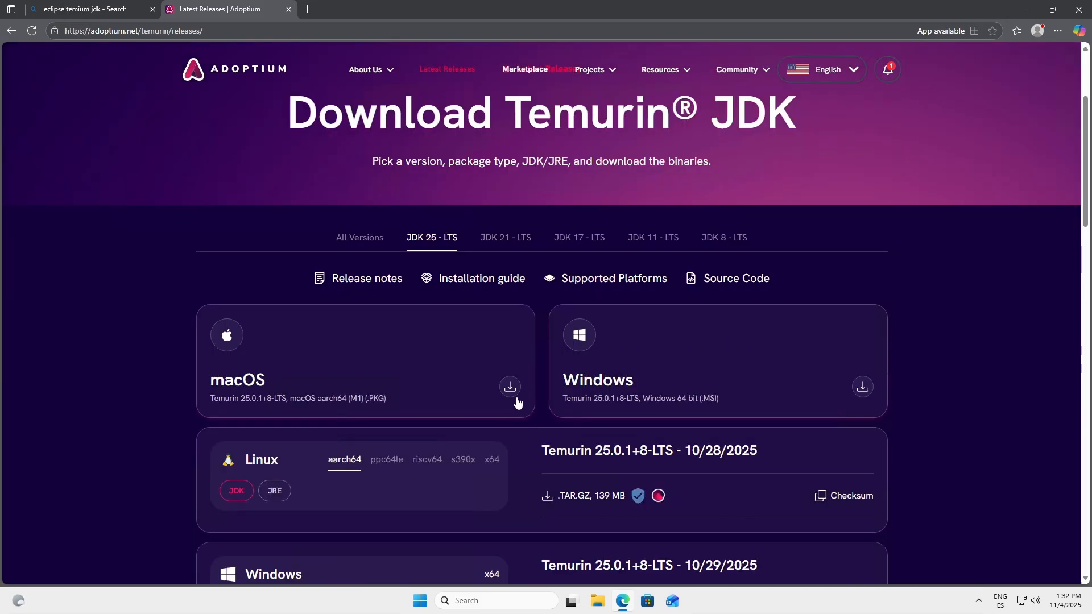
left_click(504, 243)
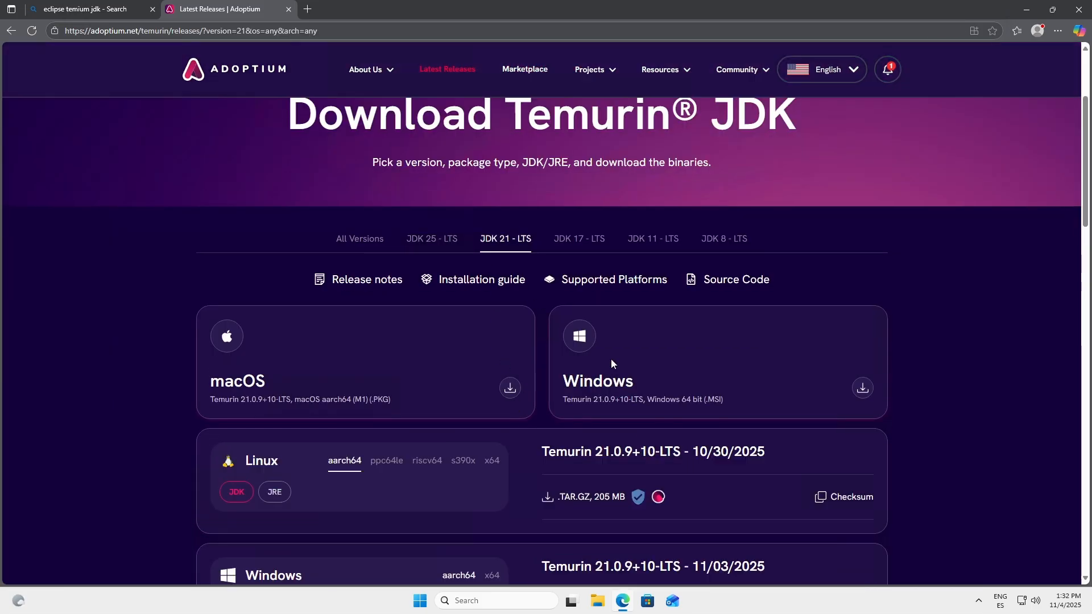
left_click(861, 390)
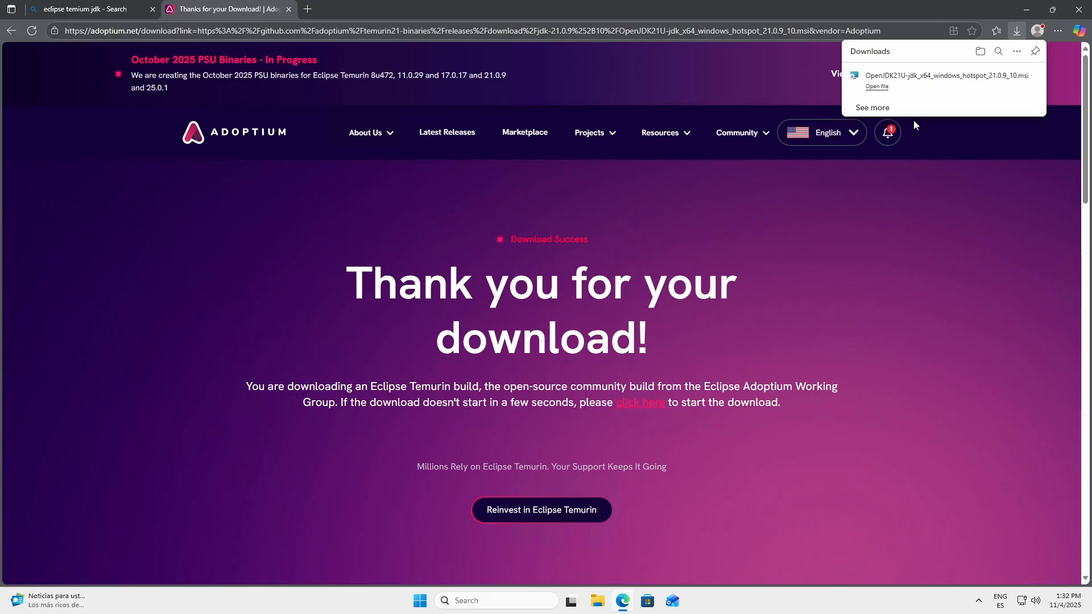
Step: Launch the downloaded Temurin JDK installer, accept the license agreement and keep the installation scope for all users of this machine
left_click(926, 93)
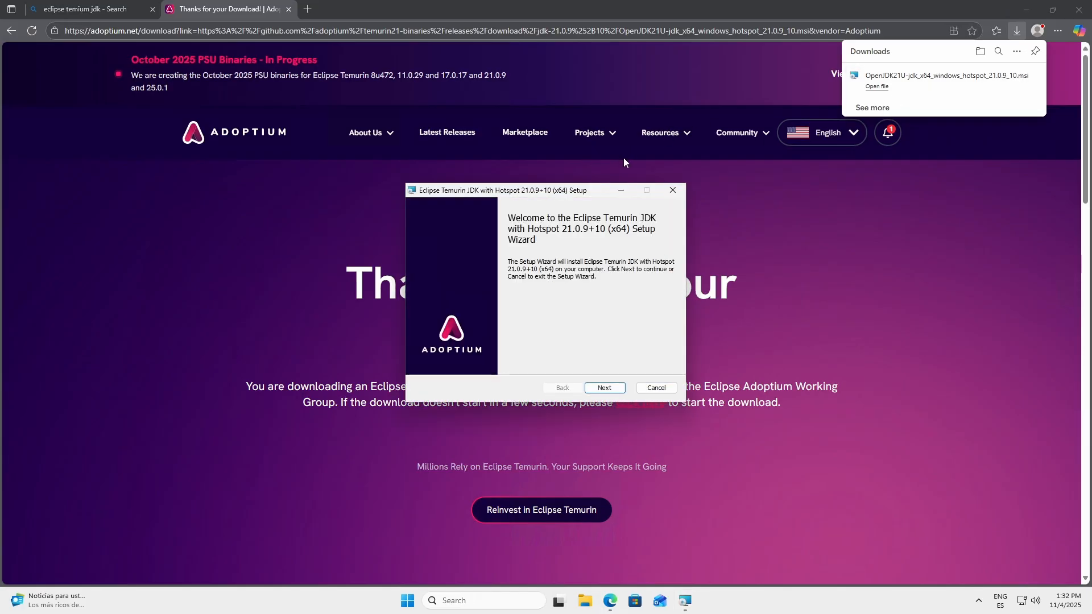
left_click(604, 388)
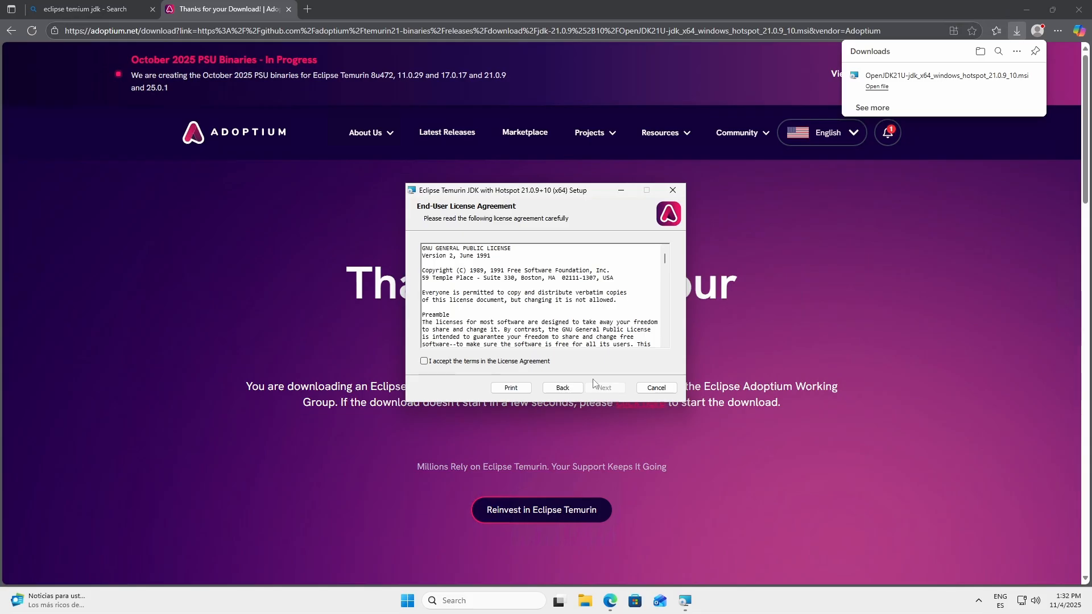
left_click(504, 362)
left_click(603, 387)
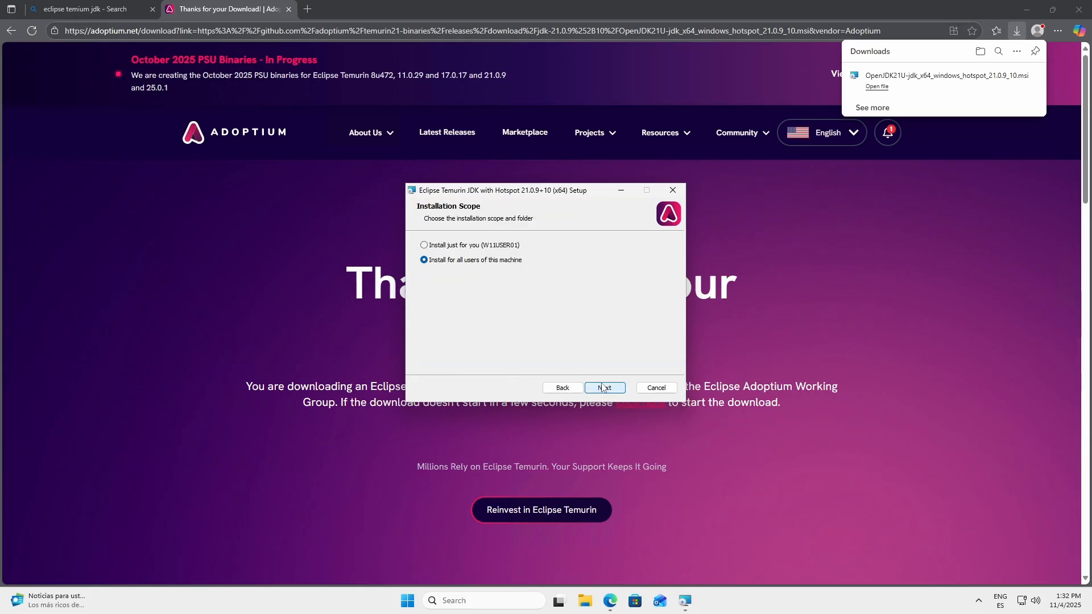
left_click(599, 385)
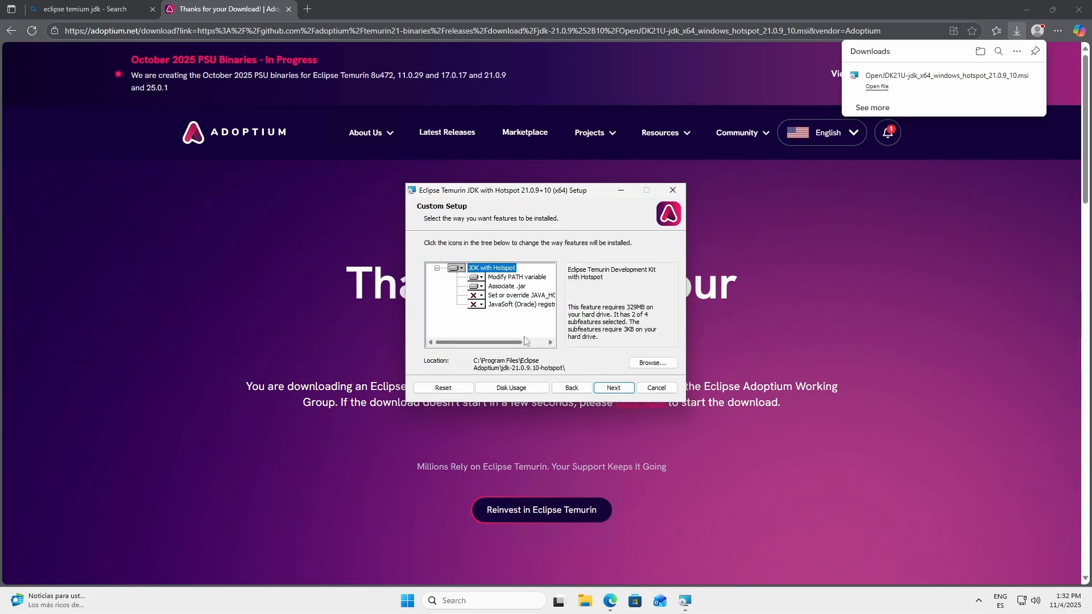
Step: Include the "Set or override JAVA_HOME variable" feature as installed on the local hard drive and accept the custom setup
left_click(517, 297)
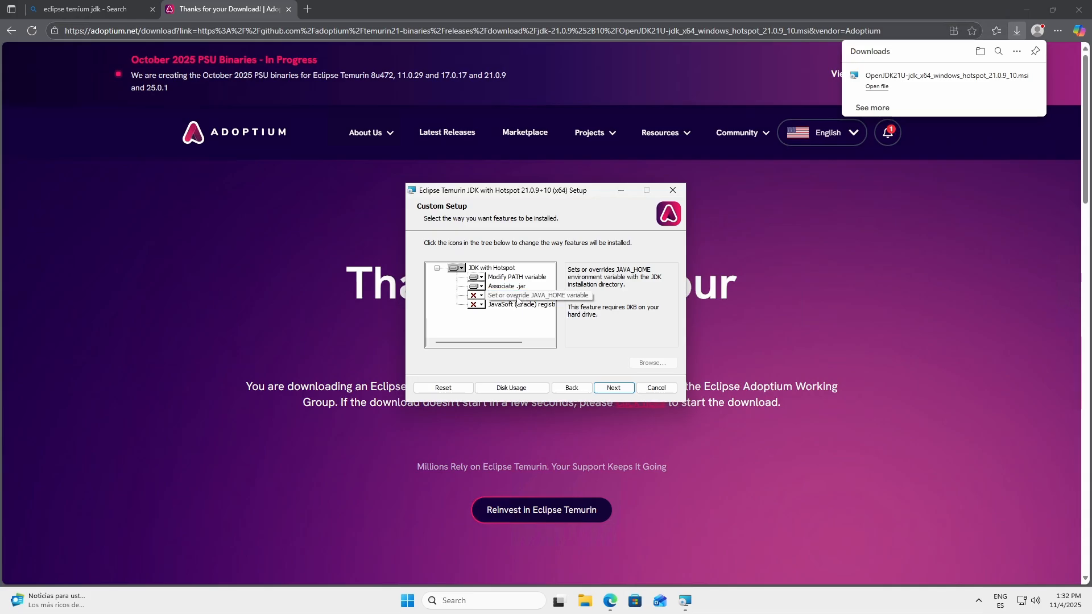
left_click(477, 296)
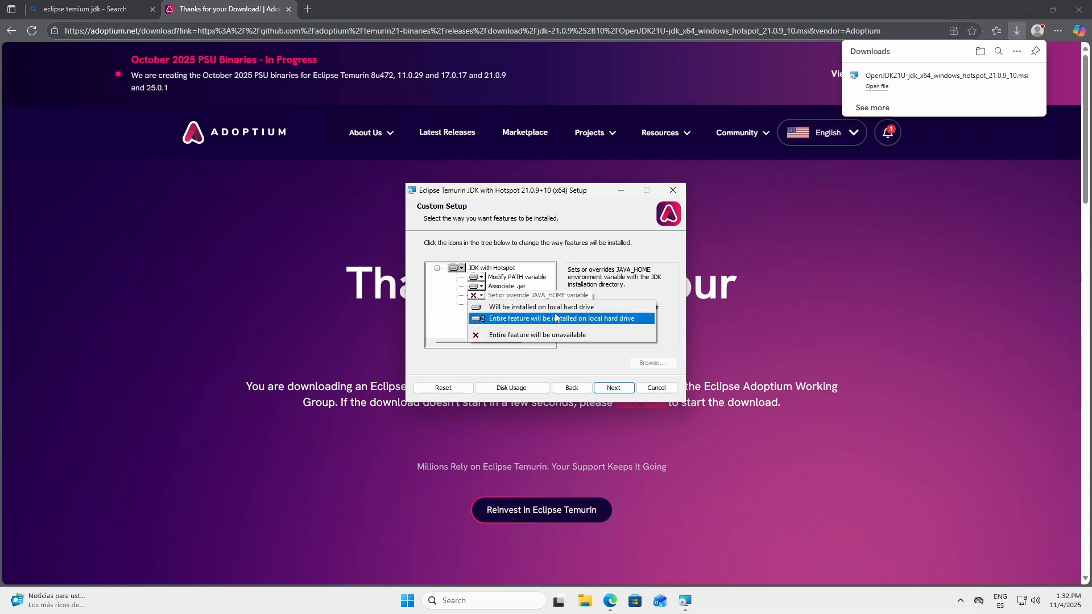
left_click(604, 309)
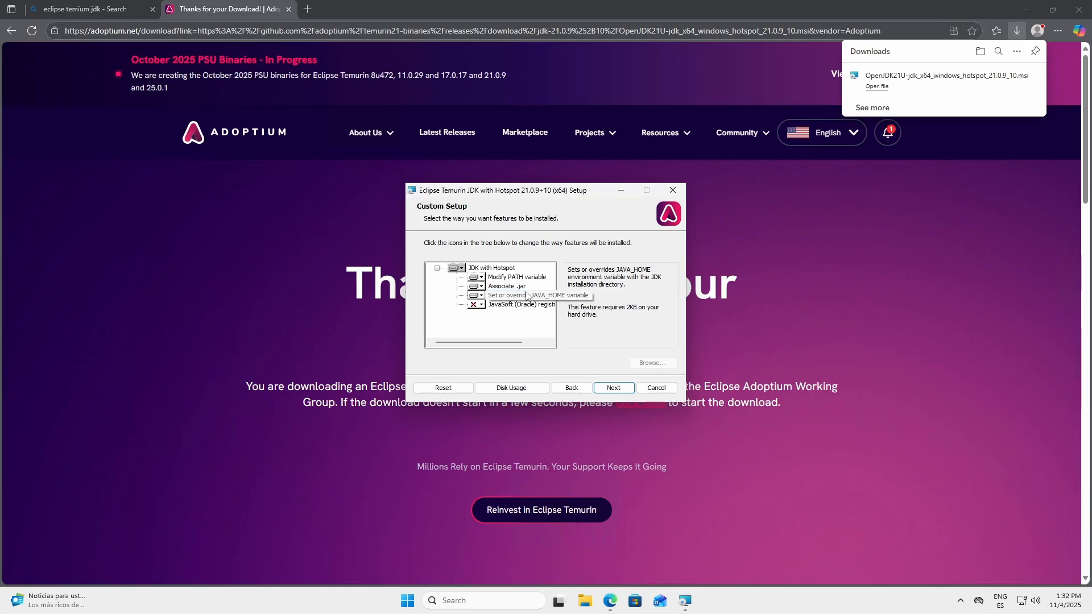
left_click(613, 389)
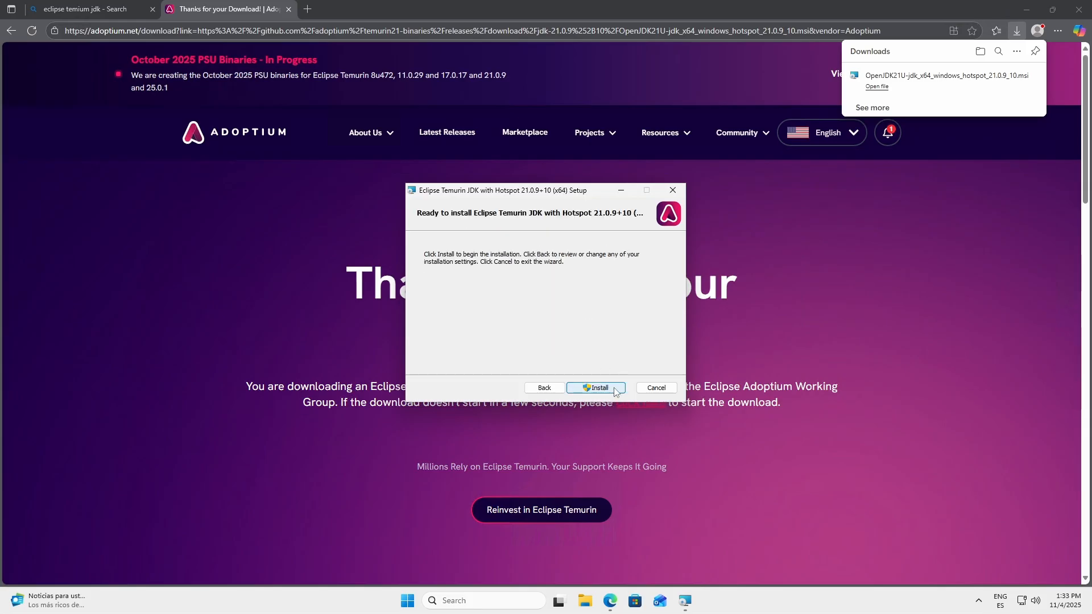
Step: Install the Temurin JDK, allow the installer to make changes to the device, and finish the setup wizard
left_click(613, 389)
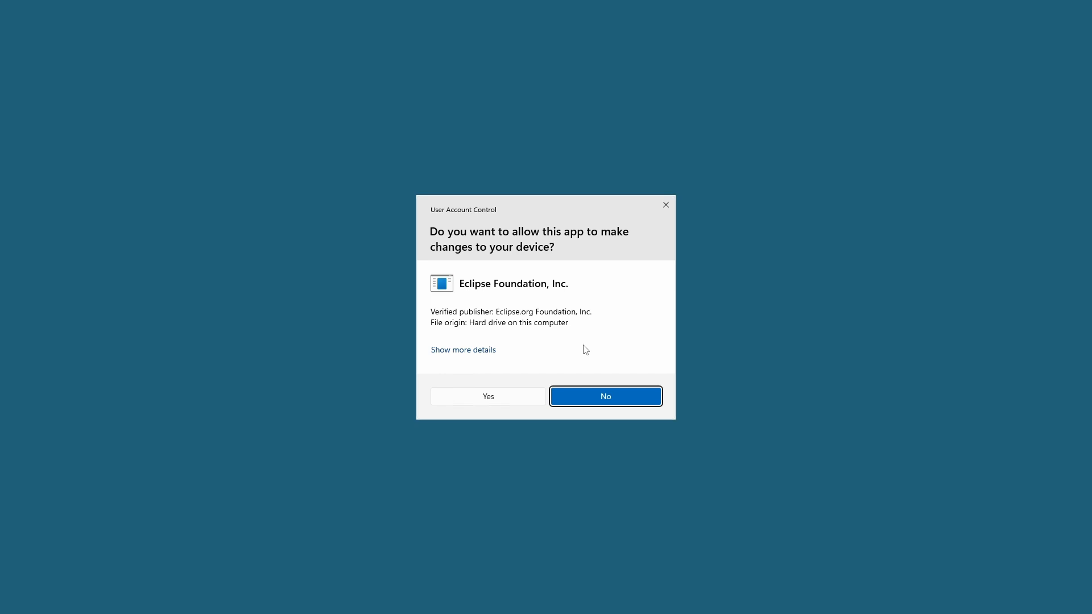
left_click(497, 400)
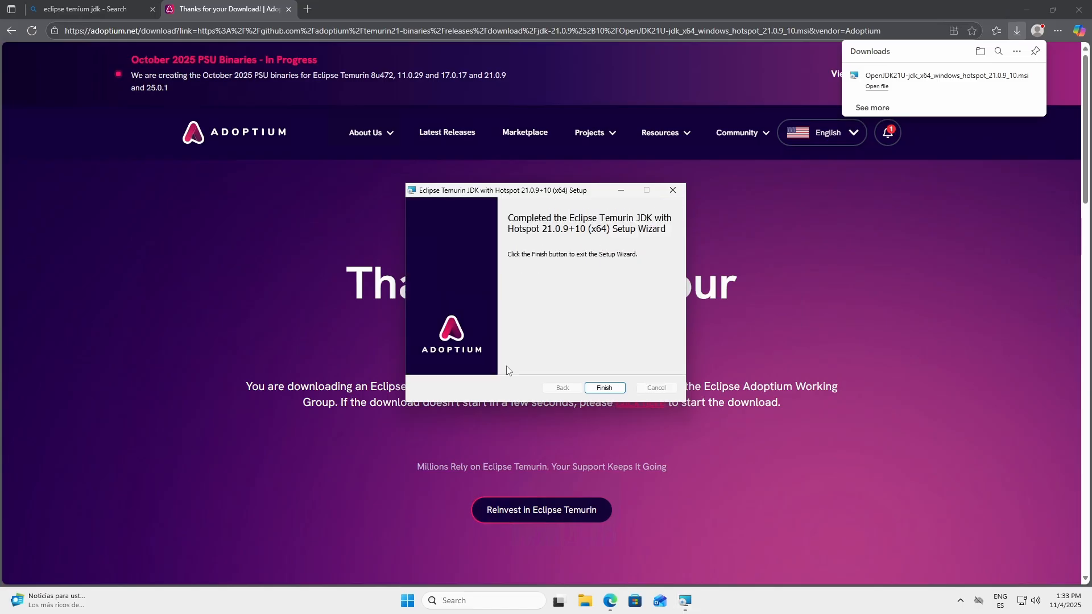
left_click(604, 388)
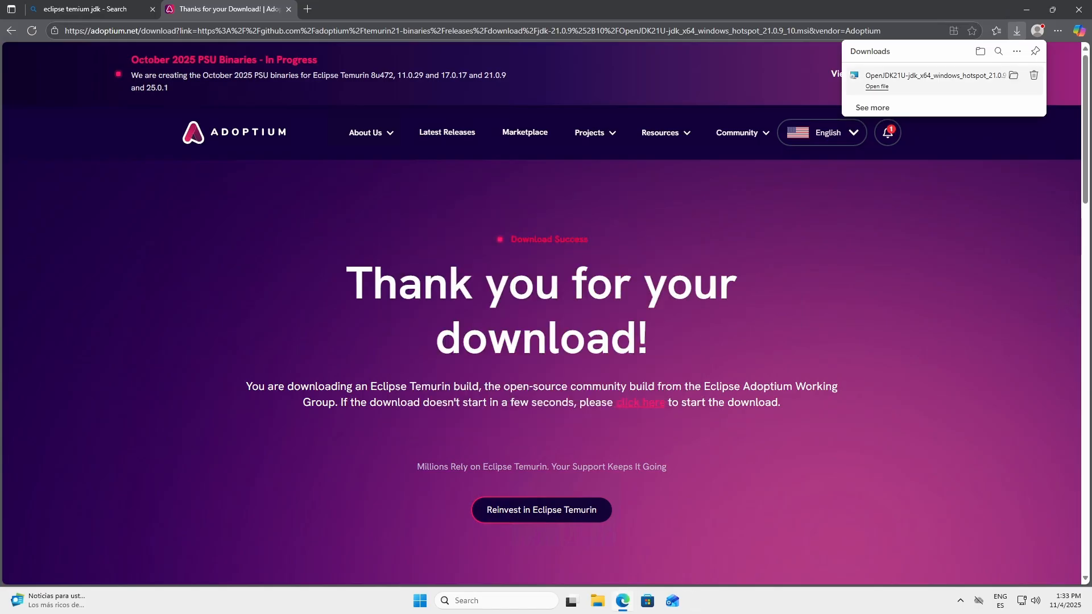
Step: Open a new browser tab and close the Adoptium download and JDK search tabs
left_click(304, 10)
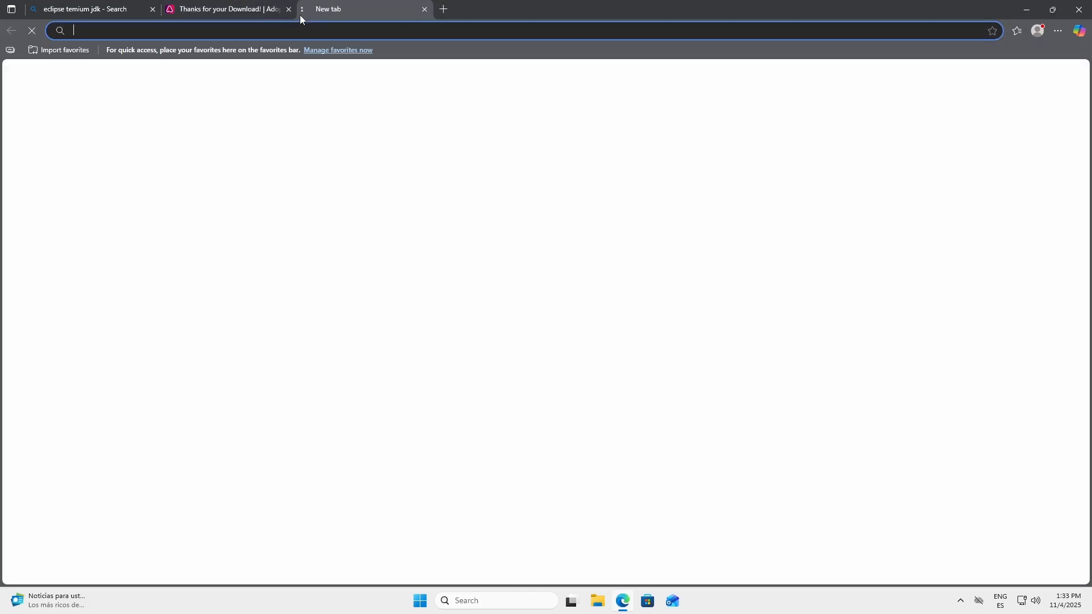
left_click(288, 9)
left_click(152, 12)
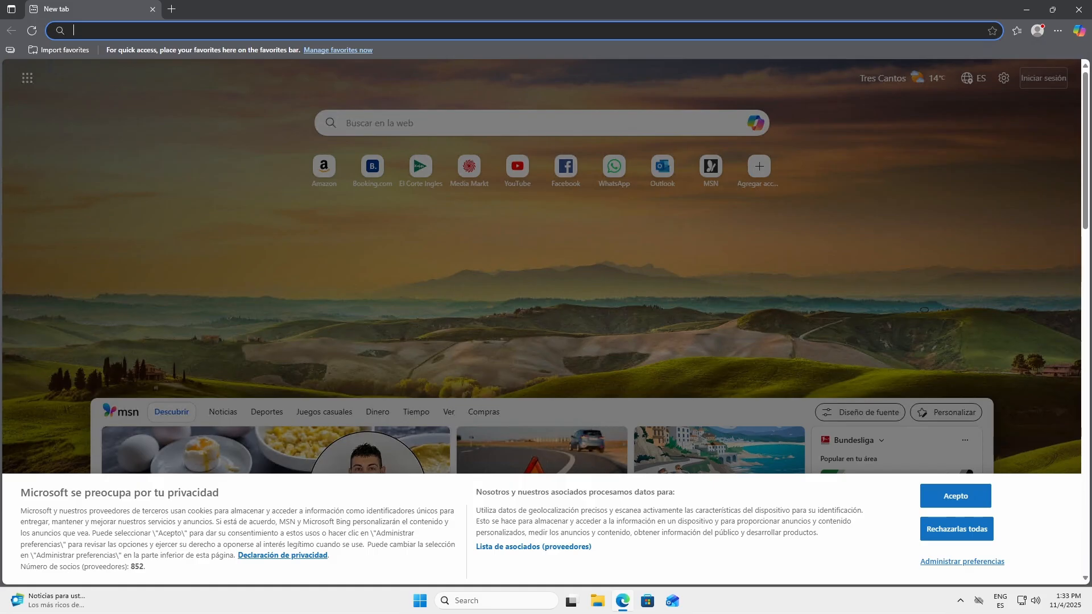
Step: Search the web for "mariadb" and open the download page of the MariaDB Foundation site
left_click(154, 31)
type("mariadb")
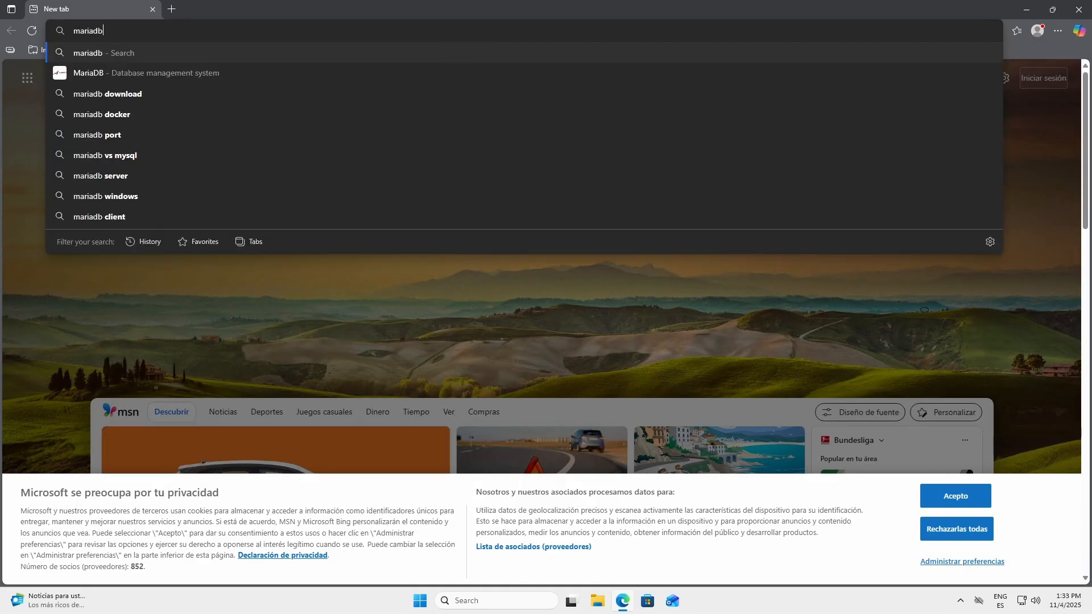
key("Return")
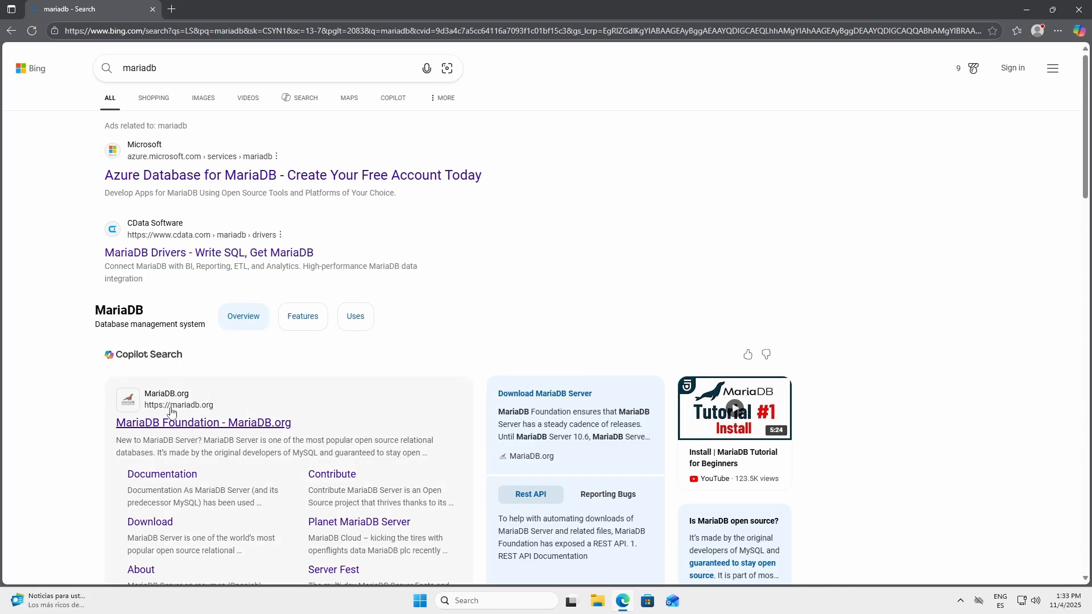
left_click(190, 424)
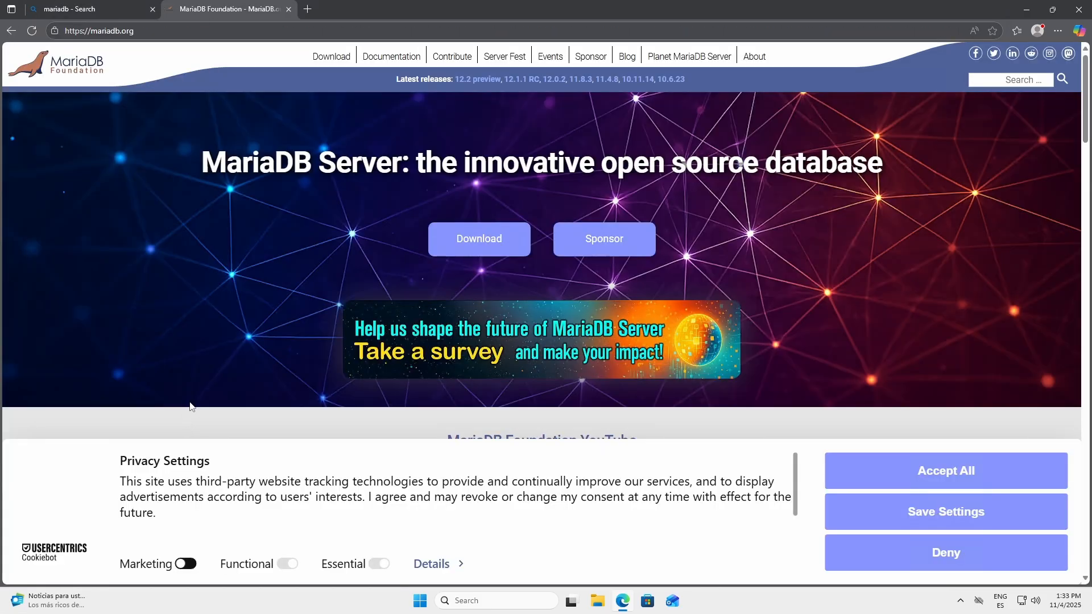
left_click(339, 59)
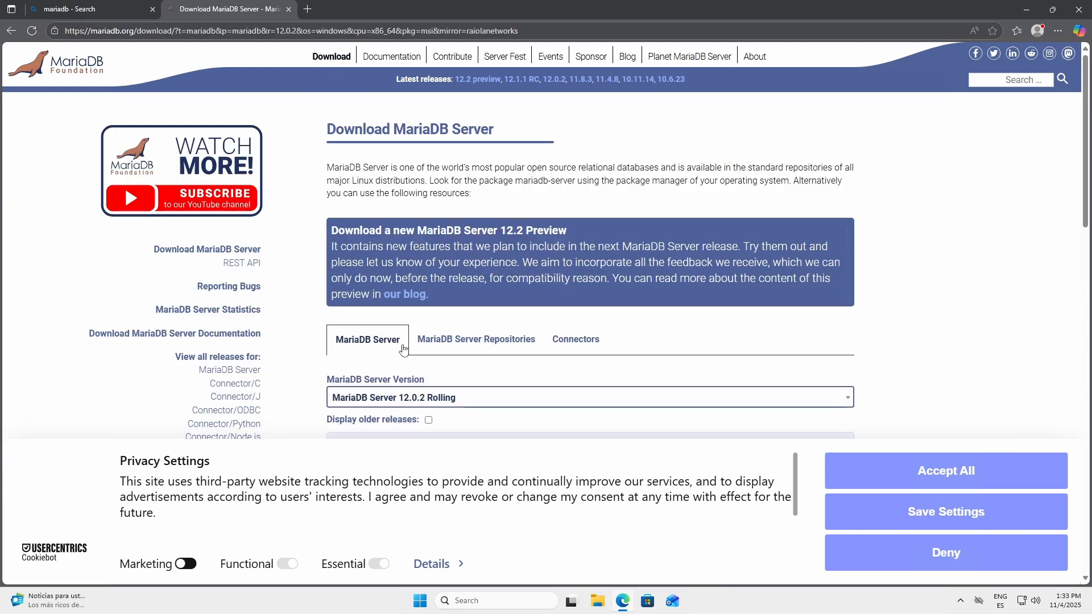
Step: Select MariaDB Server 11.8.3 as the server version on the download page
scroll(862, 304, "down", 2)
scroll(861, 305, "up", 3)
scroll(861, 304, "down", 3)
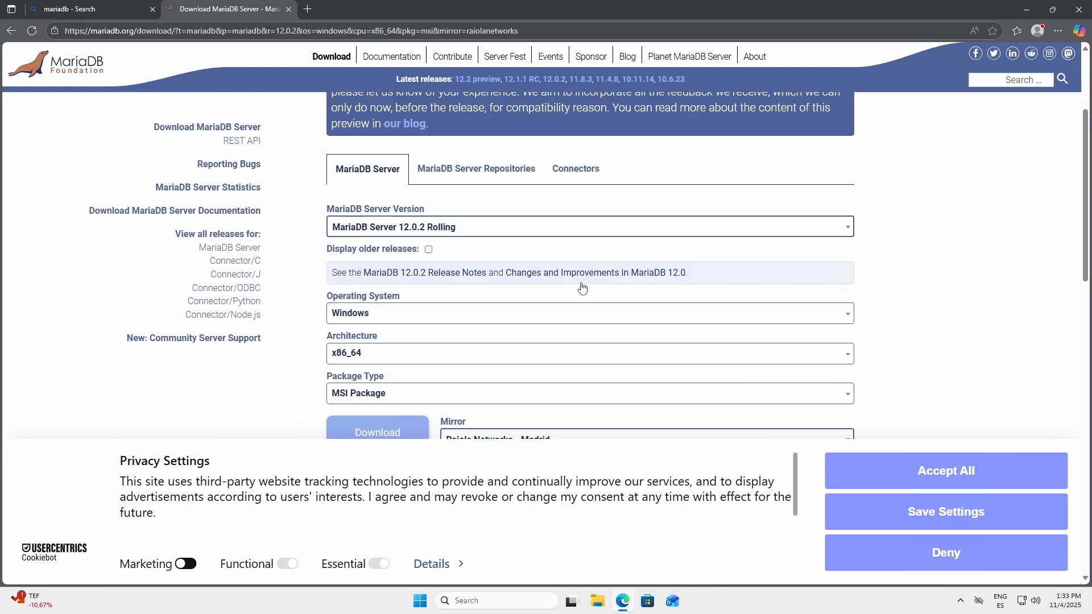
left_click(480, 230)
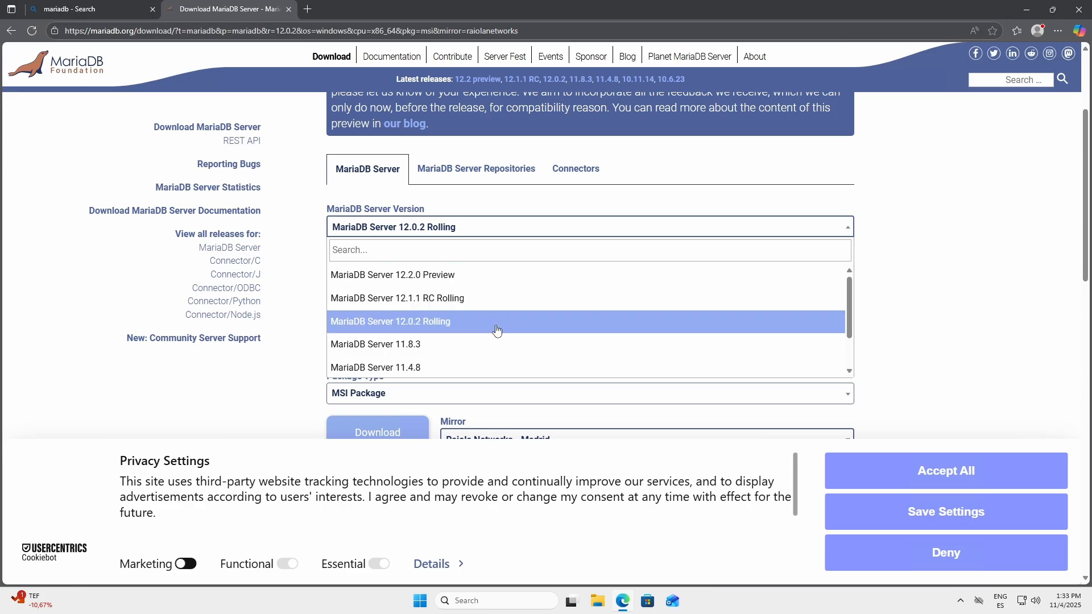
left_click(446, 348)
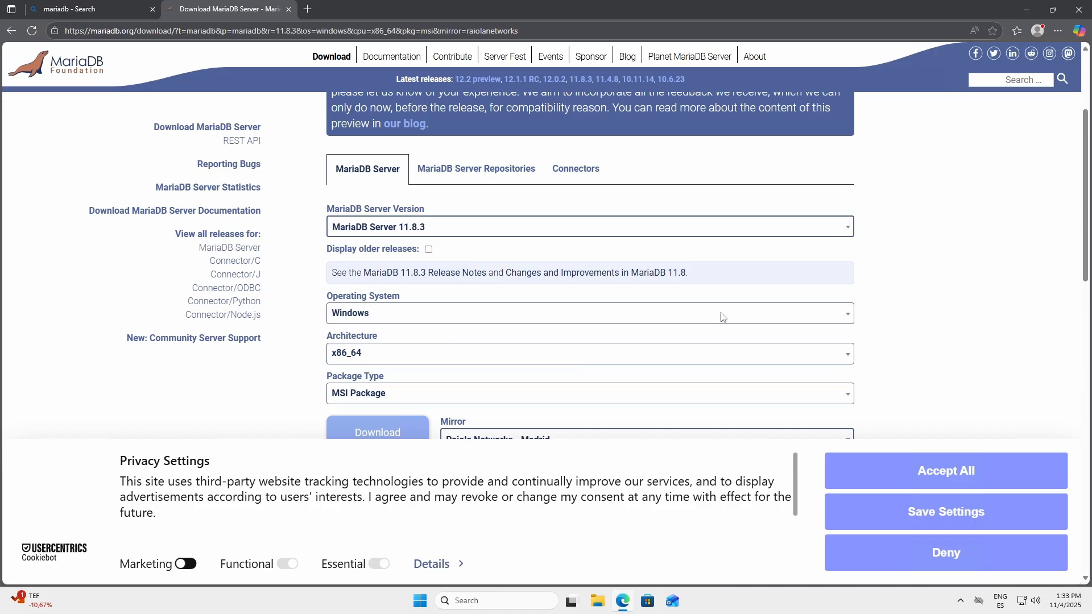
Step: Check the Windows, x86_64, MSI Package and Raiola Networks - Madrid mirror choices, and download the MariaDB installer
scroll(884, 304, "down", 1)
scroll(884, 305, "down", 1)
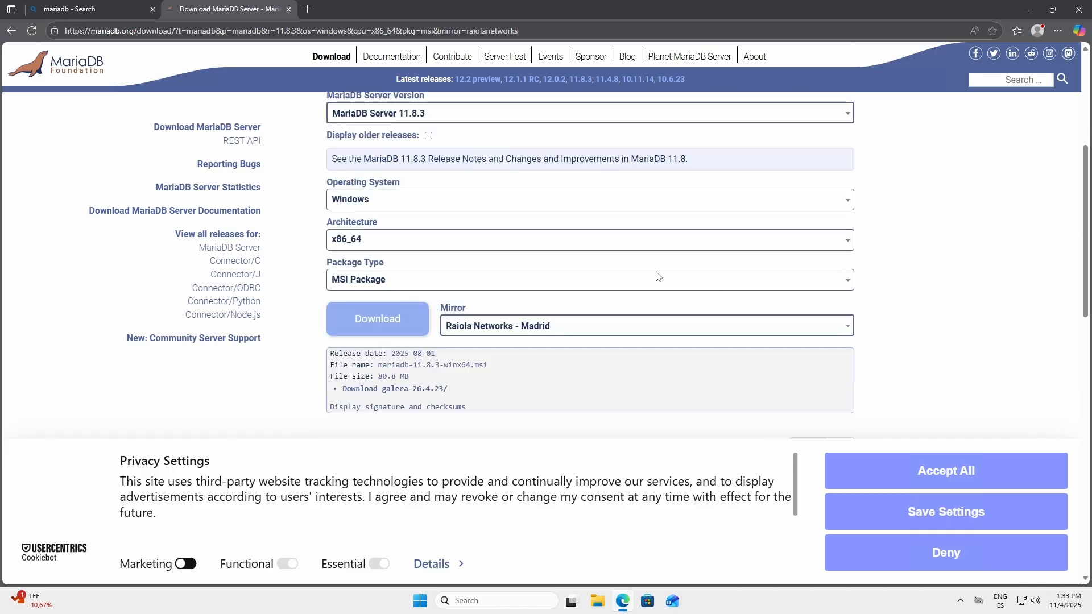
left_click(362, 199)
left_click(362, 199)
left_click(387, 247)
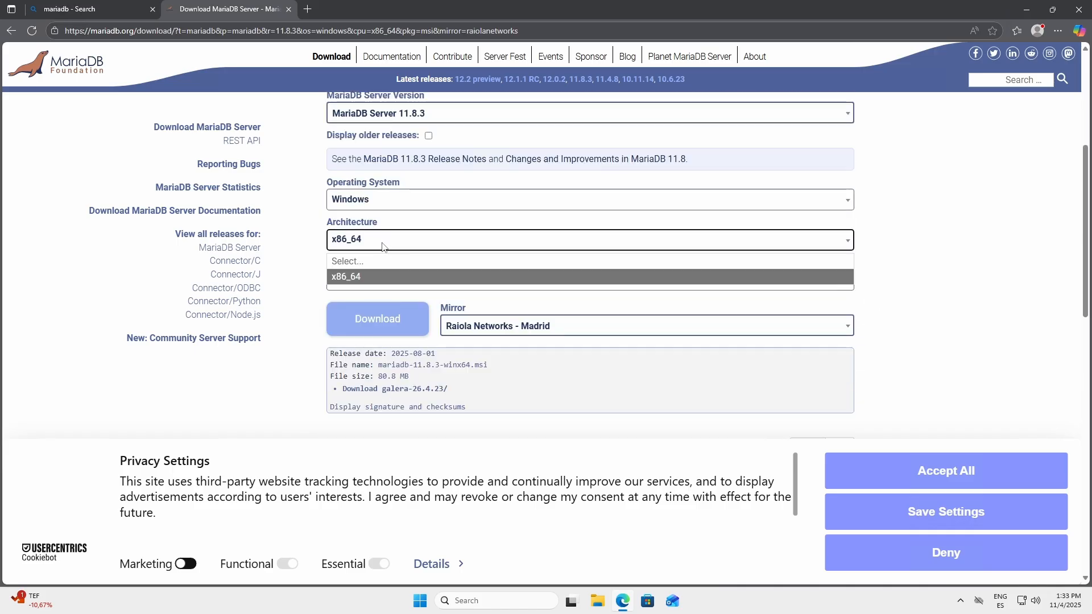
left_click(382, 243)
left_click(382, 281)
left_click(382, 281)
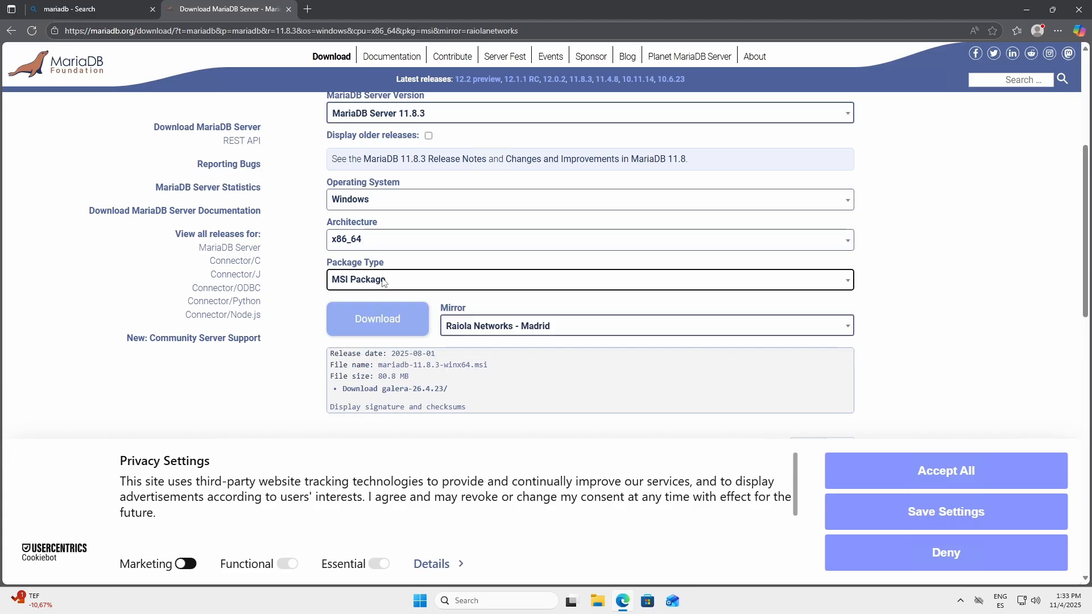
left_click(514, 330)
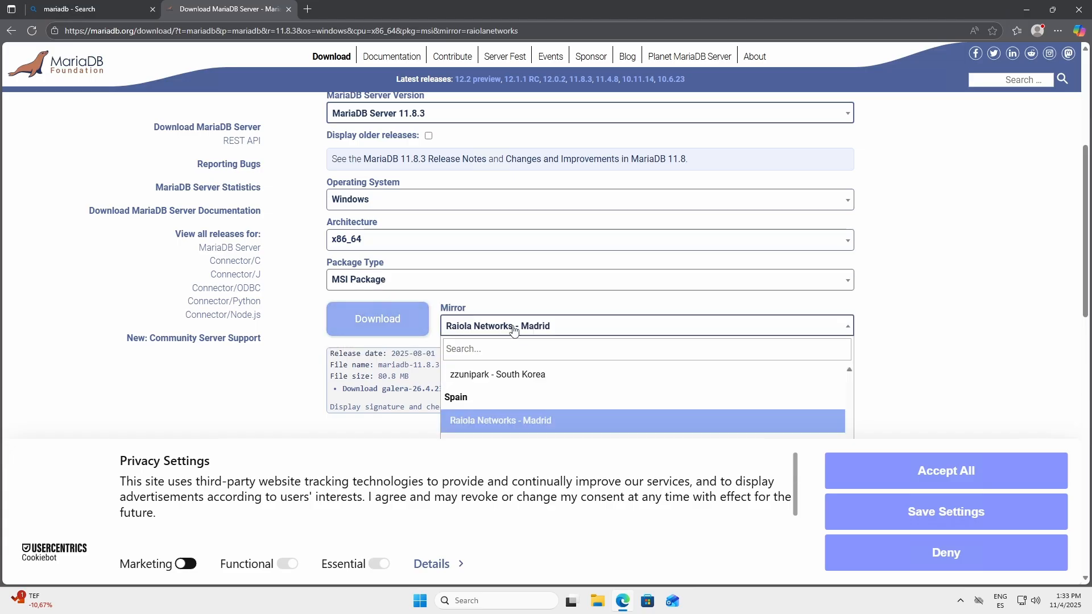
left_click(514, 329)
left_click(392, 320)
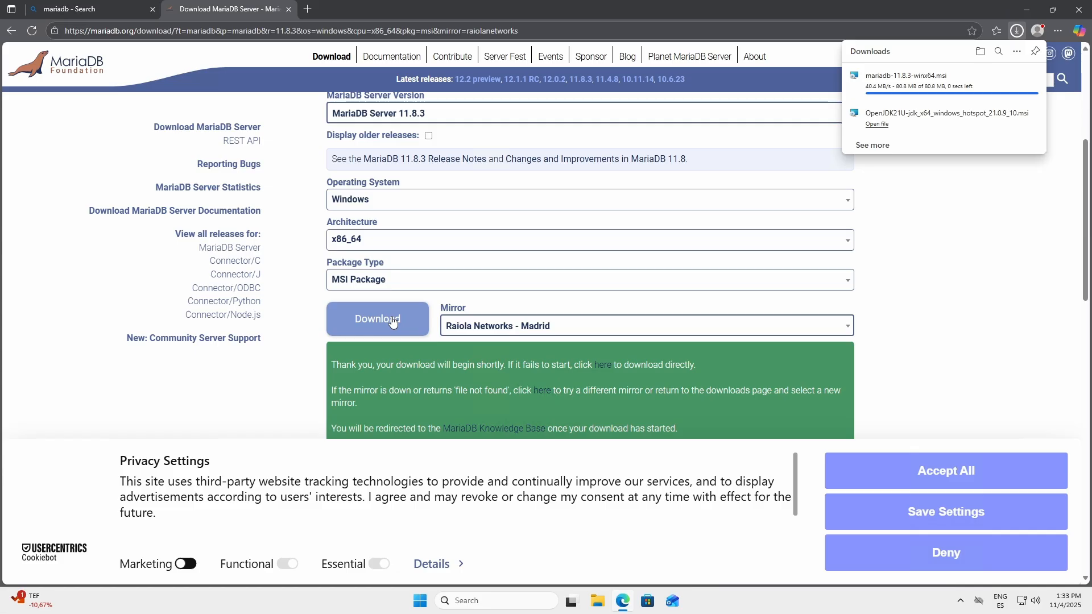
Step: Close the mariadb search tab, launch the downloaded mariadb-11.8.3-winx64.msi installer and accept its license agreement
left_click(152, 10)
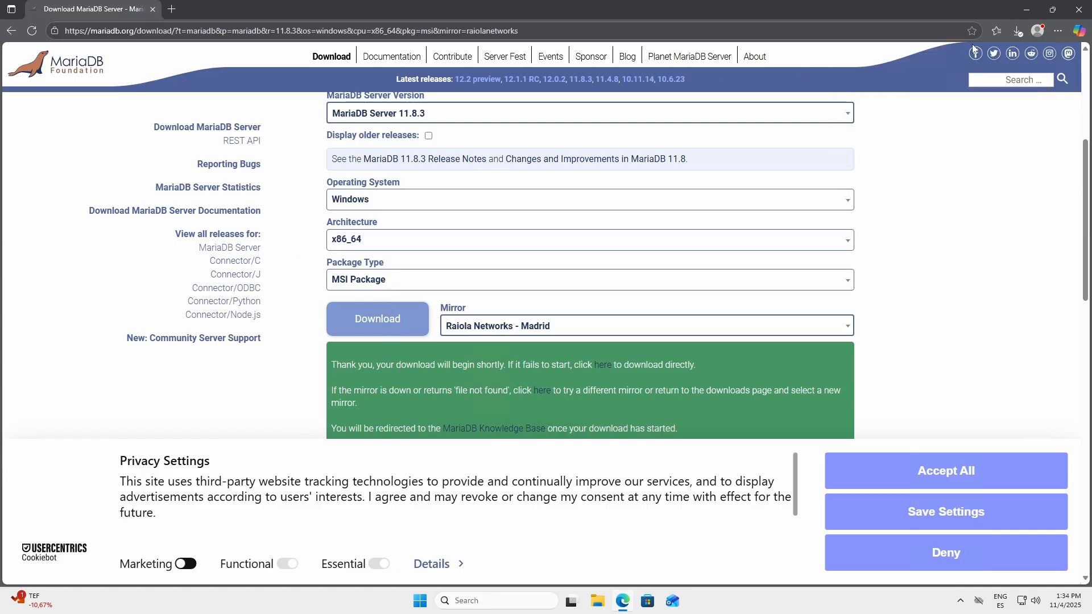
left_click(1017, 31)
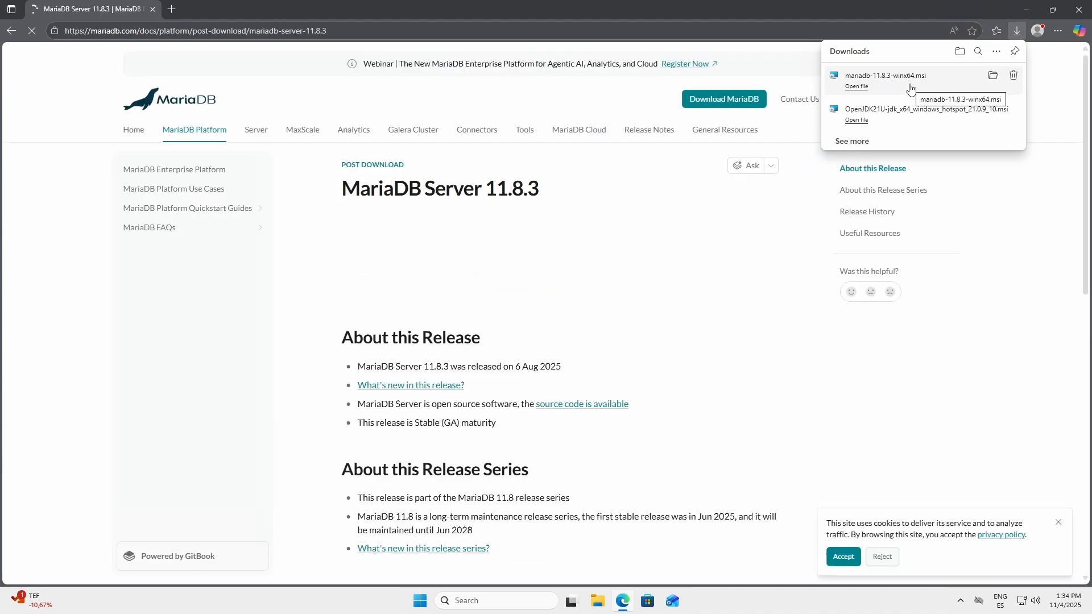
left_click(911, 88)
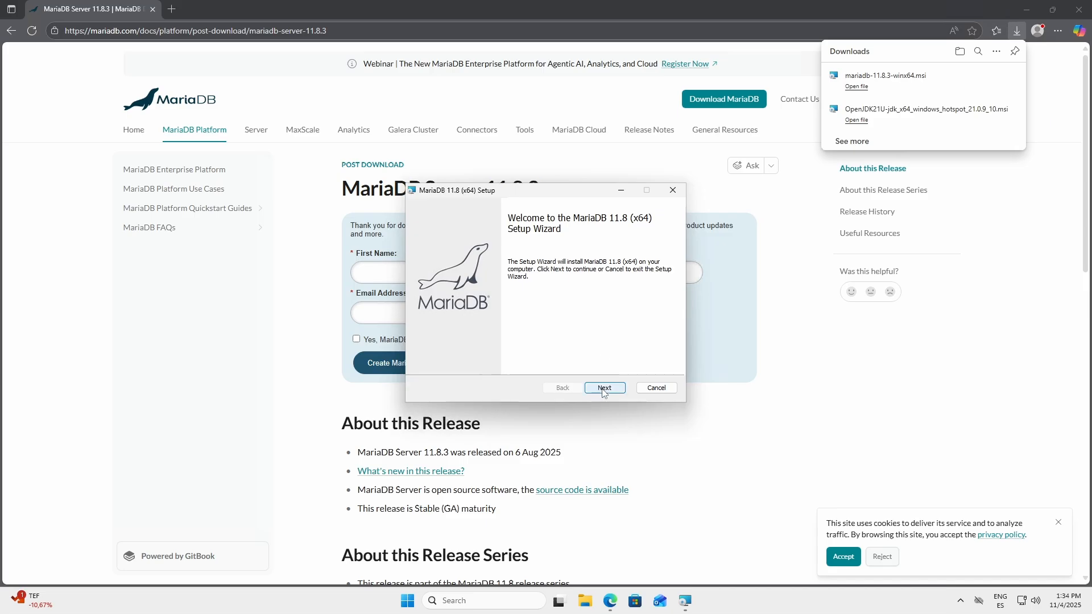
left_click(603, 392)
left_click(473, 362)
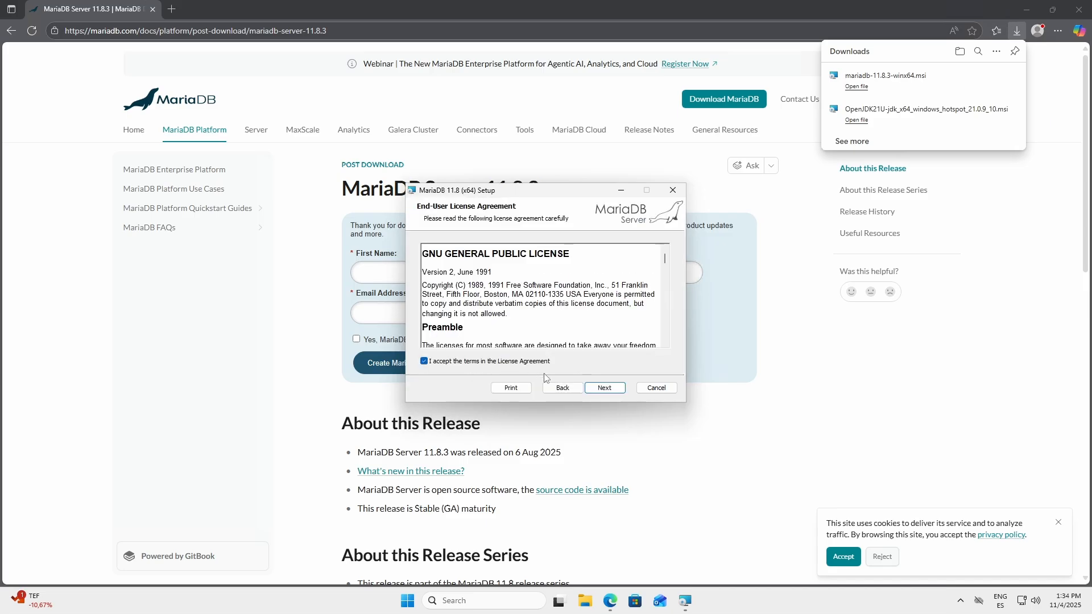
Step: Exclude the HeidiSQL third-party tool from the MariaDB features and continue to the user settings
left_click(603, 391)
left_click(477, 323)
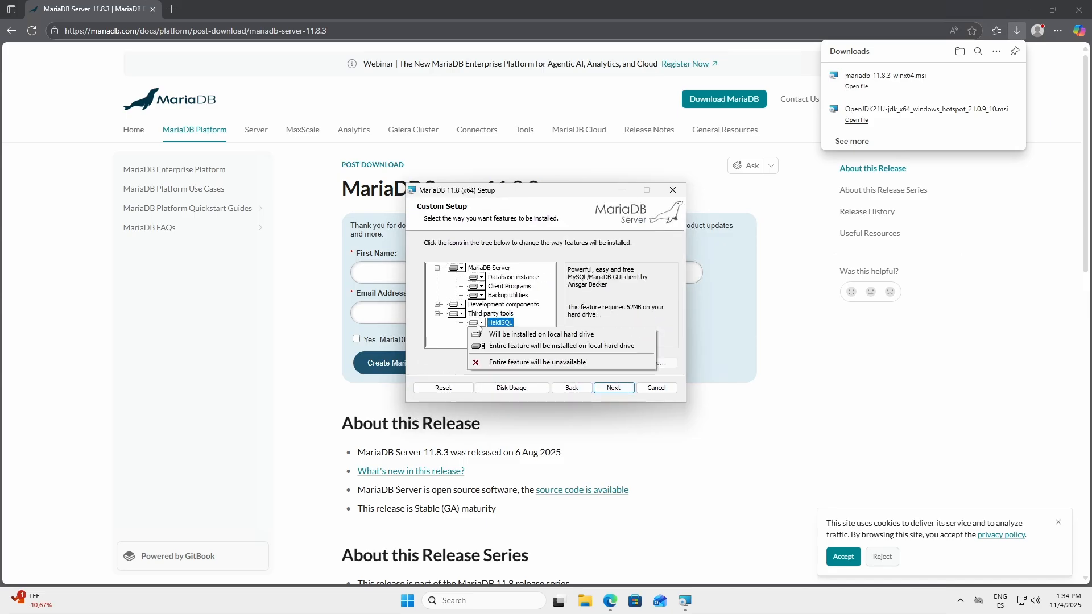
left_click(602, 361)
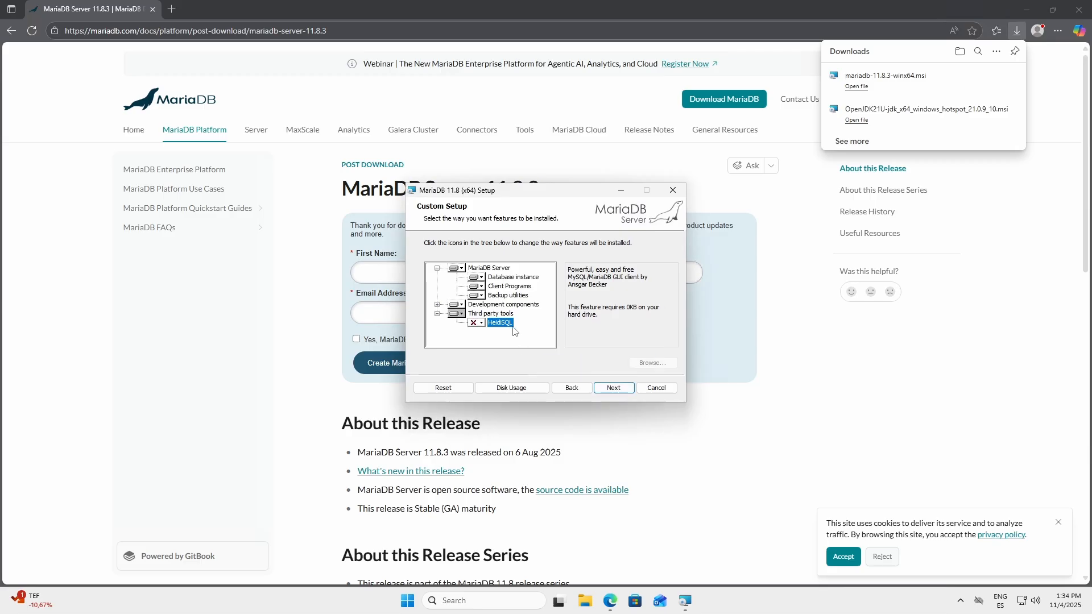
left_click(612, 389)
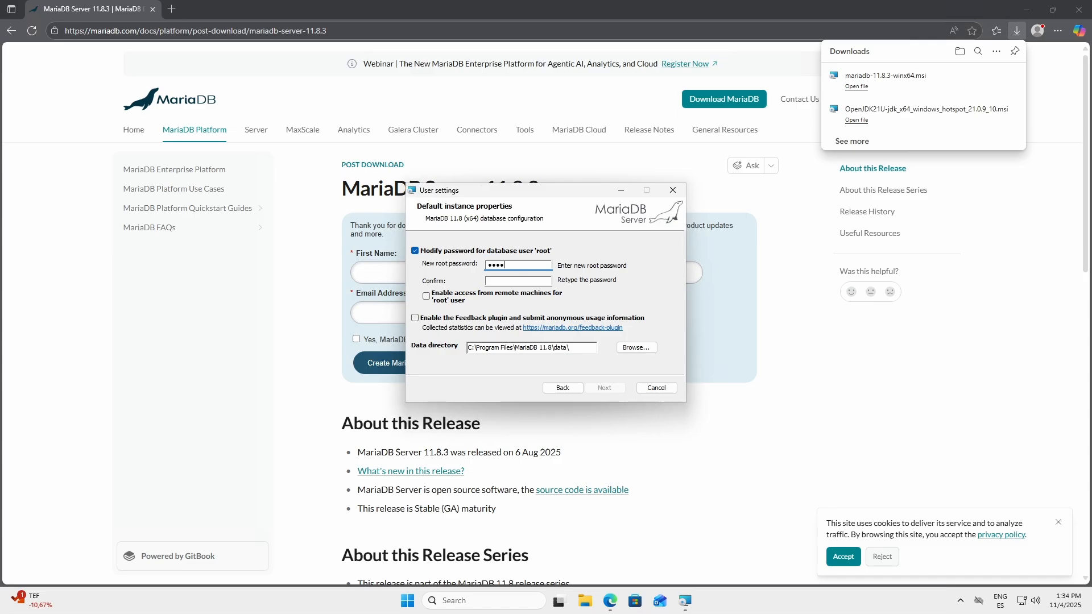
Step: Enter and confirm the new root password for the MariaDB default instance, and continue to the database settings
key("Tab")
type("•")
left_click(605, 387)
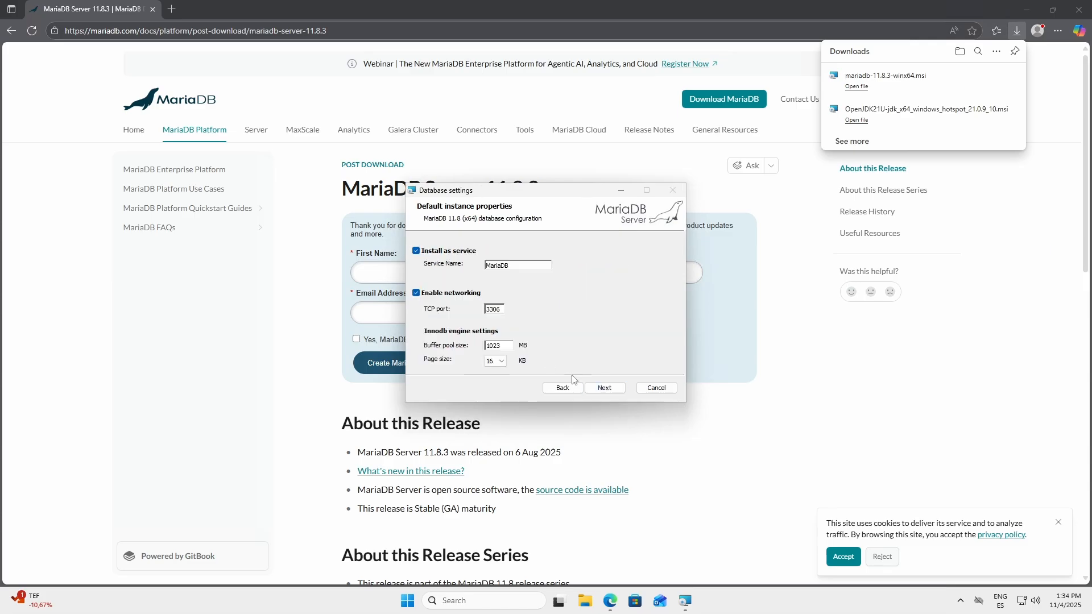
Step: Keep the MariaDB service name and TCP port 3306, install MariaDB 11.8 and finish the setup wizard
left_click(604, 388)
left_click(597, 388)
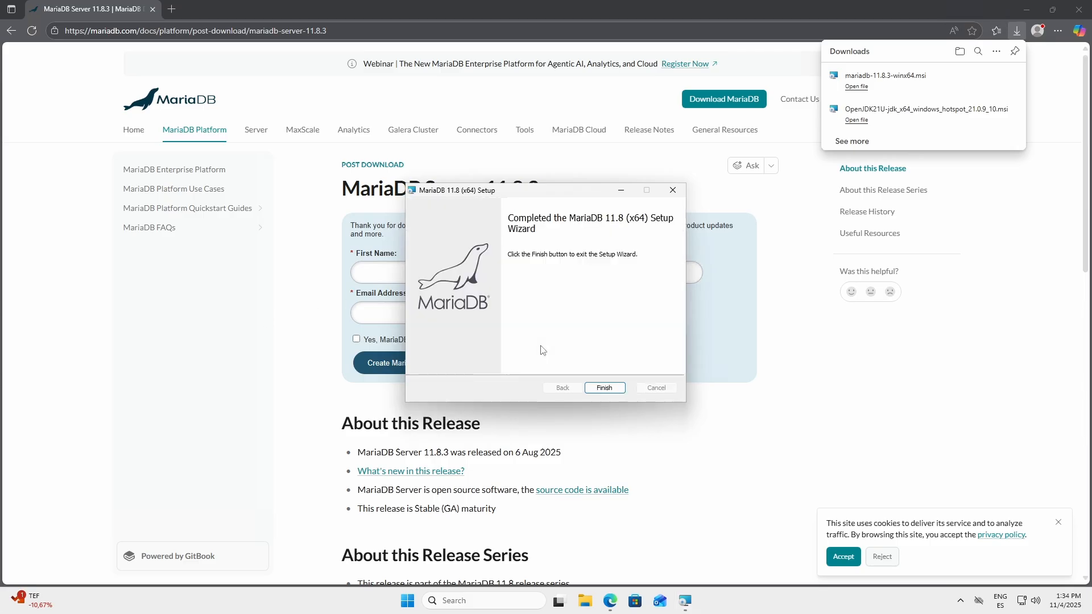
left_click(604, 388)
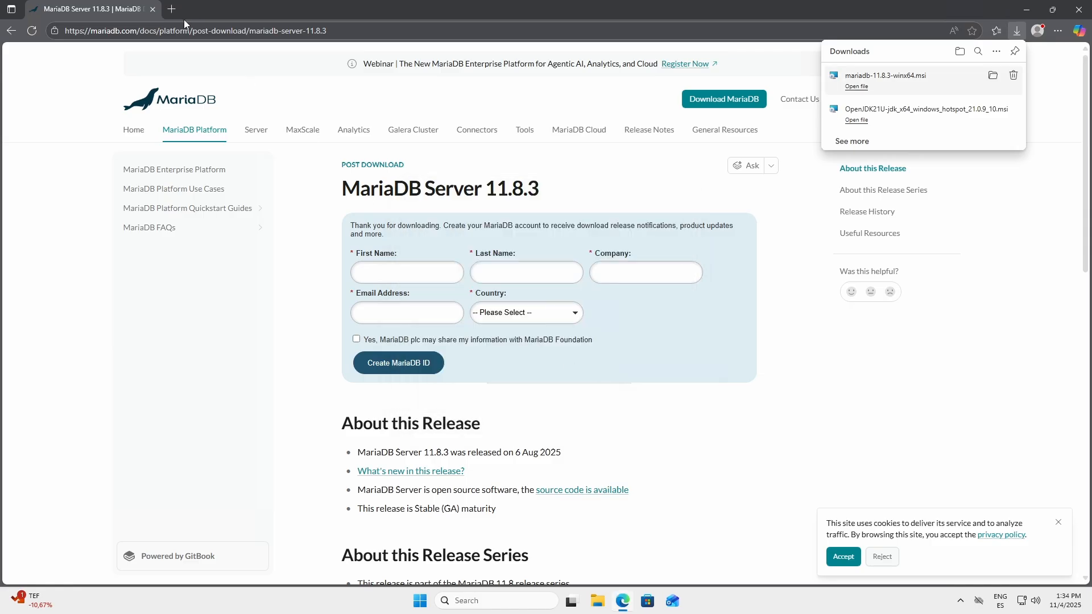
Step: Search the web for "dbeaver" in a new tab and open the DBeaver Community download page, closing the leftover tabs
left_click(172, 10)
left_click(152, 9)
type("dbe")
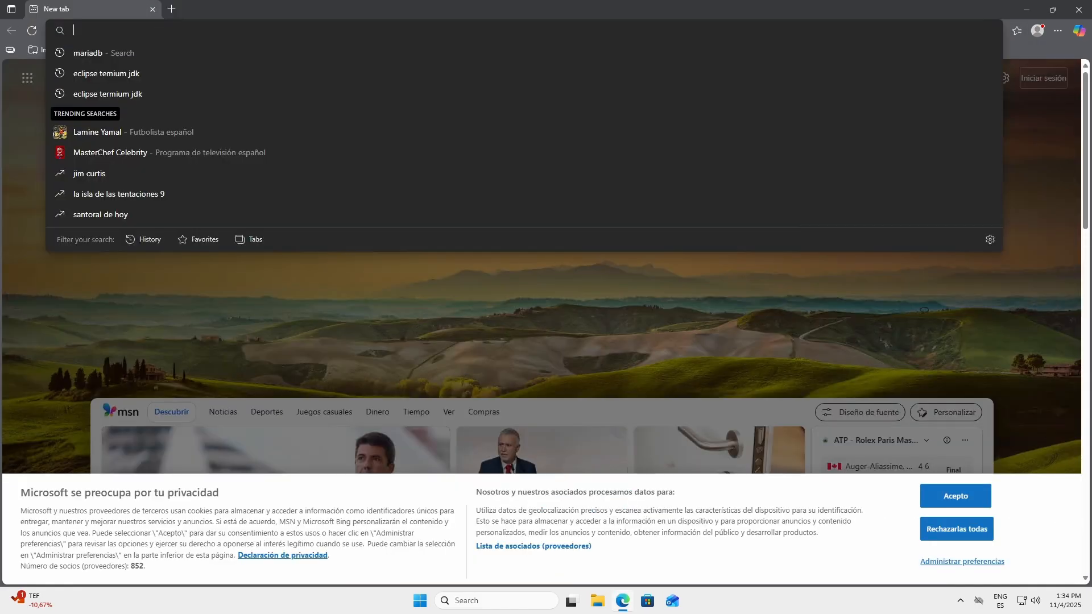
type("aver")
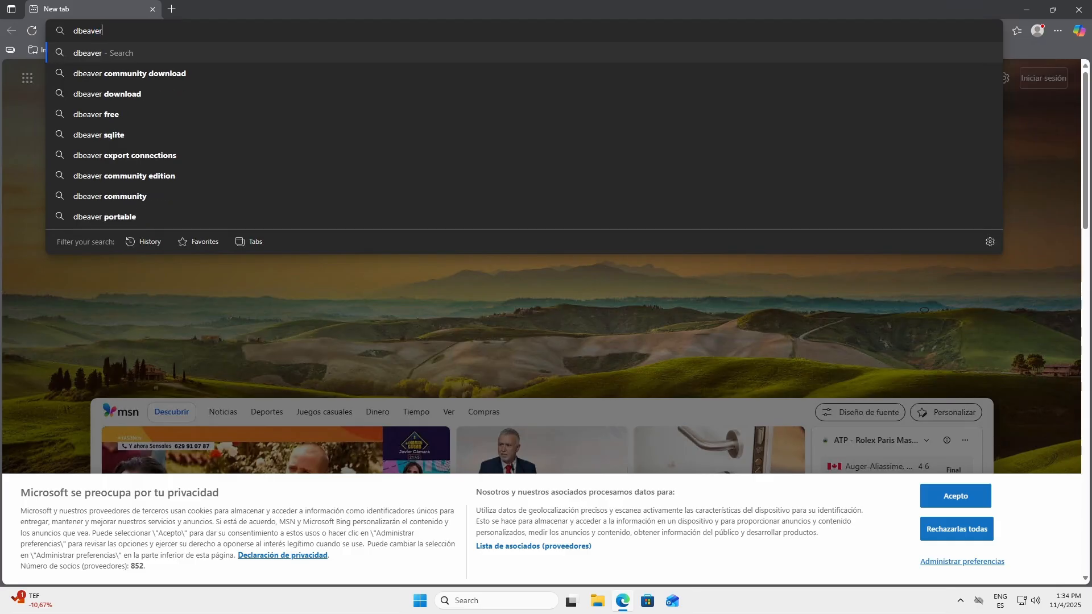
key("Return")
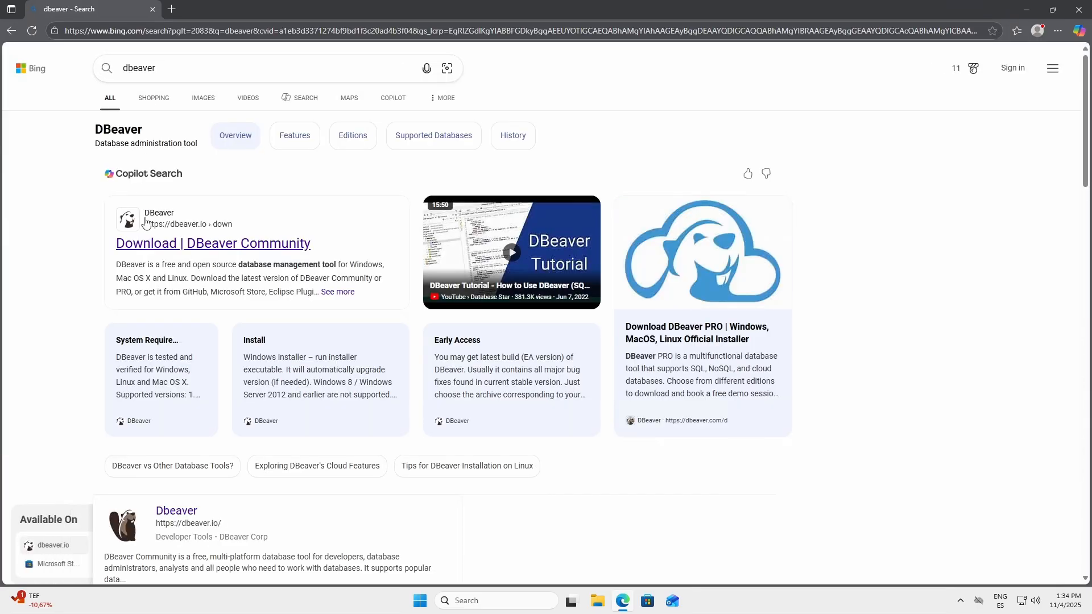
left_click(151, 248)
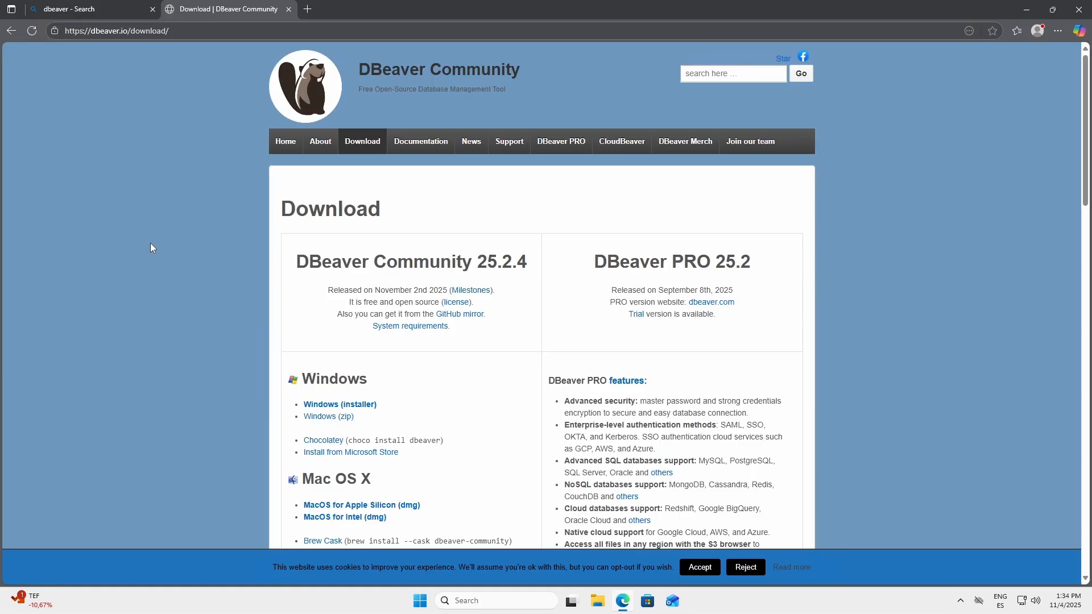
left_click(153, 9)
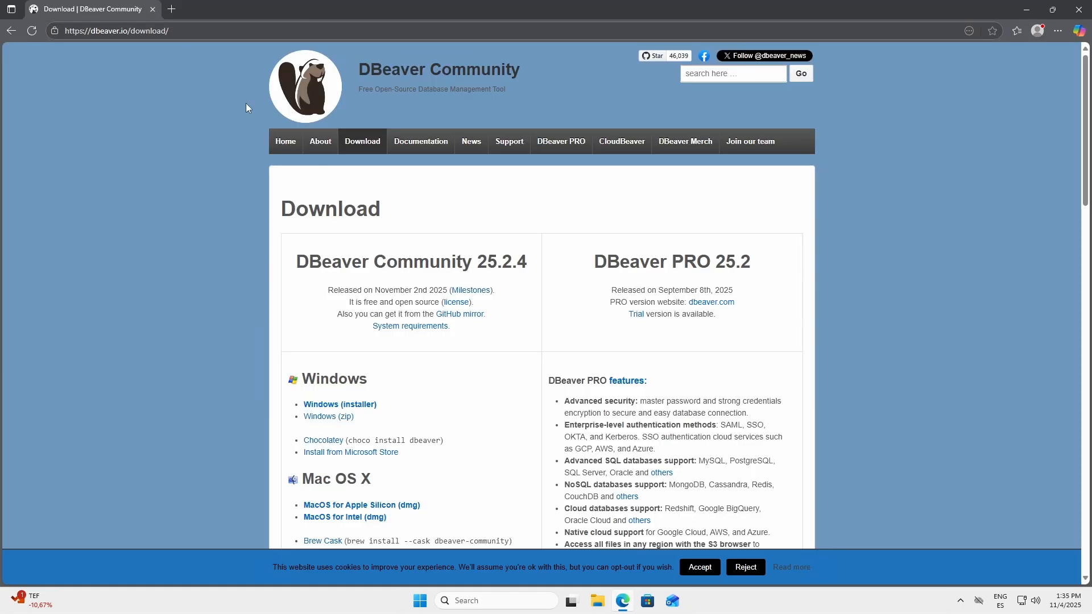
Step: Download the Windows installer of DBeaver Community 25.2.4
left_click(362, 140)
left_click_drag(296, 262, 473, 262)
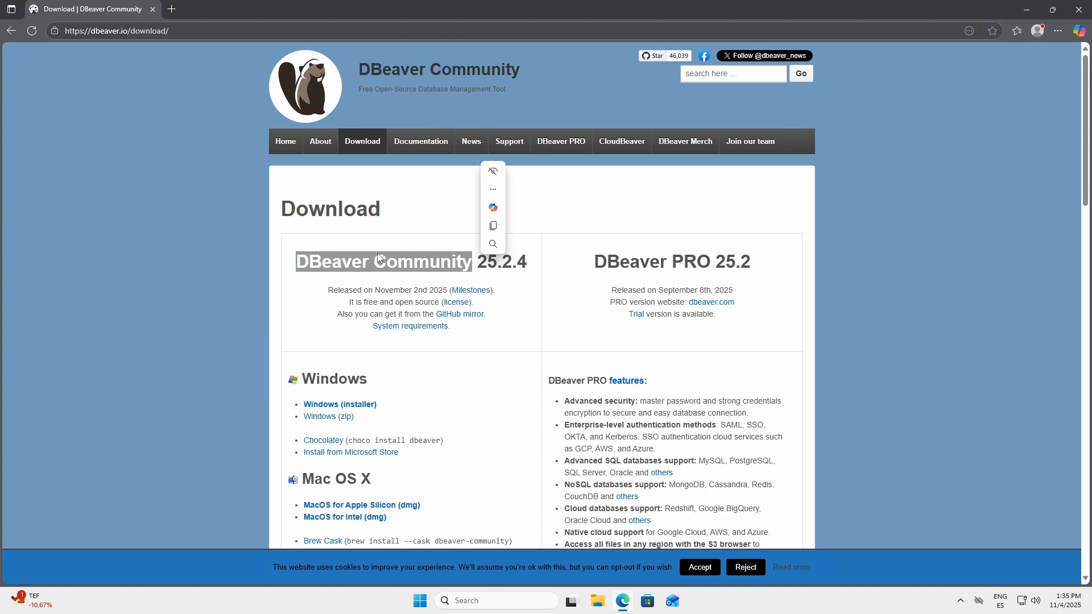
left_click(324, 302)
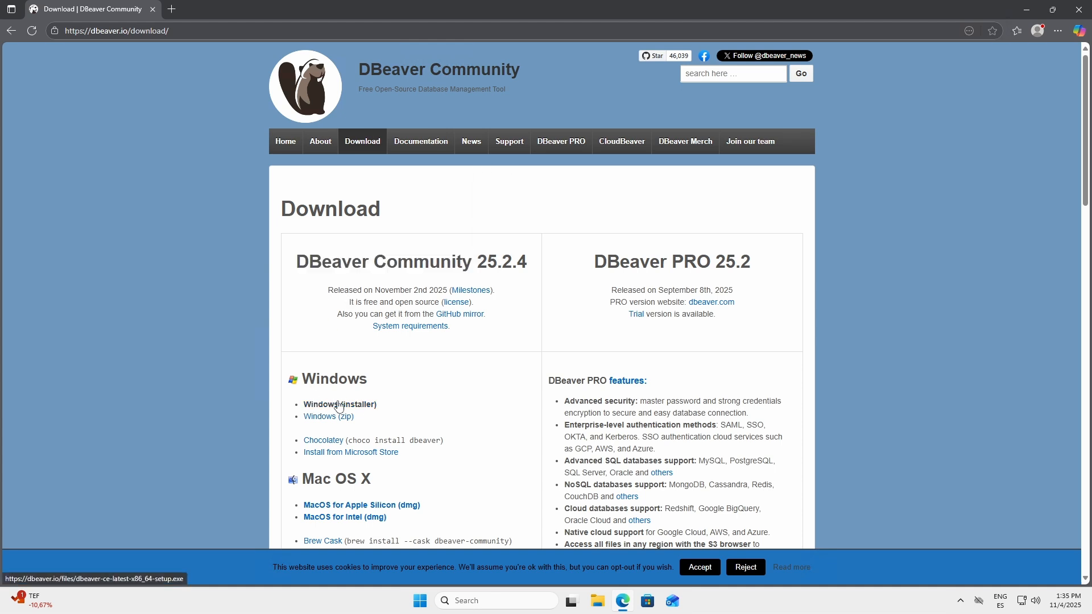
left_click(360, 405)
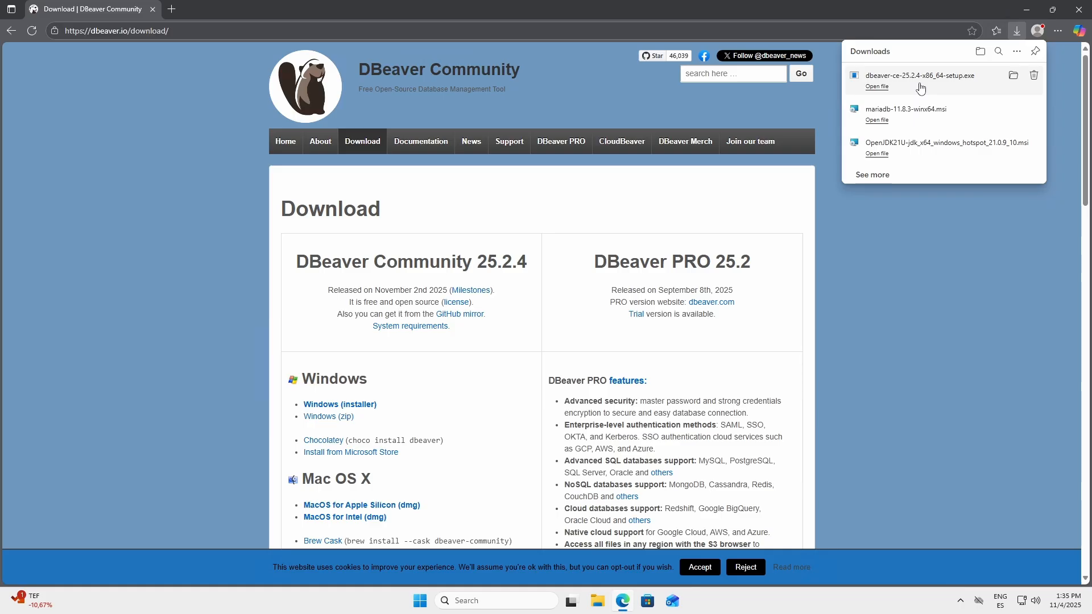
Step: Launch the DBeaver installer in English, accept the license and choose installation for the current user only
left_click(921, 88)
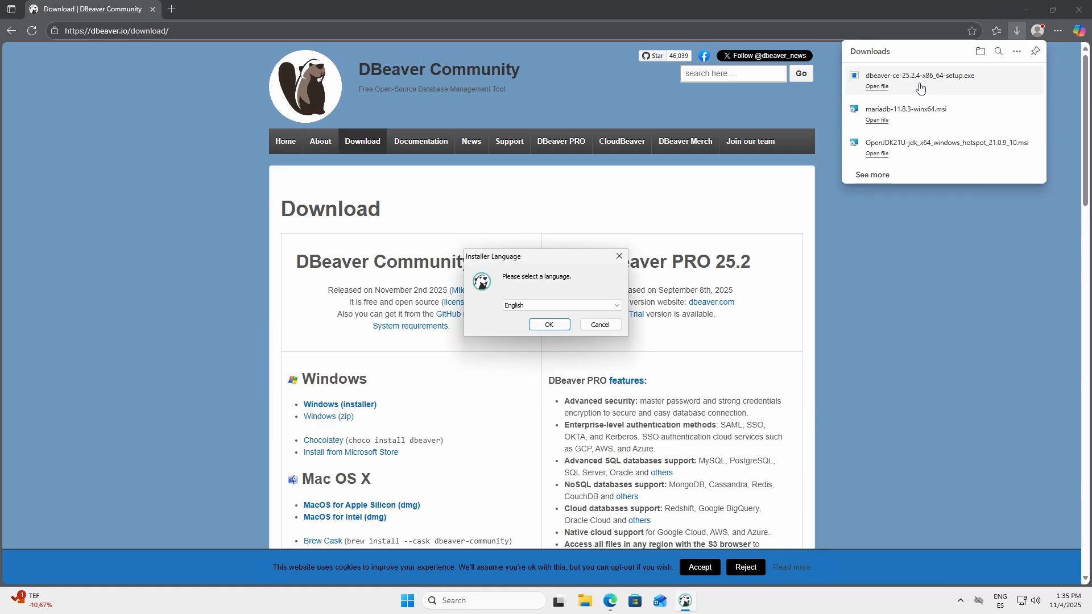
left_click(555, 326)
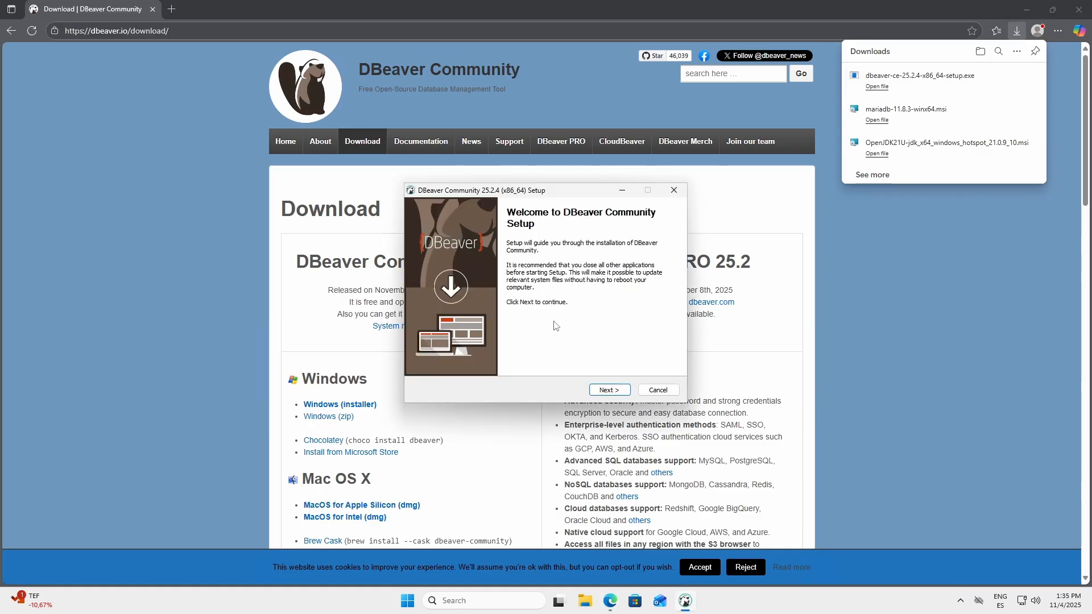
left_click(609, 390)
left_click(609, 390)
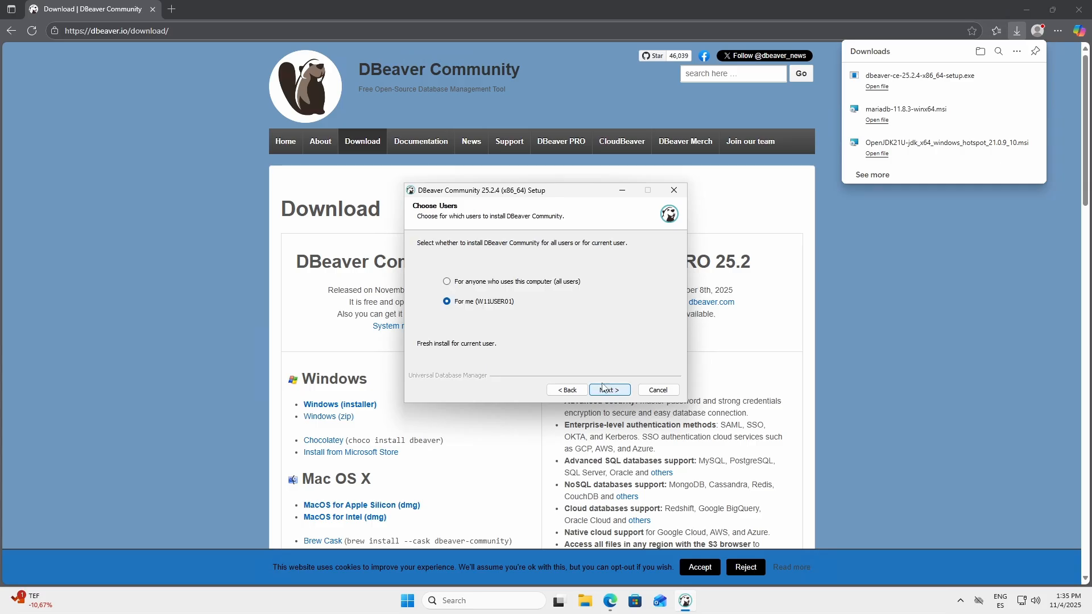
left_click(604, 391)
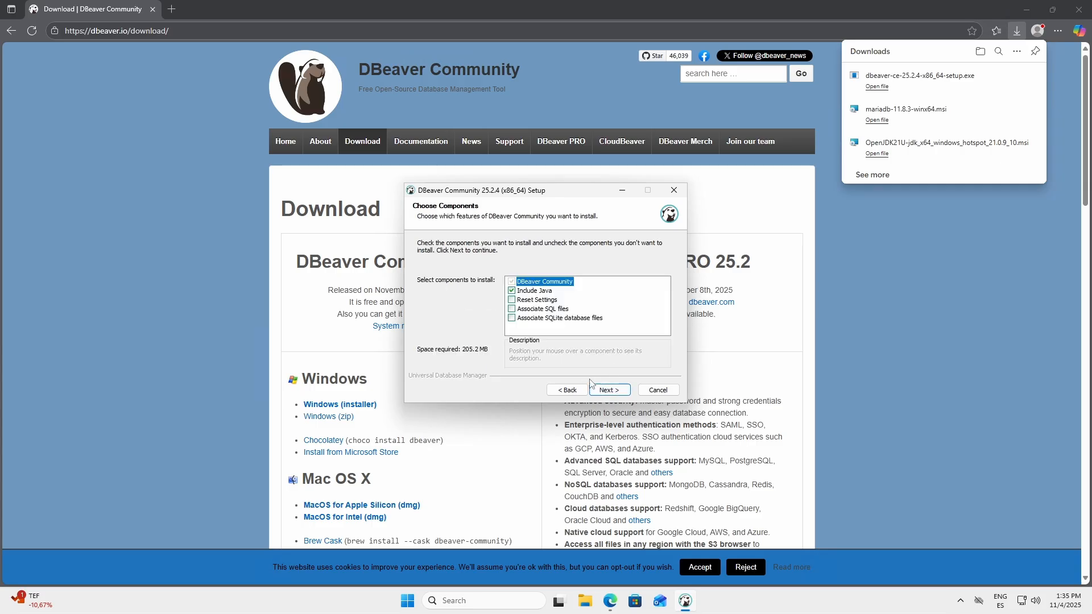
Step: Install DBeaver Community with Java included, keeping the default destination folder and Start Menu folder
left_click(609, 390)
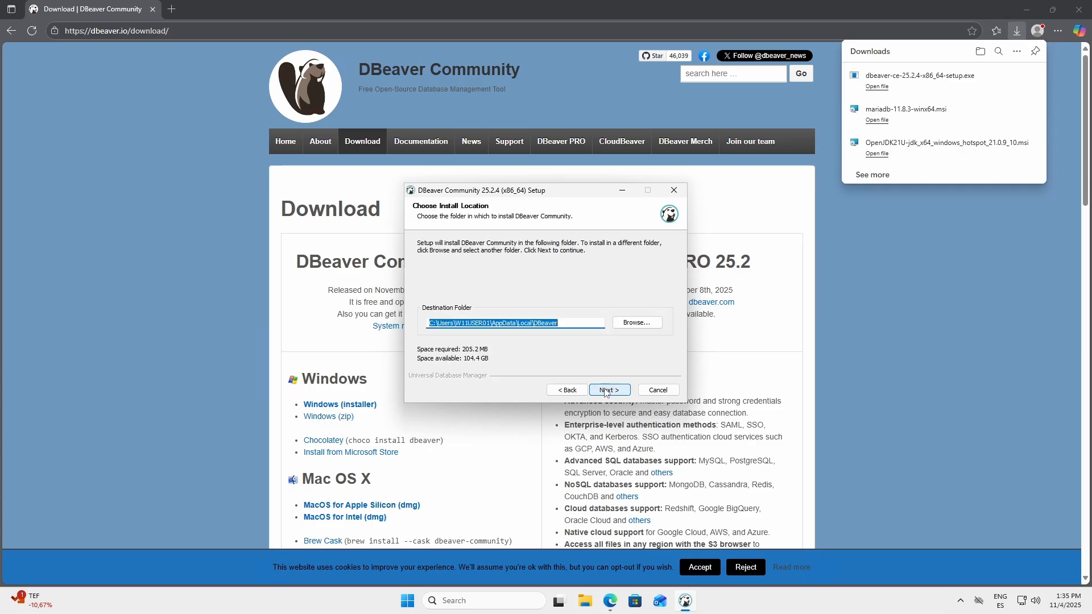
left_click(607, 391)
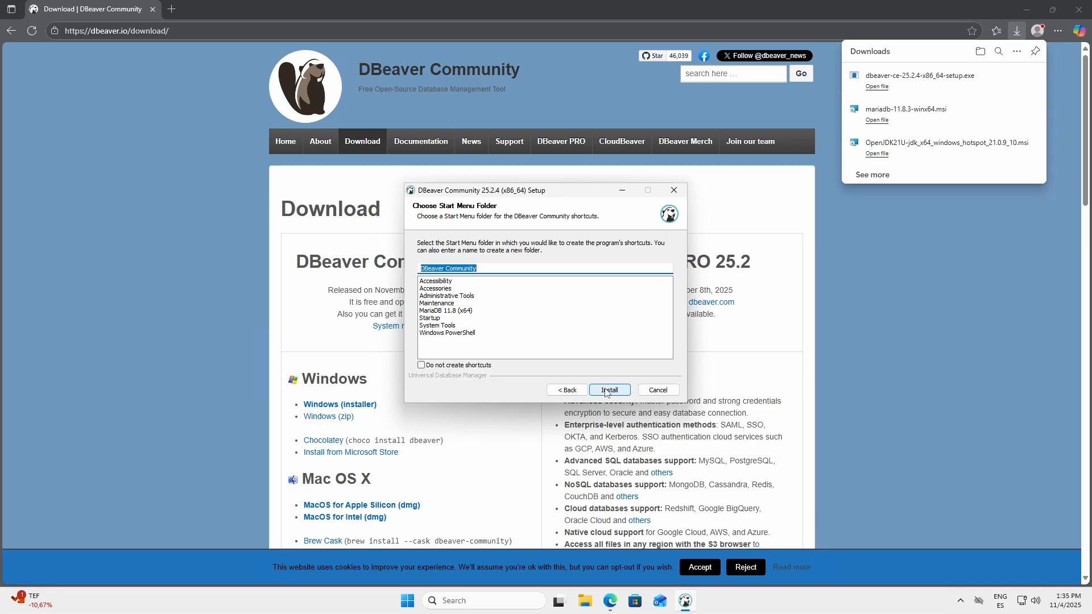
left_click(606, 391)
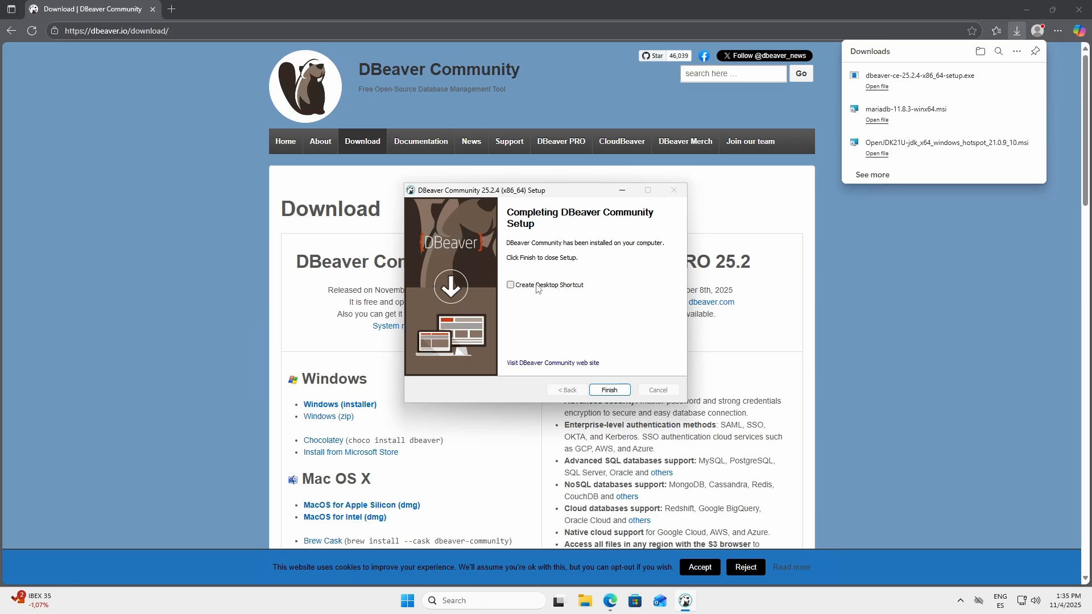
Step: Create a desktop shortcut for DBeaver, finish the setup and dismiss the browser's downloads list
left_click(510, 285)
left_click(609, 391)
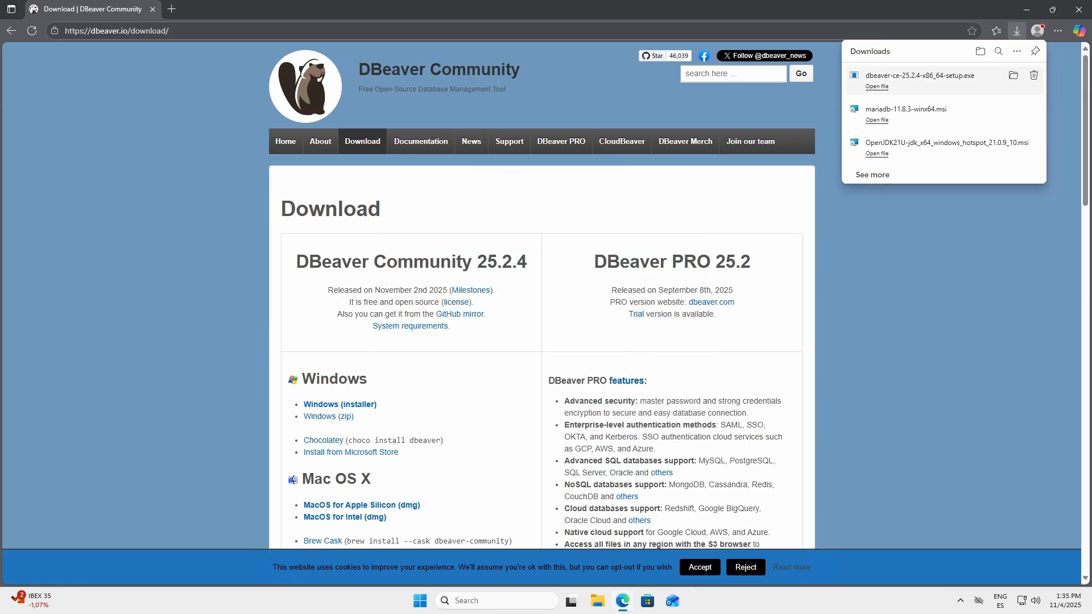
left_click(949, 264)
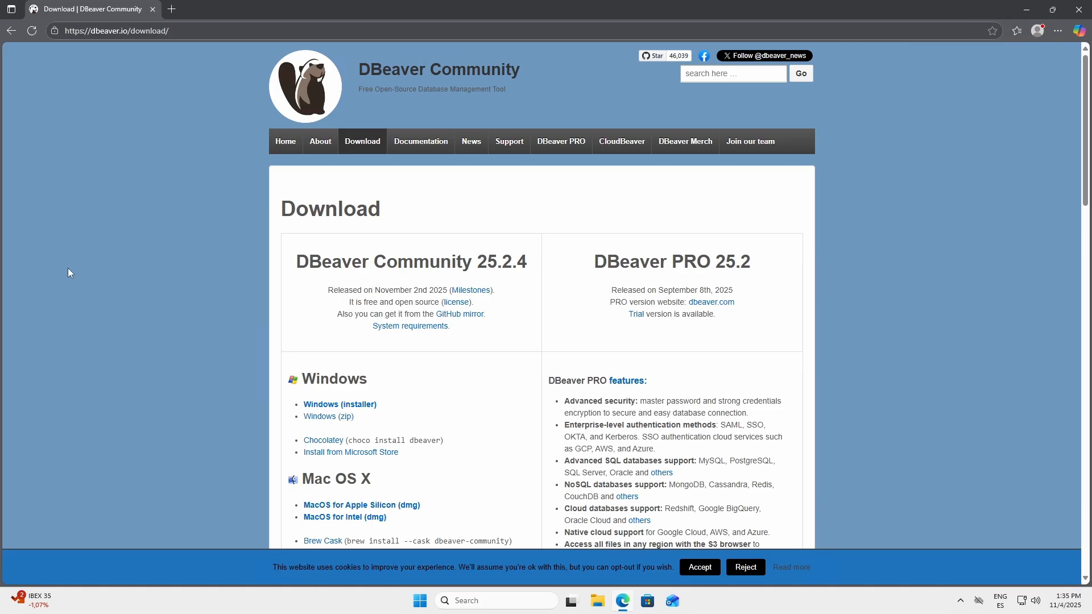
Step: Replace the DBeaver page with a new tab, search the web for "l2j cli" and open the l2jserver / l2j-server-cli Bitbucket repository
left_click(171, 9)
left_click(153, 9)
left_click(154, 30)
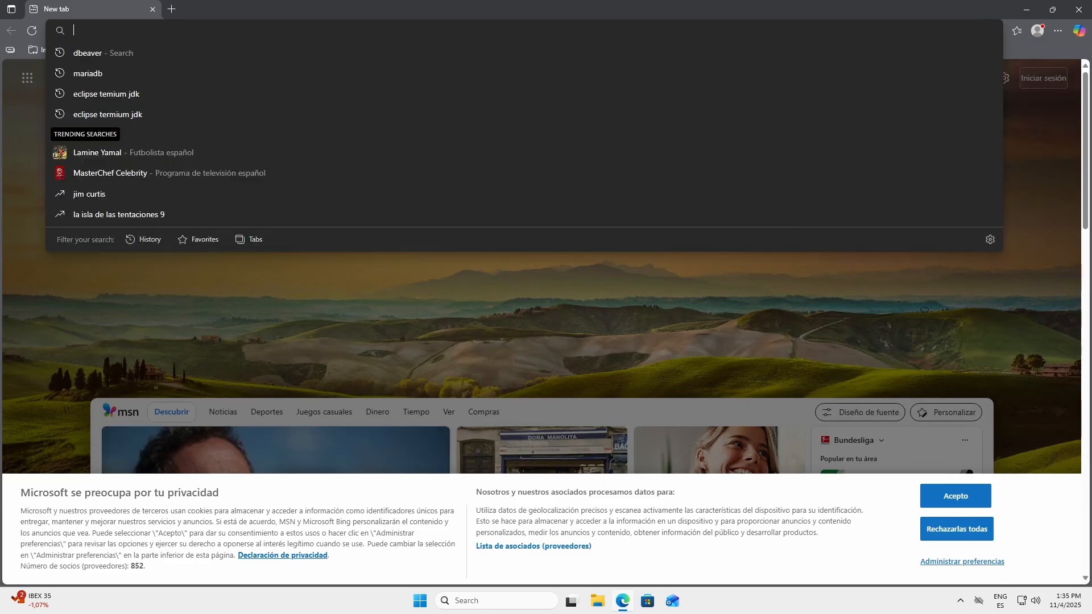
type("l2j cli")
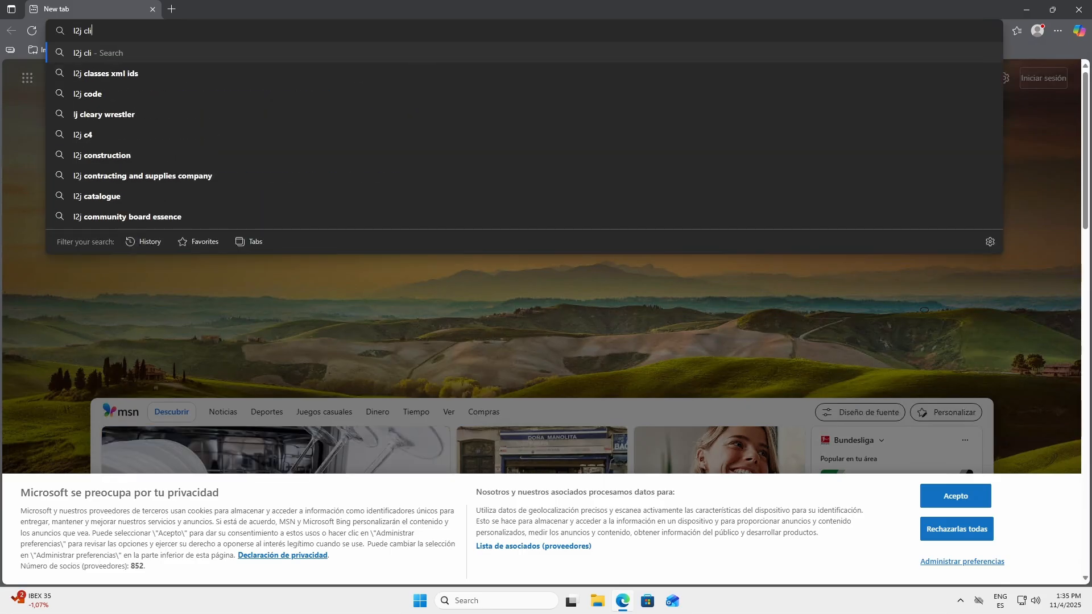
key("Return")
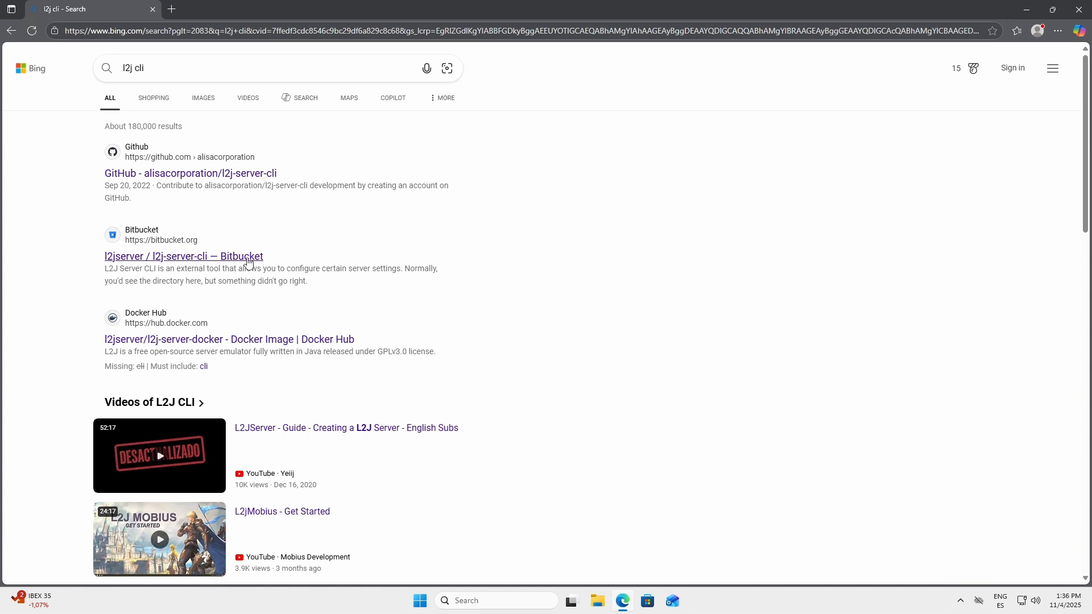
left_click(193, 258)
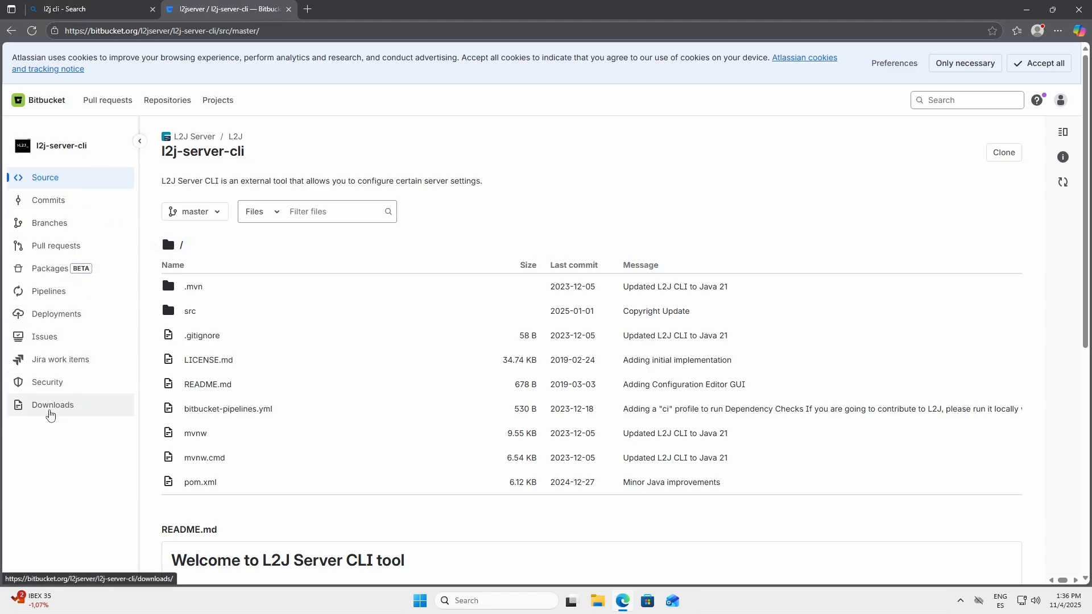
Step: Download the l2j-server-cli repository as a zip from its downloads page and close the Bitbucket tab
left_click(57, 408)
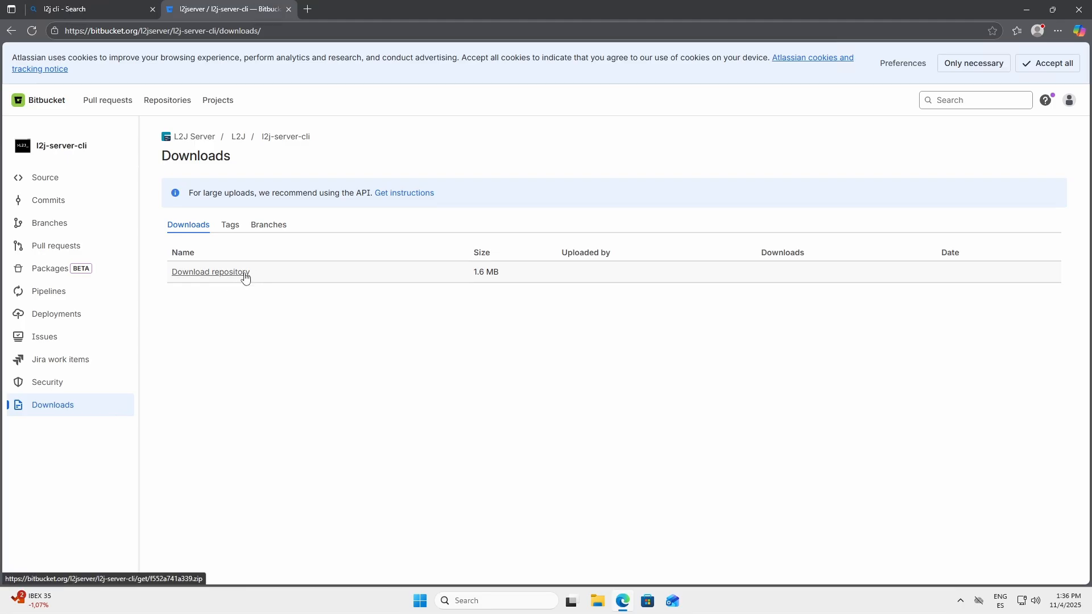
left_click(244, 276)
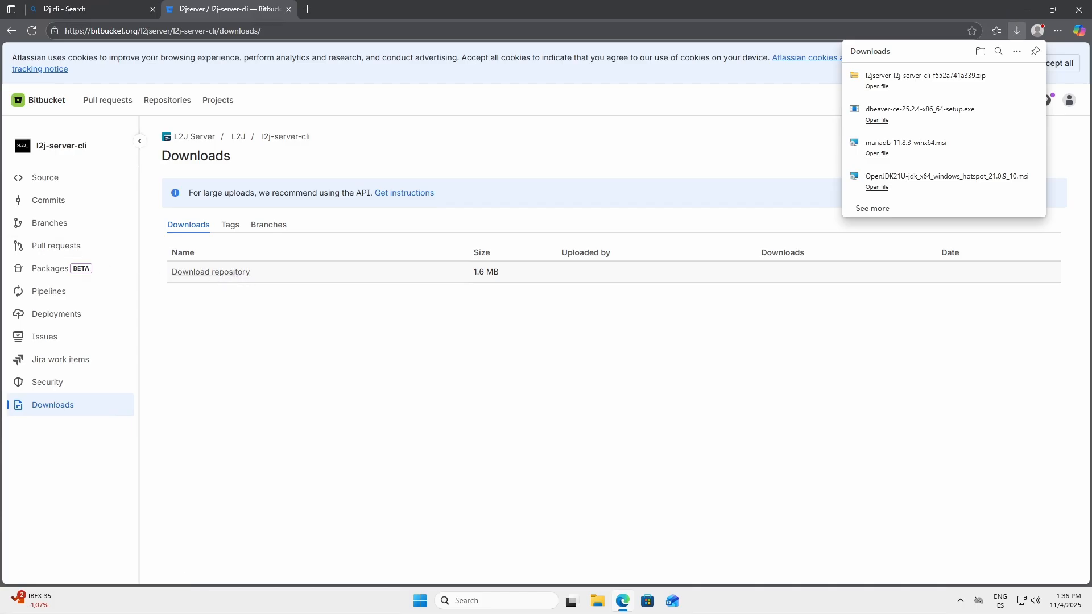
left_click(442, 359)
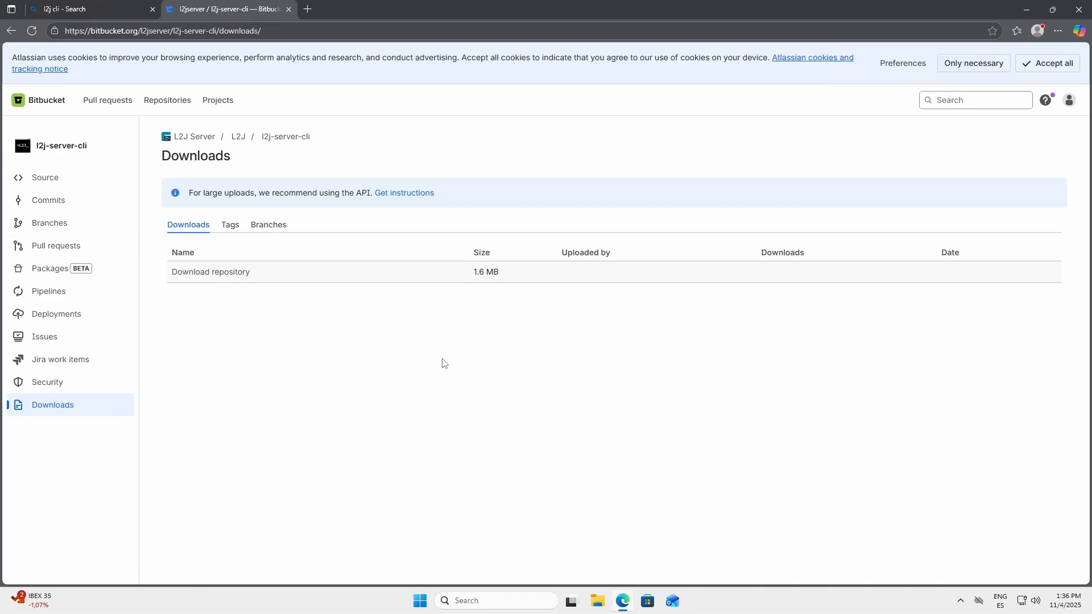
middle_click(240, 11)
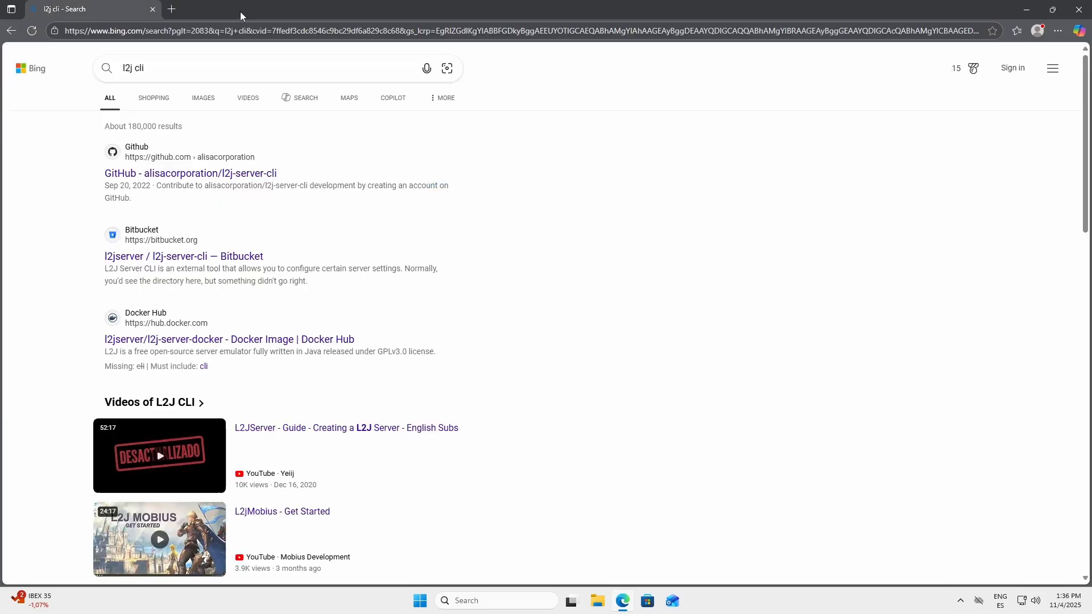
Step: Close the browser and extract the downloaded l2jserver-l2j-server-cli zip in the Downloads folder to its default destination
middle_click(101, 7)
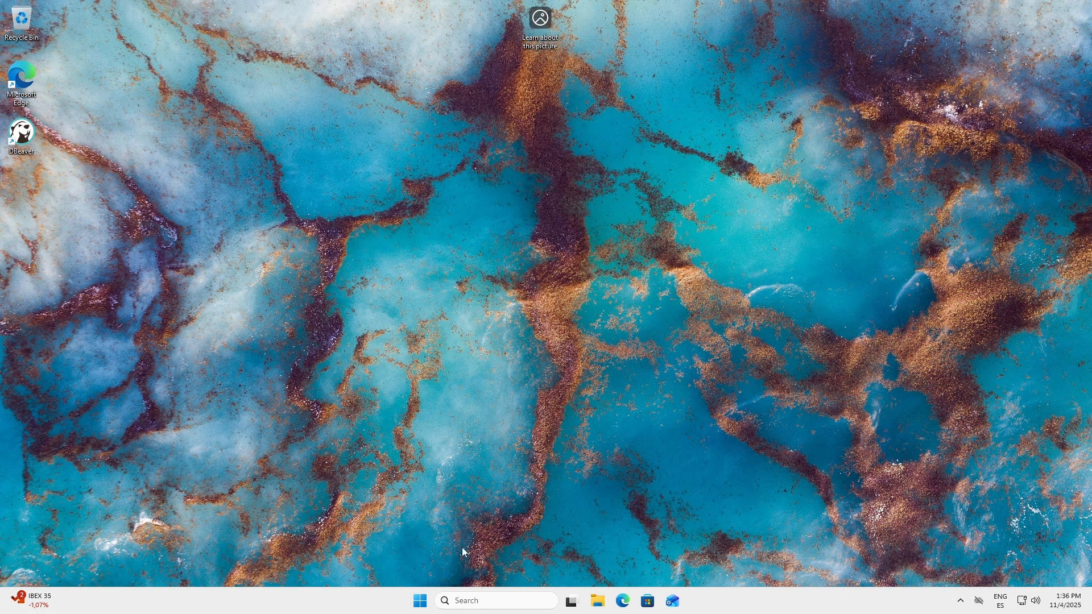
left_click(596, 601)
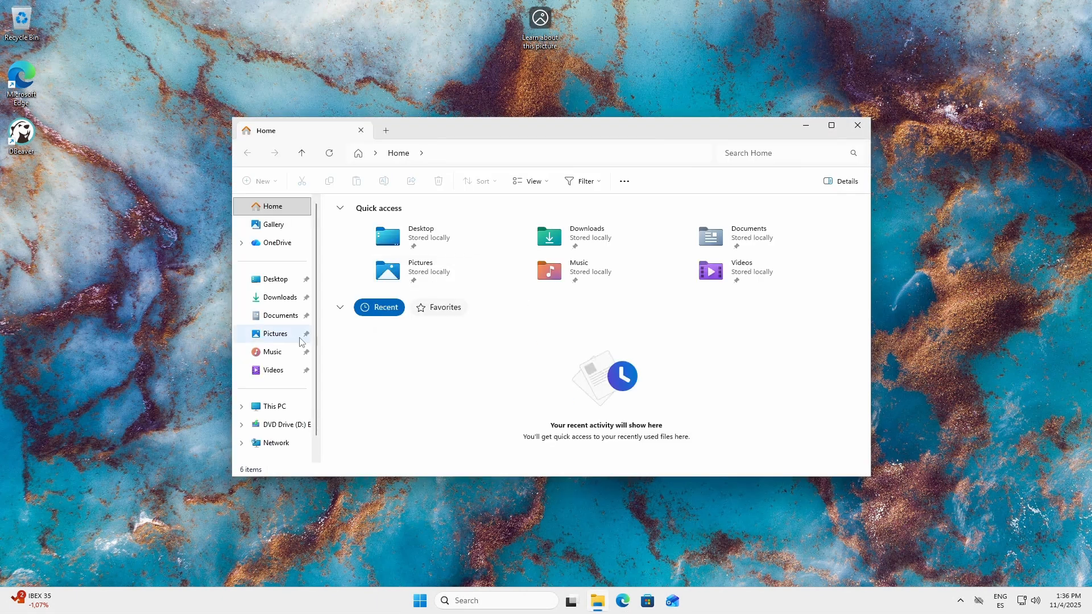
left_click(276, 302)
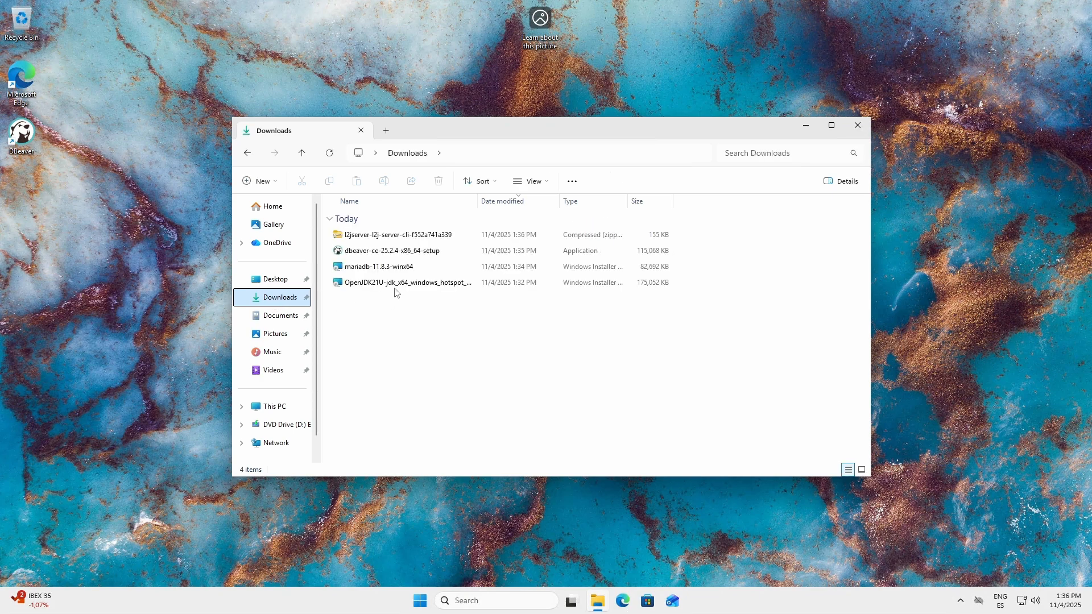
left_click(380, 235)
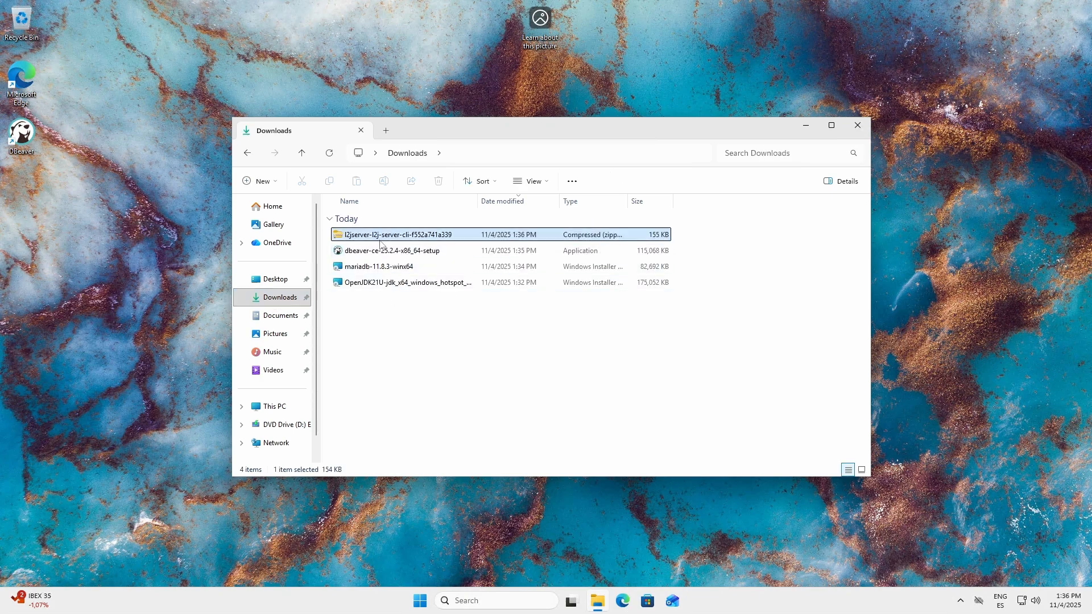
right_click(378, 237)
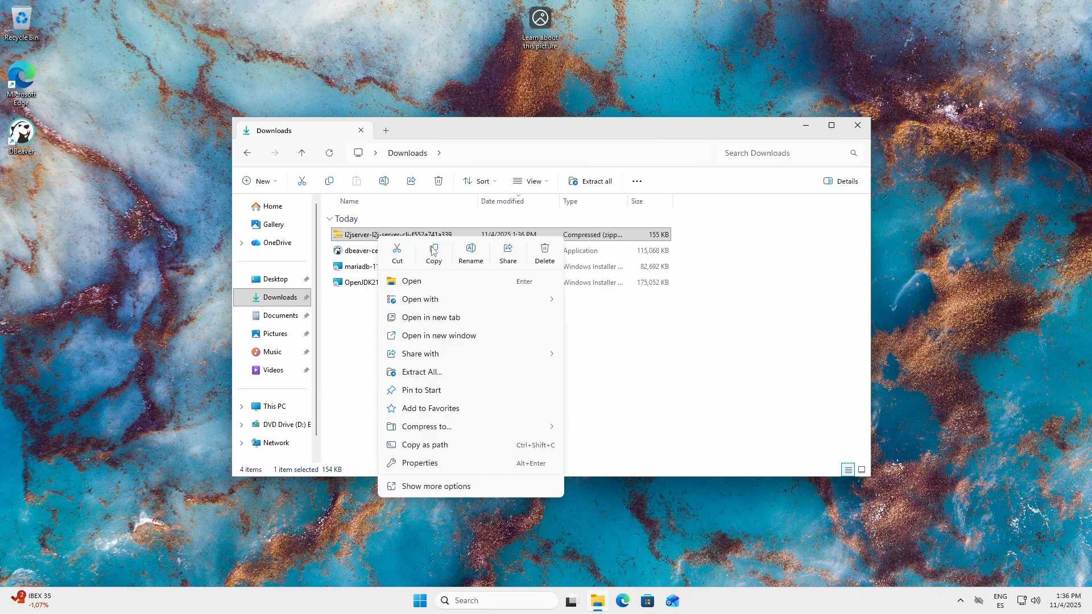
left_click(429, 373)
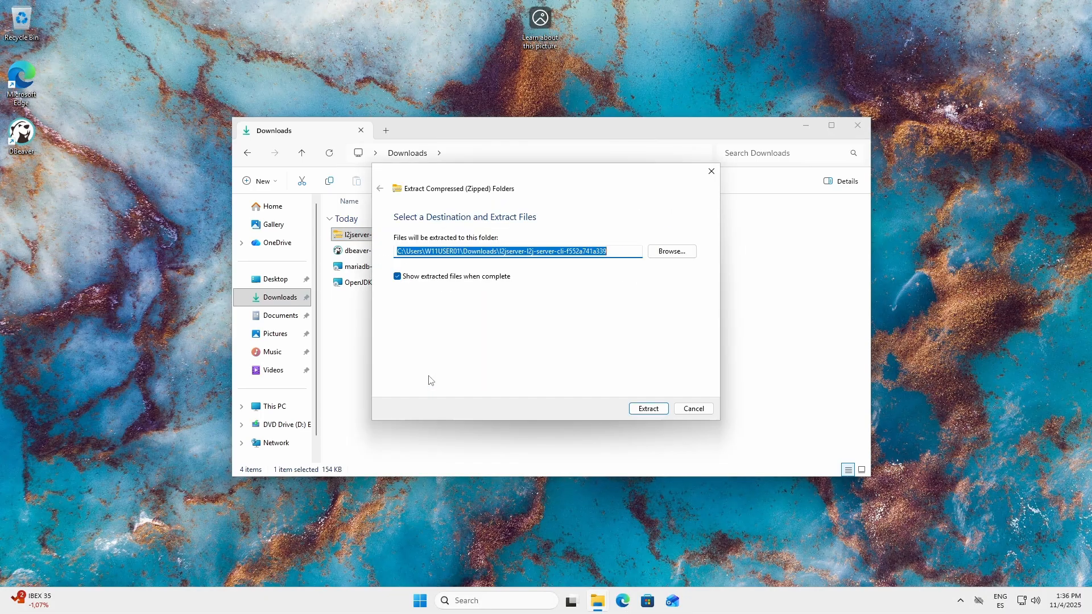
left_click(649, 409)
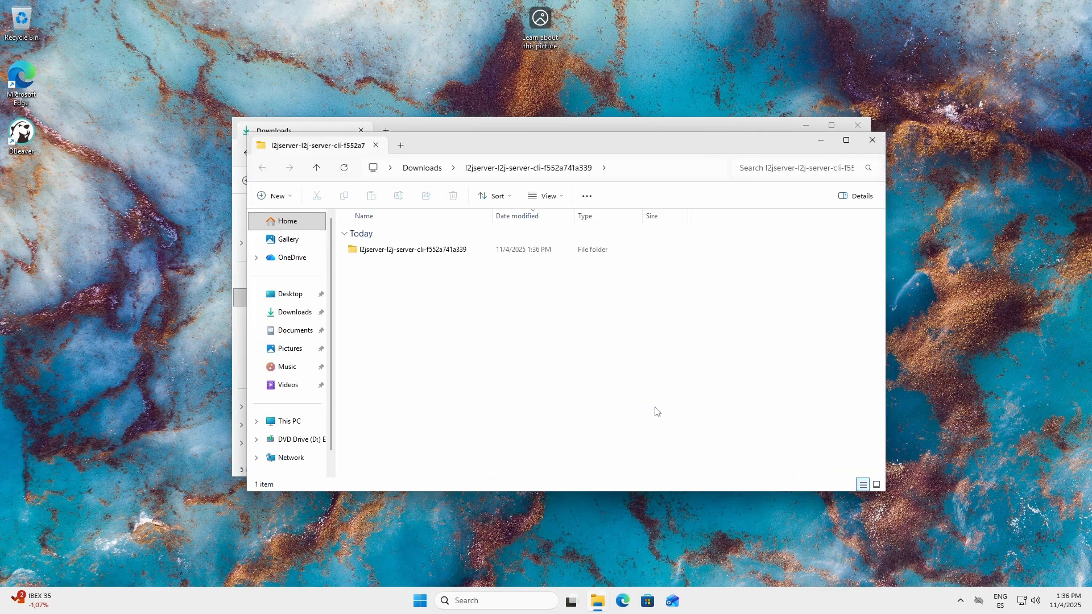
Step: Build the CLI by running ./mvnw package in a terminal inside the extracted inner repository folder, and close the terminal once the build finishes
double_click(411, 250)
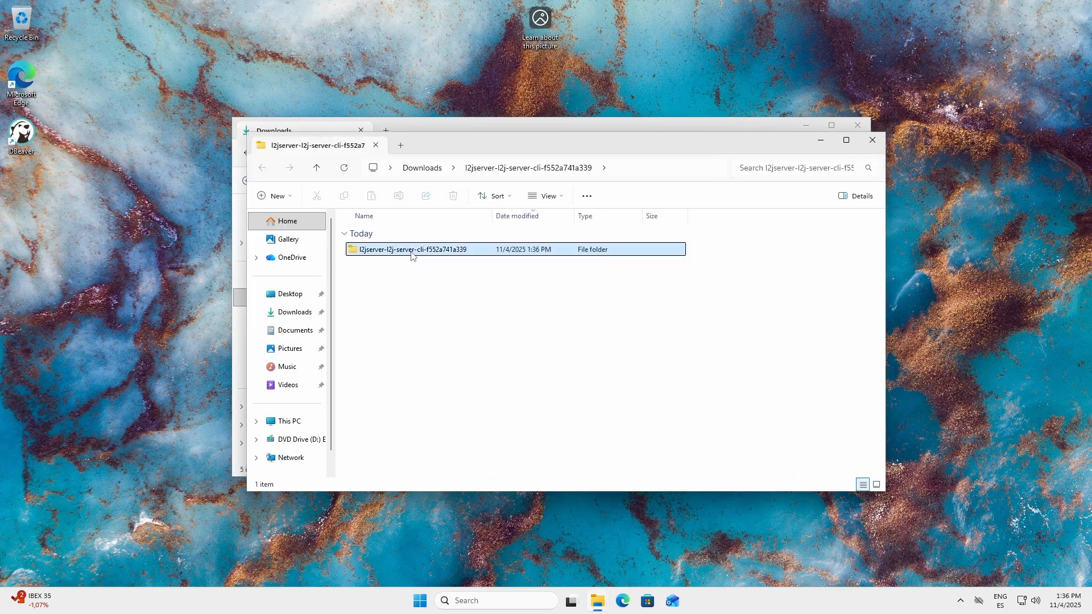
right_click(393, 400)
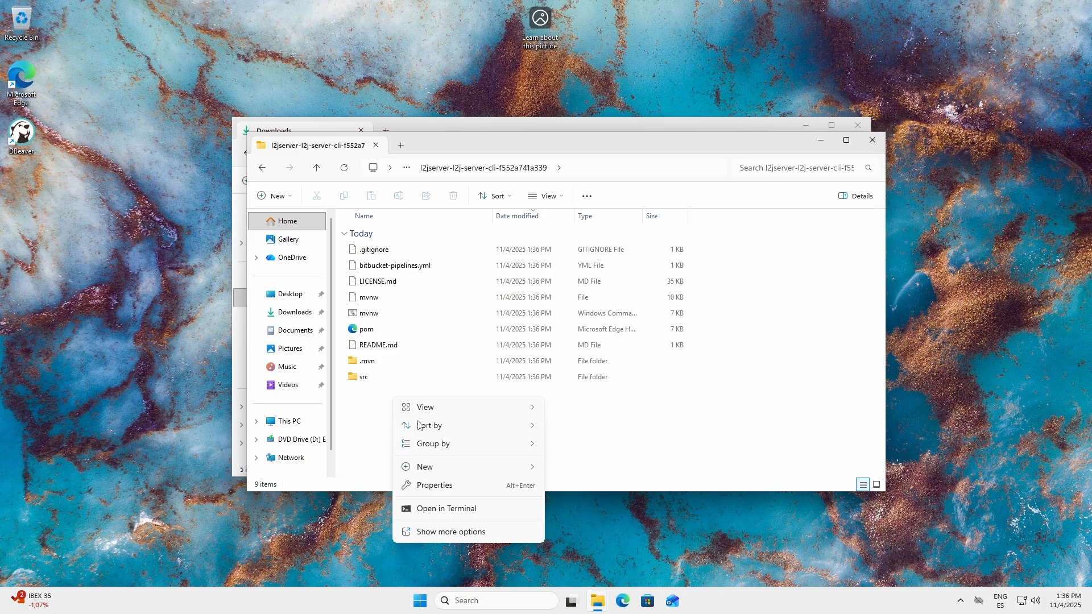
left_click(445, 509)
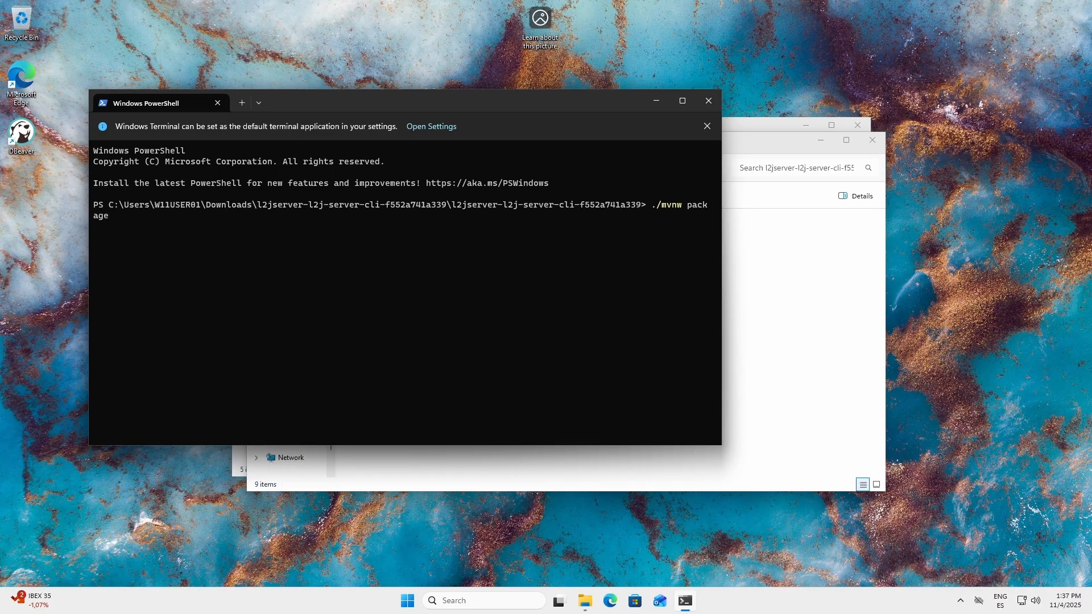
key("Return")
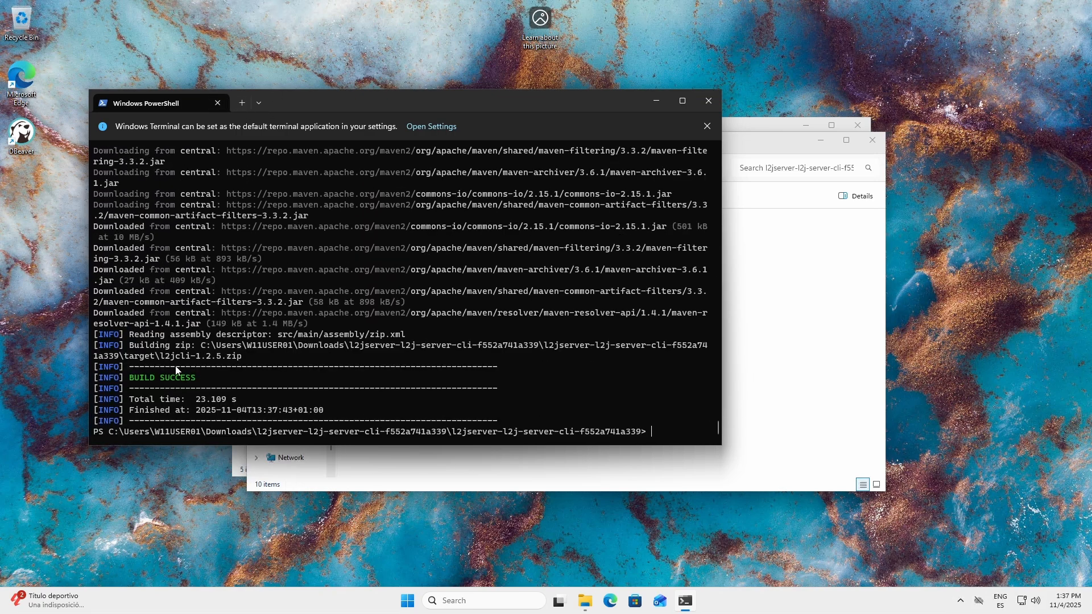
left_click_drag(204, 378, 127, 378)
left_click(248, 342)
left_click(217, 103)
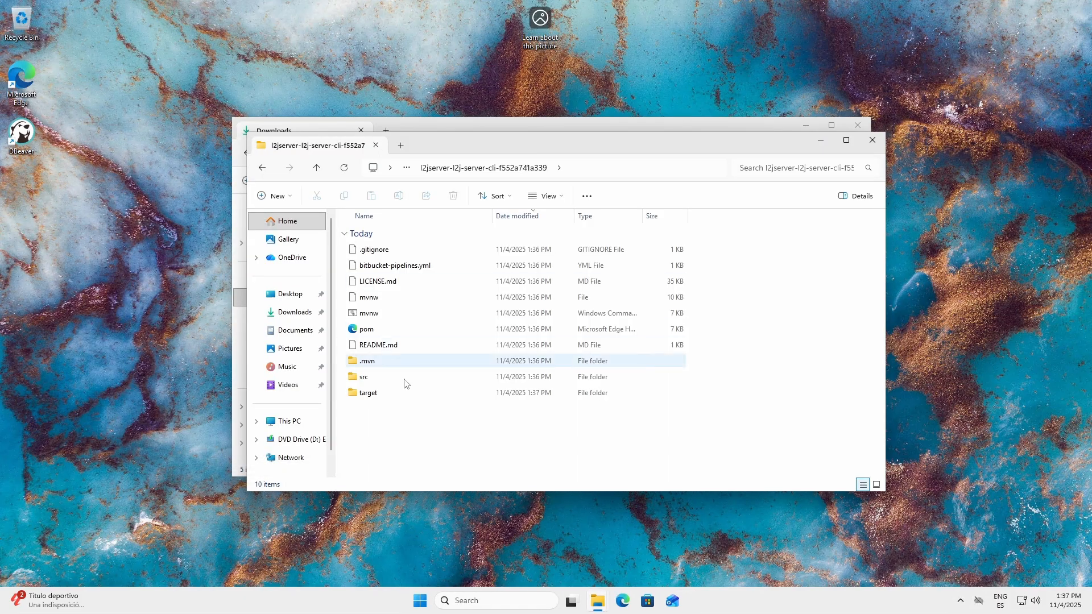
Step: Open the build's target folder and turn on the display of file name extensions
left_click(375, 394)
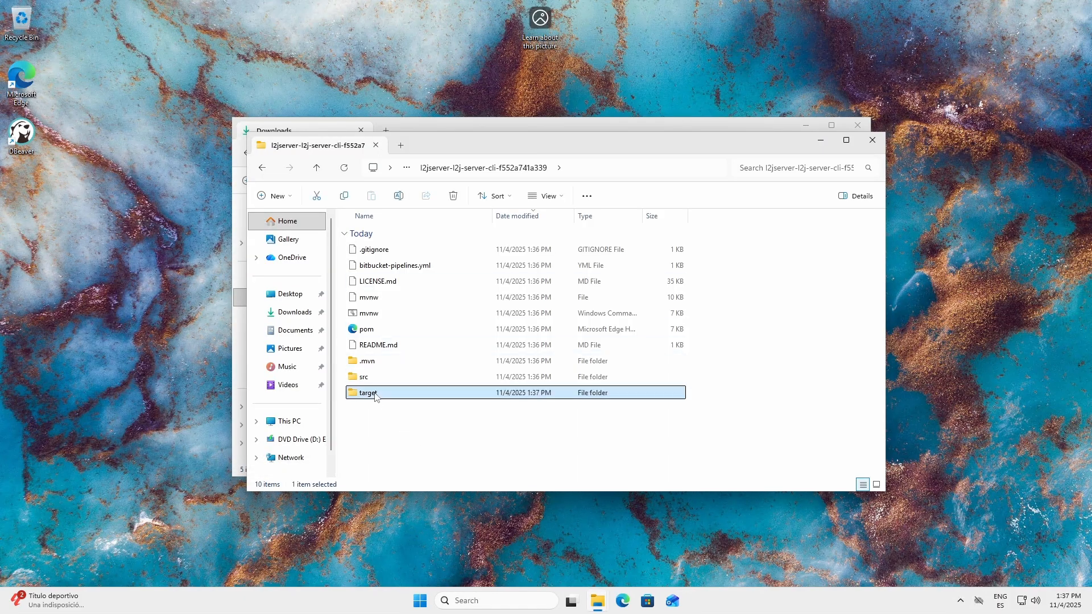
double_click(375, 393)
left_click(376, 250)
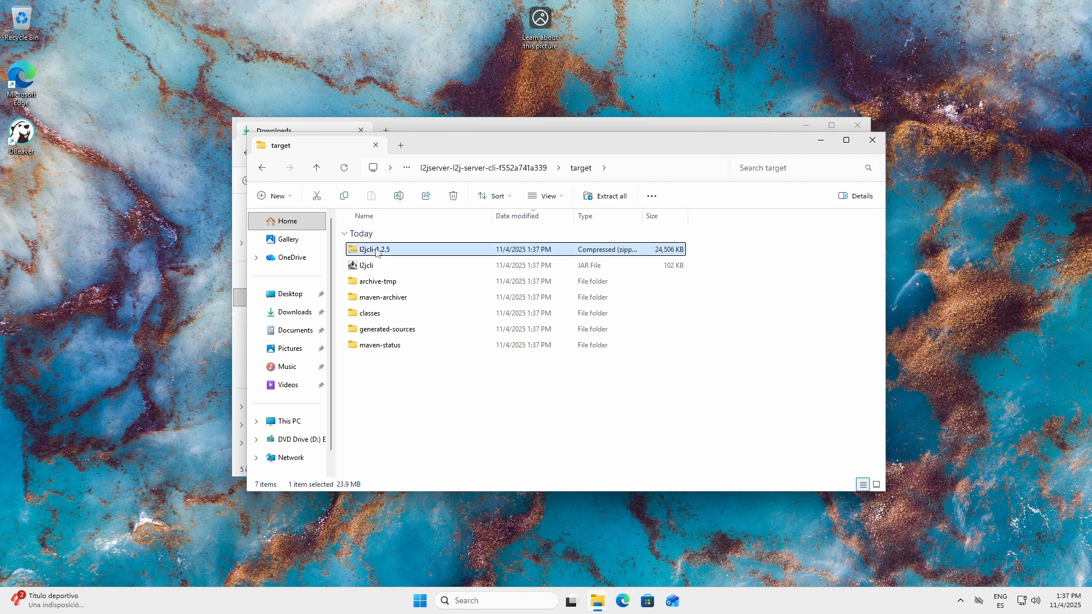
left_click(556, 201)
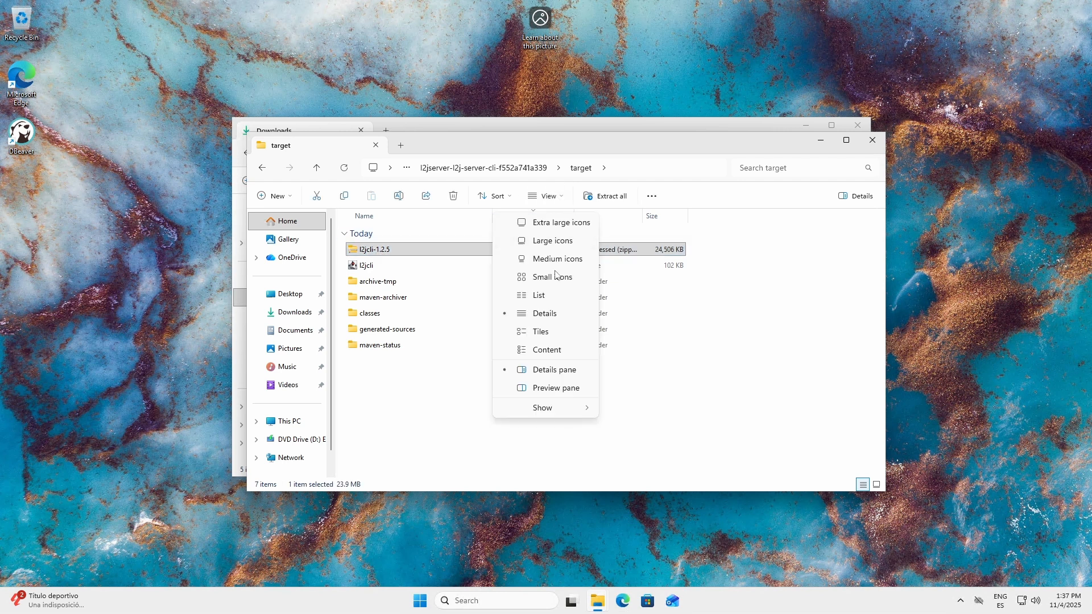
mouse_move(569, 413)
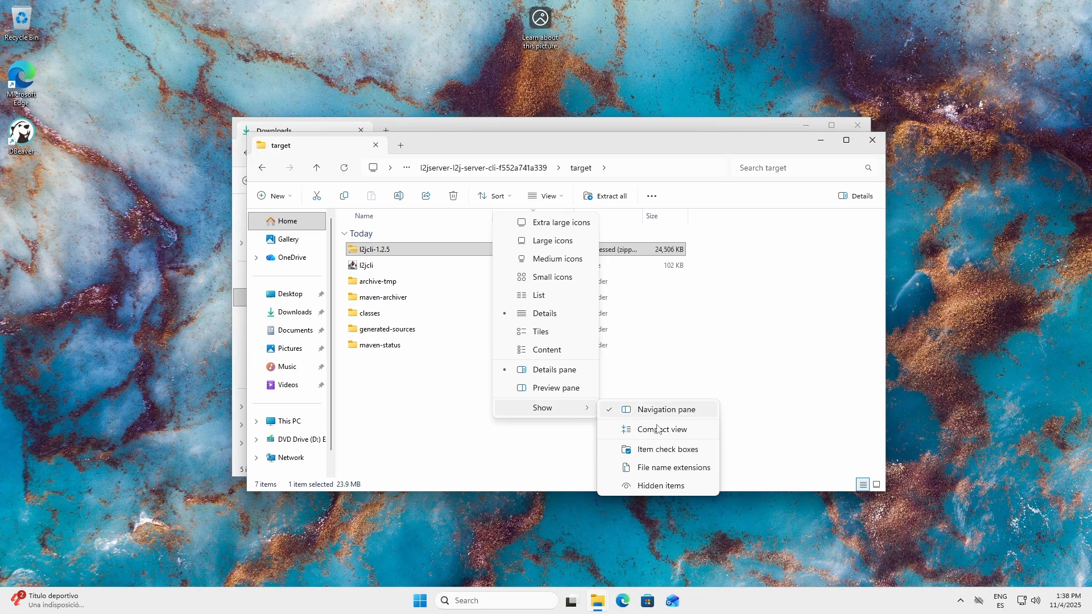
left_click(686, 470)
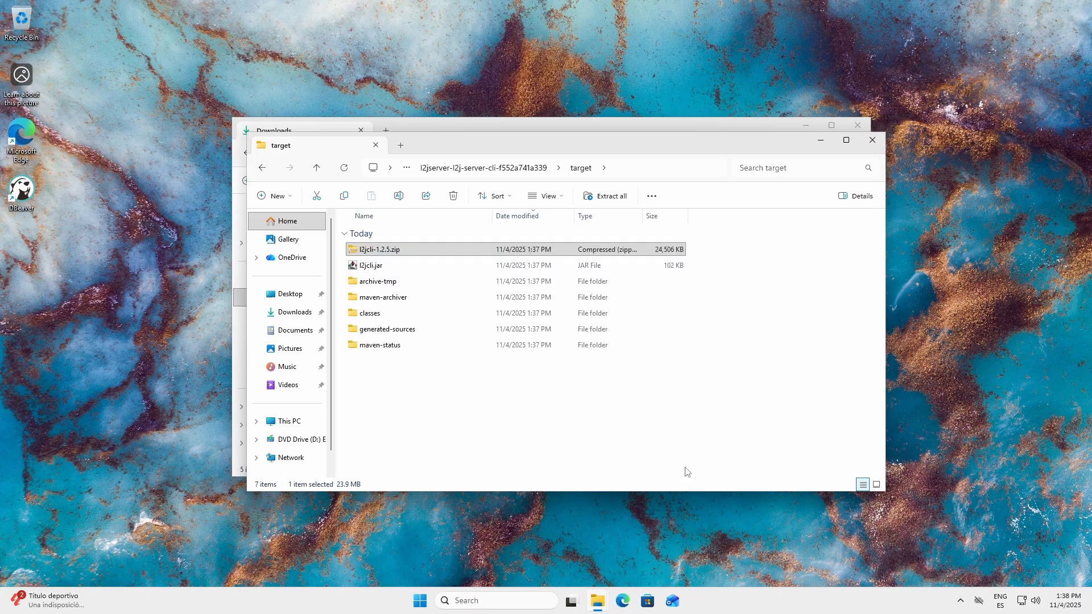
Step: Copy l2jcli-1.2.5.zip from the target folder and close both File Explorer windows
right_click(396, 254)
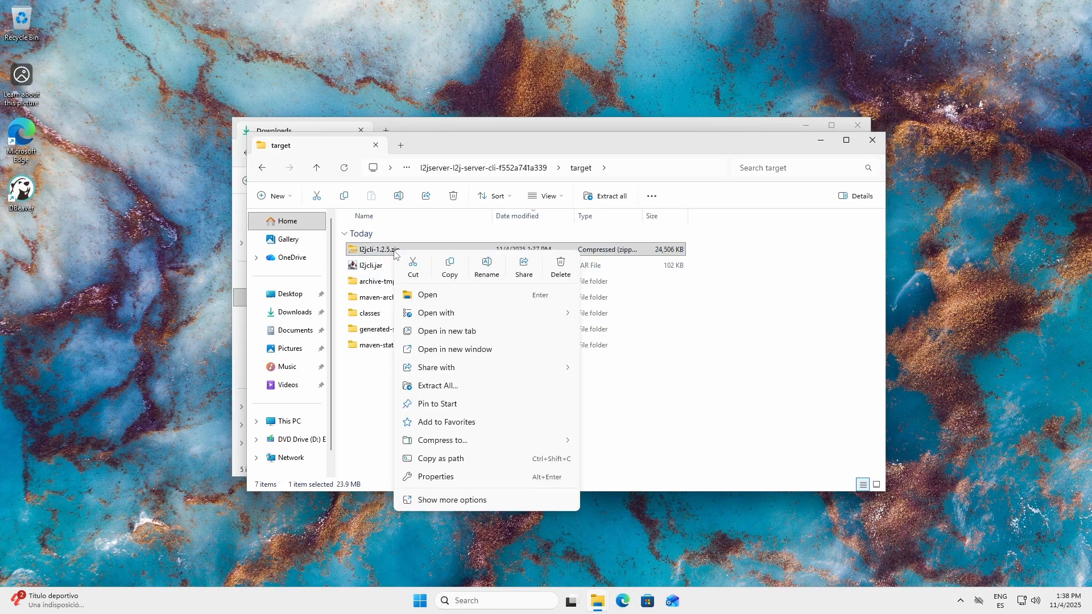
left_click(461, 276)
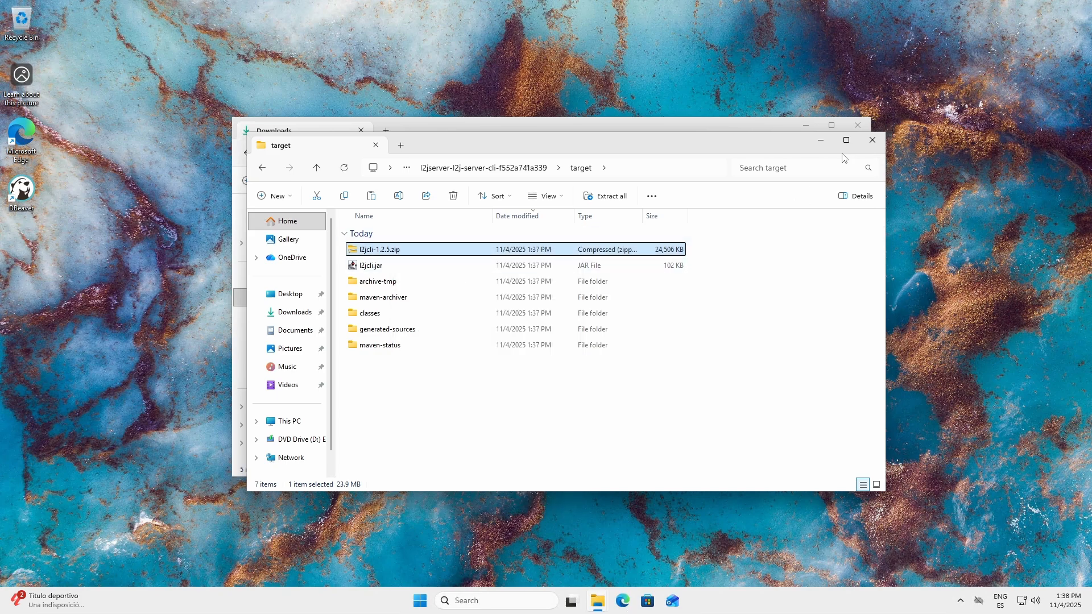
left_click(874, 141)
left_click(858, 126)
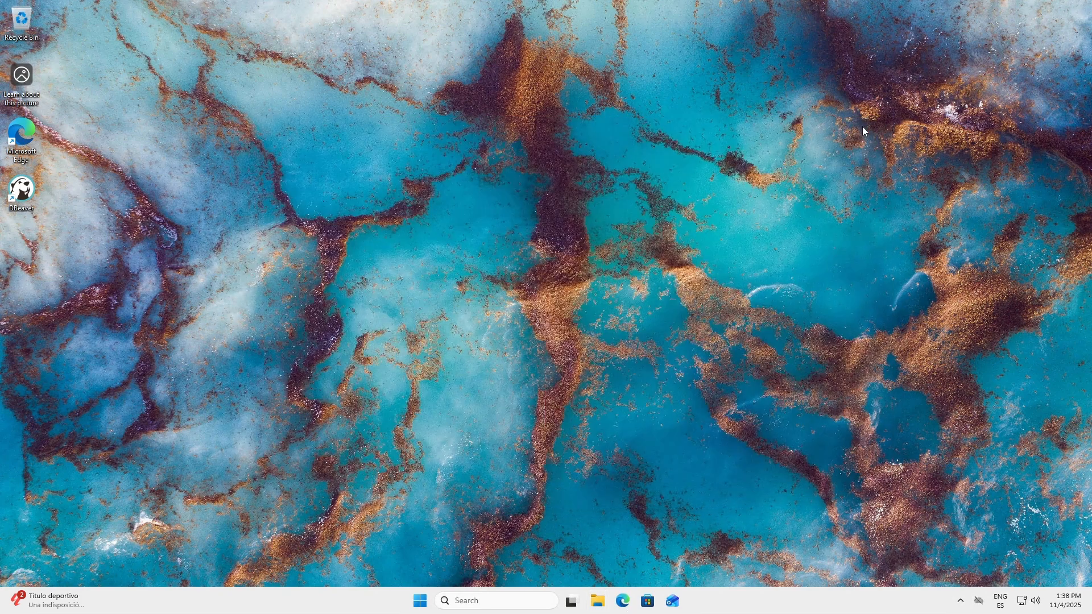
Step: Create a desktop folder named l2jserver and place it beside the DBeaver shortcut
right_click(423, 248)
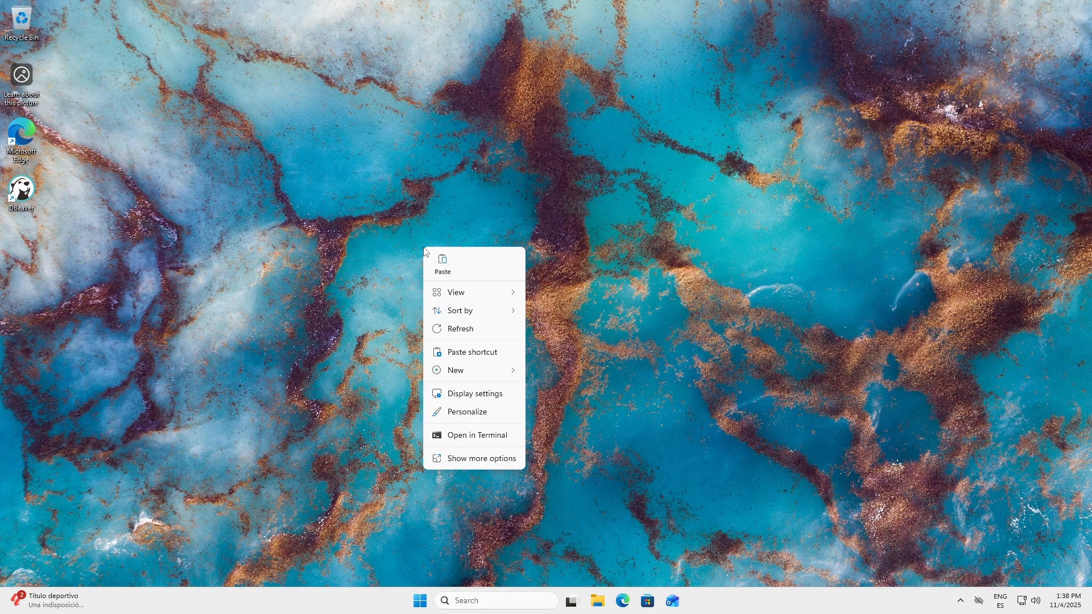
mouse_move(491, 376)
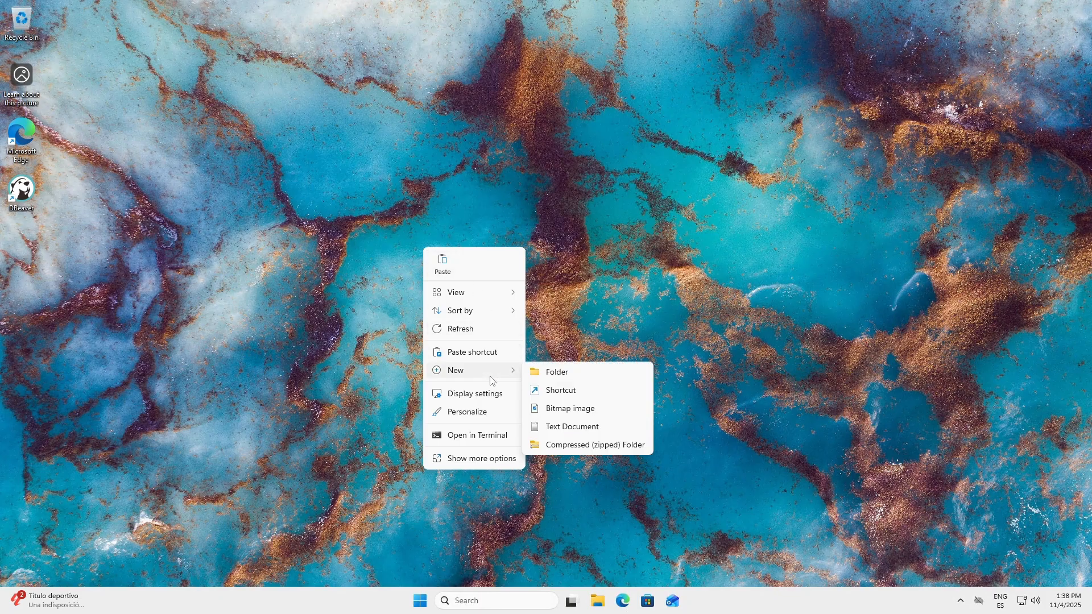
left_click(564, 372)
type("l2jserve")
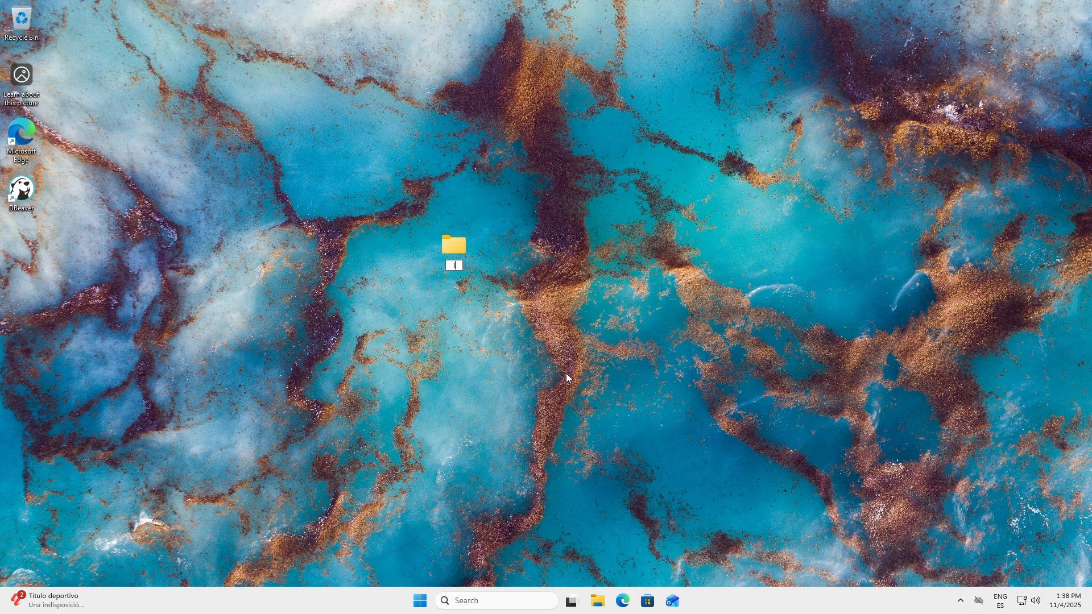
type("r")
key("Return")
left_click_drag(453, 245, 80, 211)
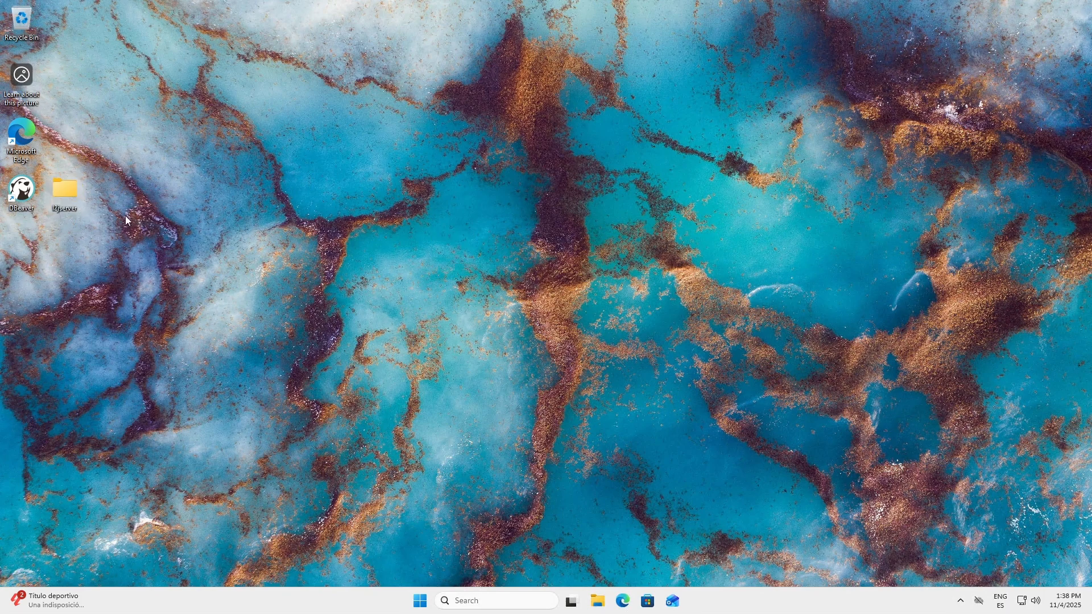
Step: Paste the copied l2jcli-1.2.5.zip into the l2jserver desktop folder
double_click(76, 201)
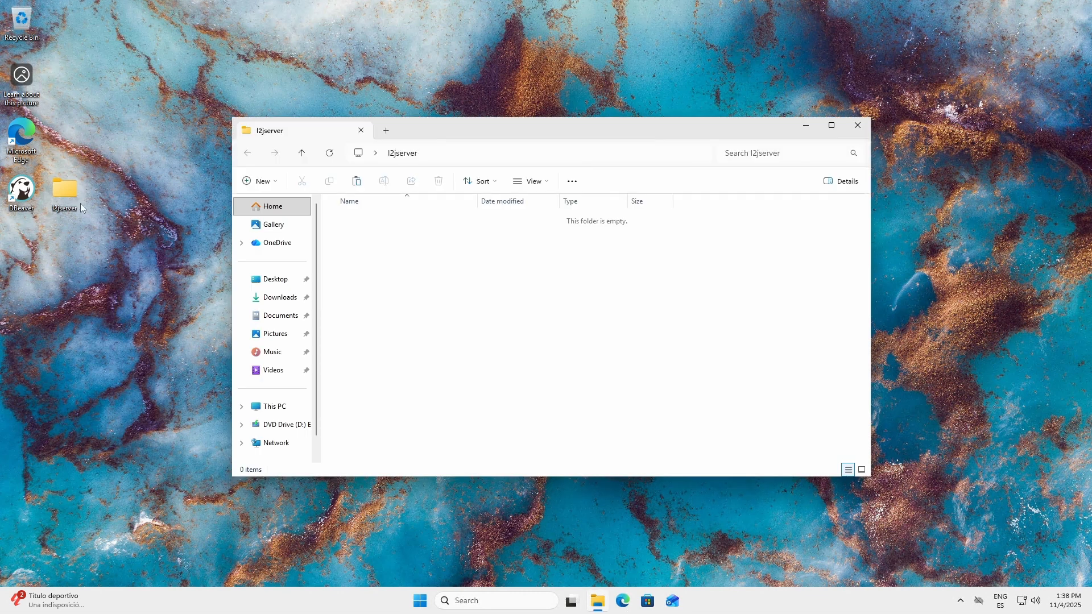
right_click(380, 261)
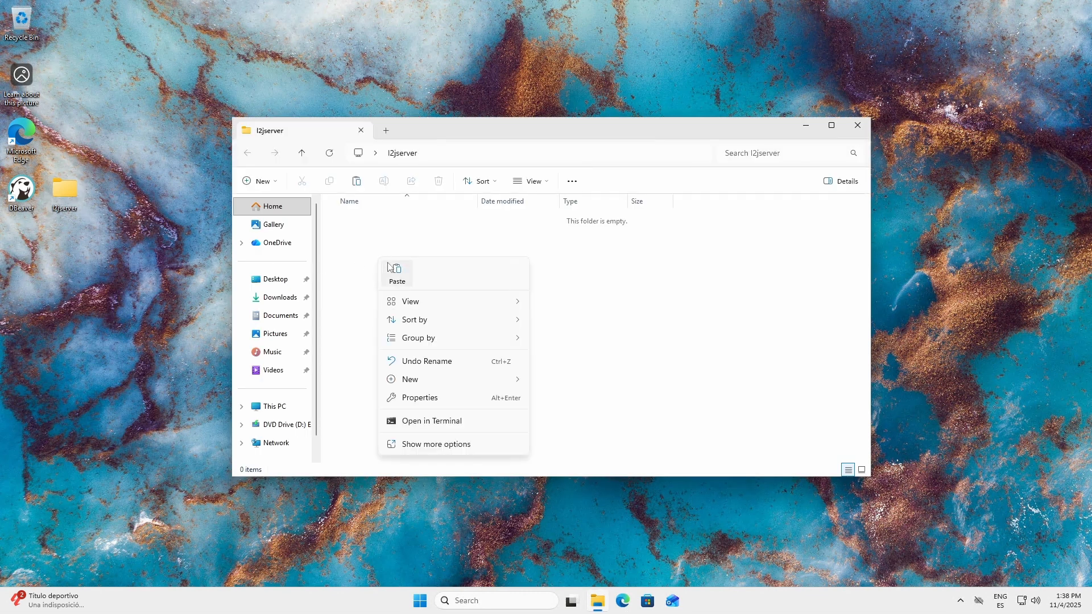
left_click(397, 271)
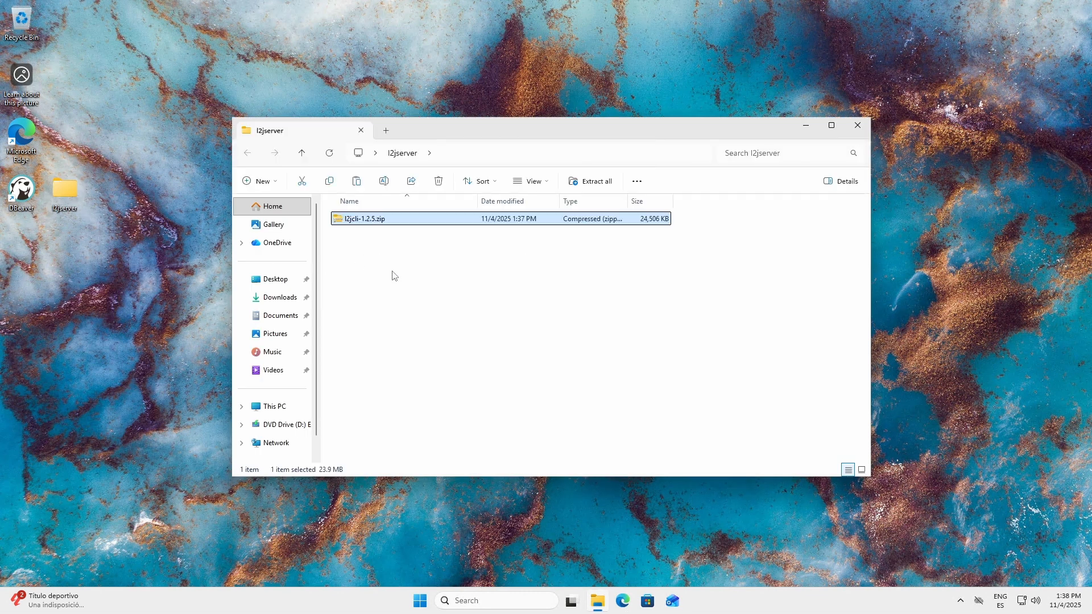
Step: Extract l2jcli-1.2.5.zip to its default l2jcli-1.2.5 subfolder and close the window showing the extracted files
right_click(375, 227)
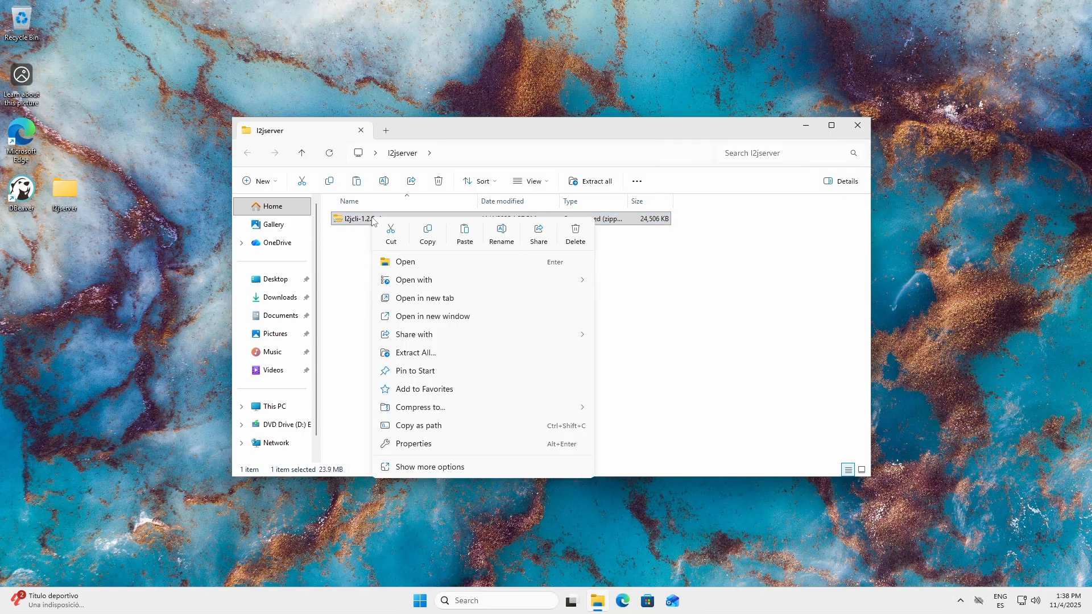
left_click(446, 353)
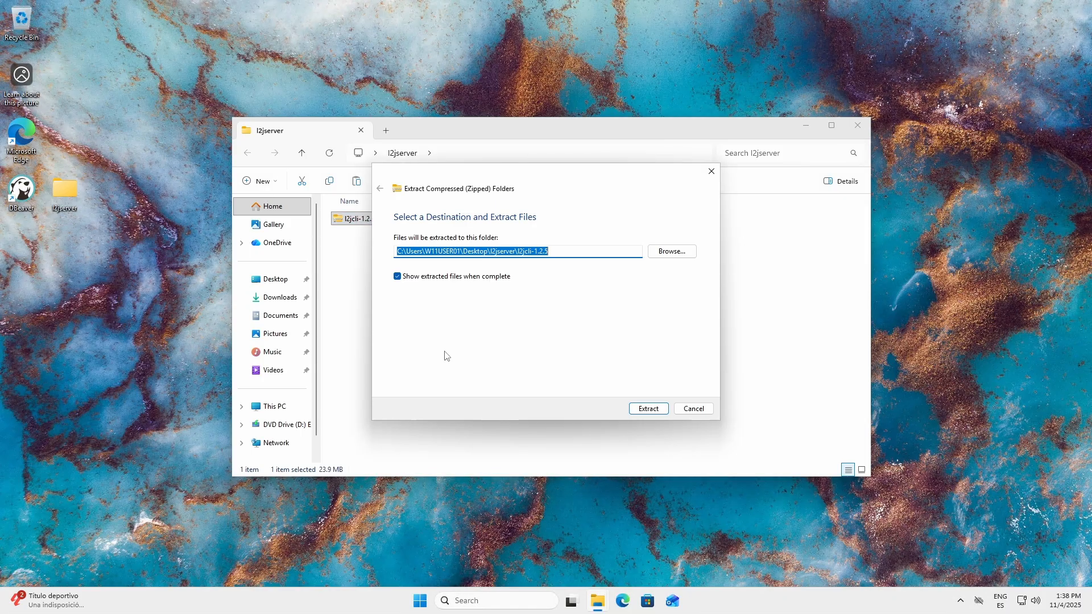
left_click(648, 409)
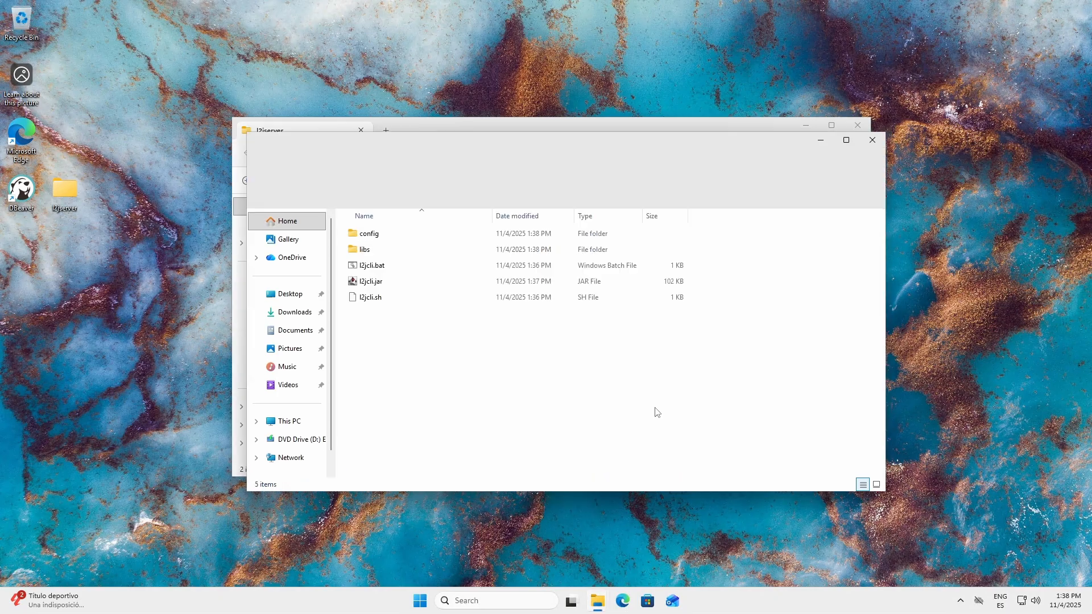
left_click(871, 141)
left_click(449, 300)
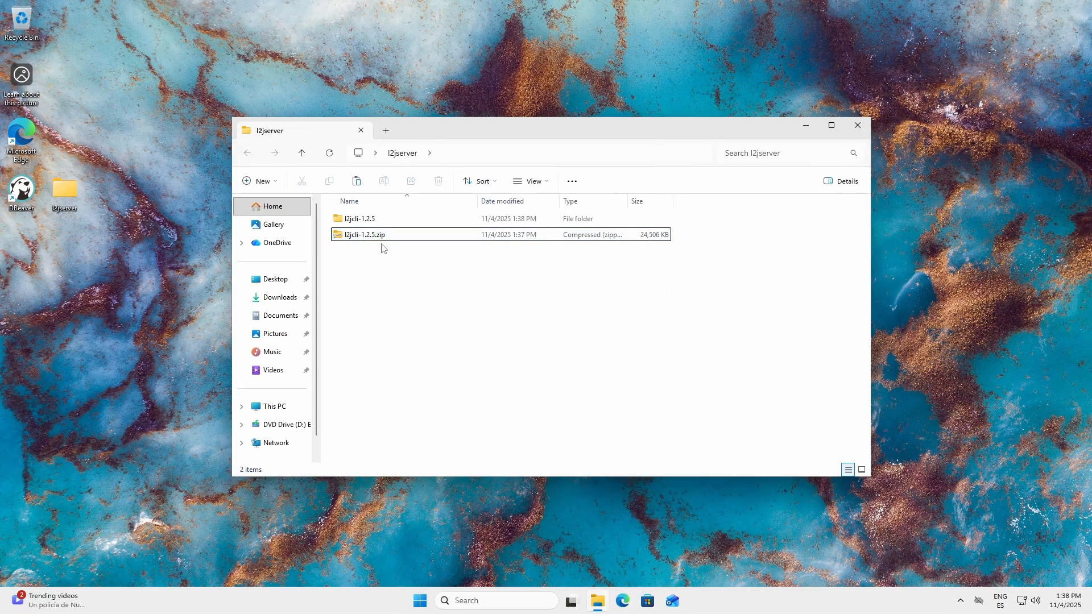
Step: Delete the l2jcli-1.2.5.zip archive from the l2jserver folder
left_click(368, 239)
right_click(369, 239)
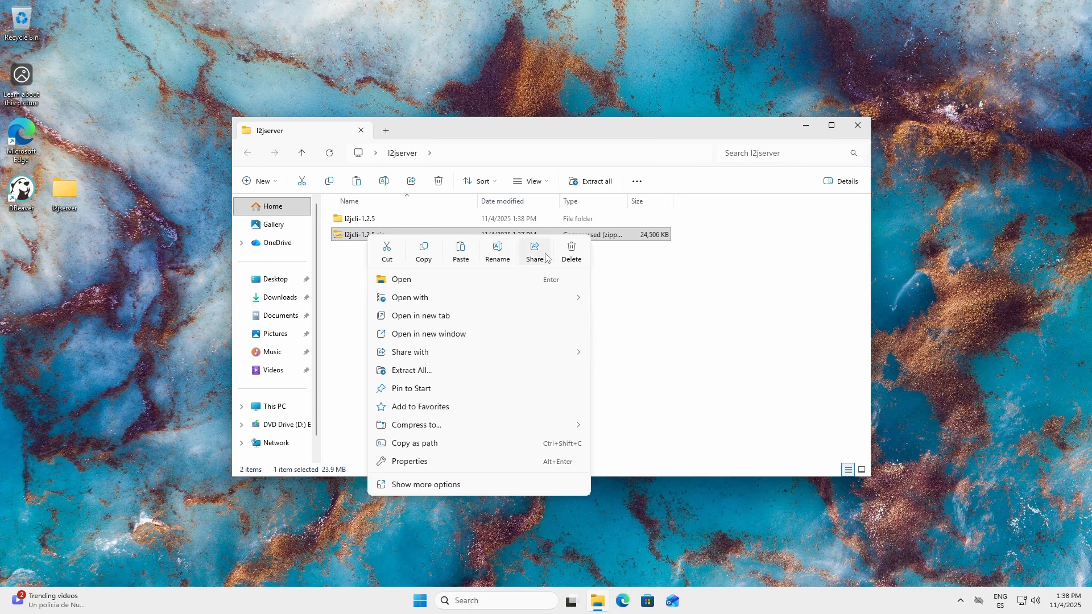
left_click(571, 259)
Step: Rename the extracted l2jcli-1.2.5 folder to cli
right_click(366, 222)
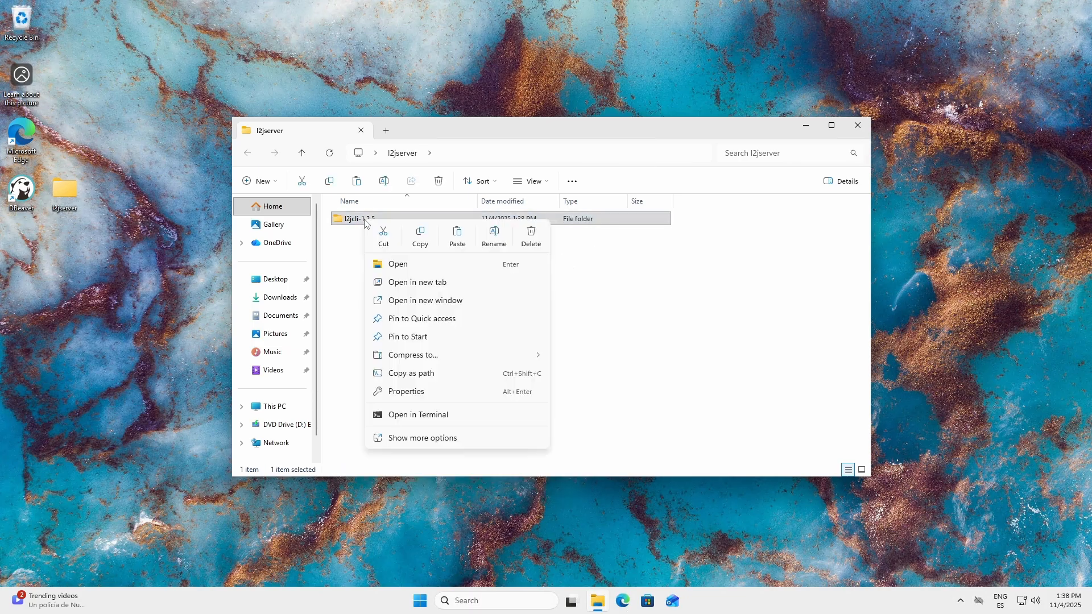
left_click(494, 237)
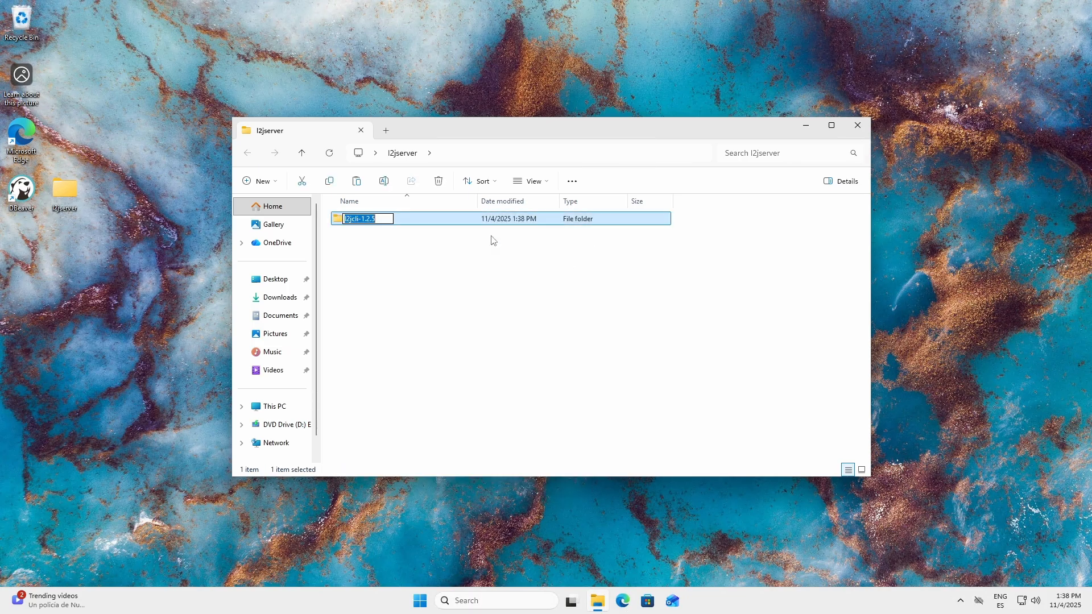
type("cli")
key("Return")
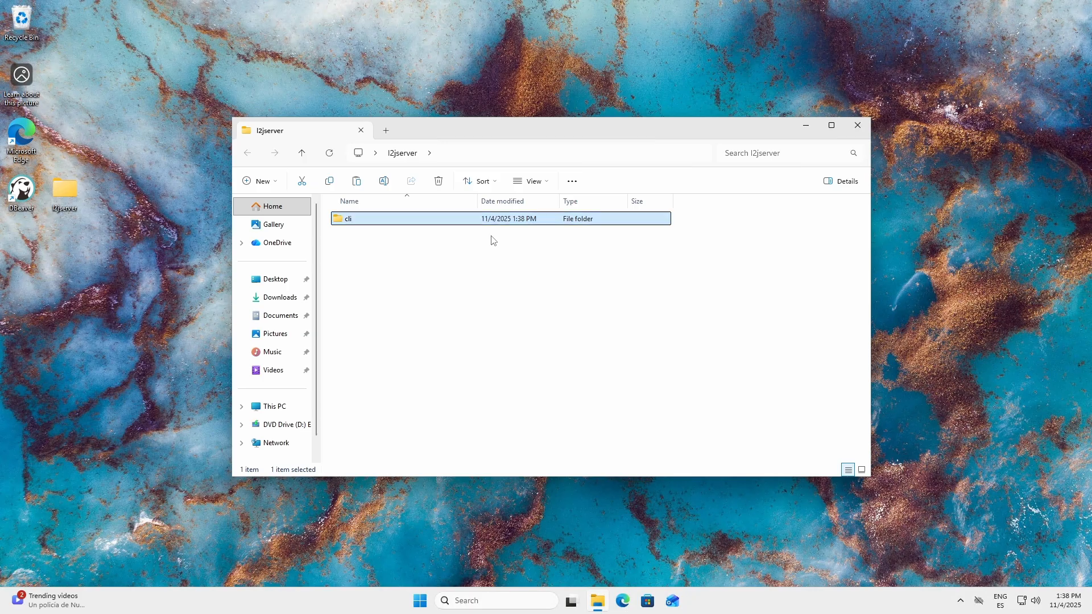
Step: Launch l2jcli.bat from the cli folder and run the code command to fetch the server sources
left_click(386, 259)
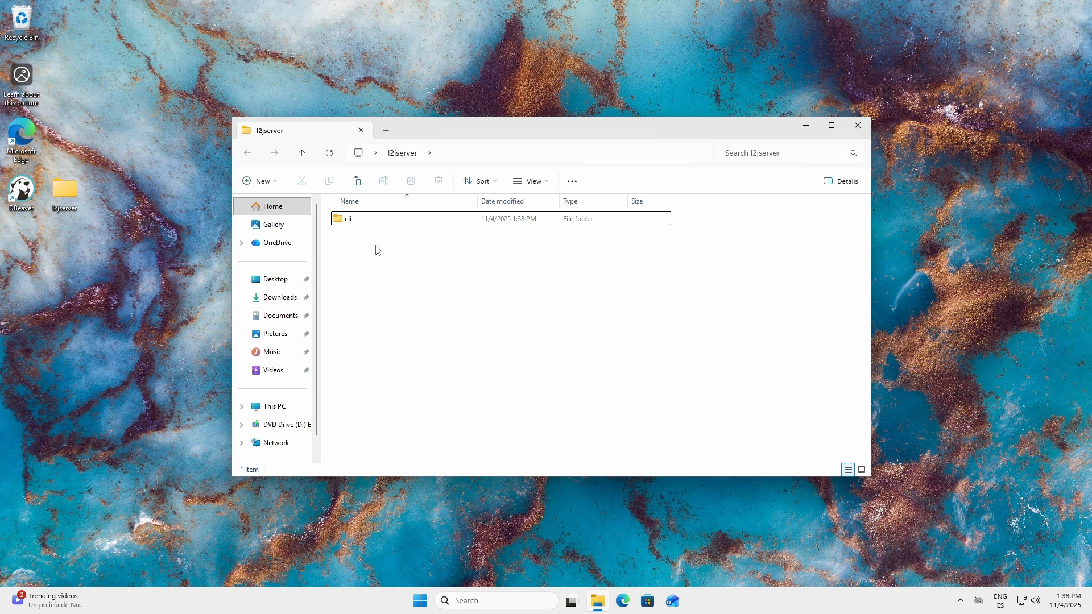
double_click(346, 219)
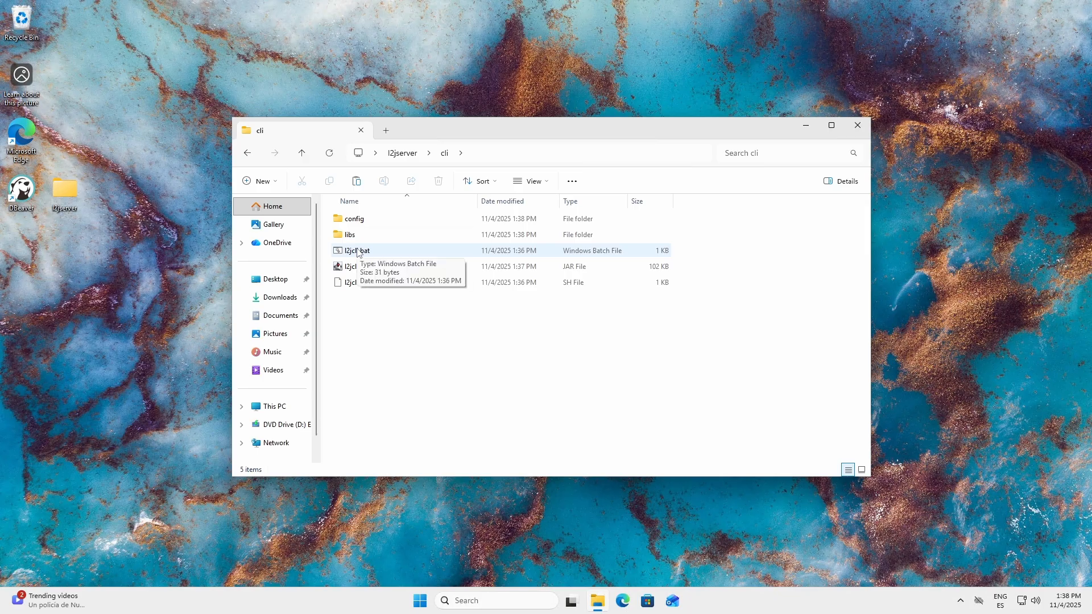
double_click(357, 252)
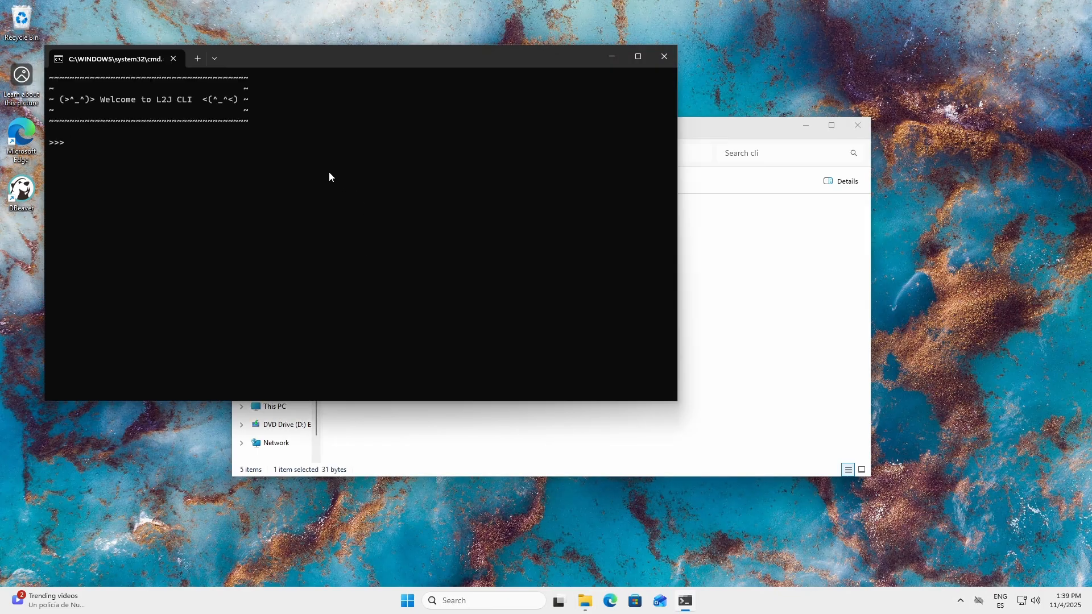
type("code")
key("Return")
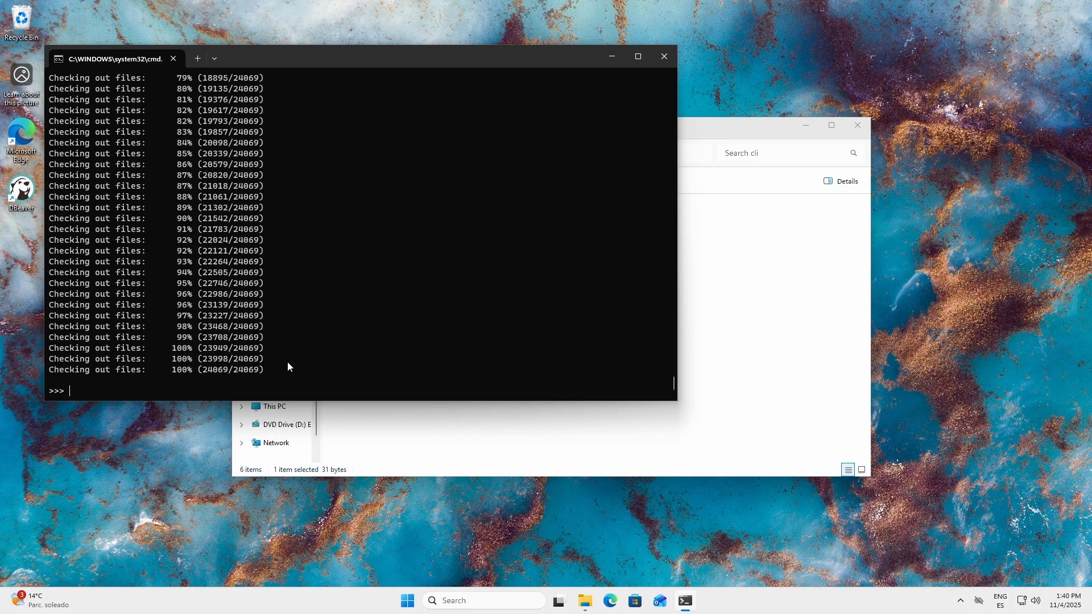
Step: Run the build command and then the deploy command in the L2J CLI, exiting it once deployment finishes
type("build")
key("Return")
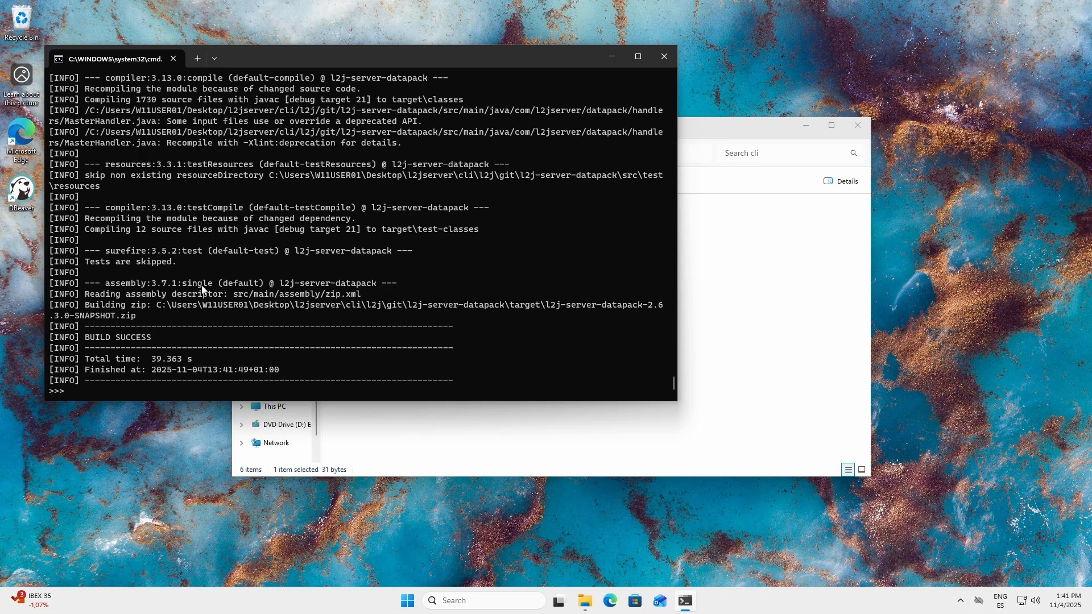
type("deploy")
key("Return")
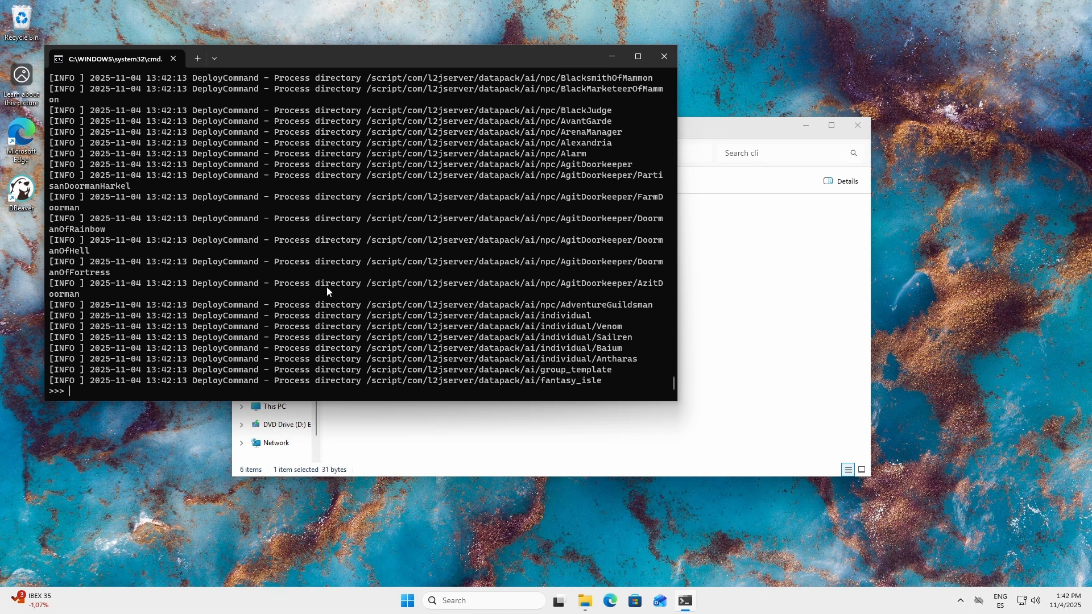
type("exit")
key("Return")
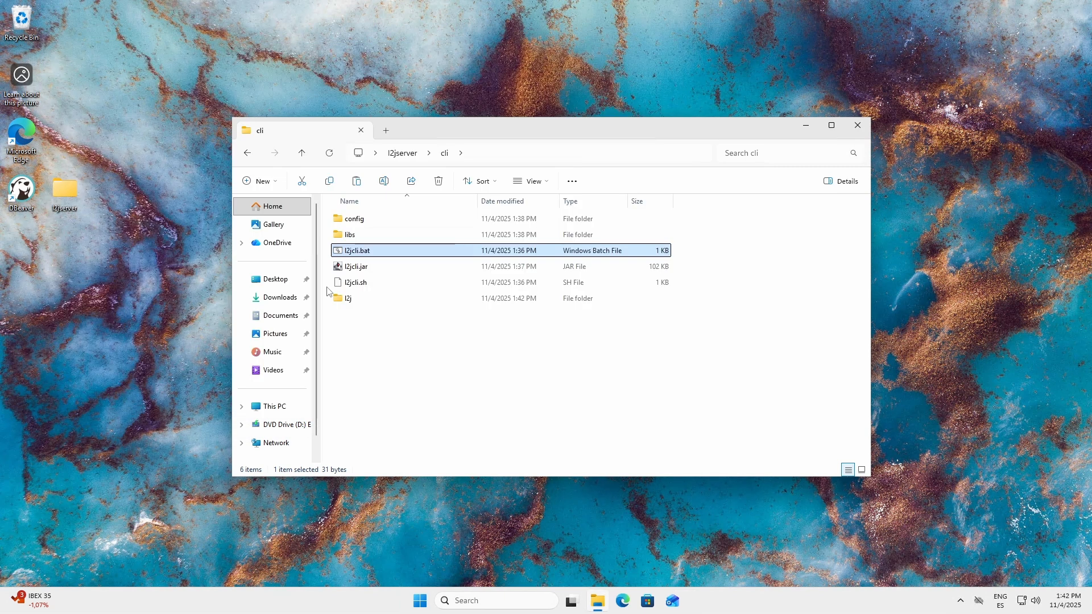
Step: Cut the game and login folders from cli\l2j\deploy
left_click(359, 336)
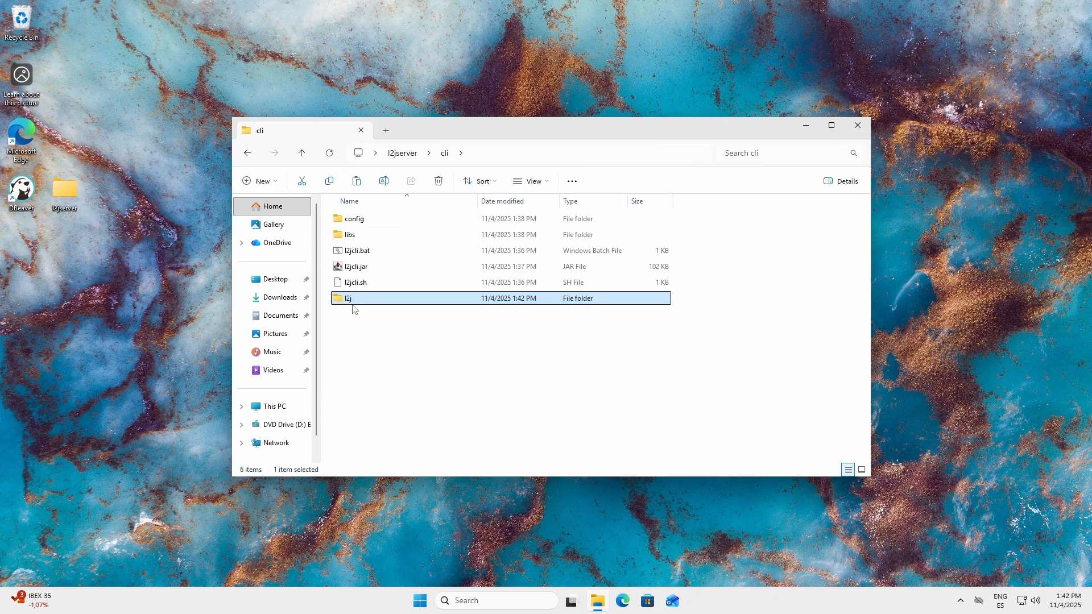
double_click(369, 299)
left_click(367, 221)
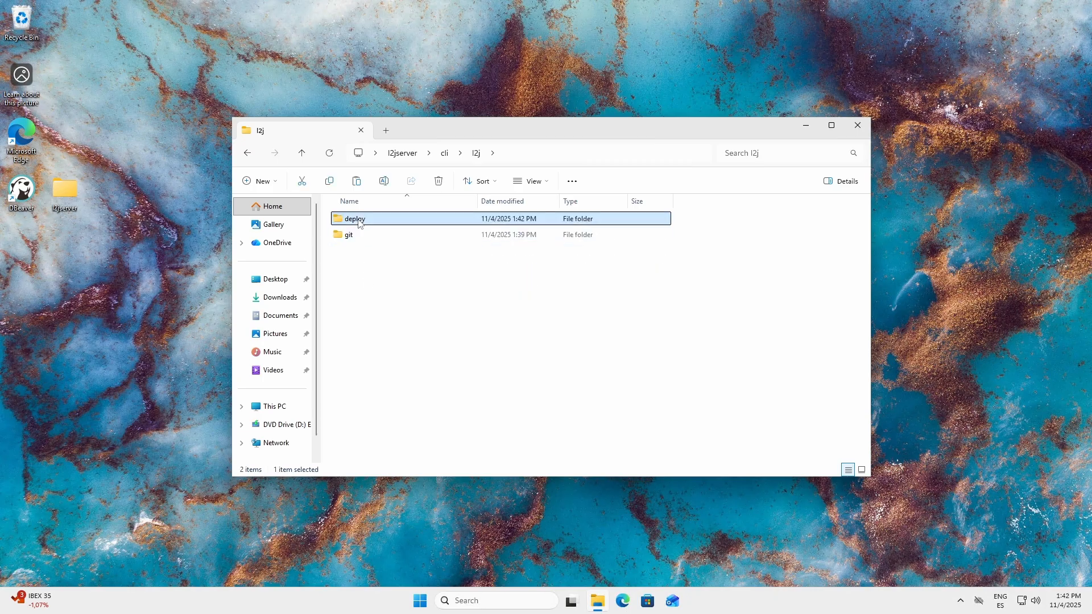
double_click(367, 222)
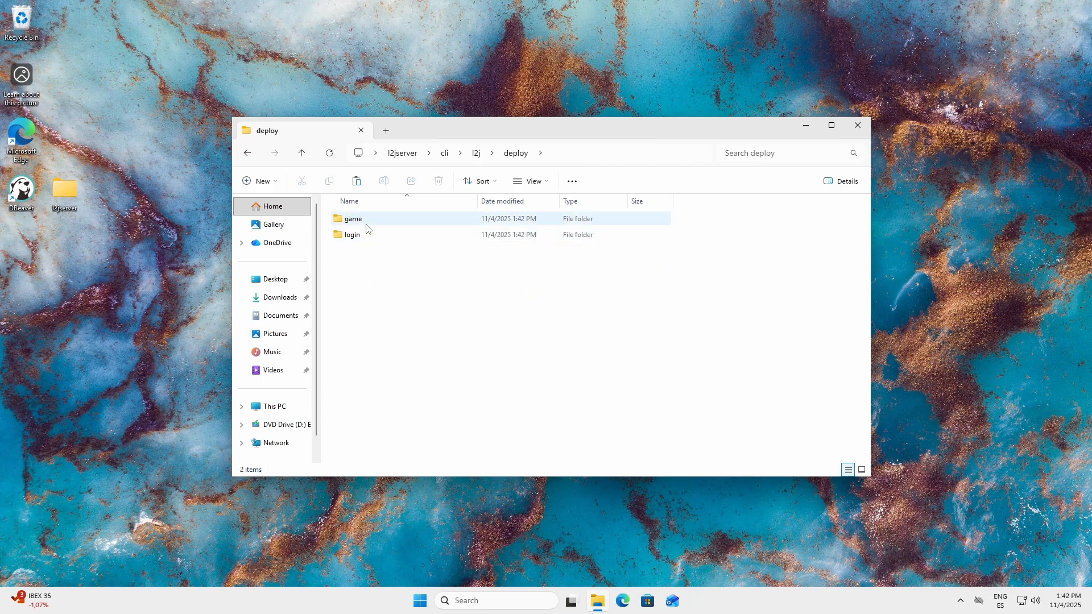
left_click(365, 222)
left_click(361, 237)
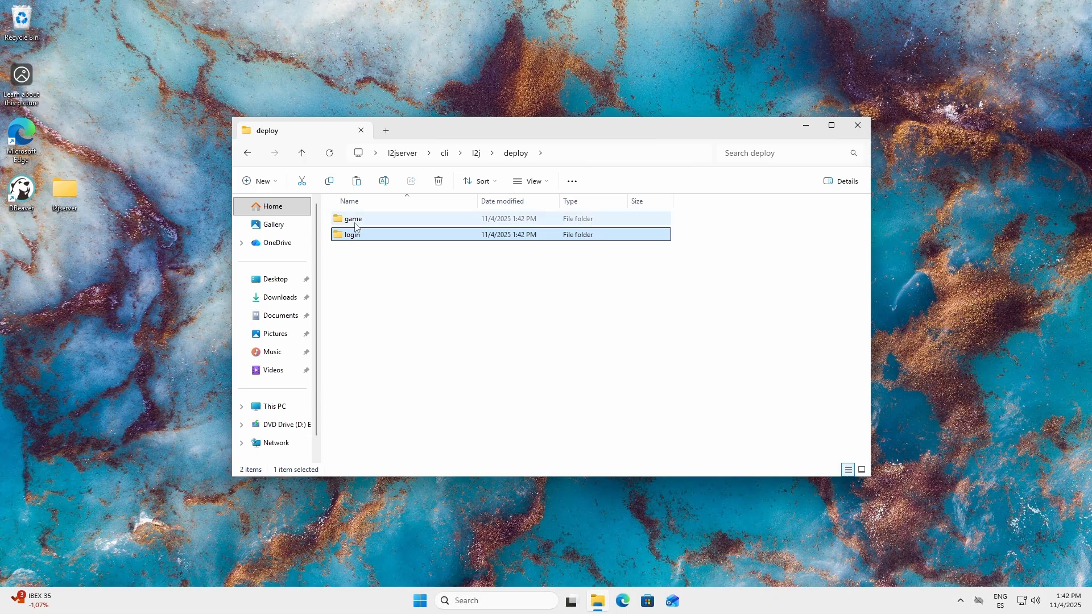
left_click(356, 221)
left_click(358, 234, "ctrl")
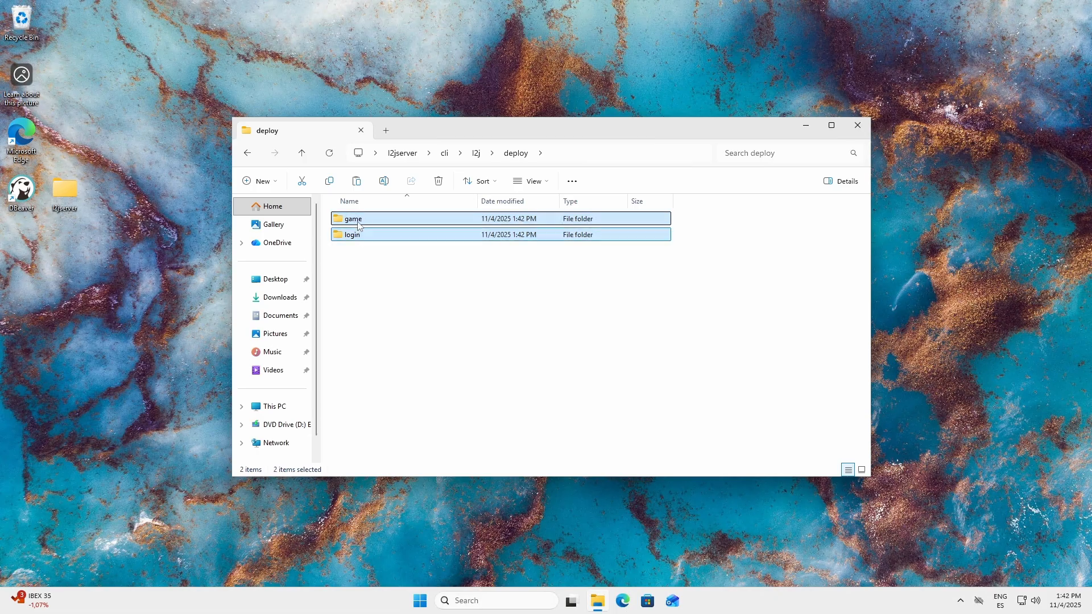
right_click(358, 236)
left_click(378, 243)
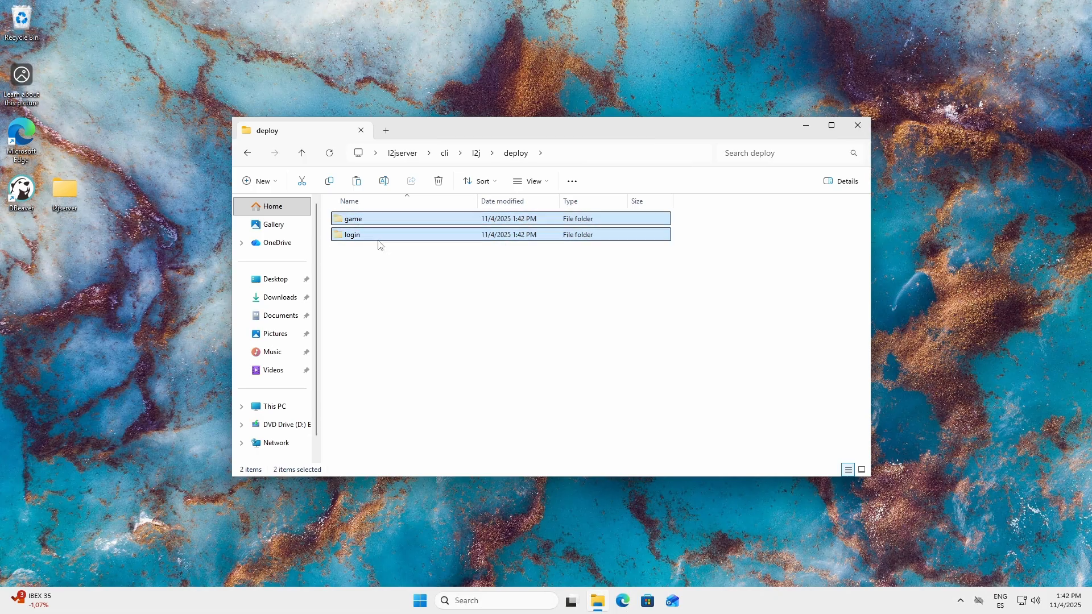
Step: Paste the game and login folders into the l2jserver folder and close its window
left_click(409, 158)
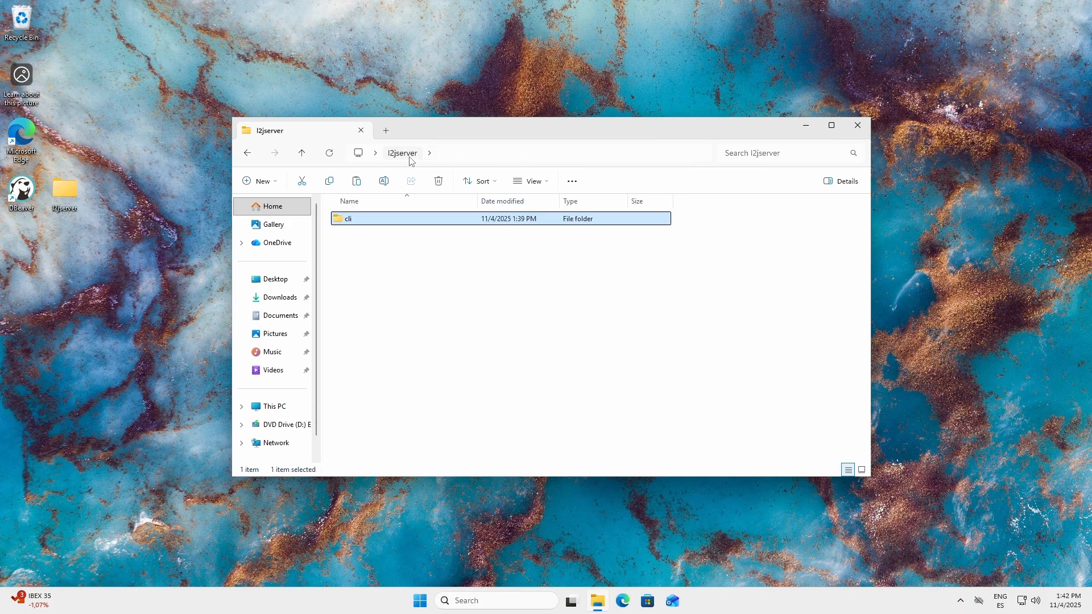
right_click(400, 268)
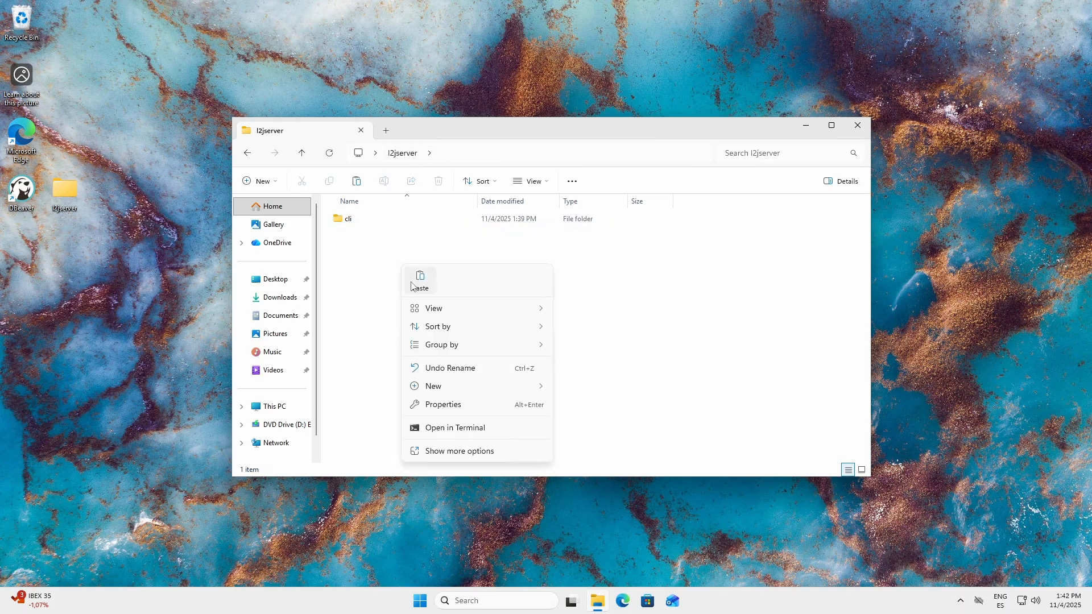
left_click(418, 283)
left_click(402, 286)
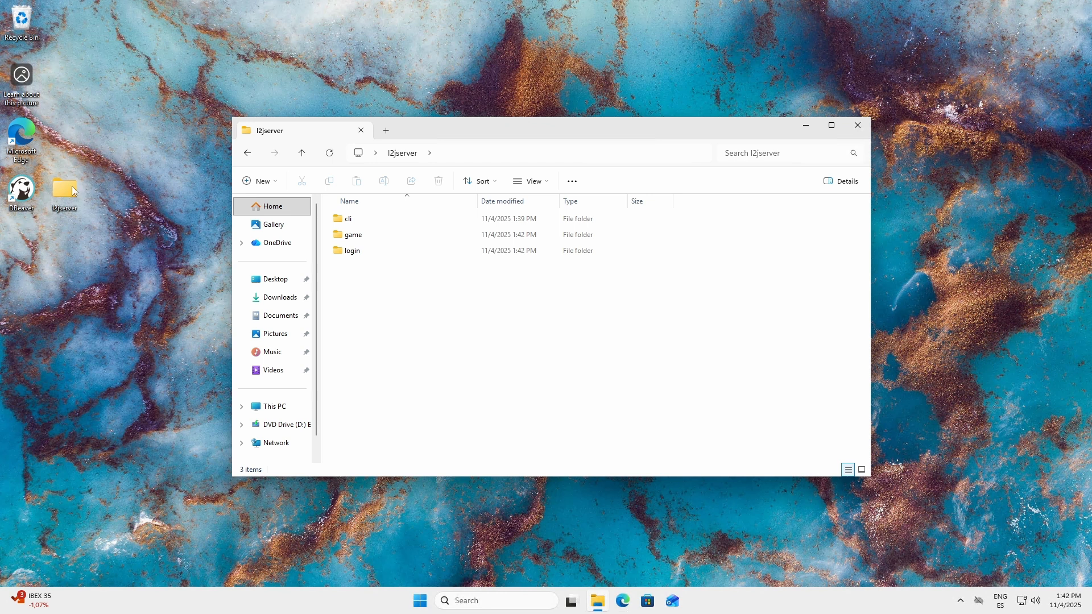
left_click(855, 133)
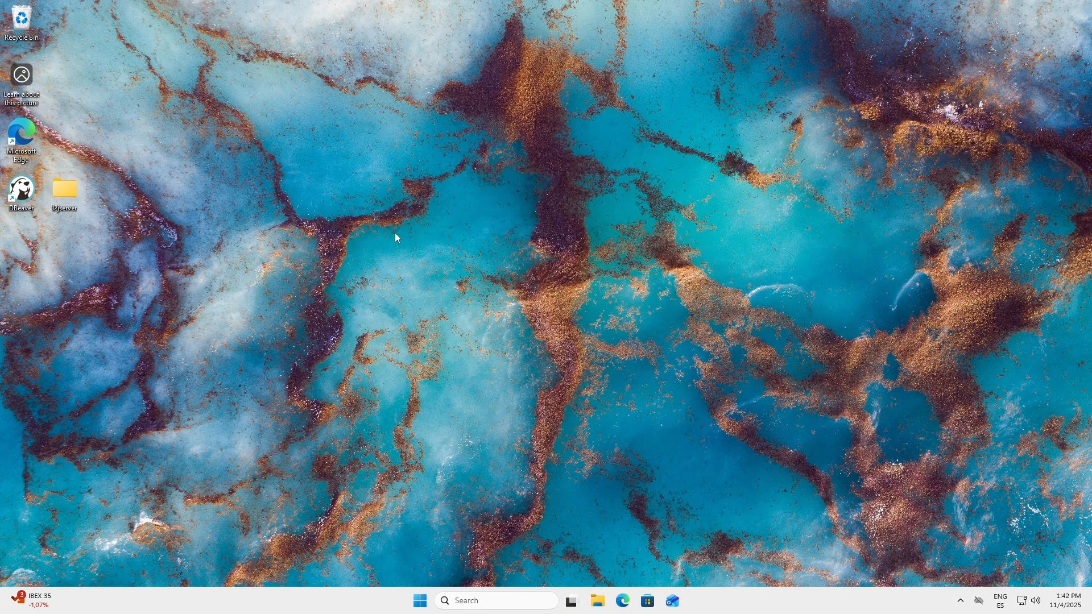
Step: Launch DBeaver, opting out of data sharing and declining the sample database
double_click(25, 200)
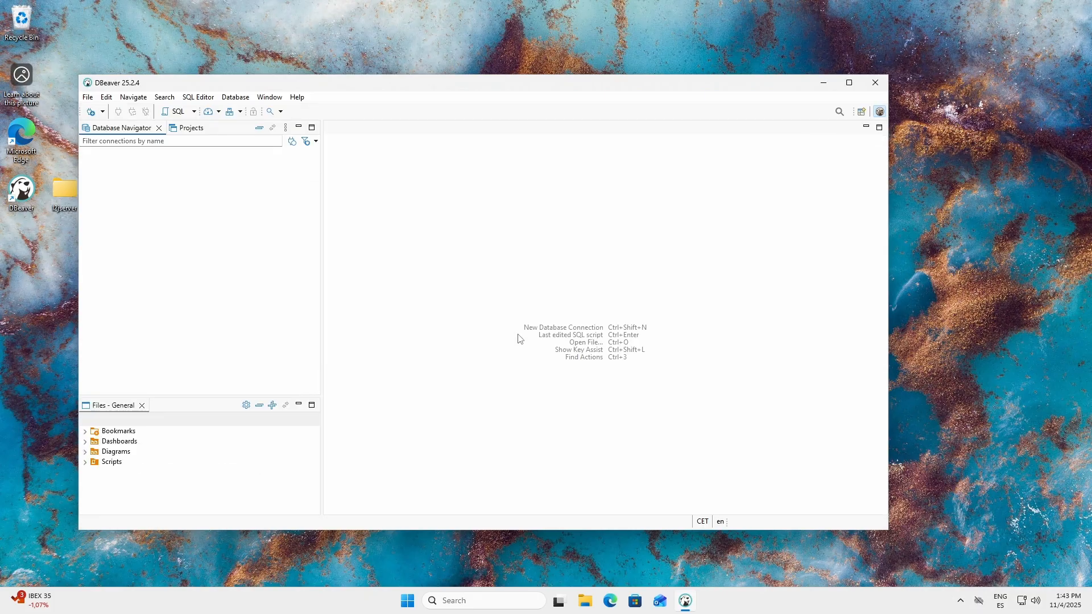
left_click(368, 317)
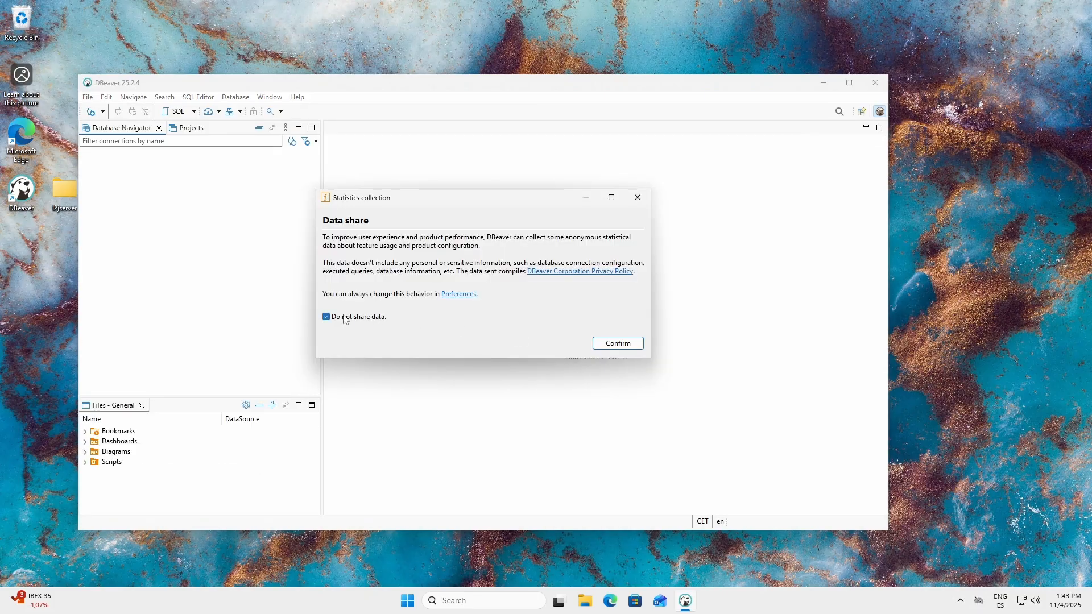
left_click(612, 344)
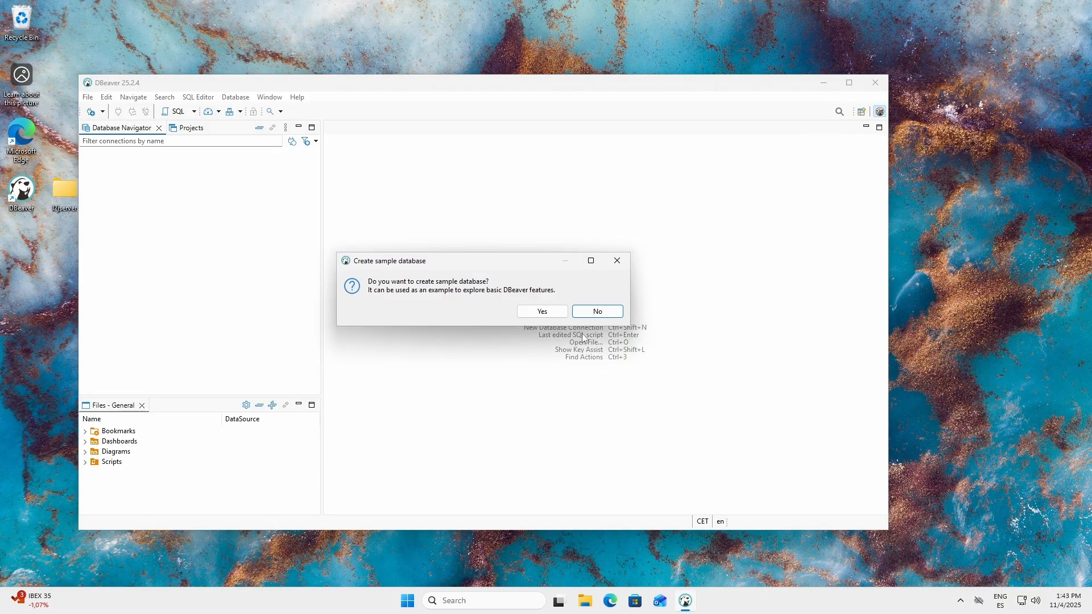
left_click(593, 314)
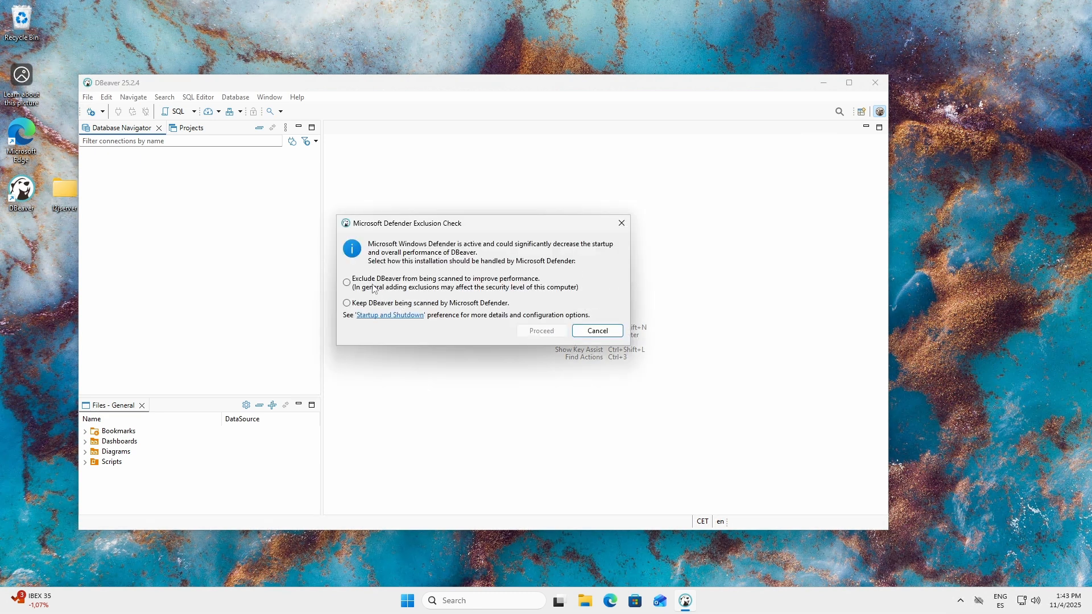
Step: Exclude DBeaver from Microsoft Defender scanning and approve the elevation request
left_click(377, 284)
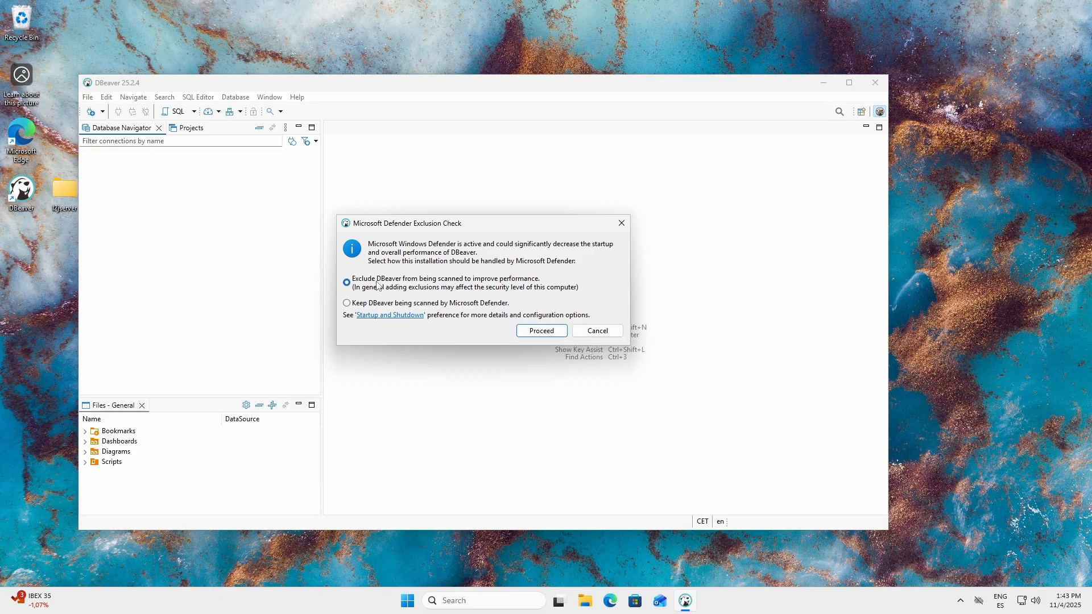
left_click(542, 331)
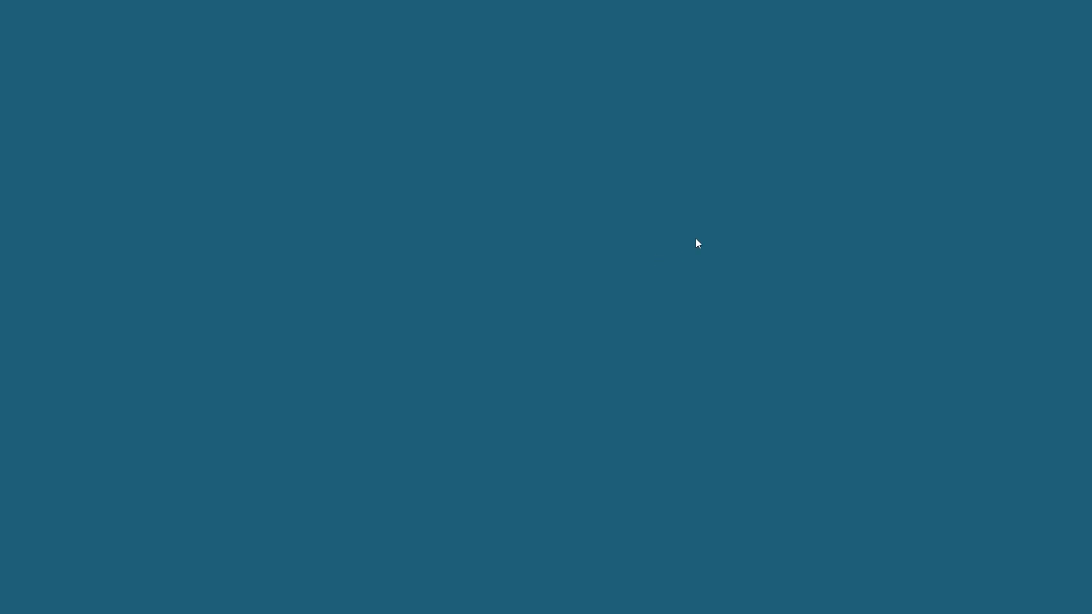
left_click(522, 393)
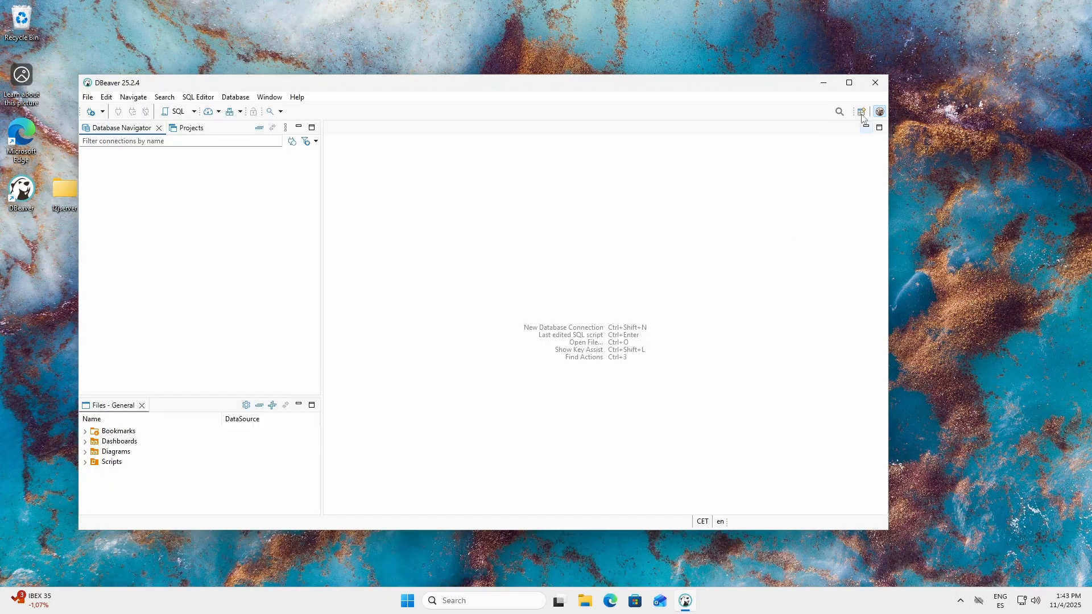
Step: Set up a new MariaDB connection to localhost on port 3306 with username root, and enter the account password
left_click(849, 83)
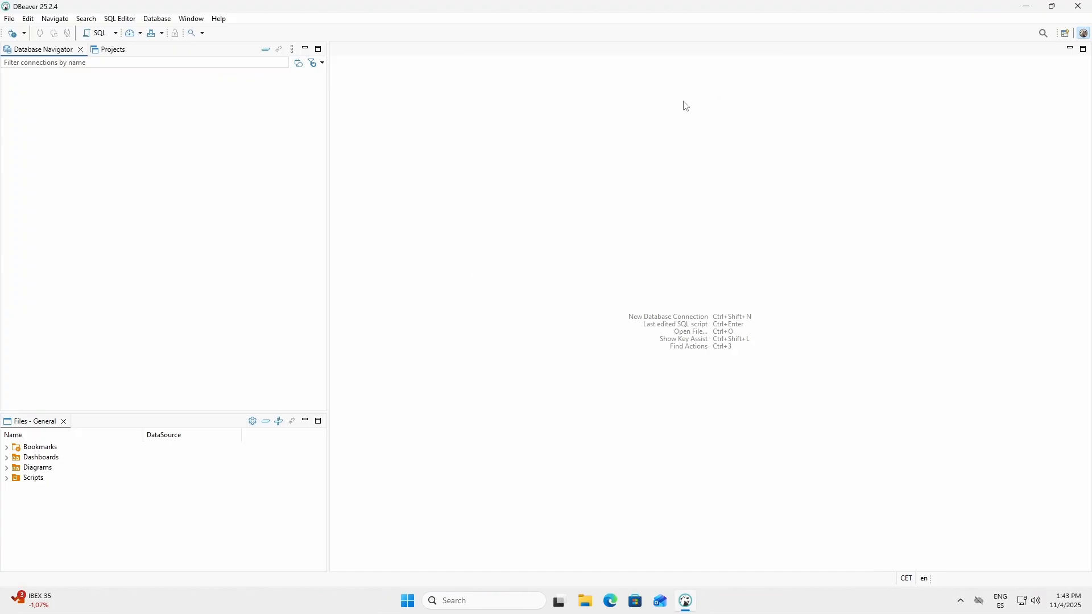
left_click(25, 35)
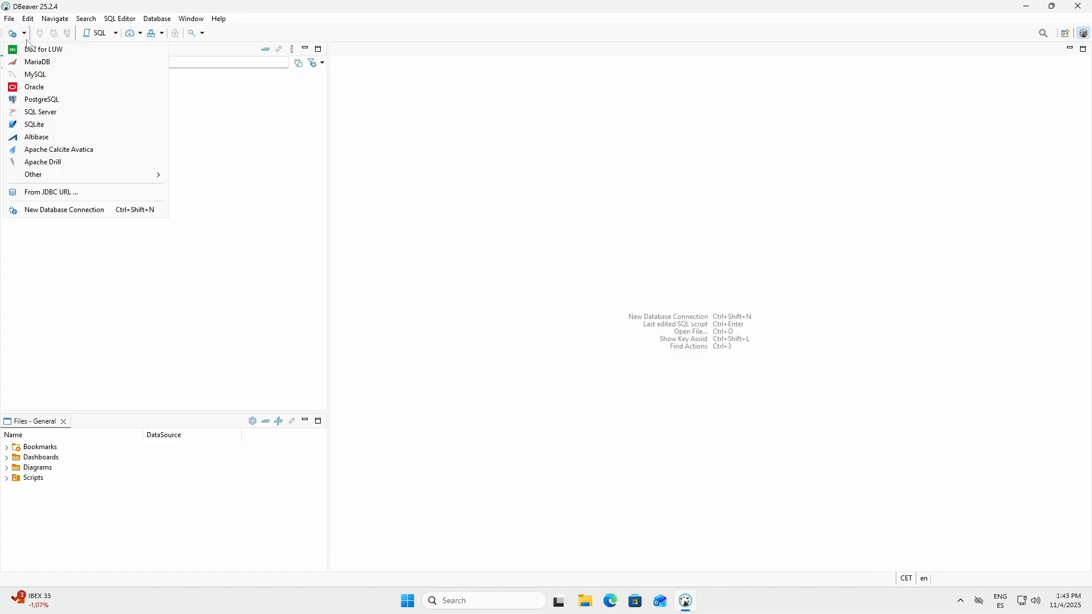
left_click(33, 65)
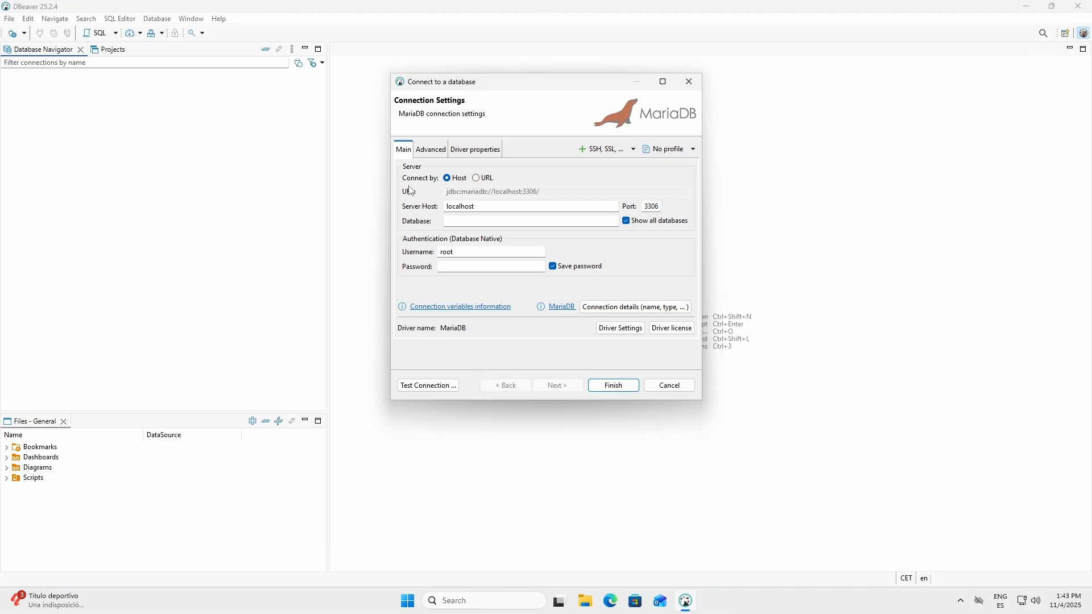
left_click(477, 207)
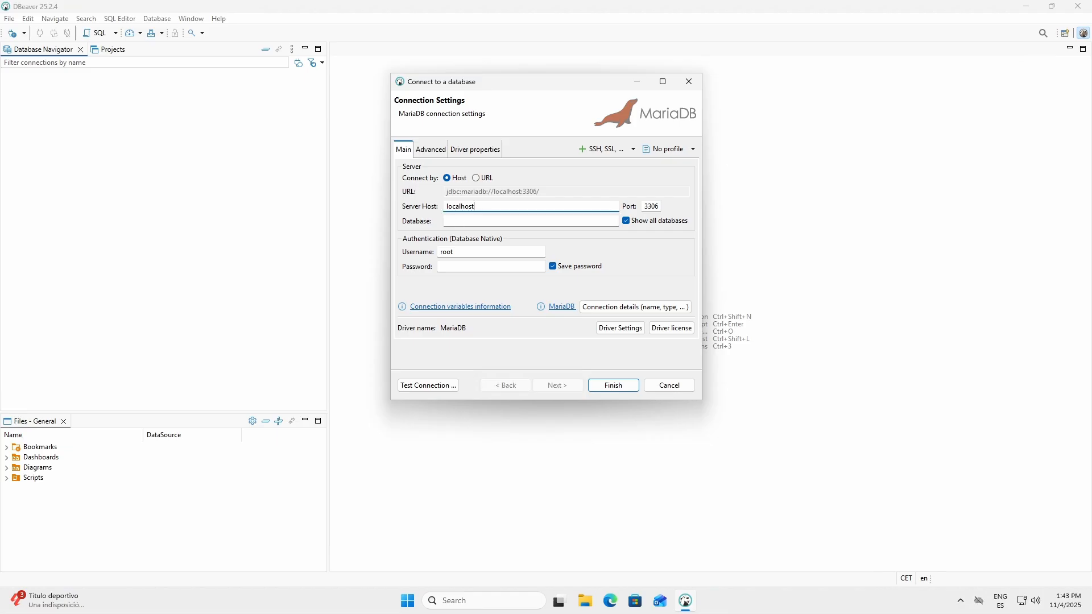
left_click(483, 222)
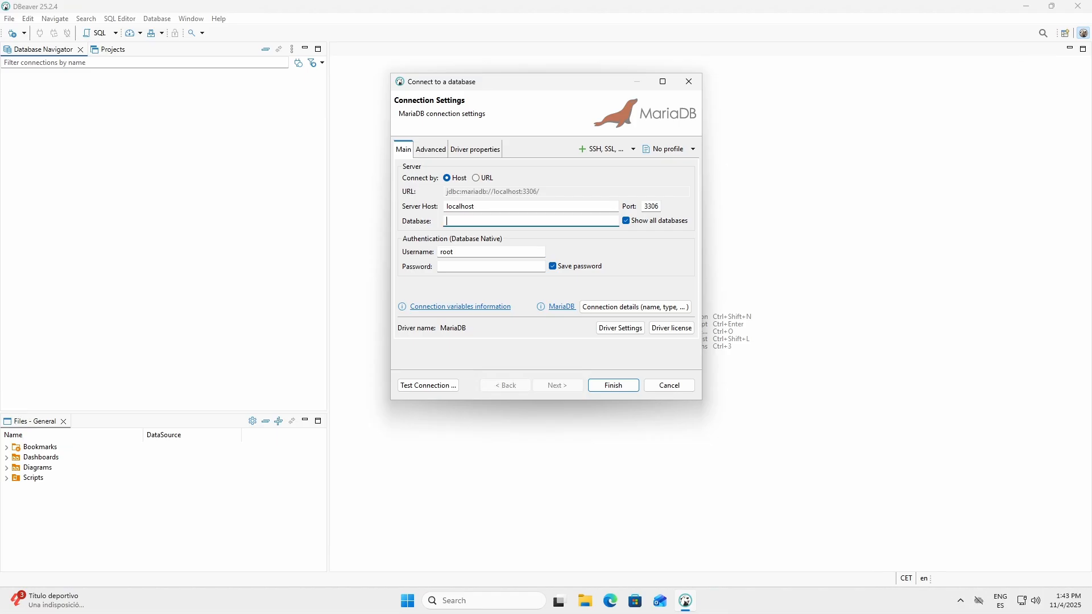
left_click(470, 252)
left_click(469, 266)
type("root")
Step: Test the MariaDB connection, downloading the required MariaDB JDBC driver version 3.5.2
left_click(447, 390)
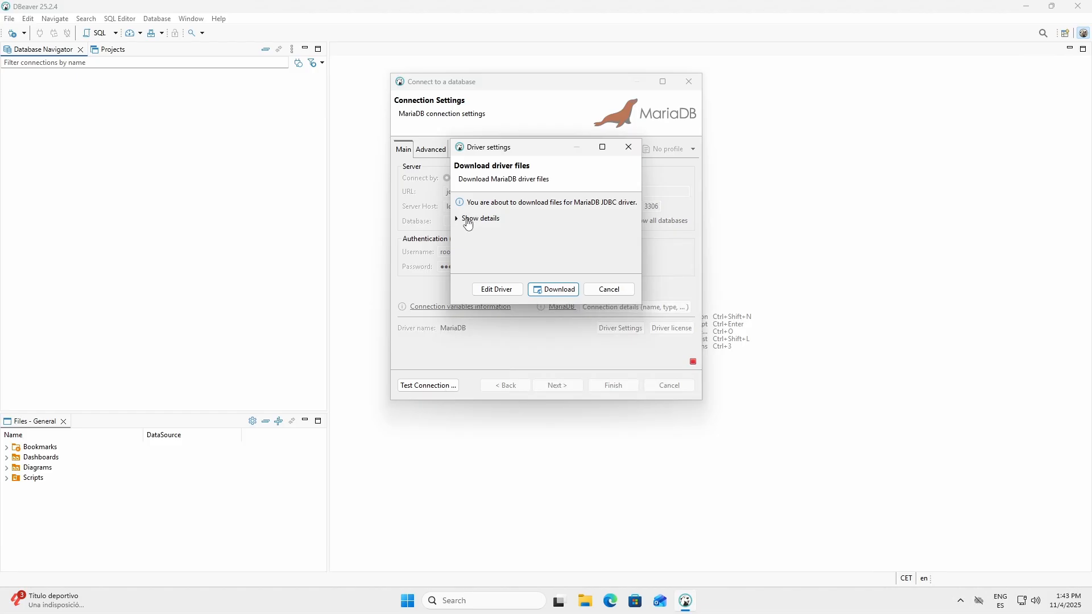
left_click(468, 222)
left_click(543, 279)
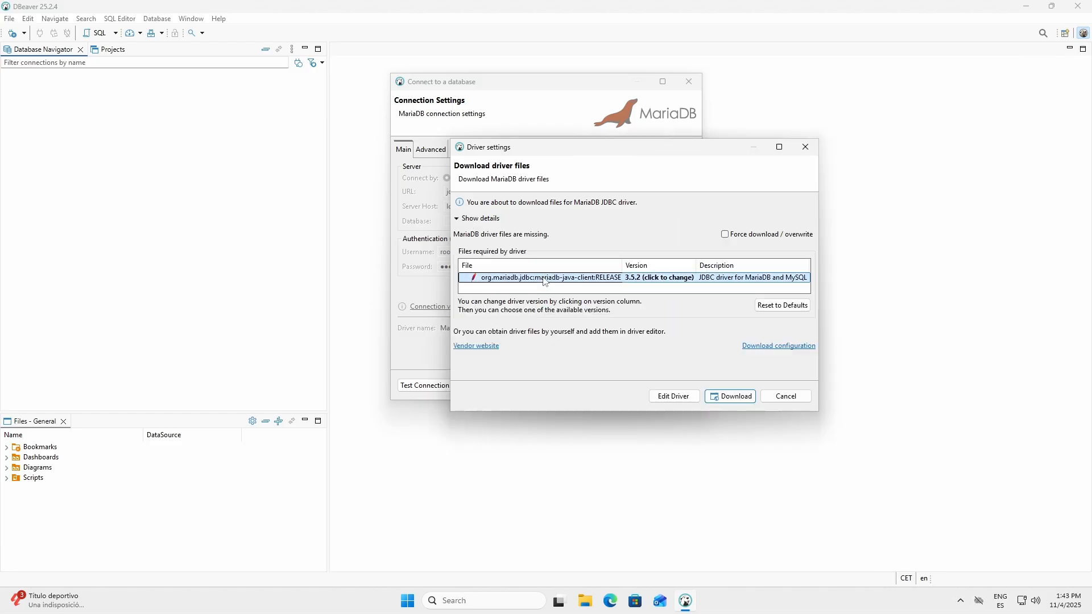
left_click(742, 400)
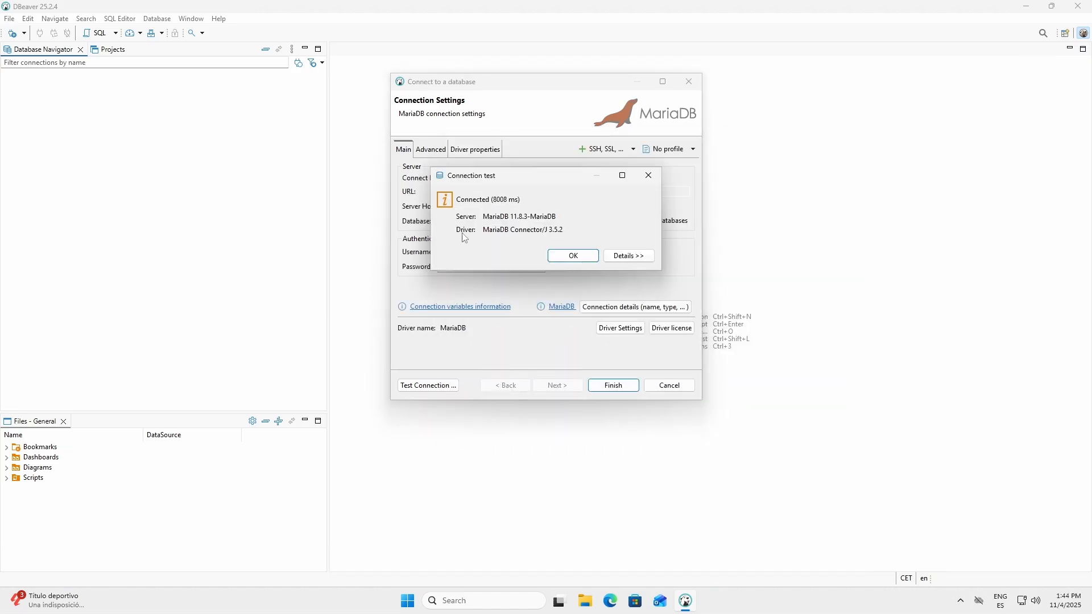
left_click(565, 257)
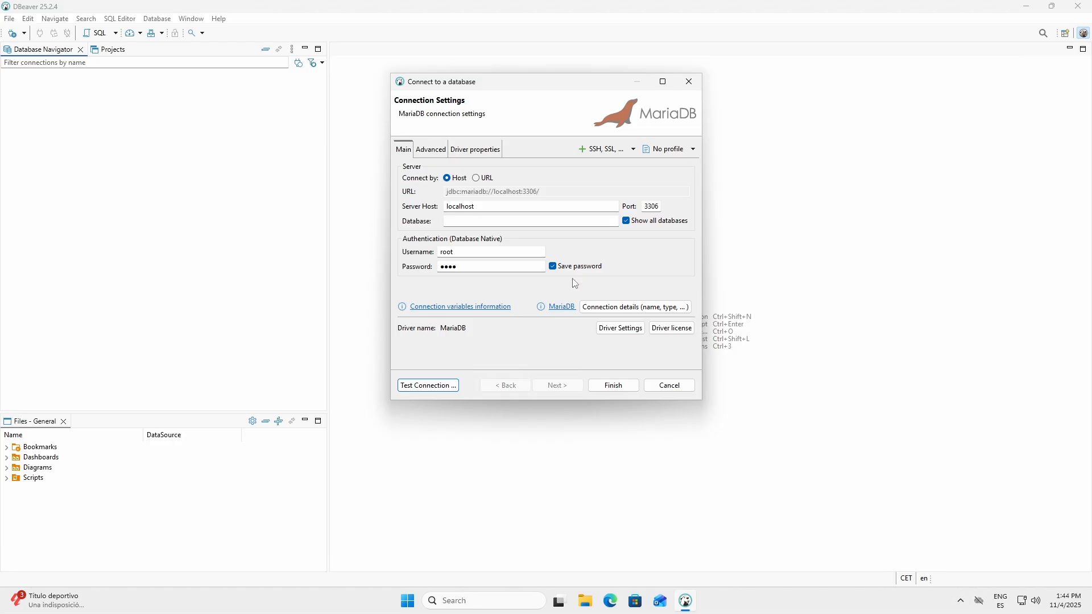
Step: Save the MariaDB connection and expand localhost in the database tree
left_click(614, 386)
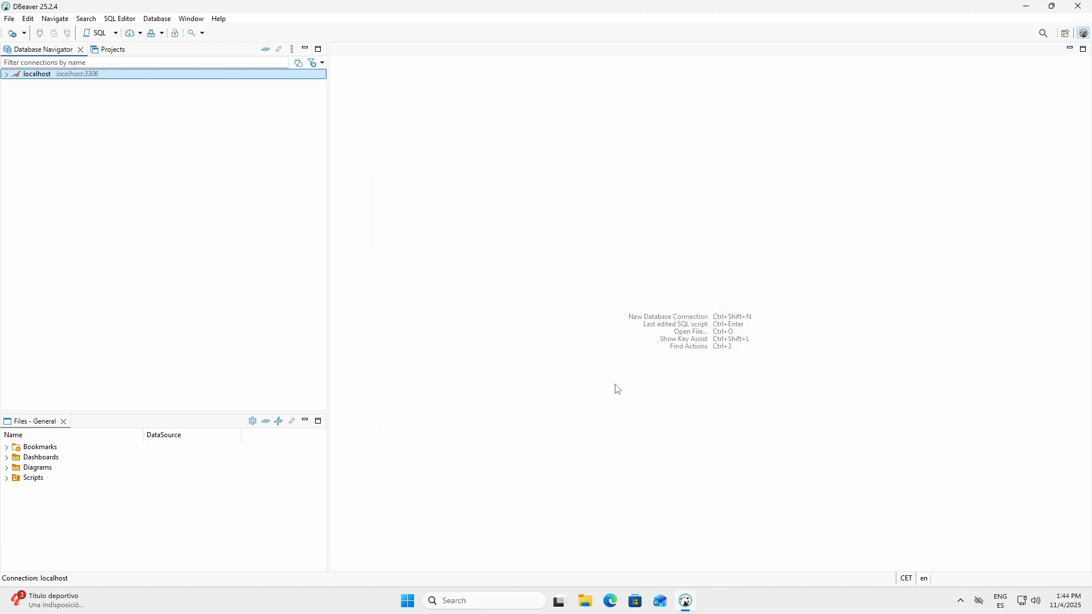
left_click(8, 76)
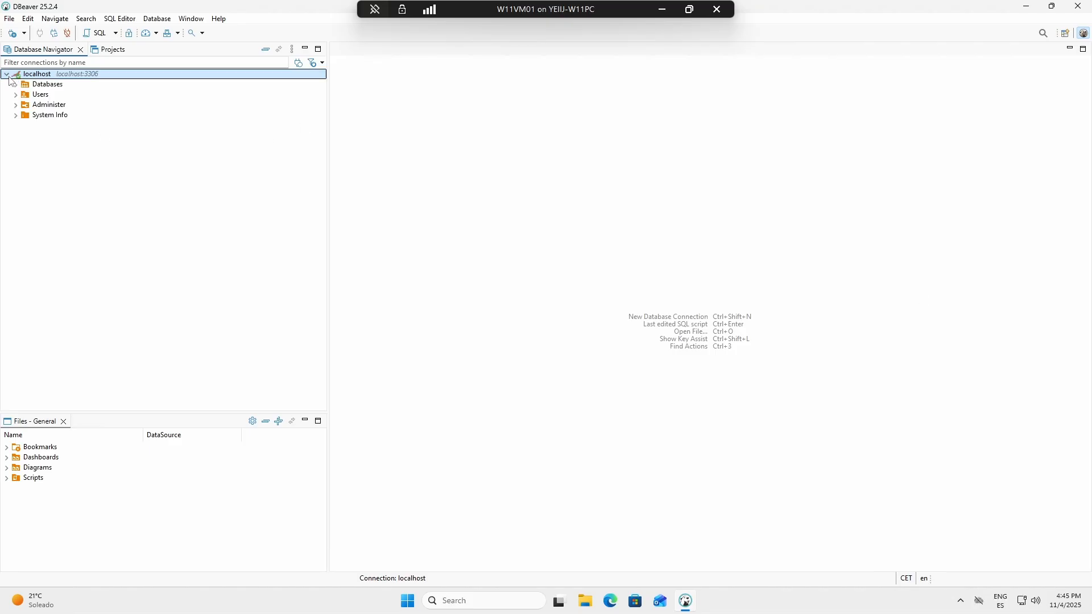
Step: Create a new database user named l2j on localhost, entering and confirming the account password
left_click(37, 97)
left_click(17, 95)
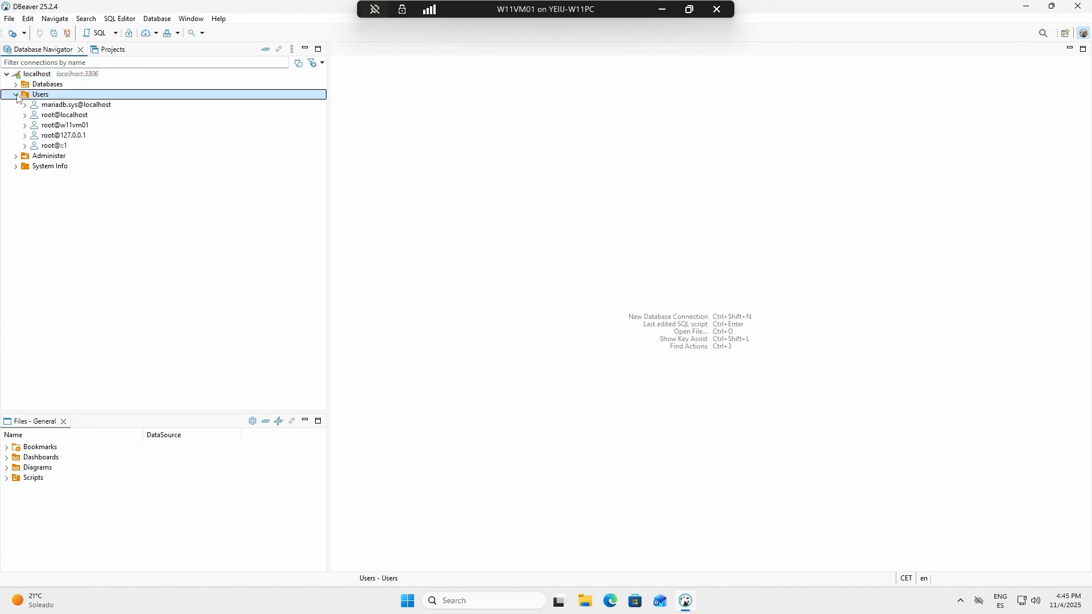
right_click(38, 96)
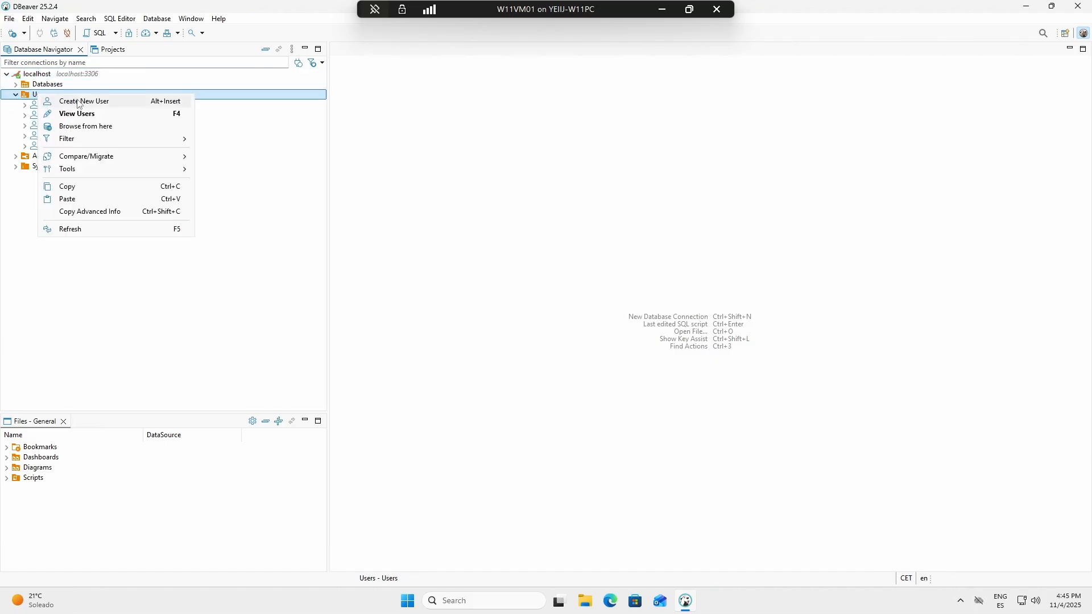
left_click(96, 104)
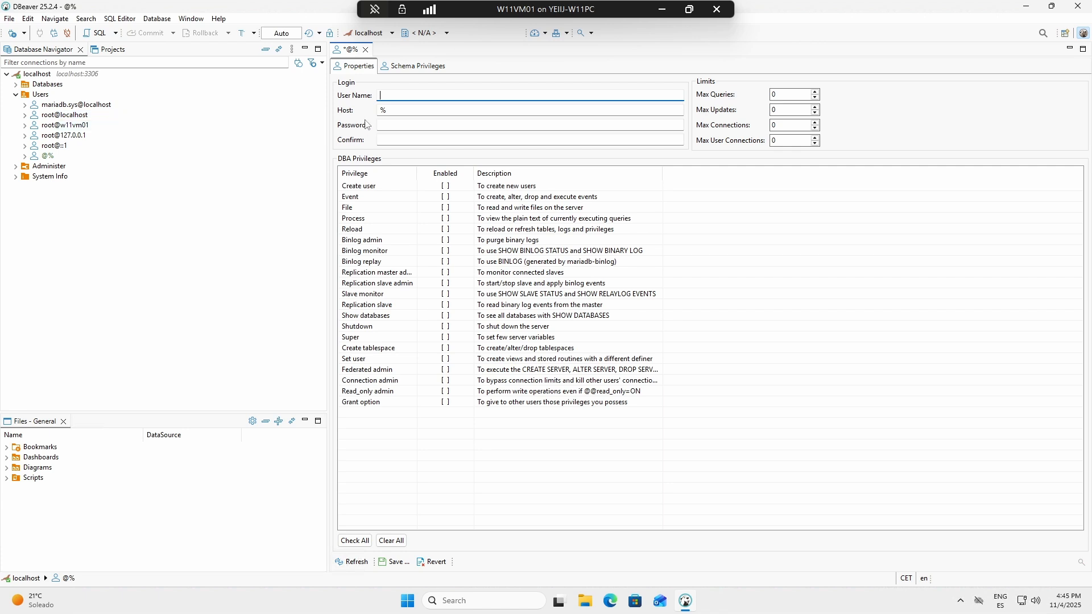
type("l2j")
key("Tab")
key("Tab")
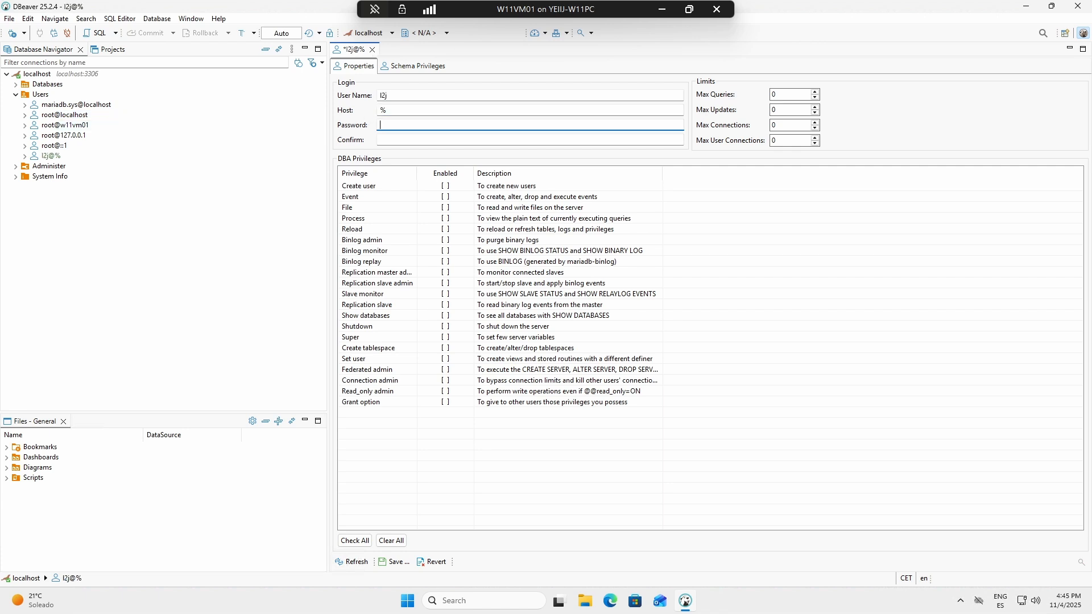
type("●●●●●●●●●")
key("Tab")
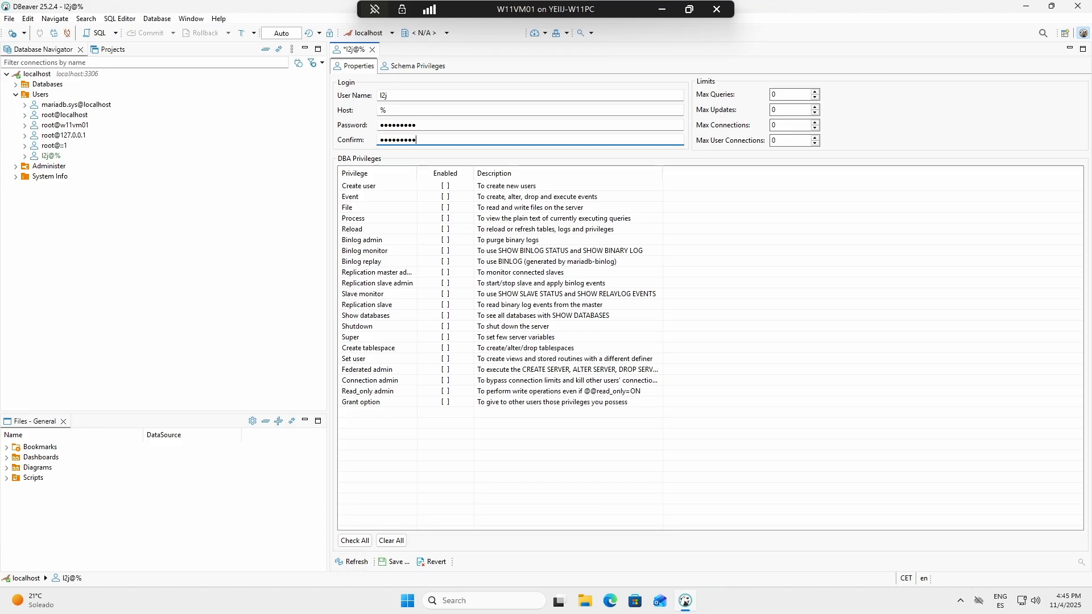
Step: Enable all DBA privileges for the l2j user, execute the generated SQL to save it, and collapse the Users folder
left_click(367, 543)
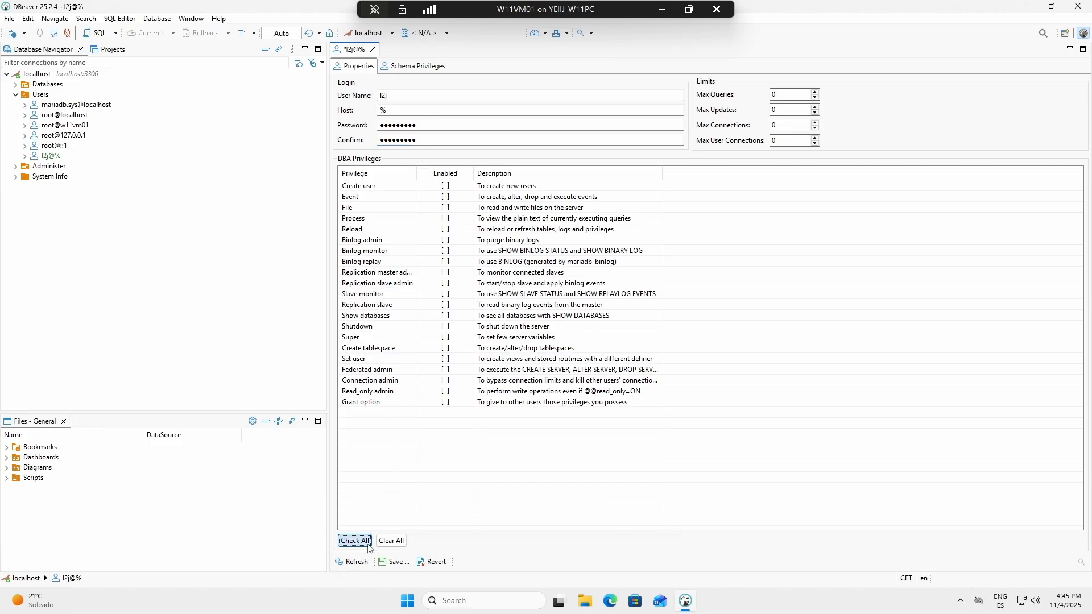
left_click(391, 562)
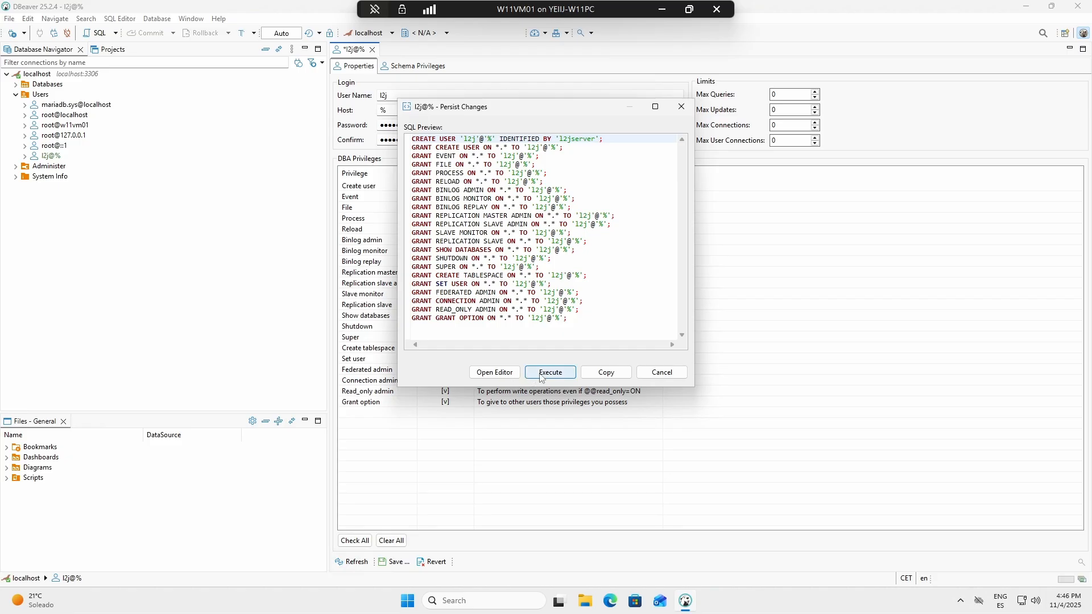
left_click(540, 378)
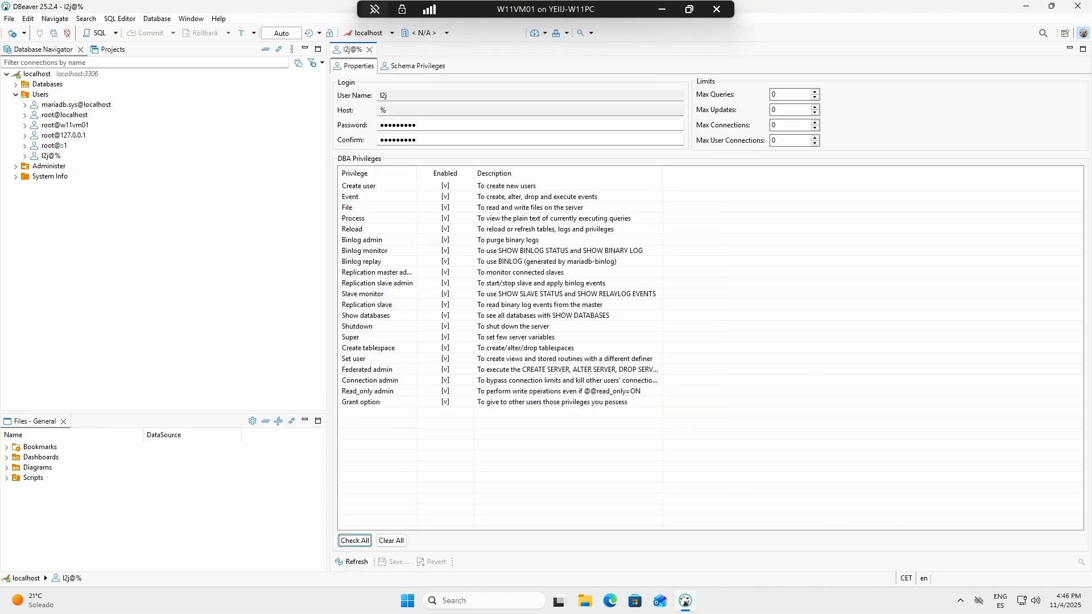
left_click(40, 95)
left_click(16, 95)
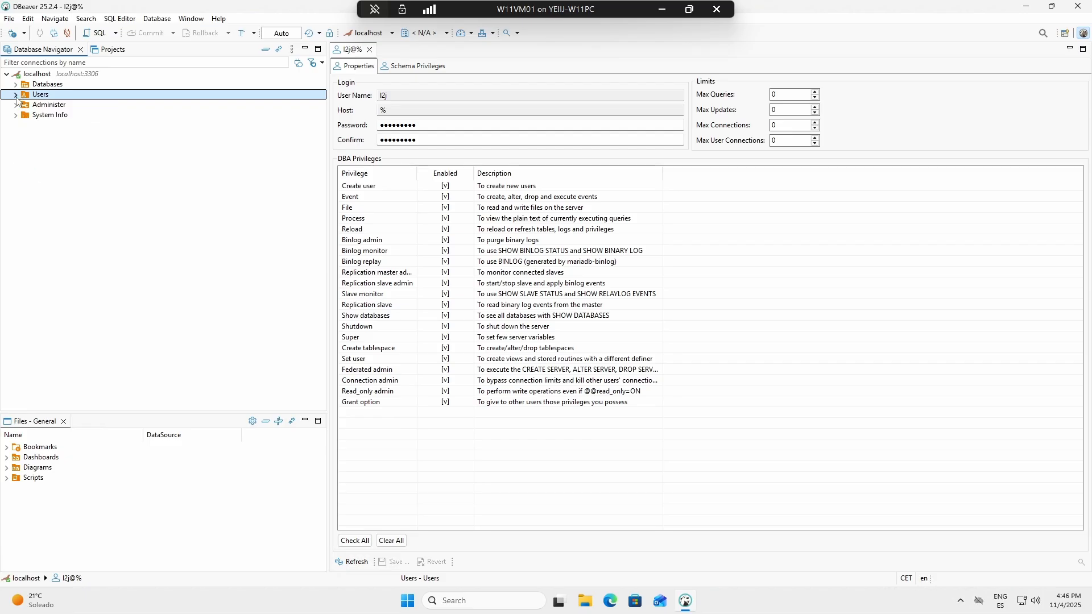
Step: Create a database named l2jls on localhost with the utf8mb4_general_ci collation
left_click(60, 88)
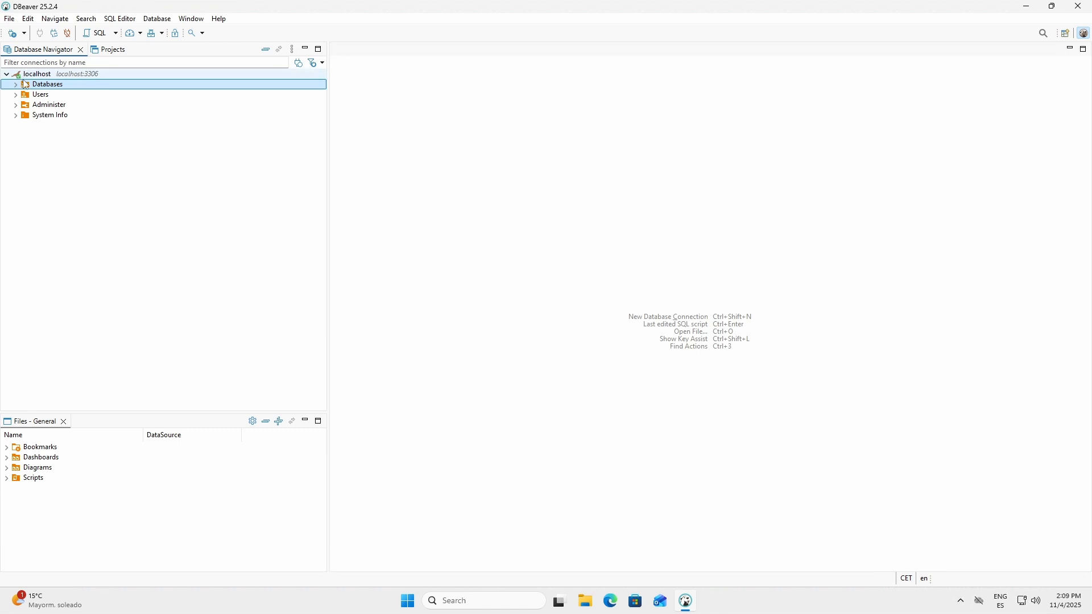
double_click(25, 84)
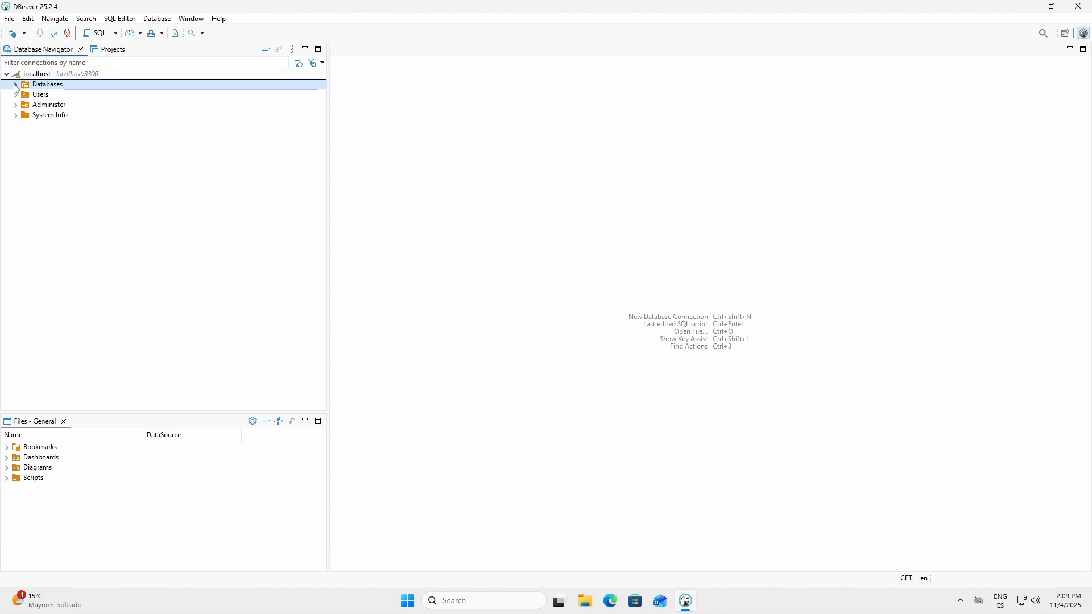
right_click(53, 86)
left_click(85, 97)
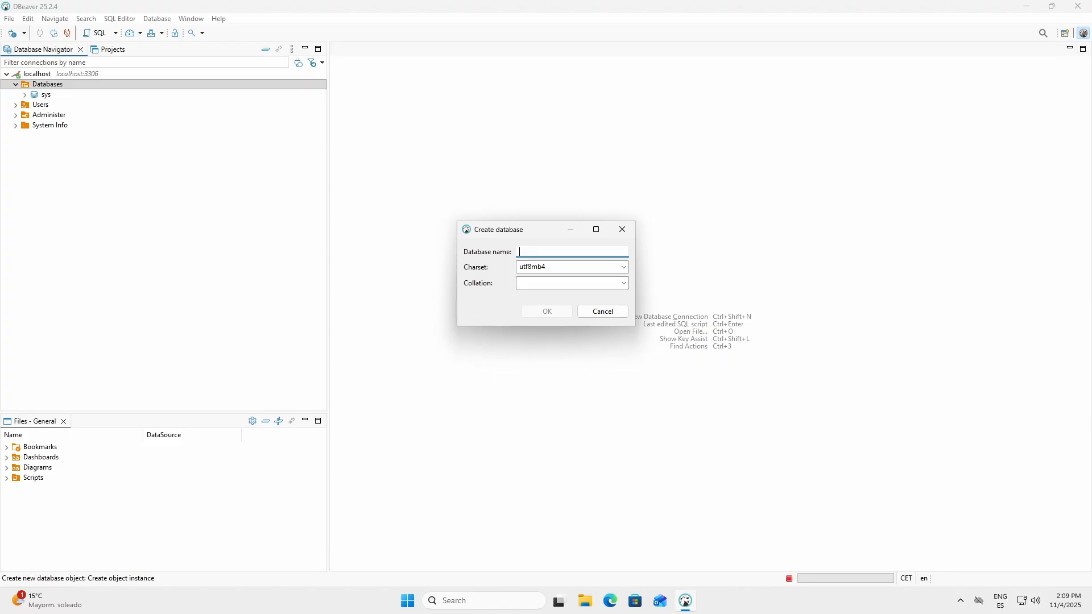
type("l2jls")
left_click(625, 284)
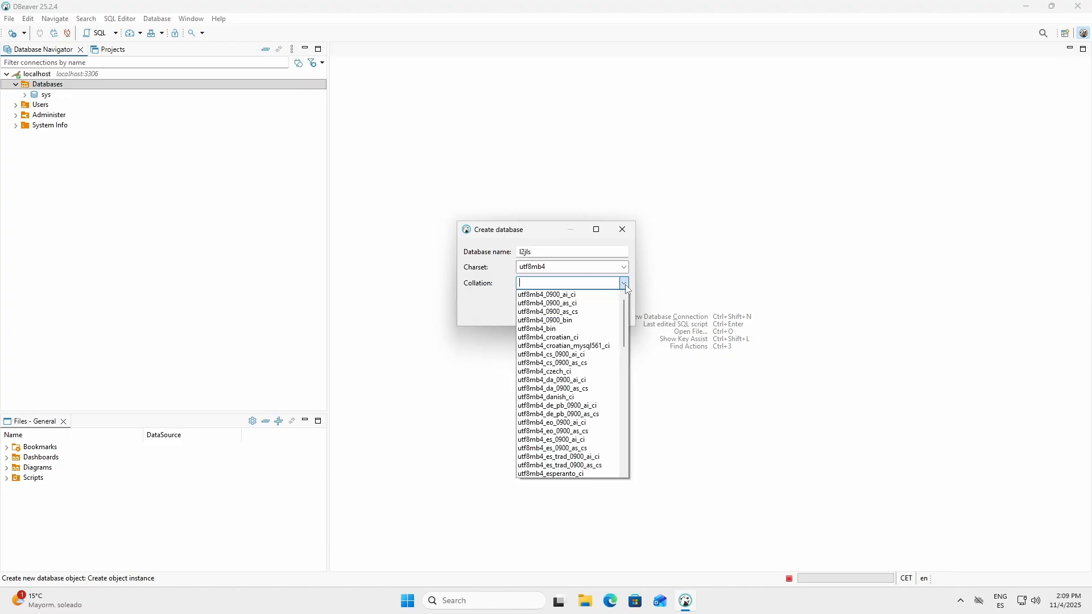
type("utf8")
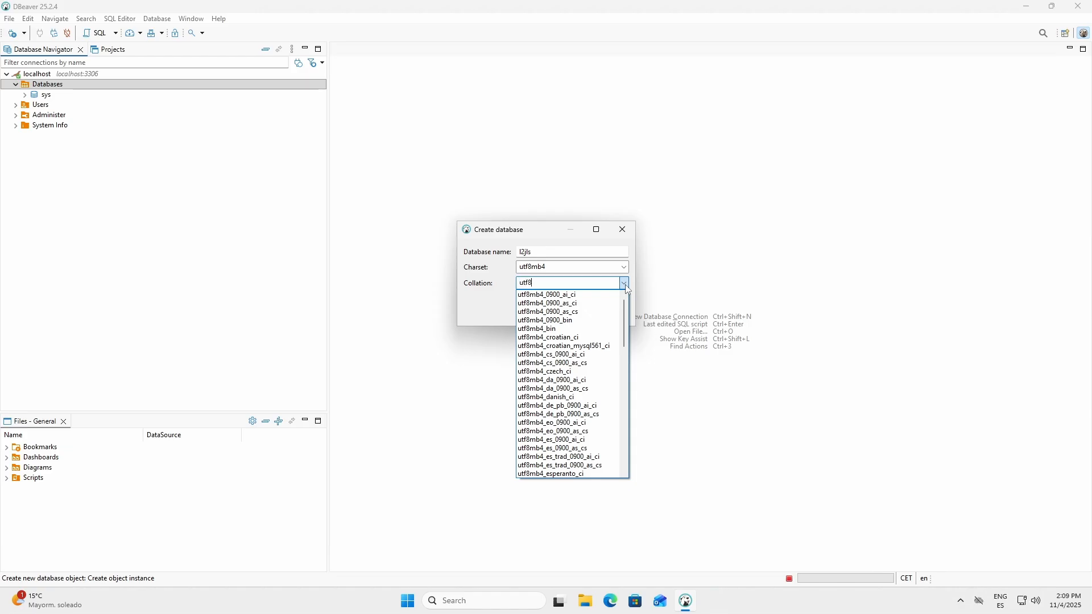
type("mb4_genera")
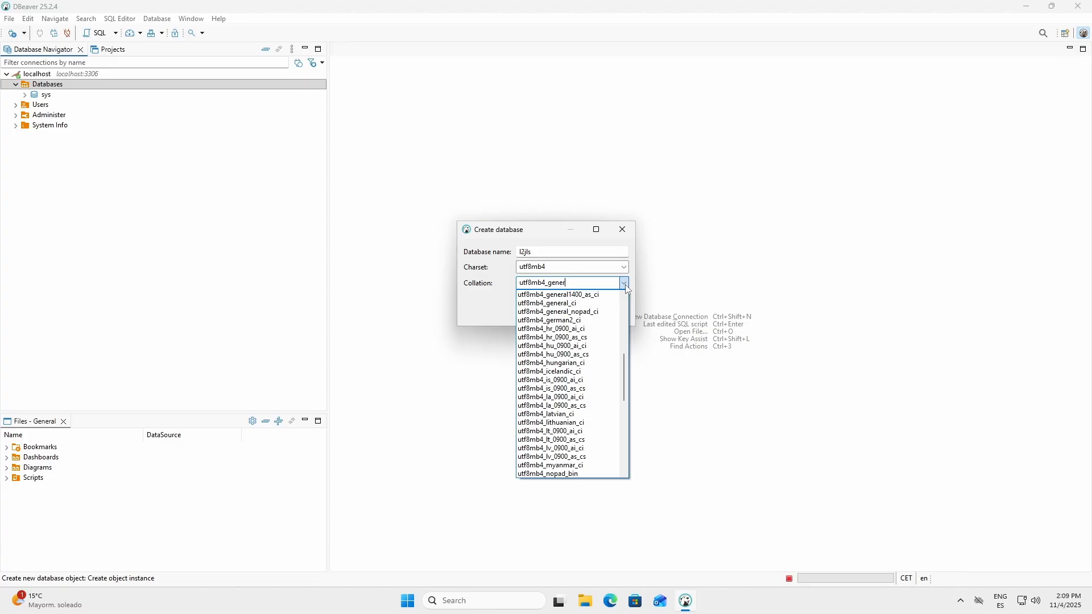
left_click(564, 303)
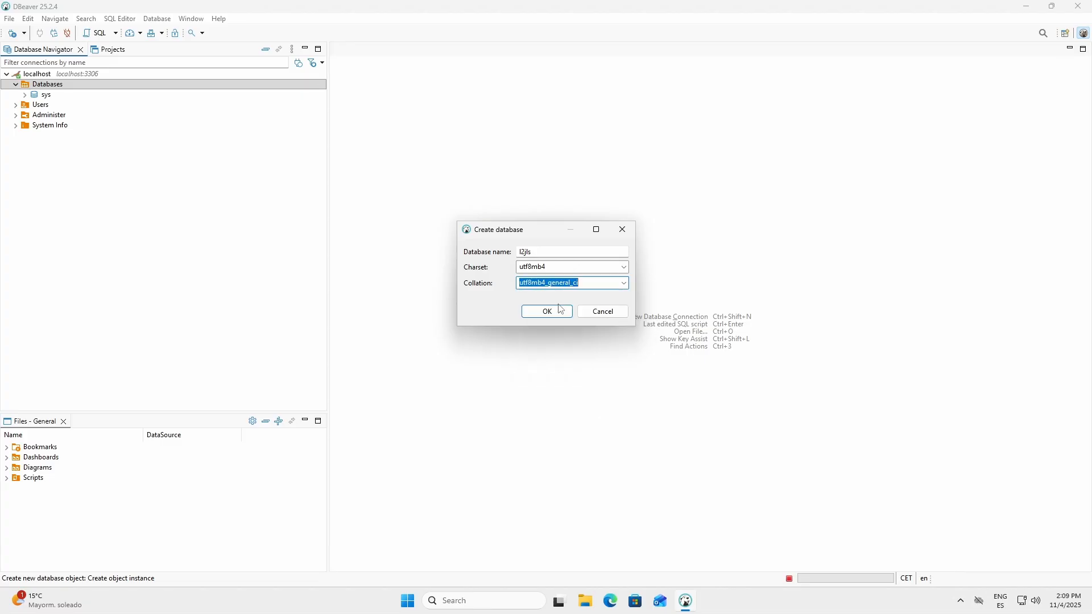
left_click(560, 311)
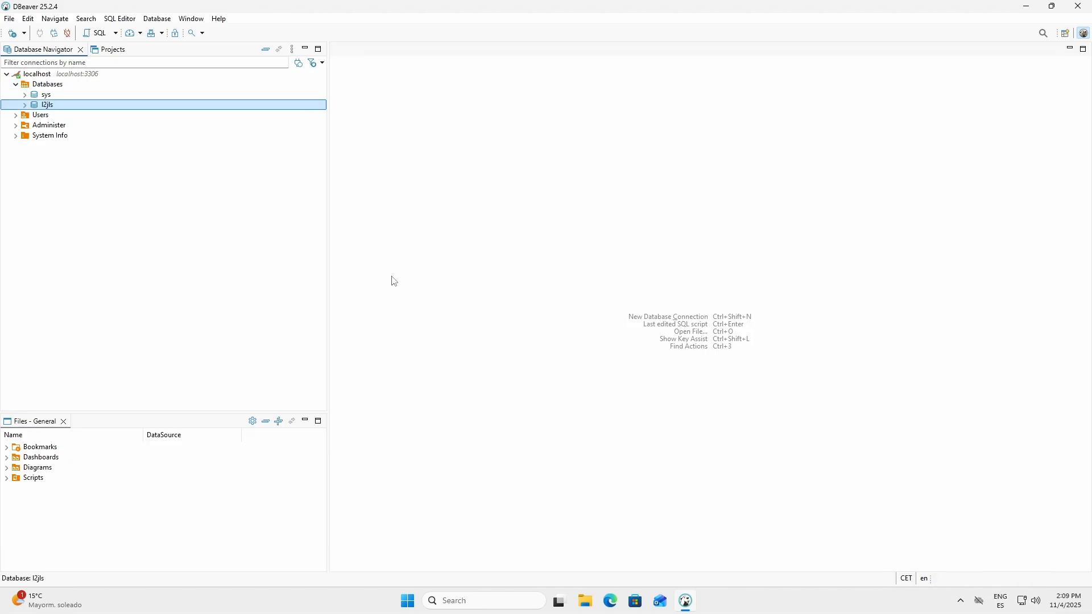
Step: Create a database named l2jgs with the utf8mb4_general_ci collation, and collapse the Databases folder
right_click(61, 85)
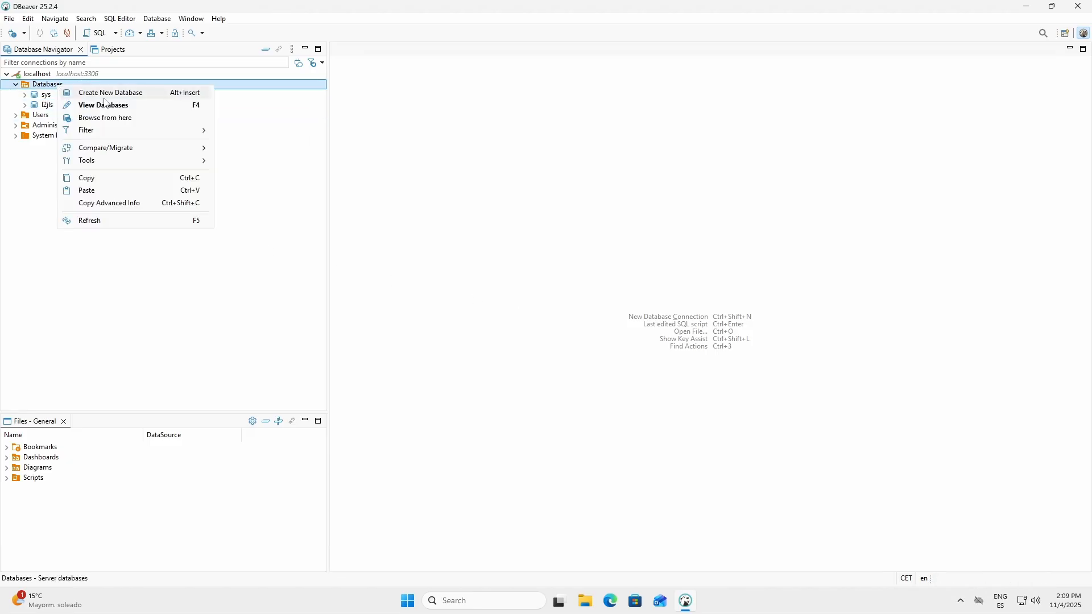
left_click(108, 93)
type("l2jgs")
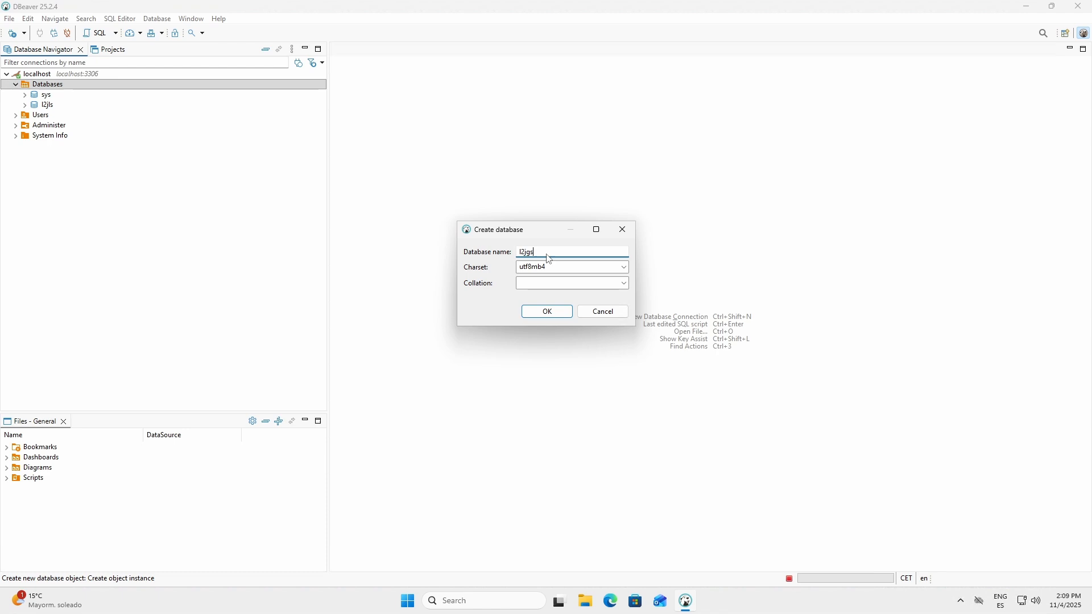
left_click(624, 284)
left_click(624, 285)
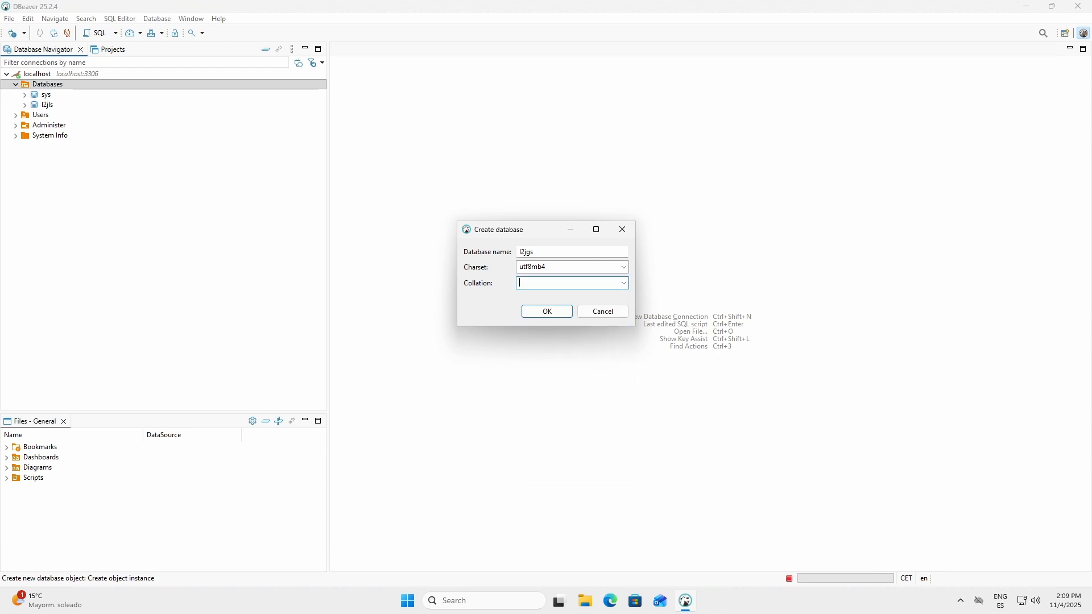
left_click(624, 284)
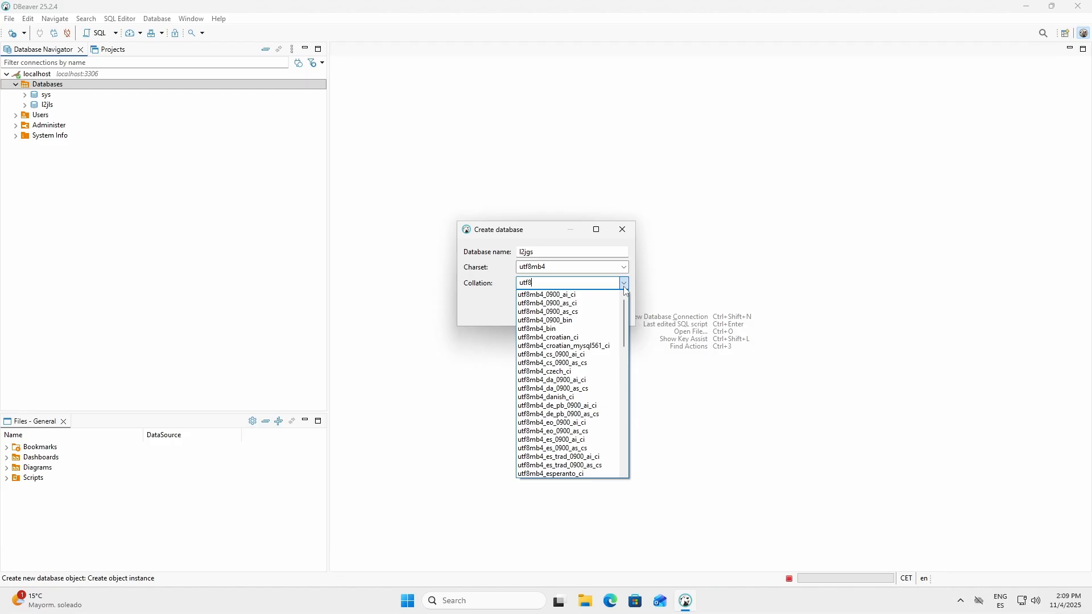
type("utf8mb4_general")
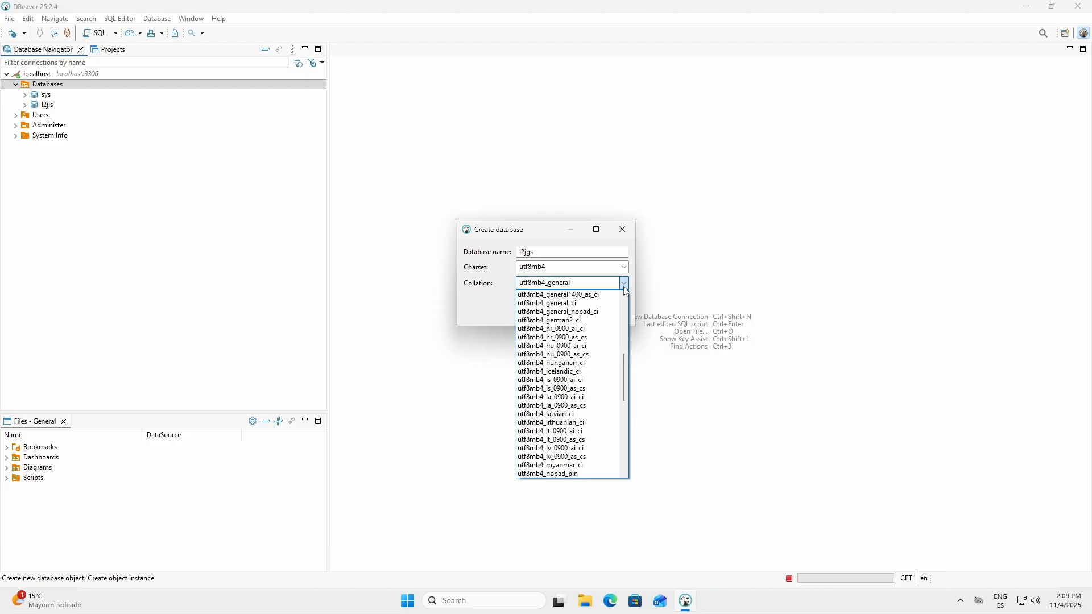
left_click(602, 303)
left_click(566, 313)
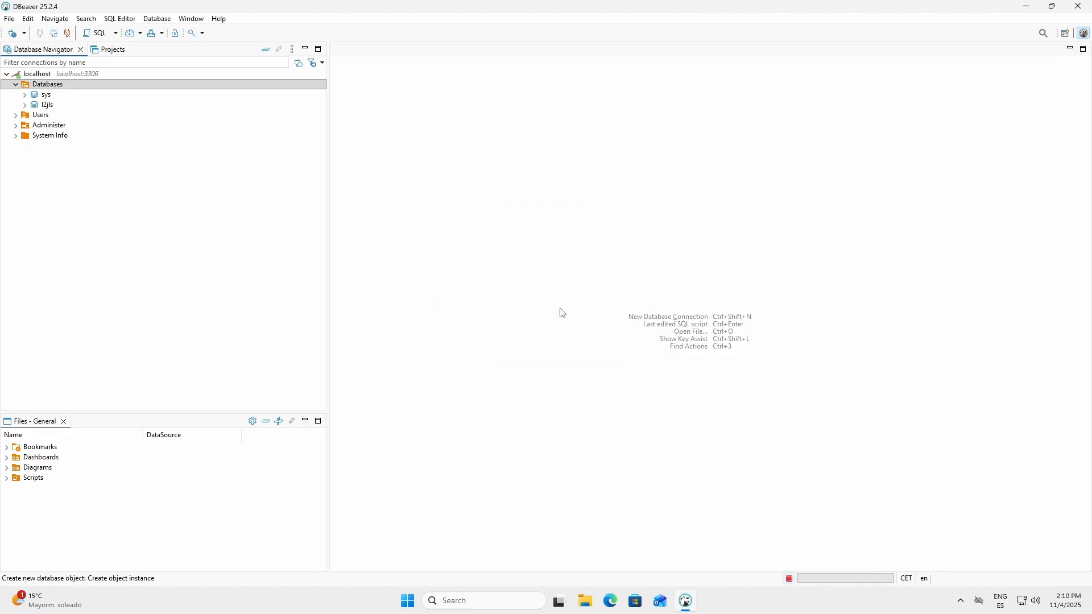
left_click(21, 87)
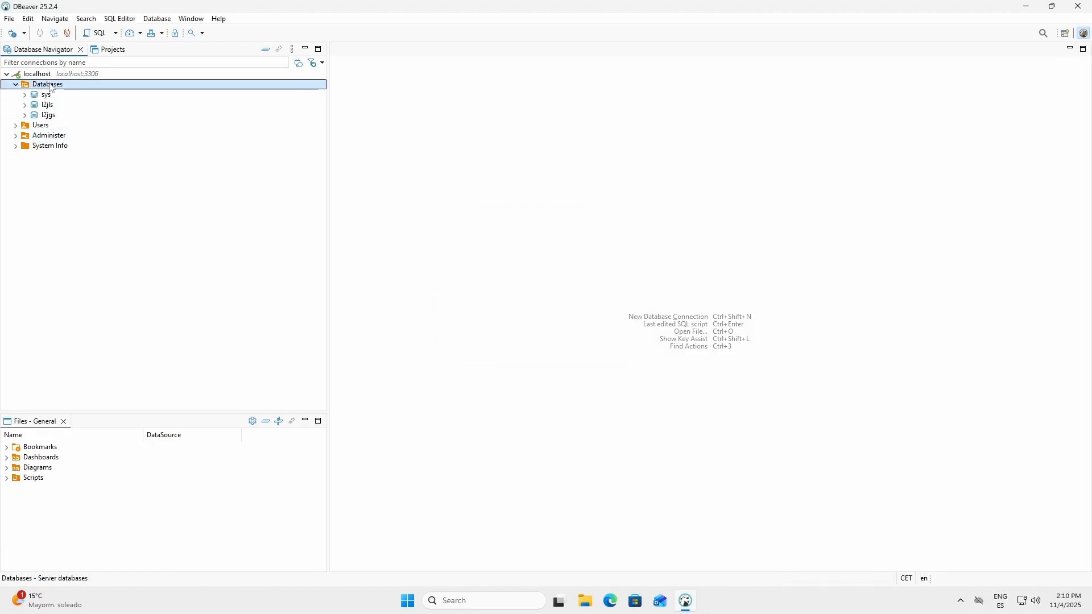
left_click(16, 85)
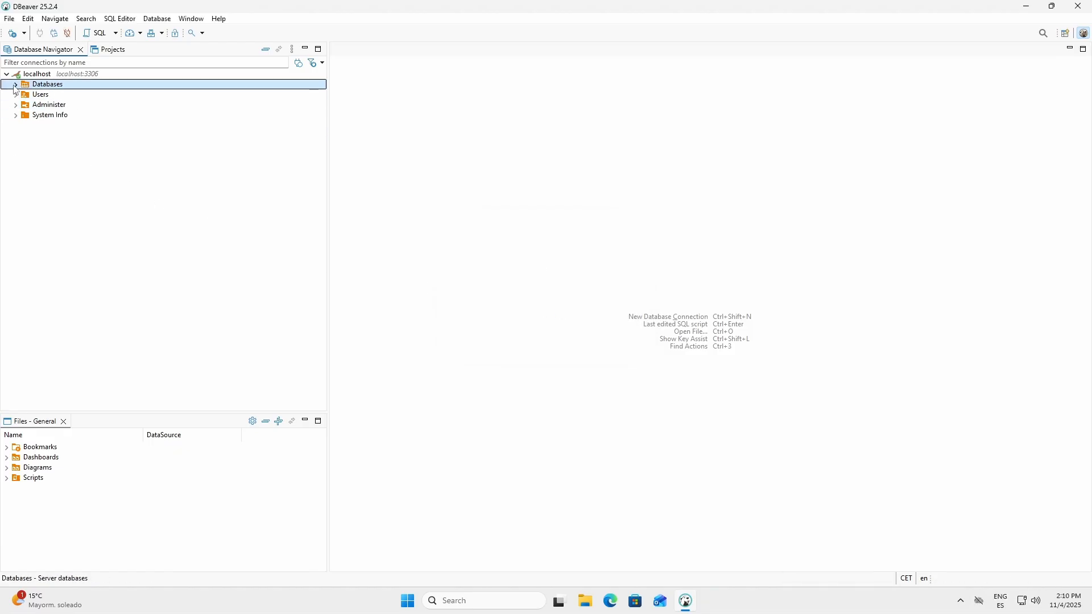
Step: Open the l2j user's schema privileges and enable all table and other privileges on the l2jgs catalog
double_click(39, 96)
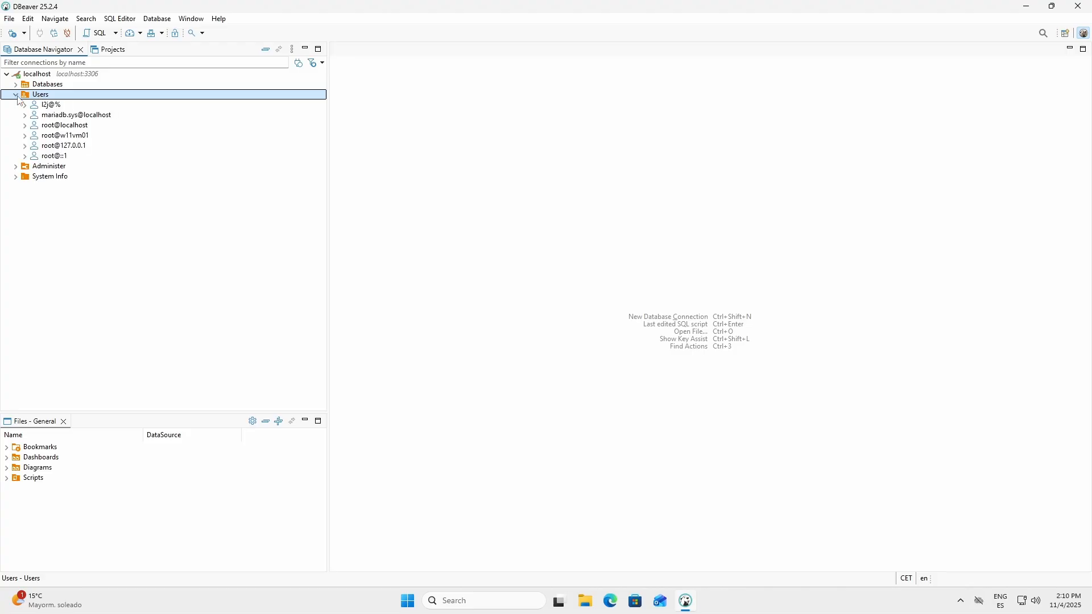
right_click(56, 108)
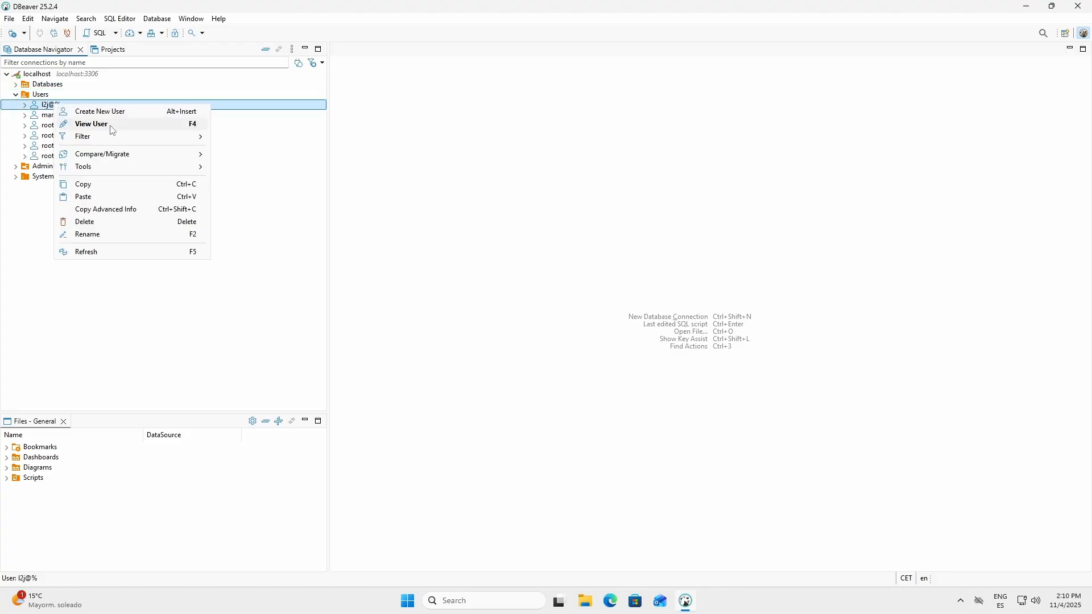
left_click(91, 124)
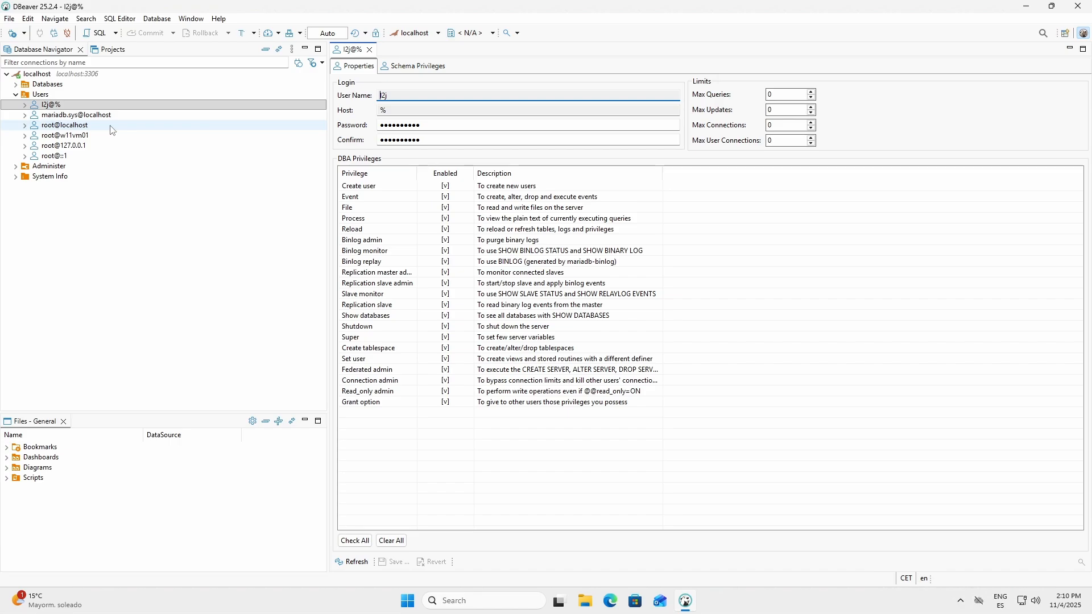
left_click(413, 67)
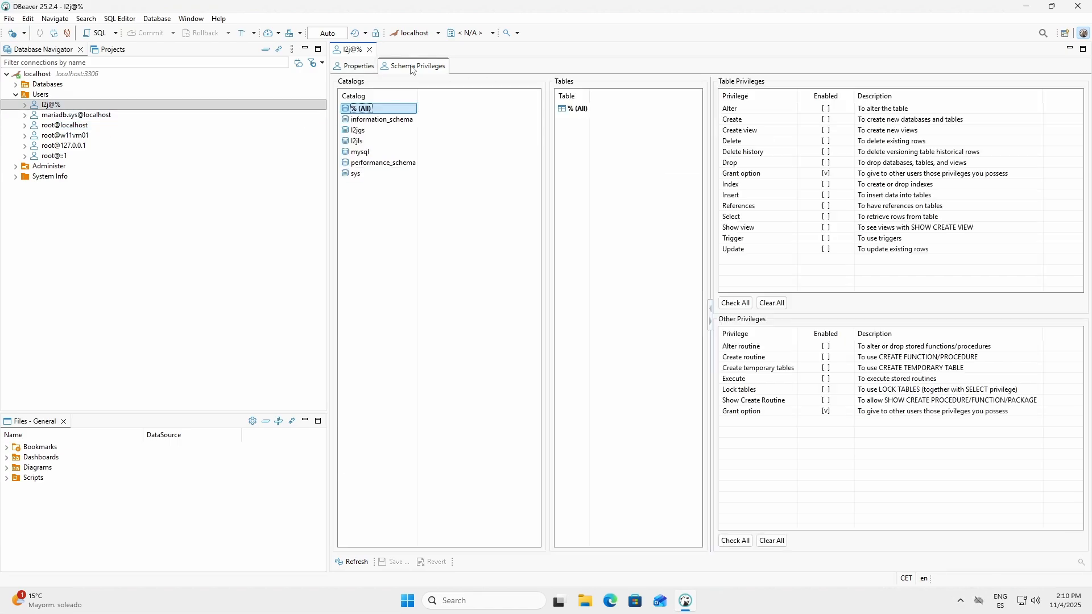
left_click(361, 132)
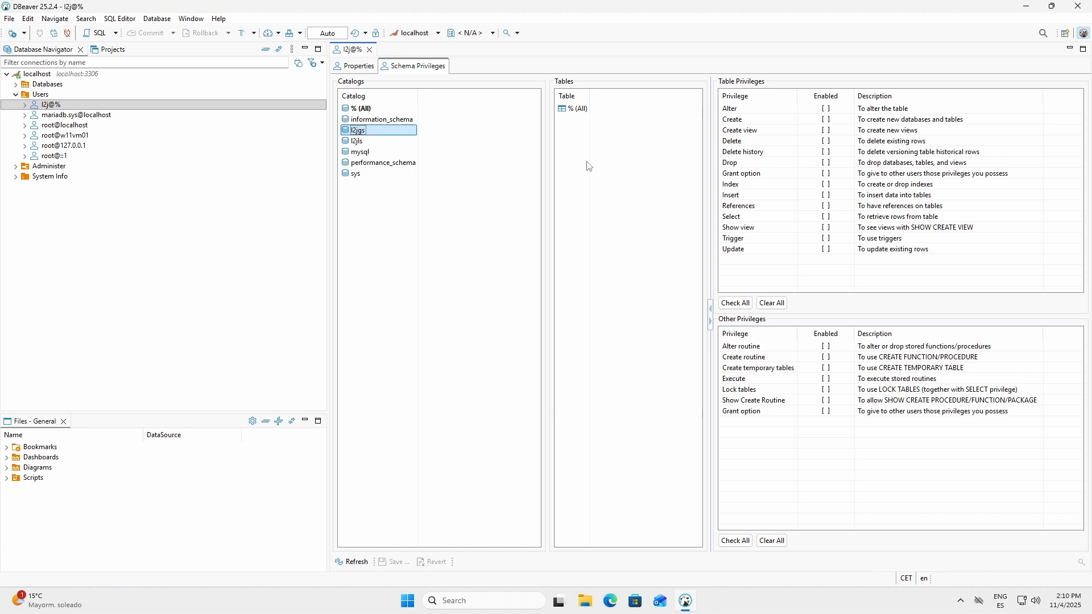
left_click(734, 304)
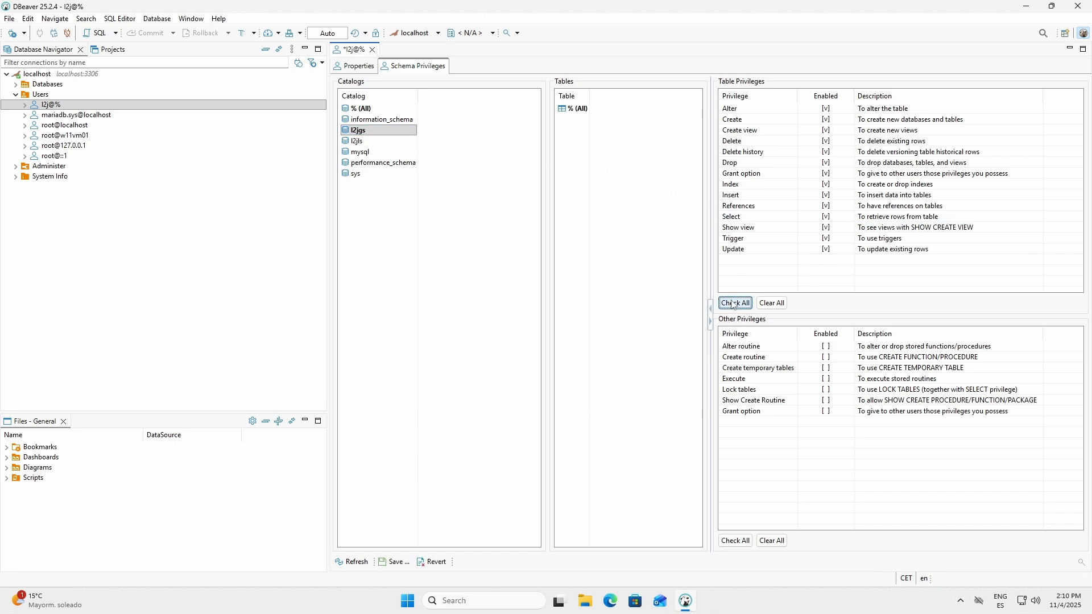
left_click(736, 542)
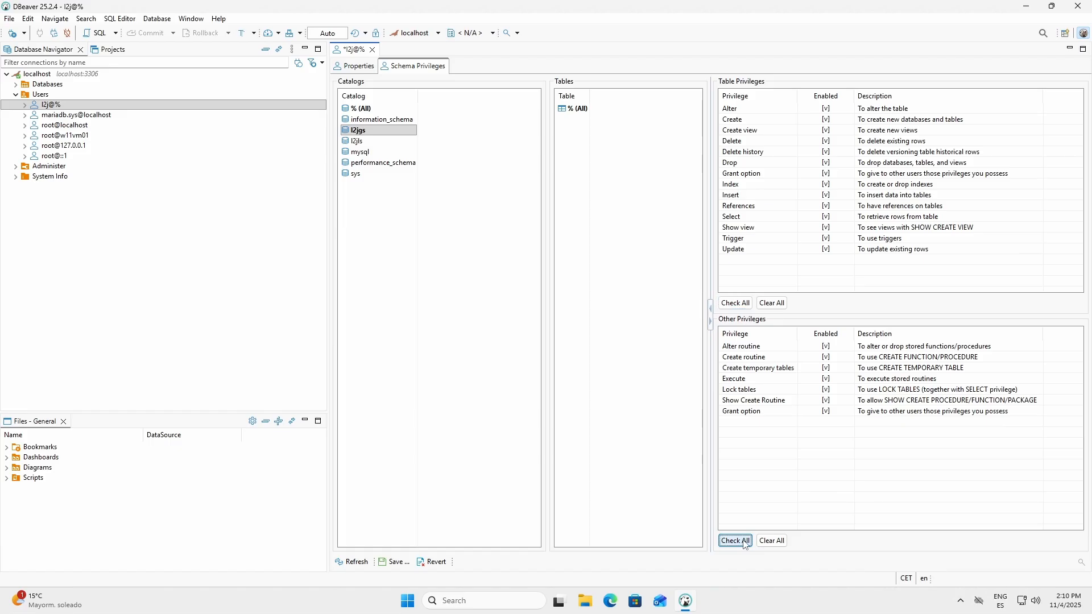
Step: Enable all table privileges and other privileges on the l2jls catalog for the l2j user
left_click(363, 142)
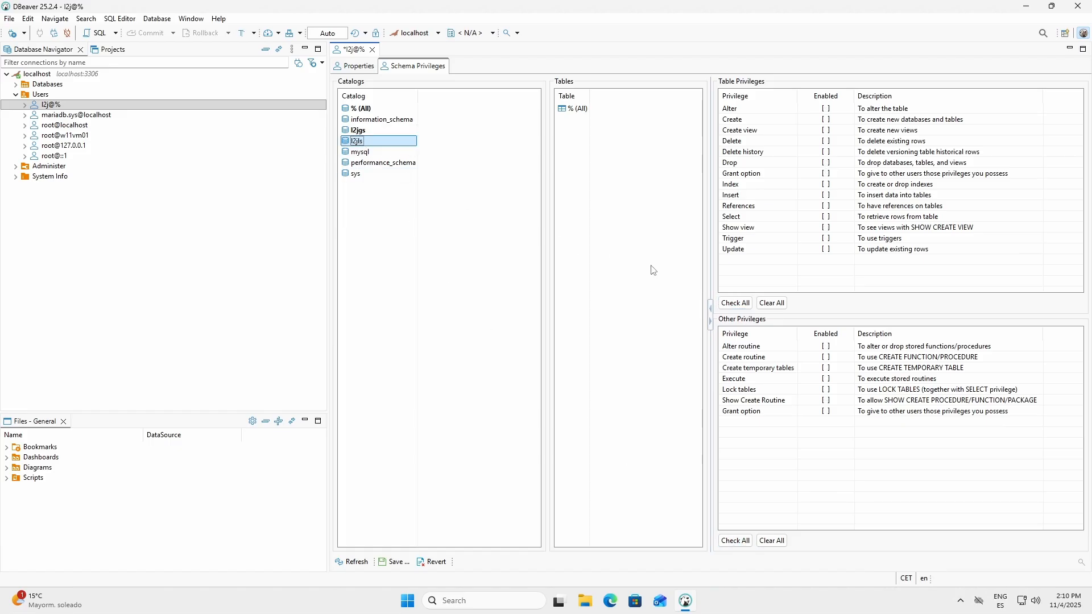
left_click(745, 306)
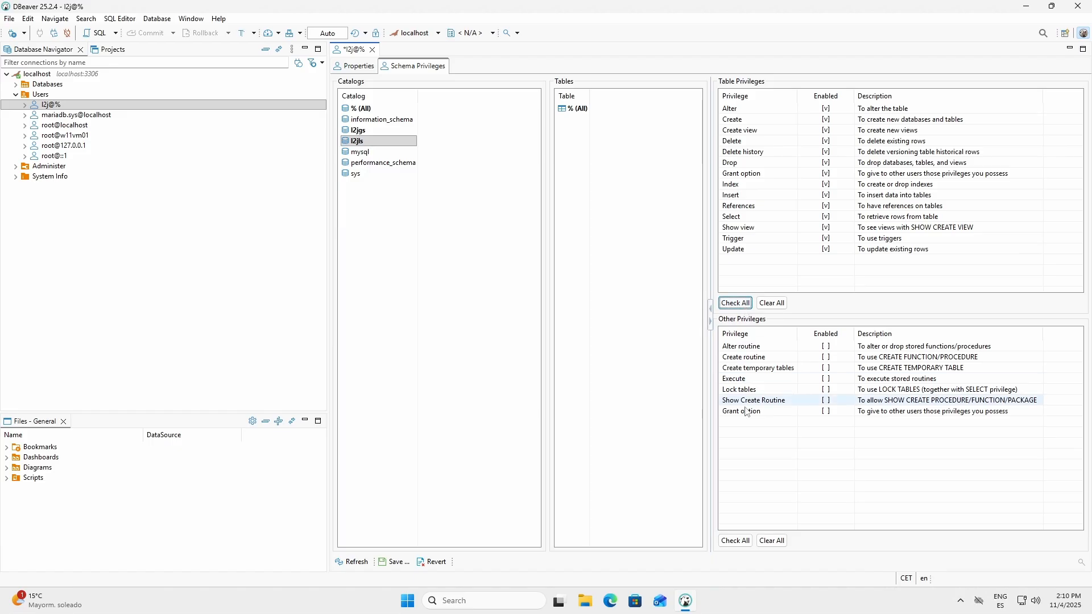
left_click(737, 541)
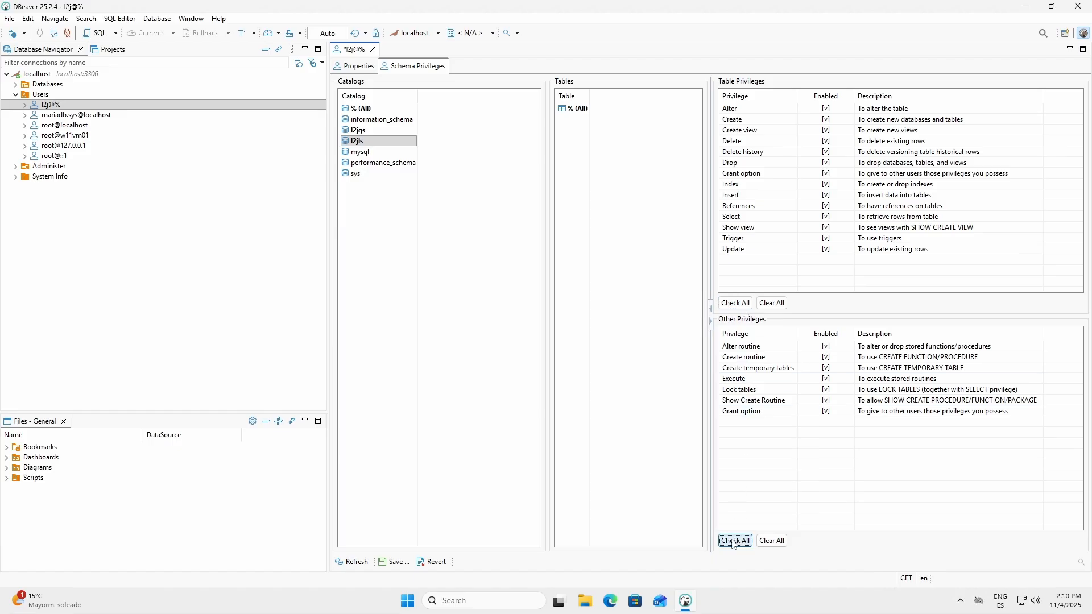
Step: Save and execute the l2j user's privilege grants, close the user's editor, and collapse the Users folder
left_click(397, 563)
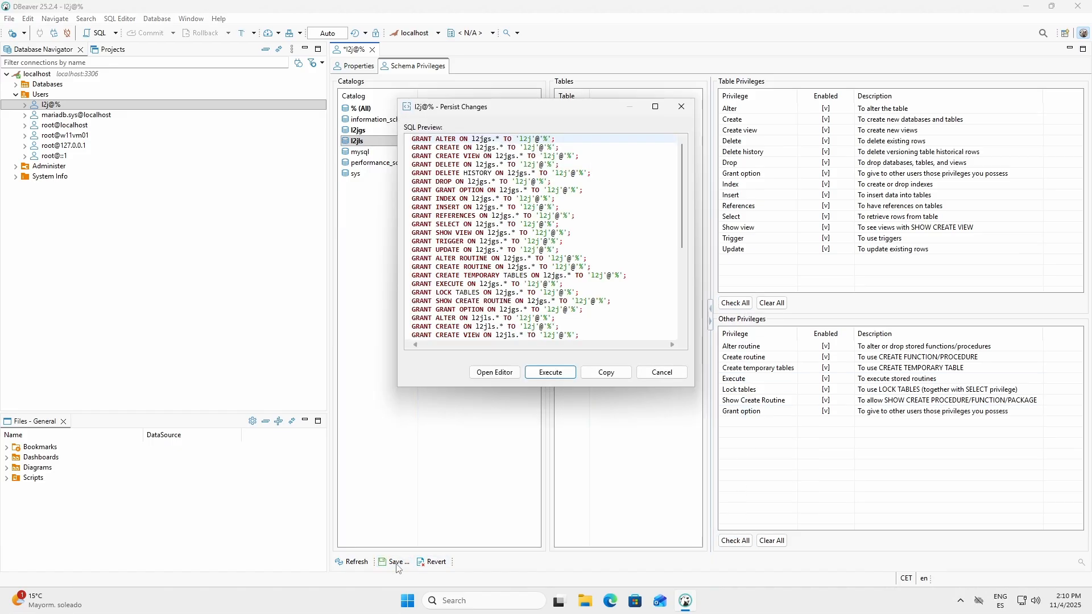
left_click(549, 373)
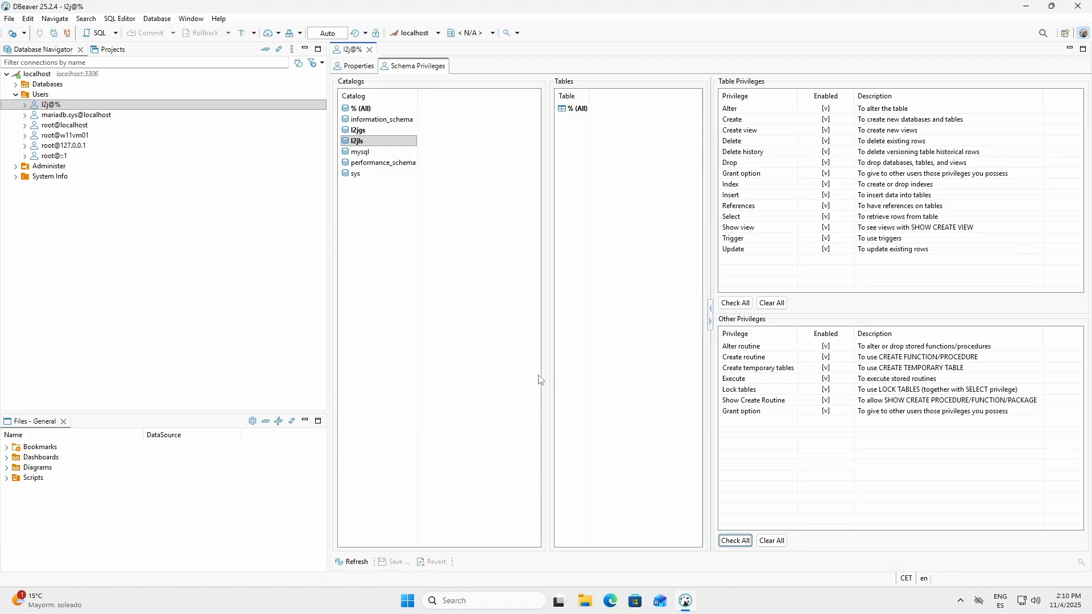
left_click(135, 285)
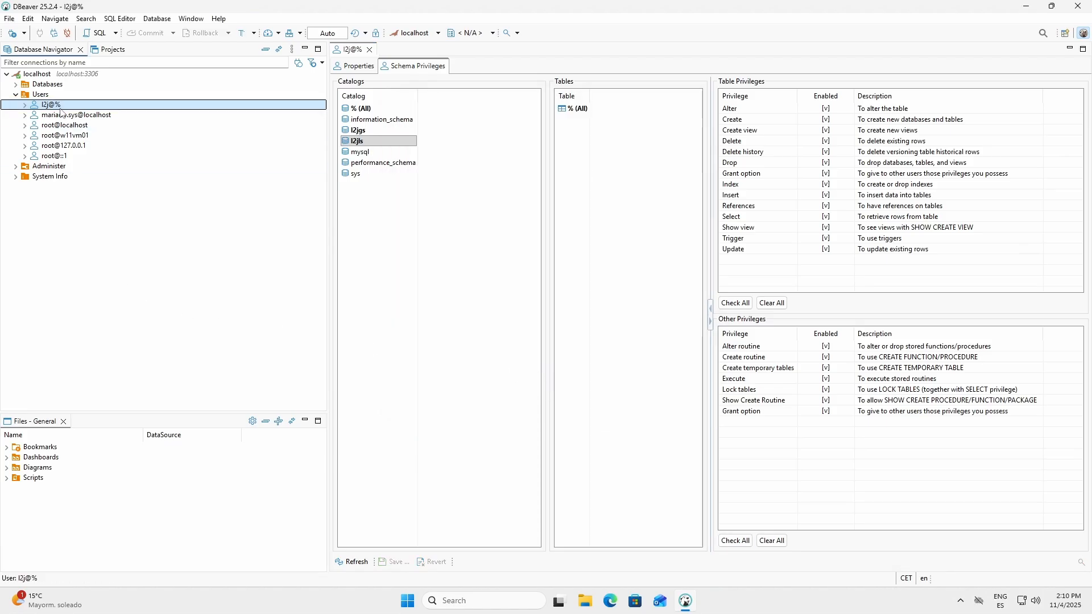
left_click(370, 49)
left_click(40, 96)
left_click(15, 94)
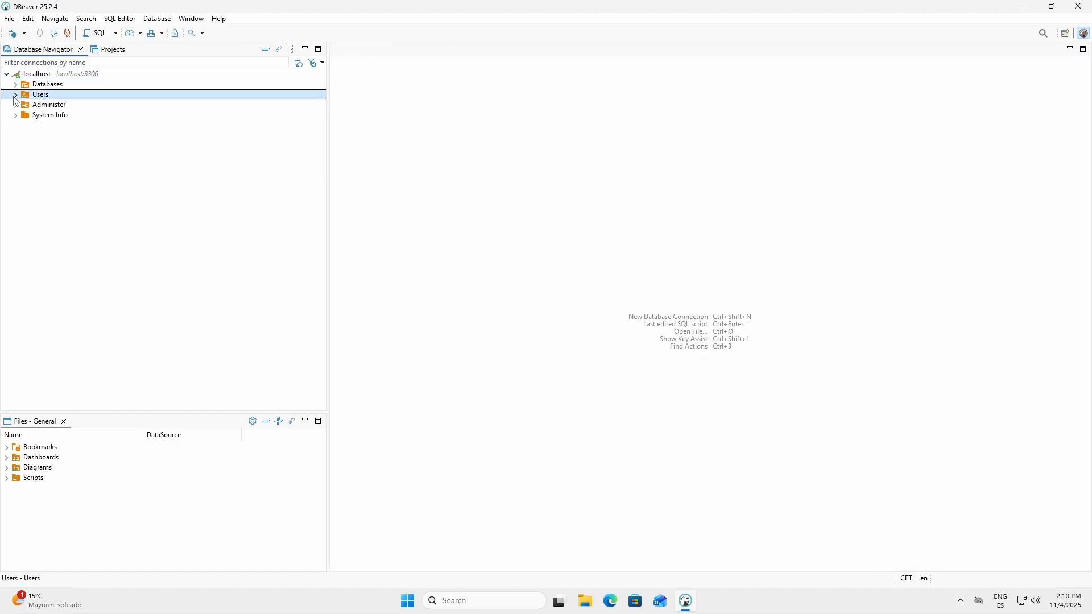
Step: Disconnect the localhost connection and delete it
right_click(64, 74)
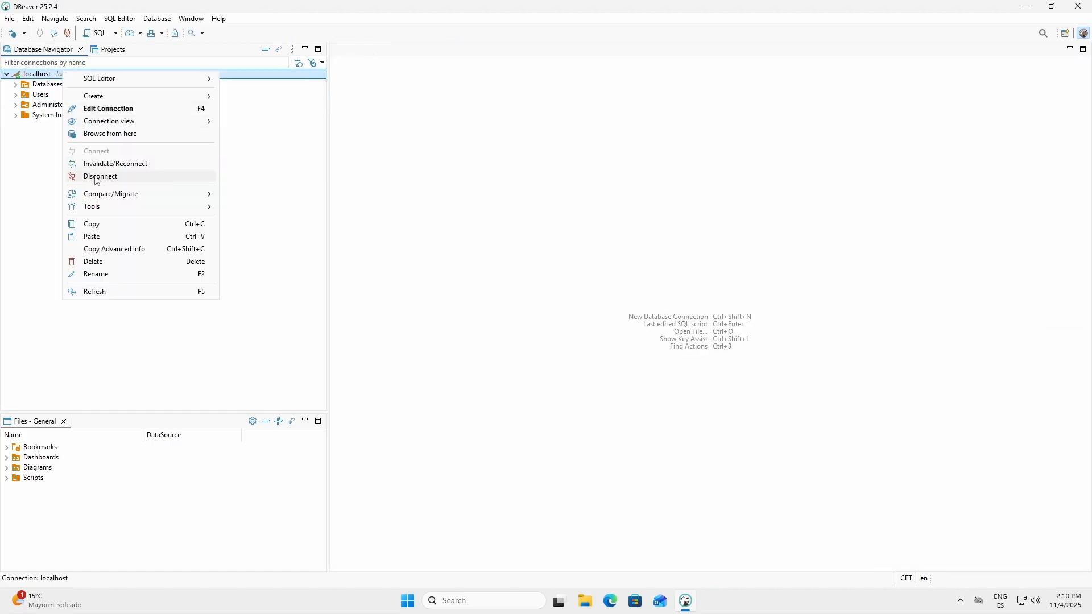
left_click(101, 176)
right_click(36, 77)
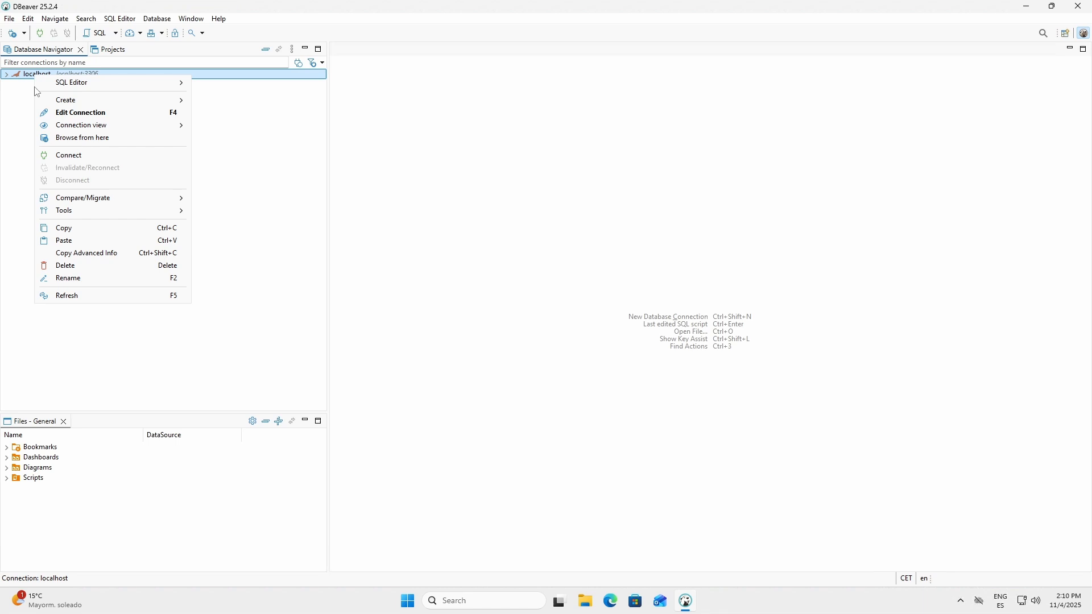
left_click(74, 266)
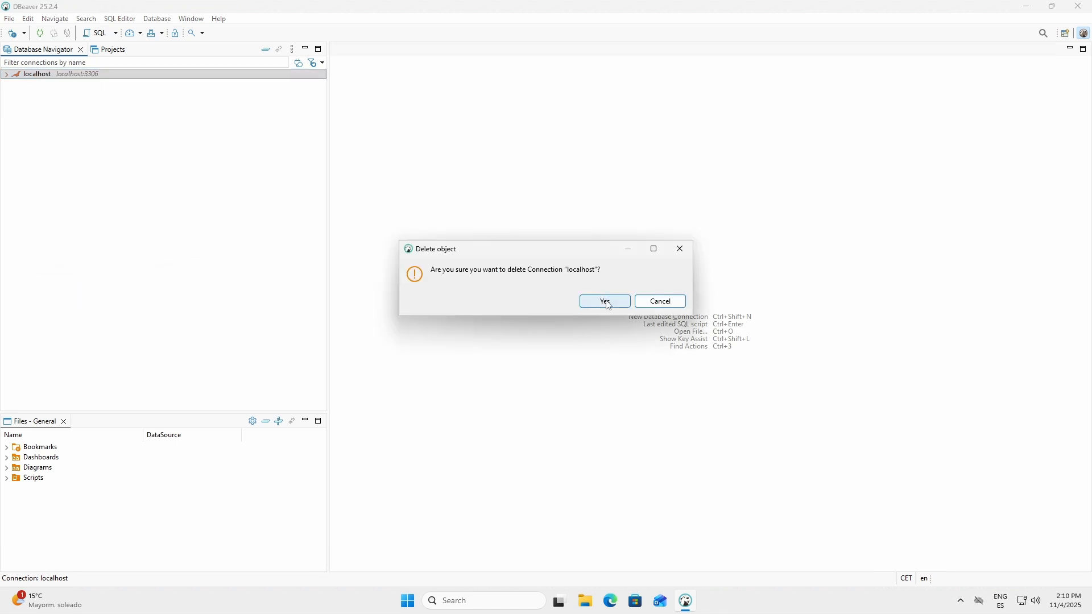
left_click(604, 300)
Step: Create a MariaDB connection to localhost with username l2j and the account password, testing it before finishing
left_click(25, 34)
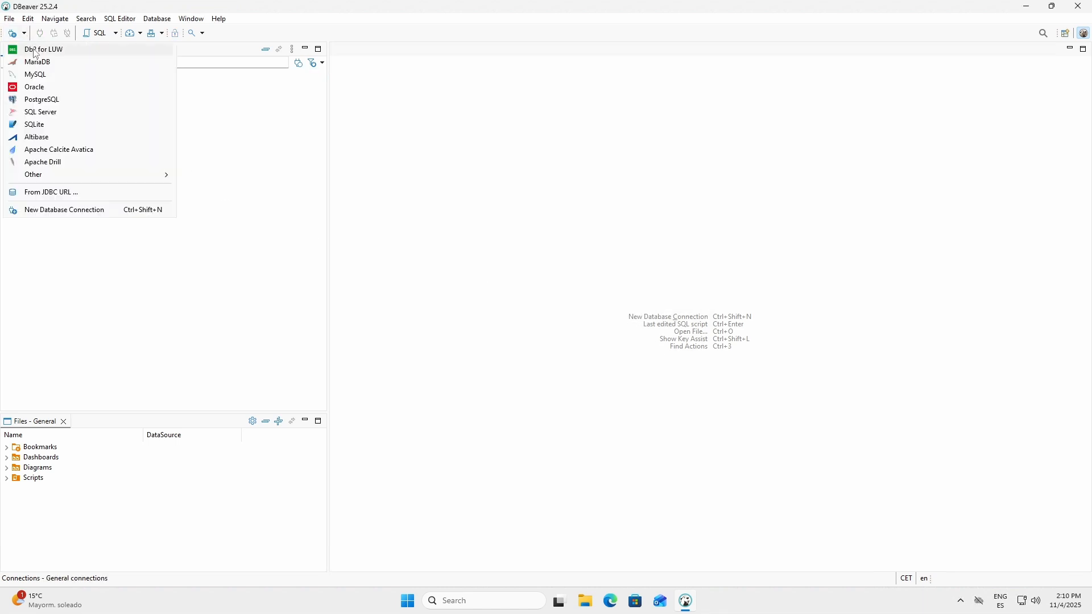
left_click(38, 62)
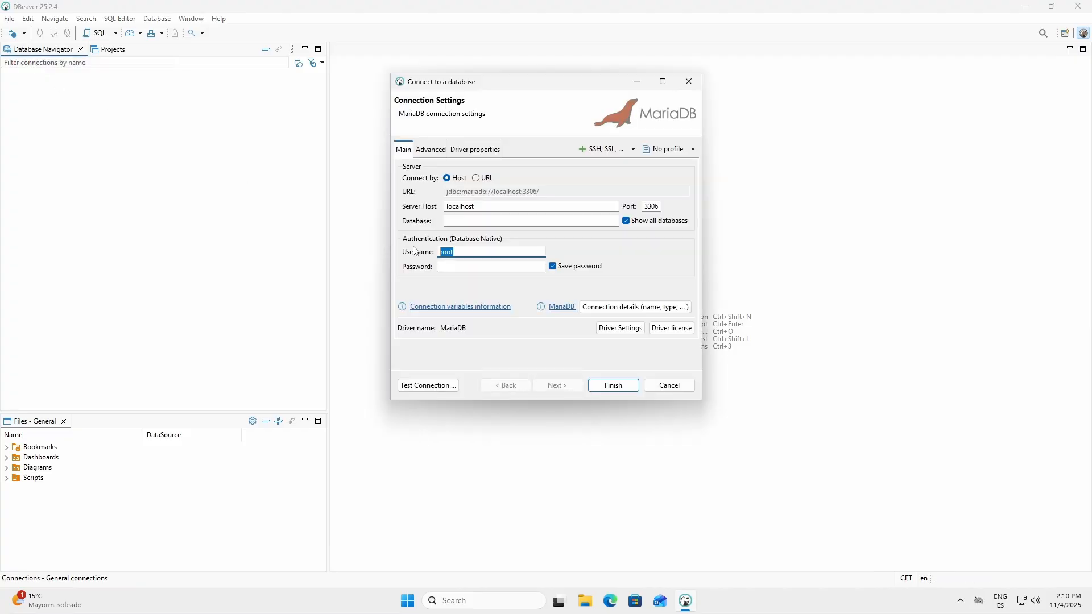
type("l2j")
key("Tab")
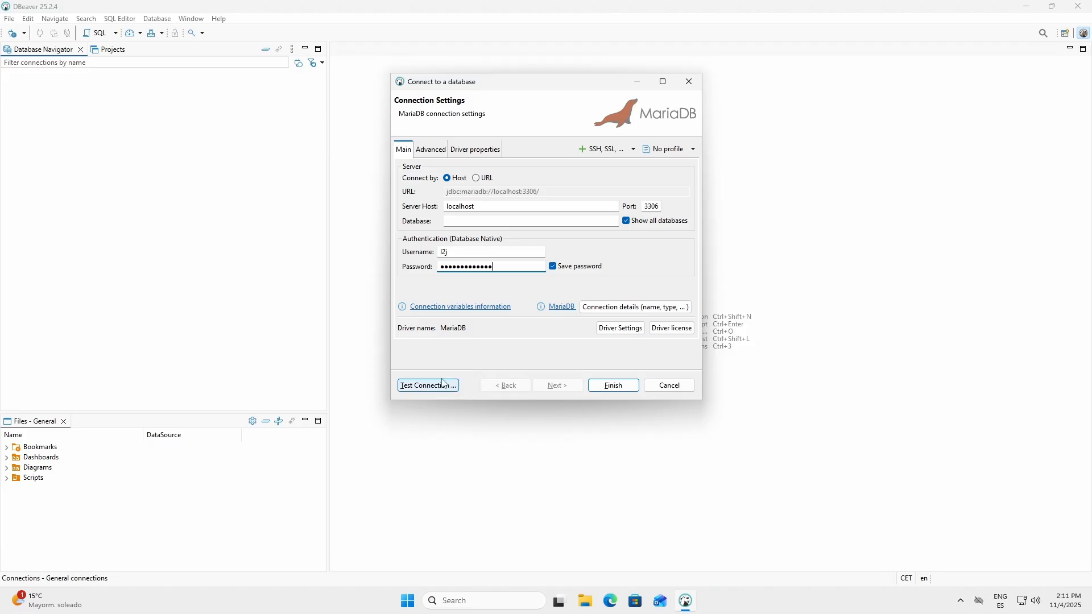
left_click(418, 385)
left_click(574, 256)
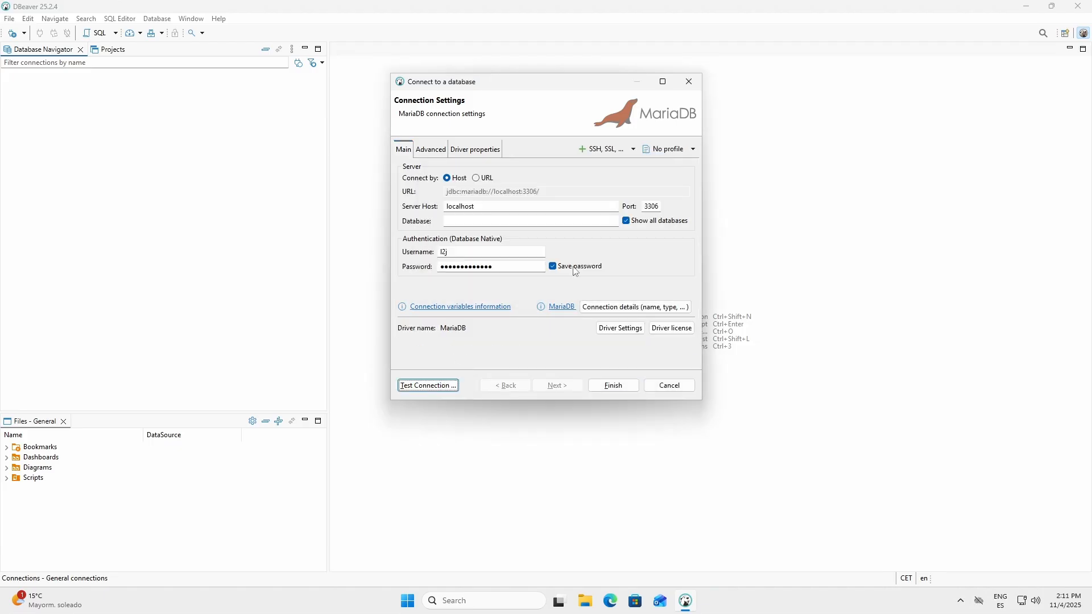
left_click(603, 386)
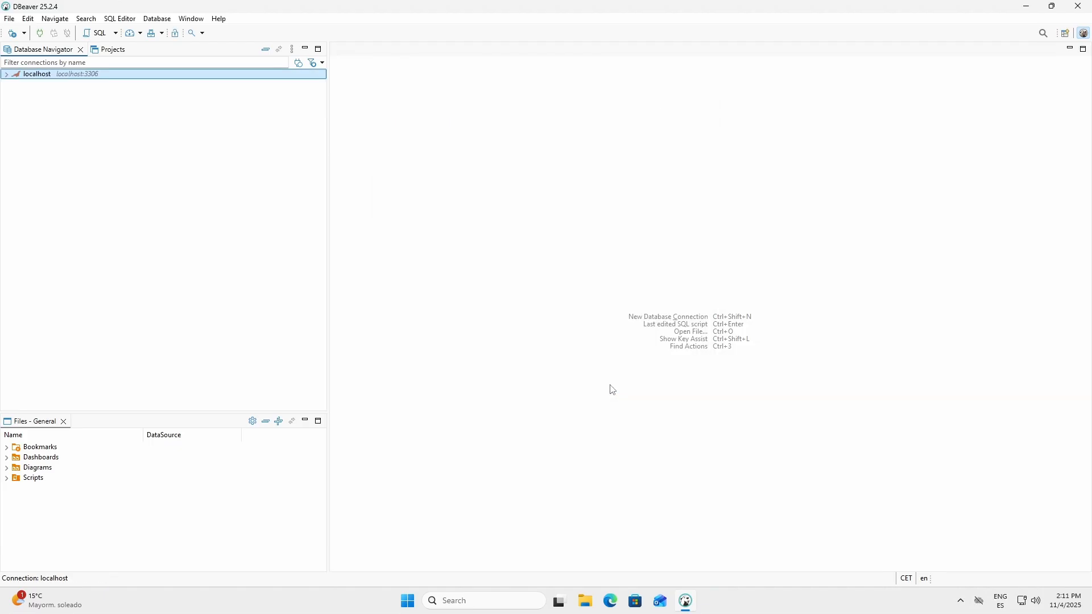
Step: Connect to localhost and expand its Databases folder to check which databases the l2j user can access
double_click(26, 76)
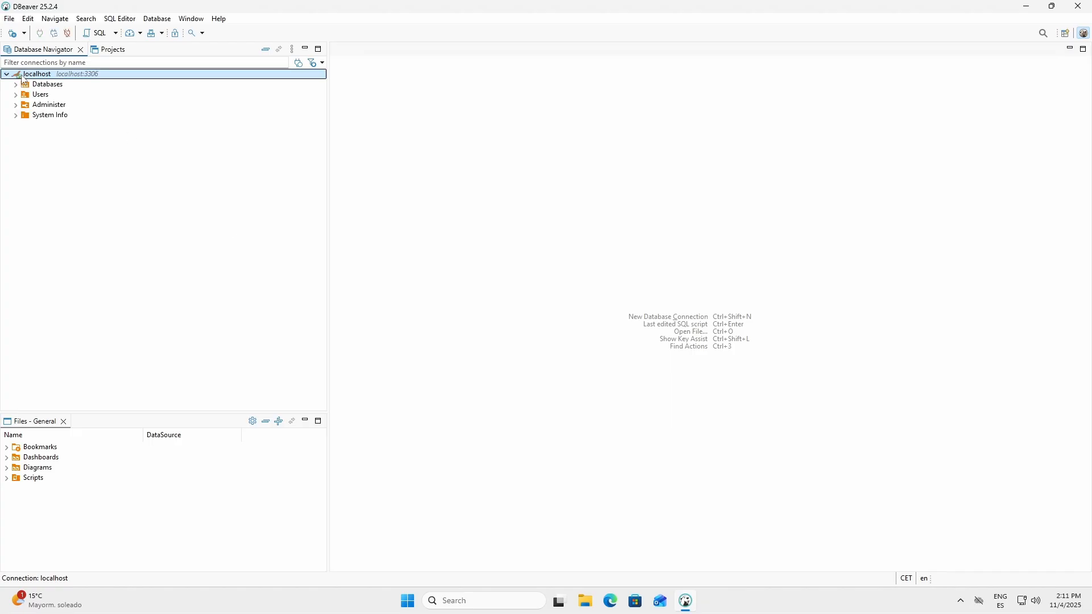
double_click(21, 86)
left_click(45, 96)
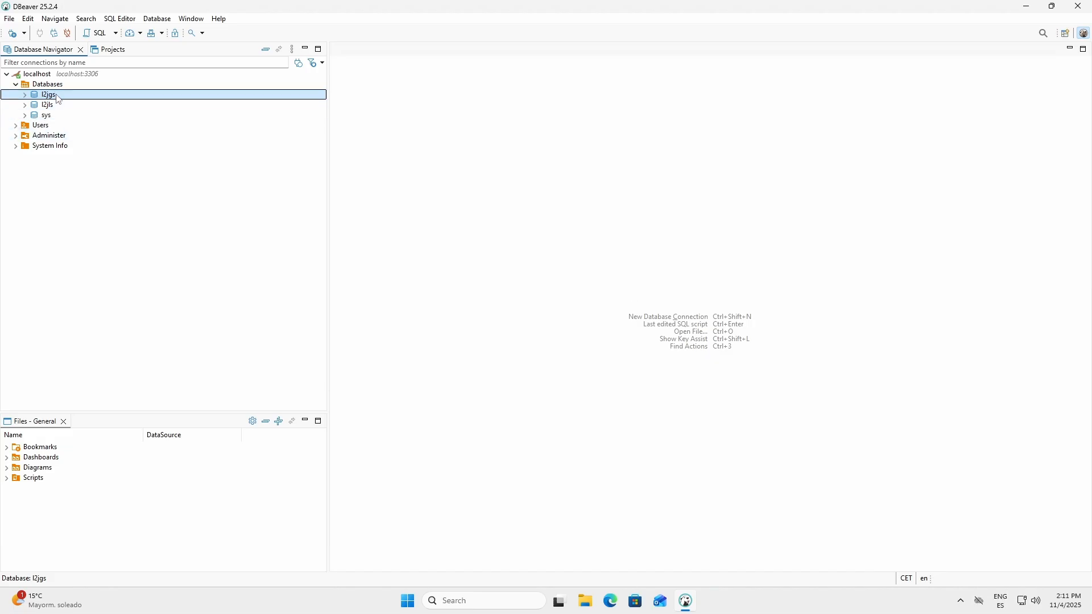
left_click(50, 85)
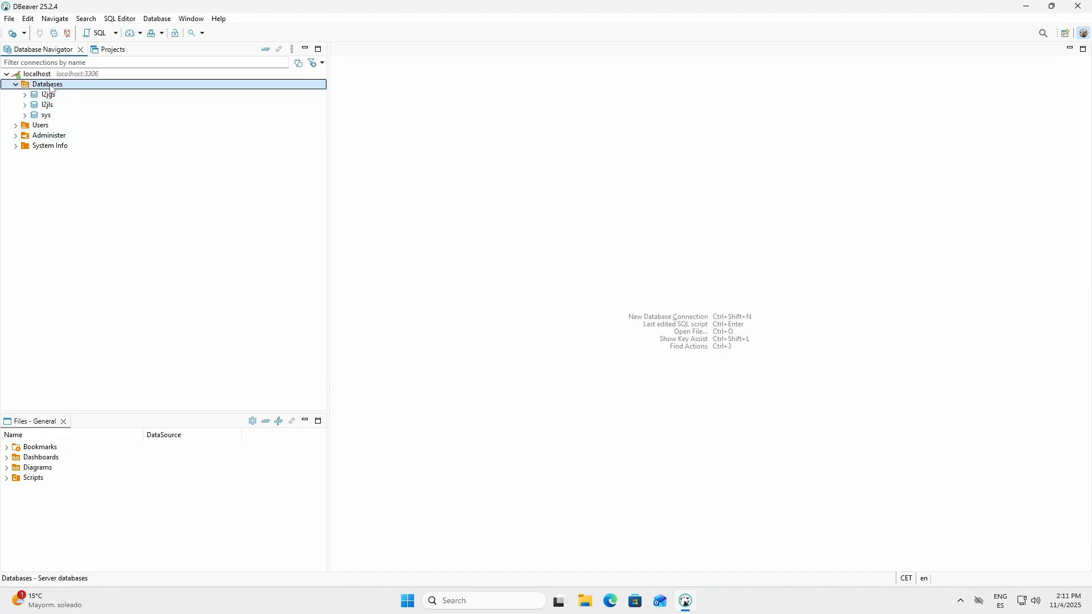
Step: Minimize DBeaver, run l2jcli.bat from the desktop's l2jserver\cli folder, and place its console beside the folder window
left_click(1027, 8)
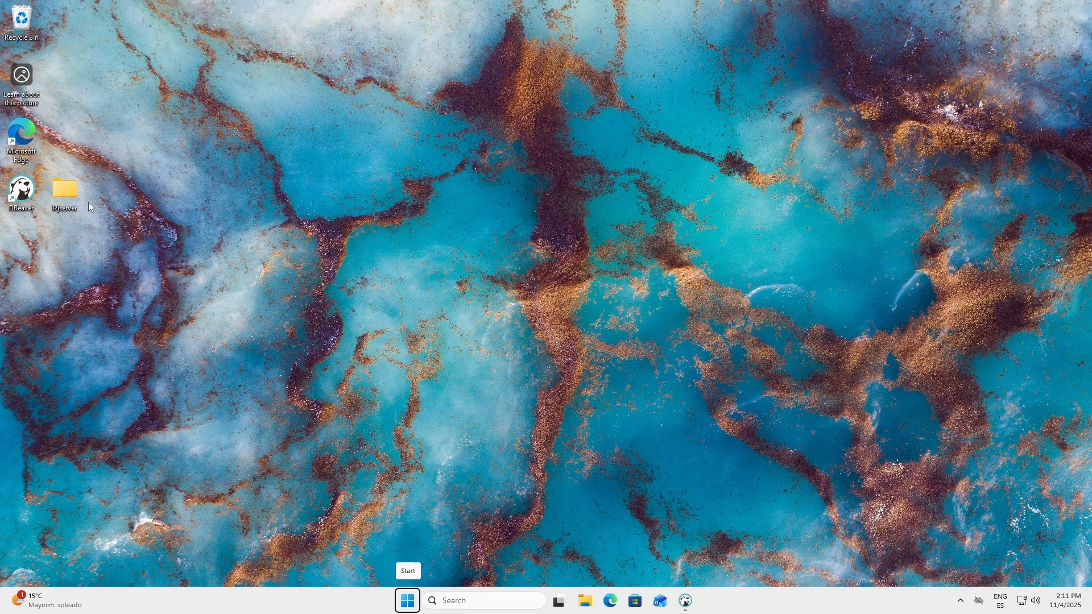
double_click(68, 188)
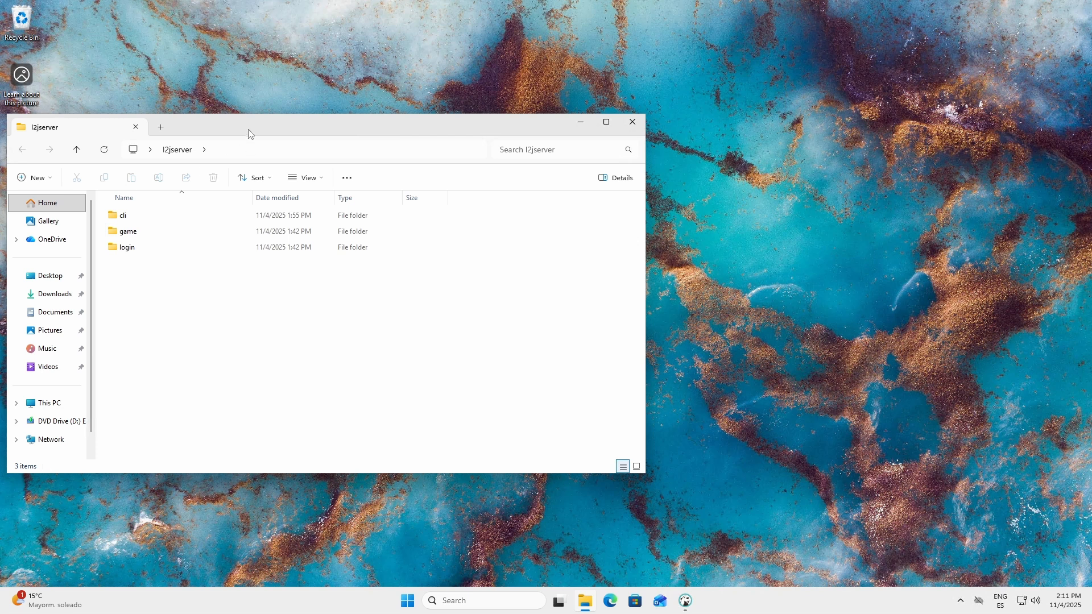
left_click_drag(248, 129, 198, 117)
double_click(129, 211)
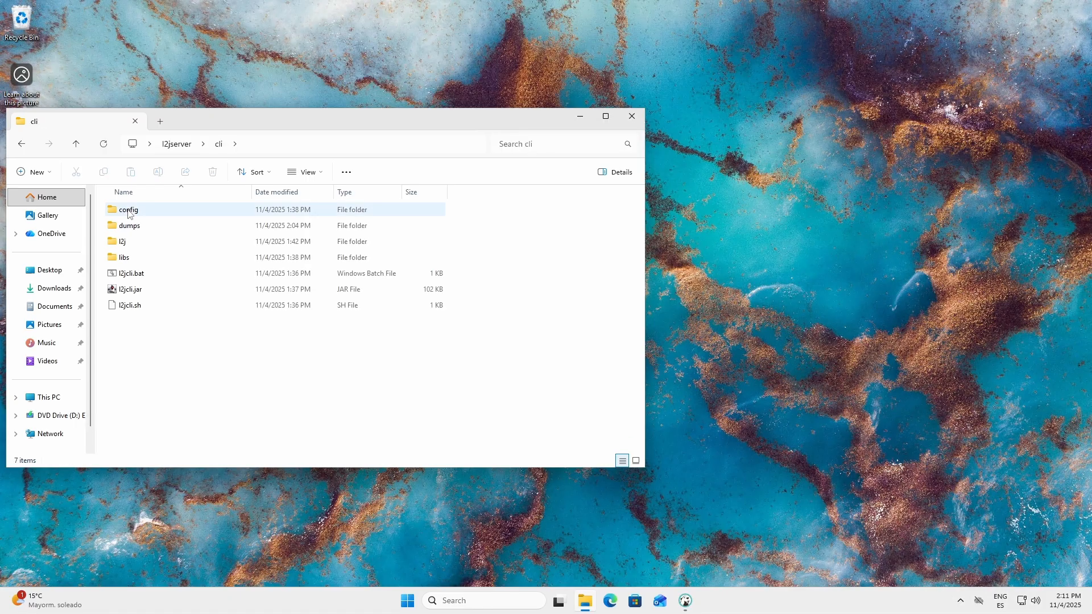
double_click(132, 274)
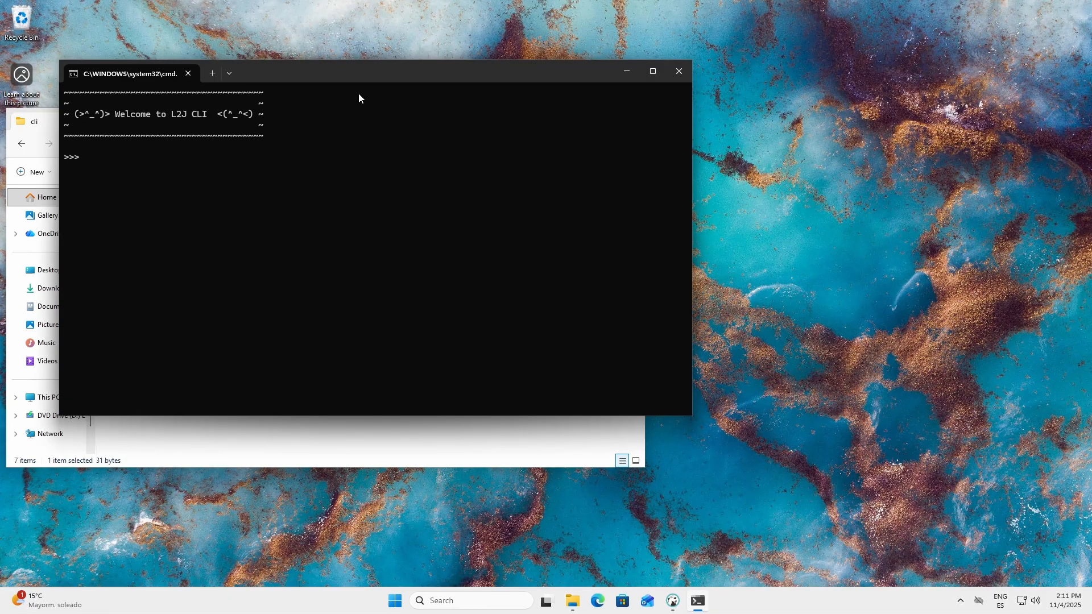
left_click_drag(365, 77, 759, 103)
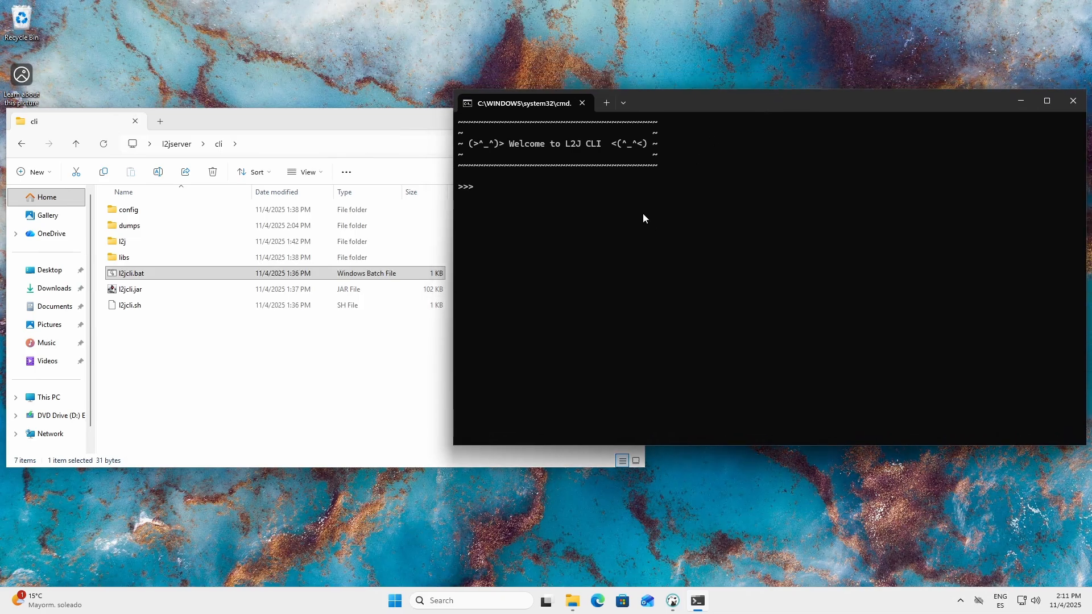
Step: Begin a db install -sql command in the L2J CLI, using the path copied from the l2jserver\login\sql folder
type("dbv")
left_click(180, 147)
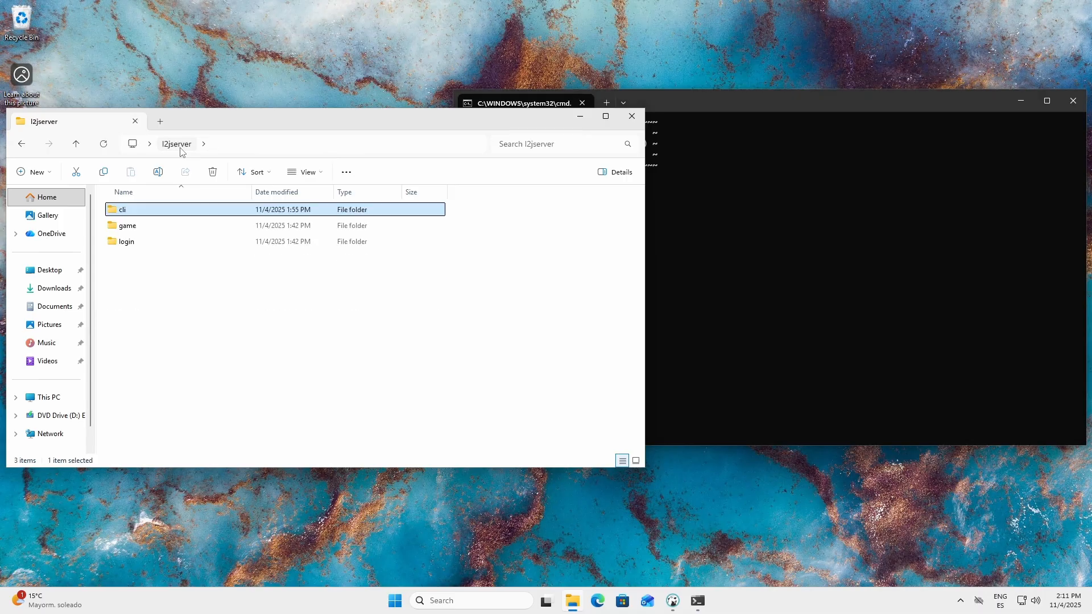
double_click(127, 243)
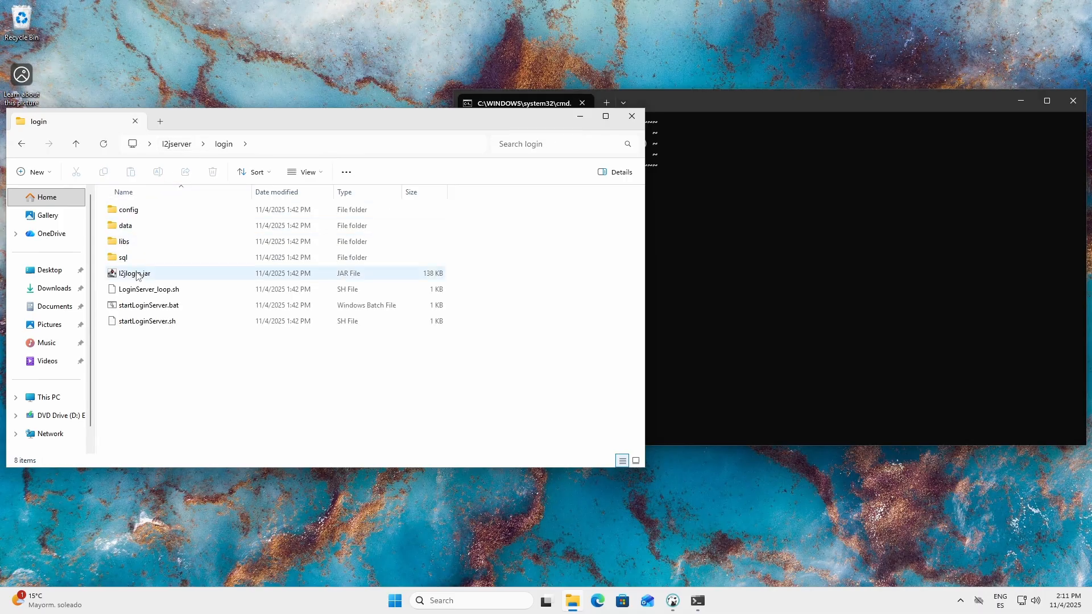
double_click(123, 257)
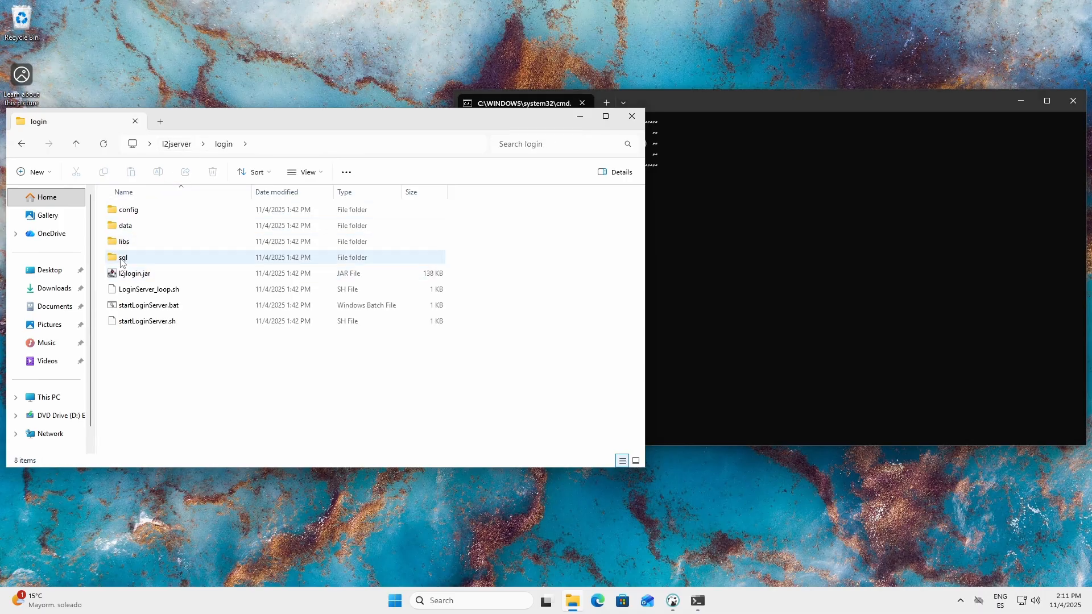
left_click(293, 149)
right_click(282, 146)
left_click(303, 180)
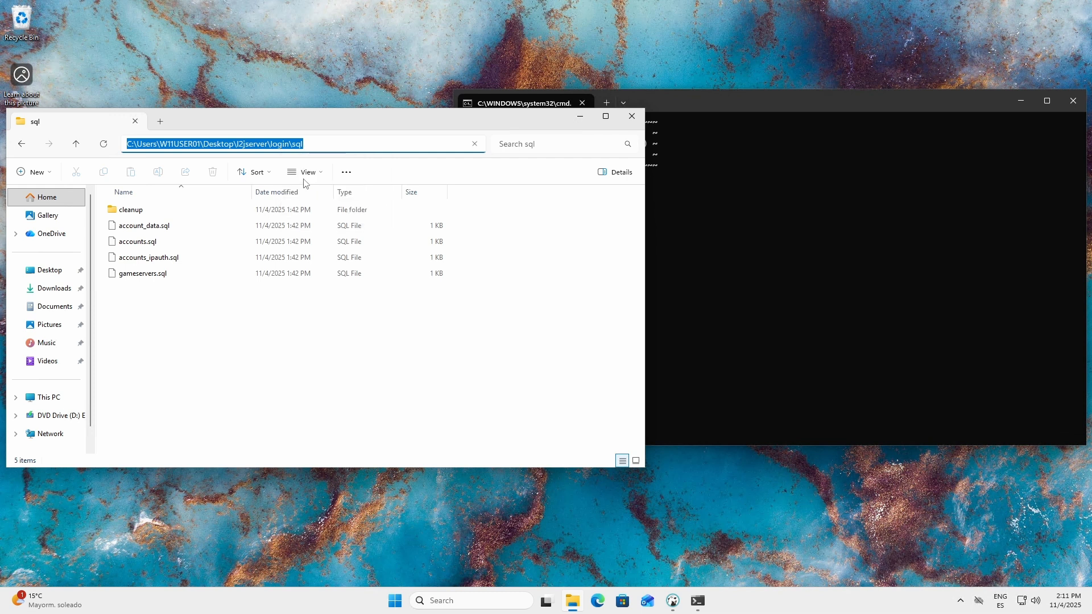
left_click(746, 250)
key("ctrl+v")
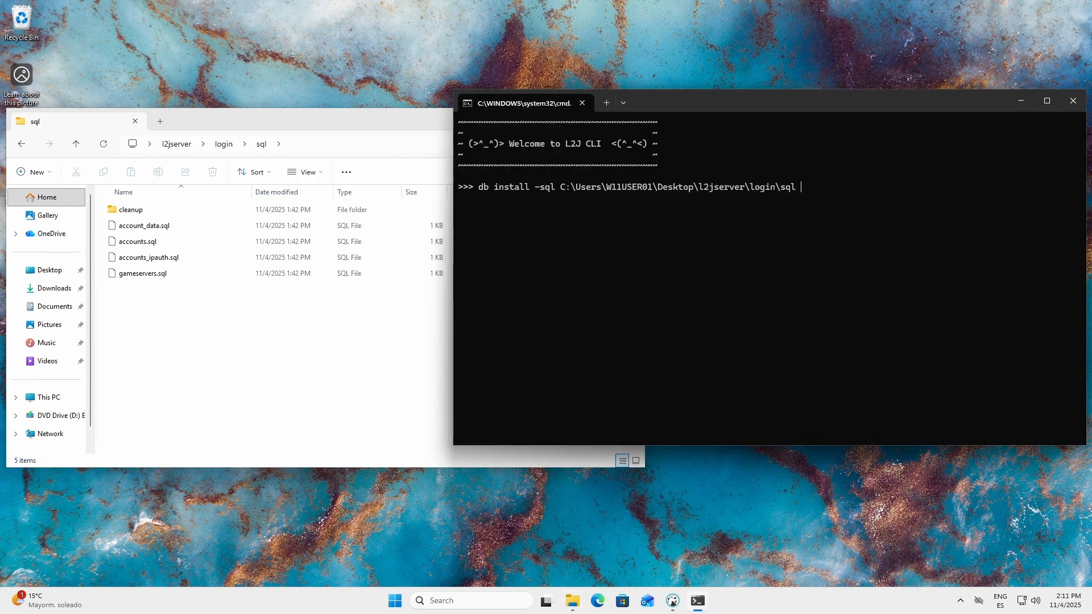
Step: Complete the install command with -t LOGIN -m FULL -c -mods, run it, and agree to continue with the existing database
type("t LOGIHN")
key("BackSpace")
key("BackSpace")
key("BackSpace")
type("N -m FULL -c -mods")
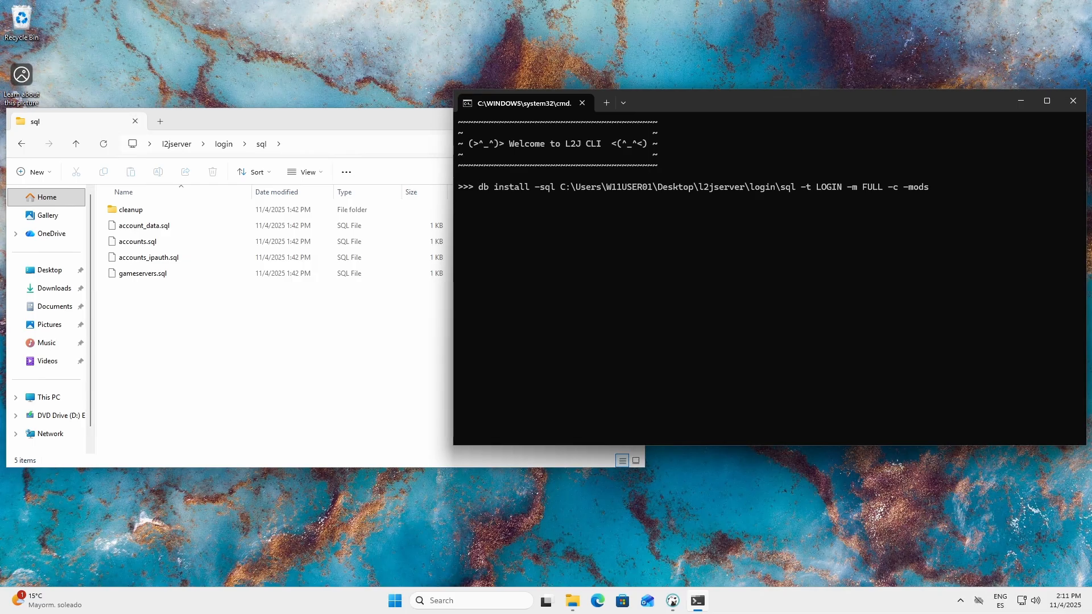
key("Return")
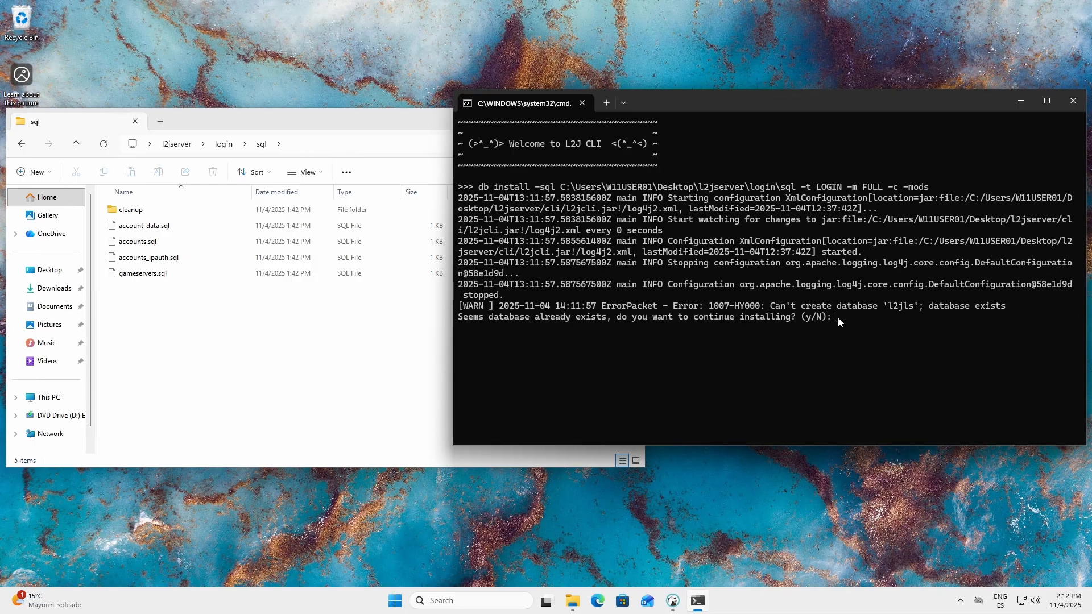
type("y")
key("Return")
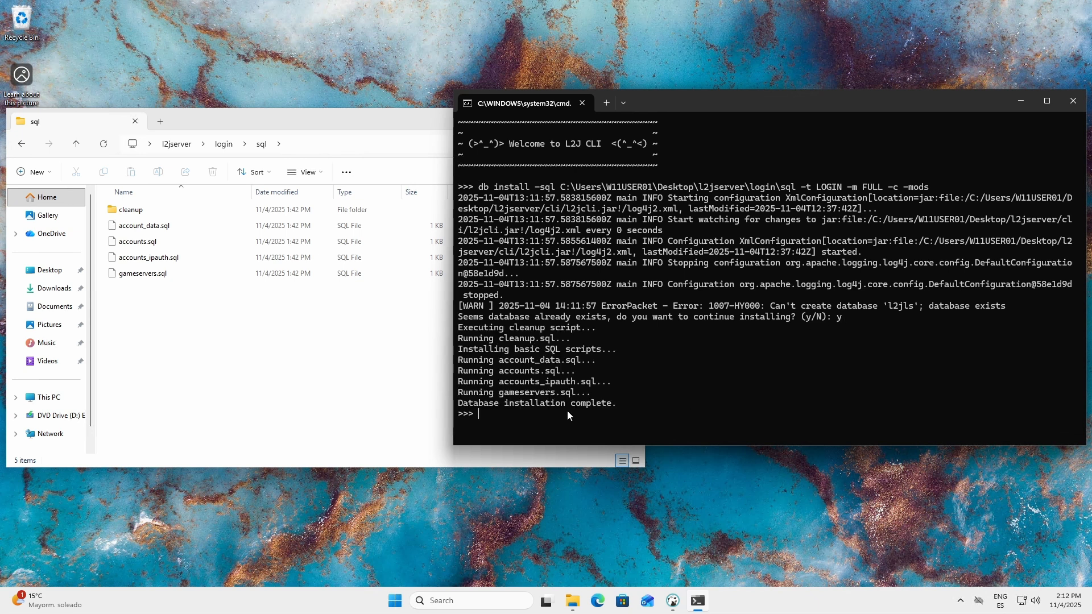
Step: Begin another db install -sql command in the L2J CLI, using the path copied from the l2jserver\game\sql folder
type("db install -sql")
left_click(295, 372)
left_click(225, 145)
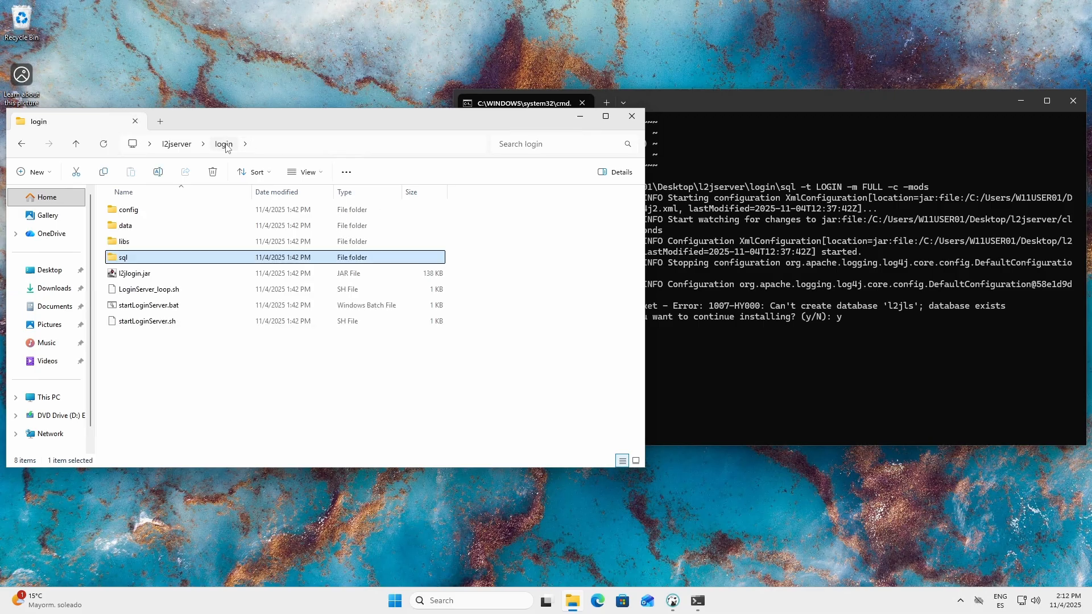
left_click(179, 145)
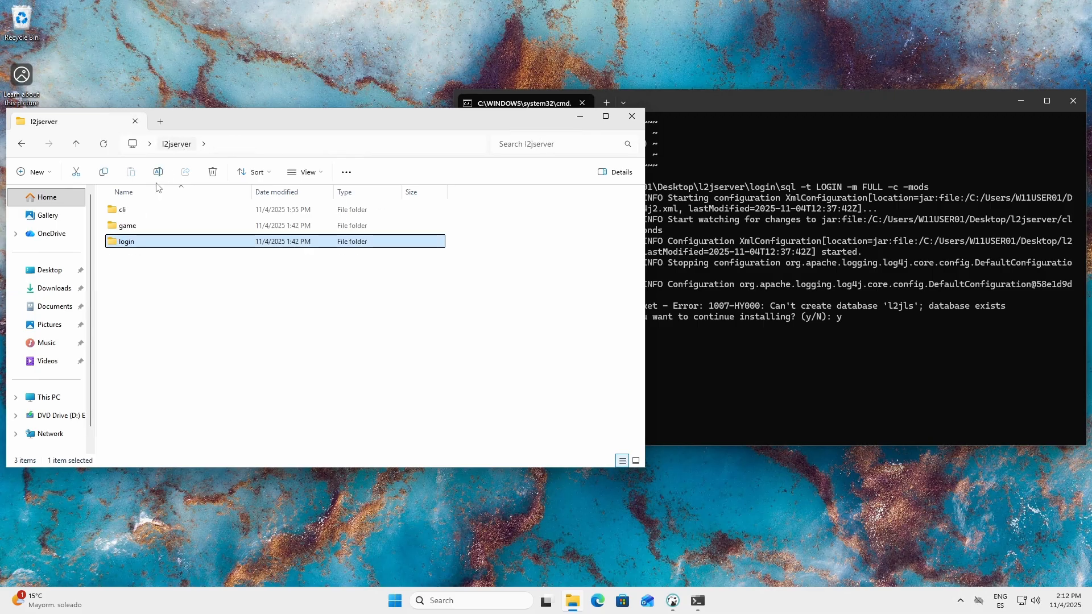
double_click(128, 226)
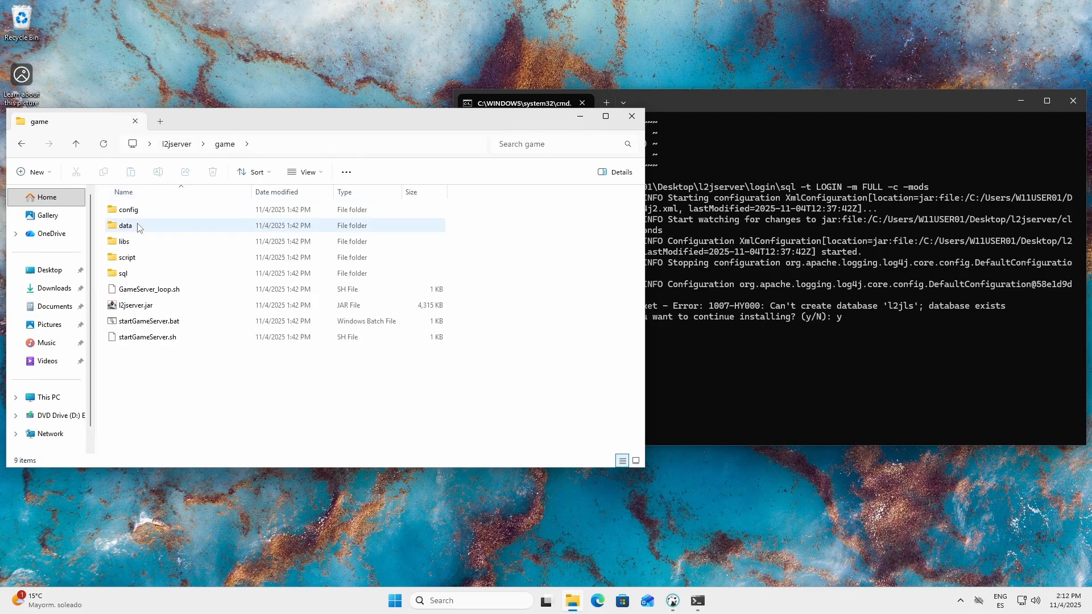
double_click(124, 274)
left_click(311, 150)
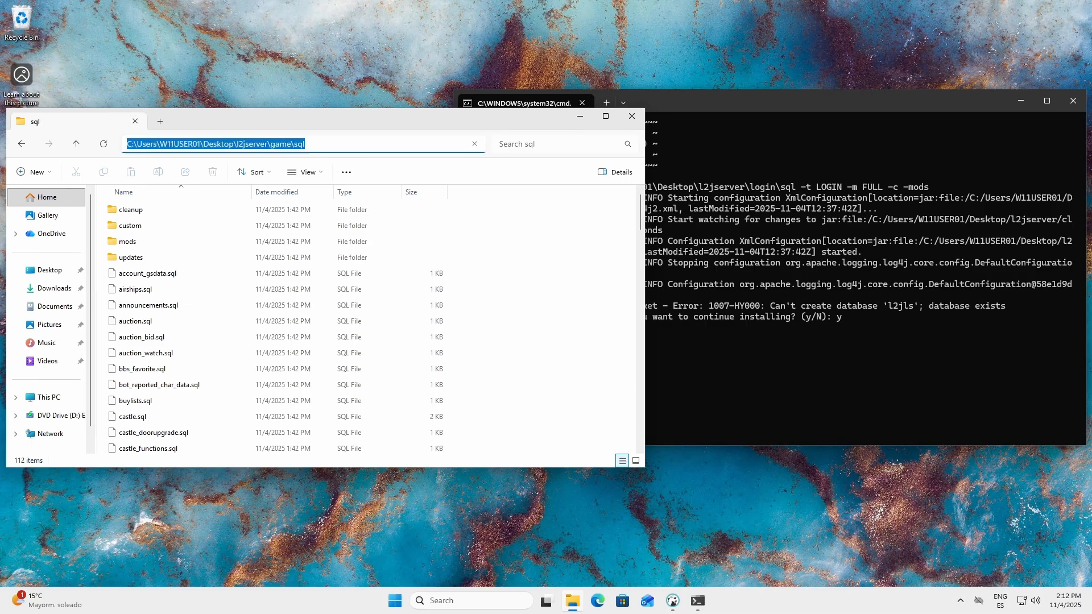
right_click(298, 145)
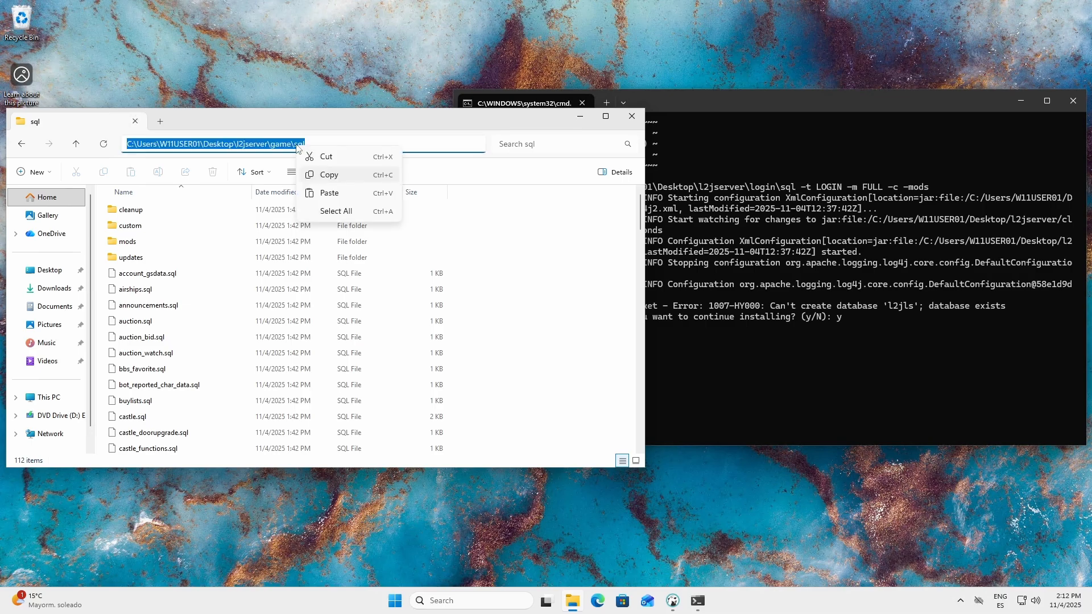
left_click(320, 173)
left_click(770, 383)
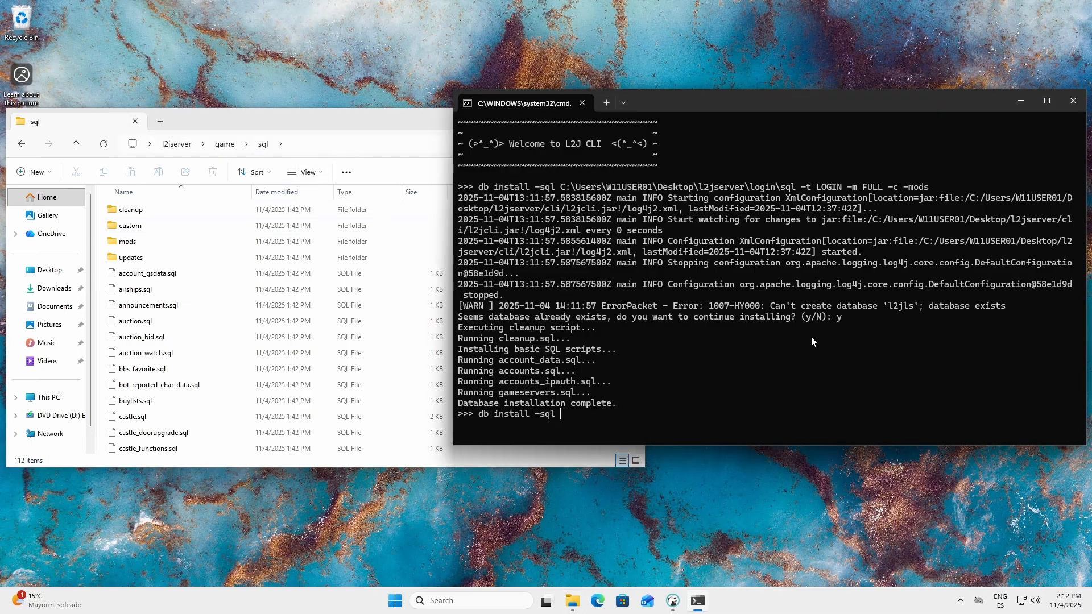
key("ctrl+v")
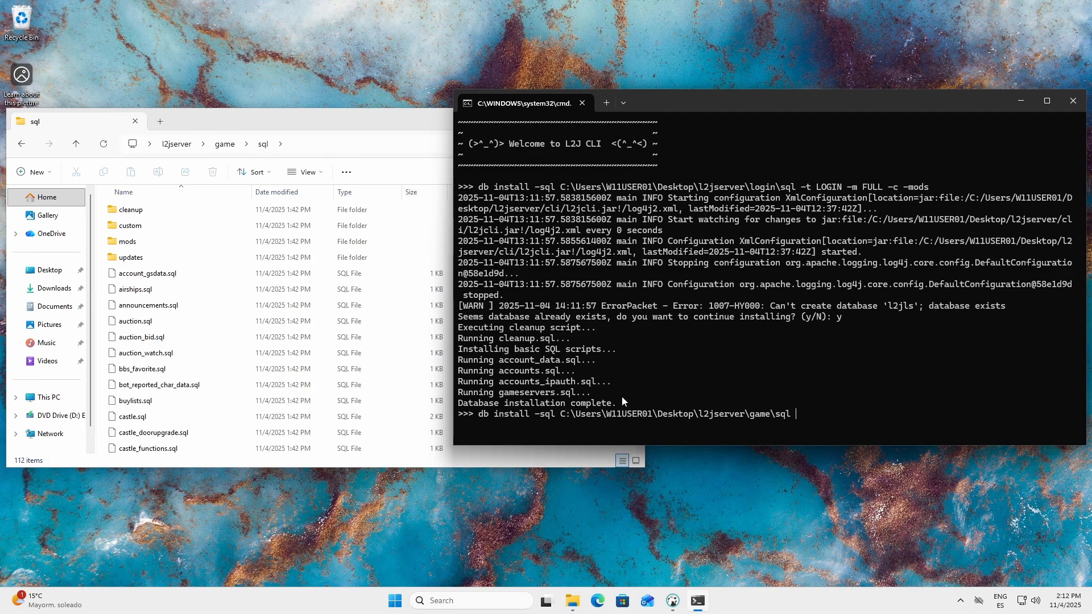
Step: Add the database credentials to the install command: -u l2j and -p with the database user's password
type("-u l2j -p l2jserver2019")
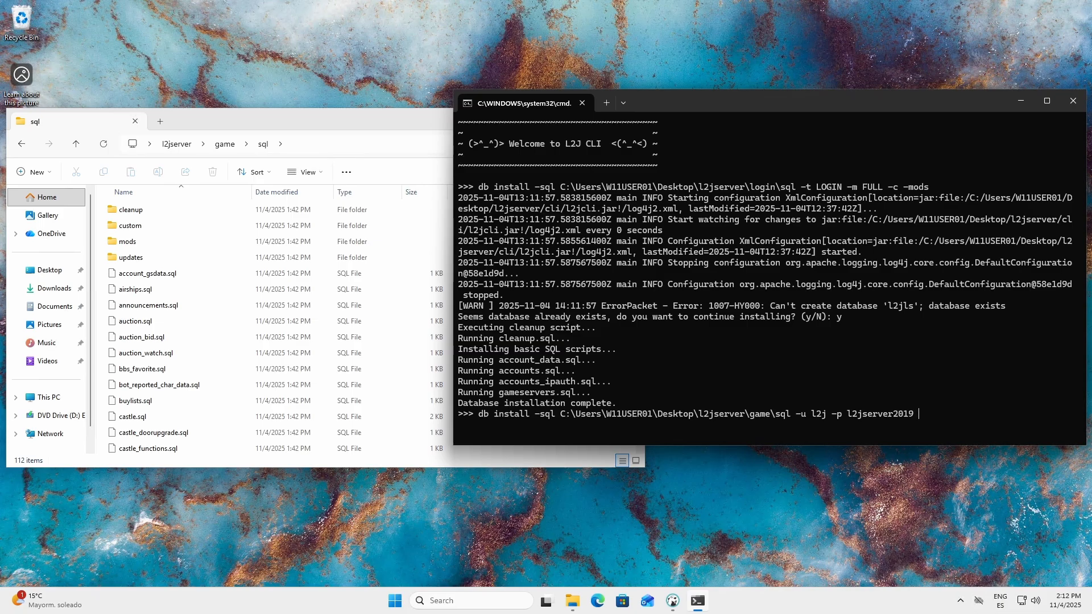
type(" -t GAME -m FUL")
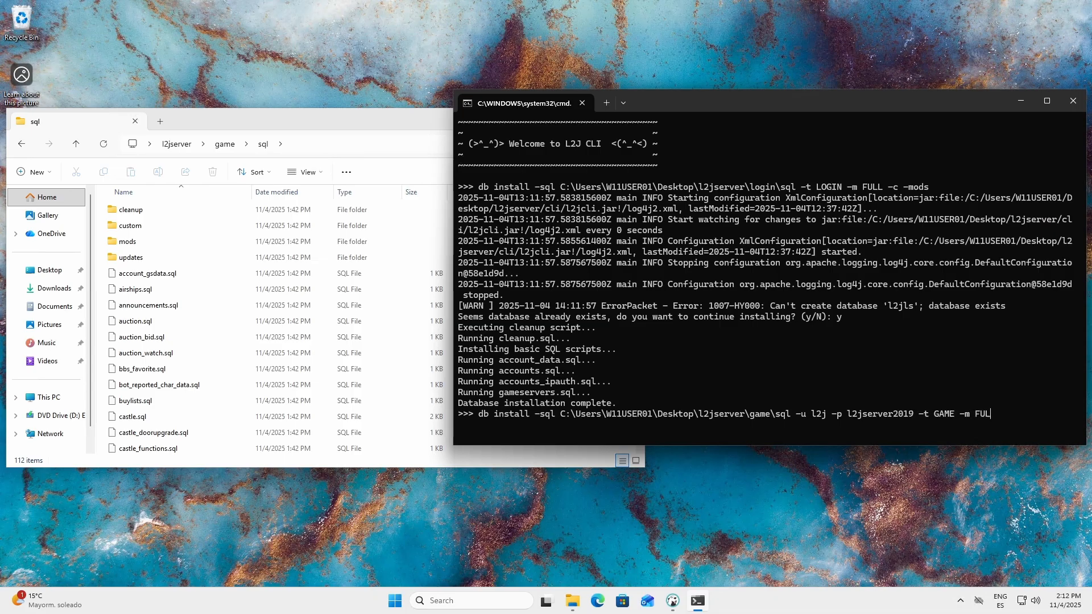
type("L -c -mods")
Step: Complete the install command with -t GAME -m FULL -c -mods, run it, and agree to continue with the existing database
key("Return")
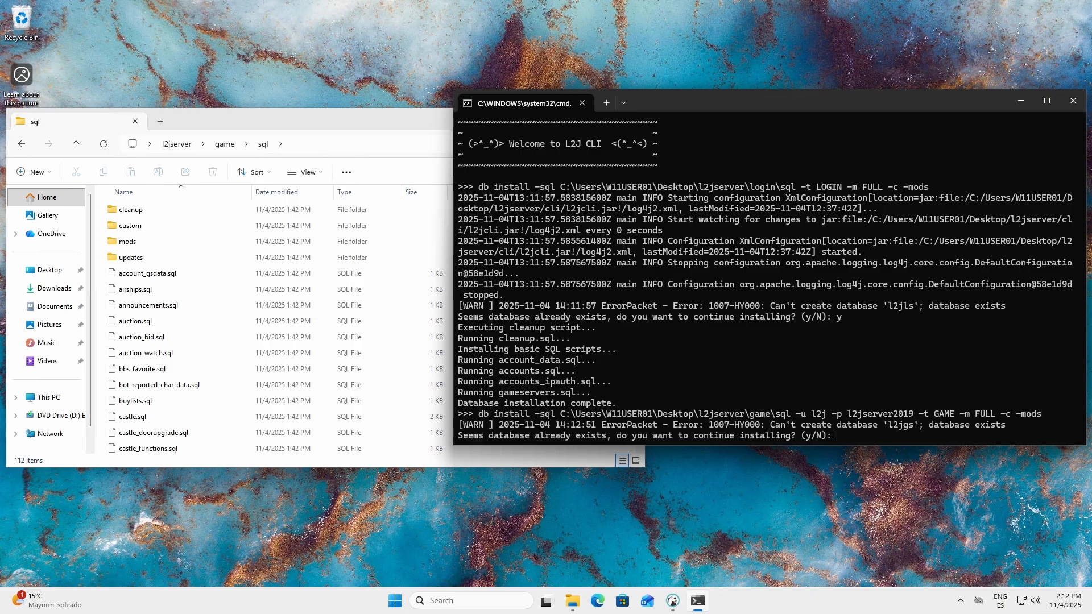
type("y")
key("Return")
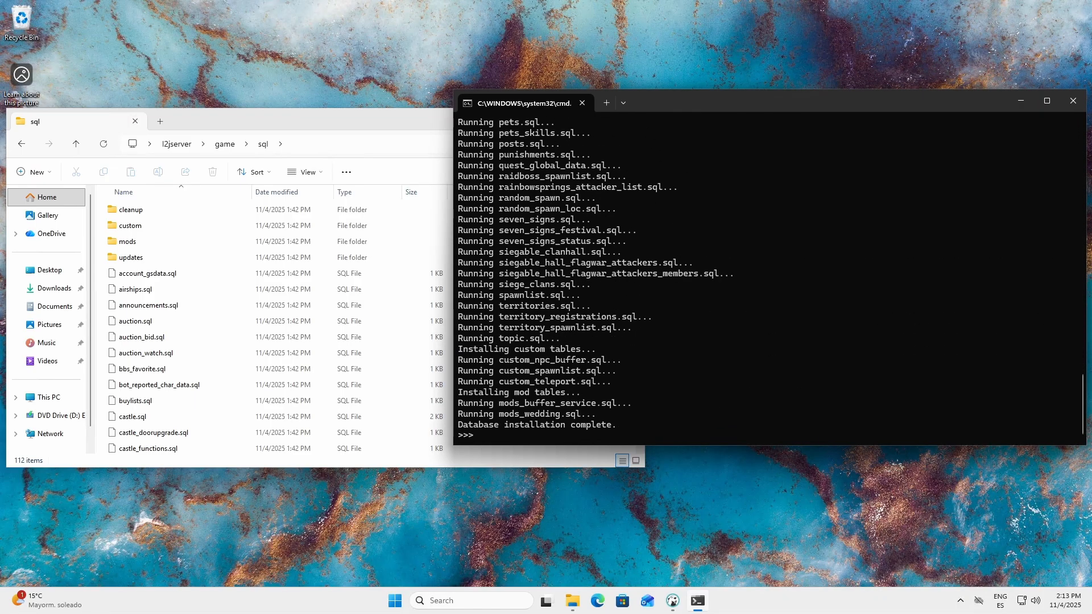
Step: Quit the L2J CLI and close the game sql folder window
type("quit")
key("Return")
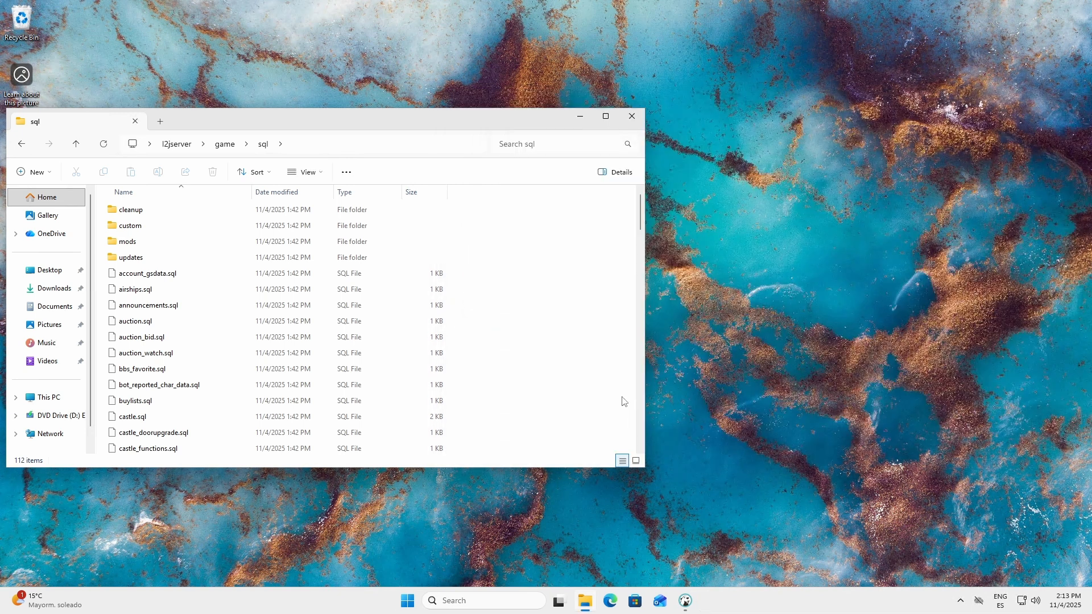
left_click_drag(447, 108, 579, 90)
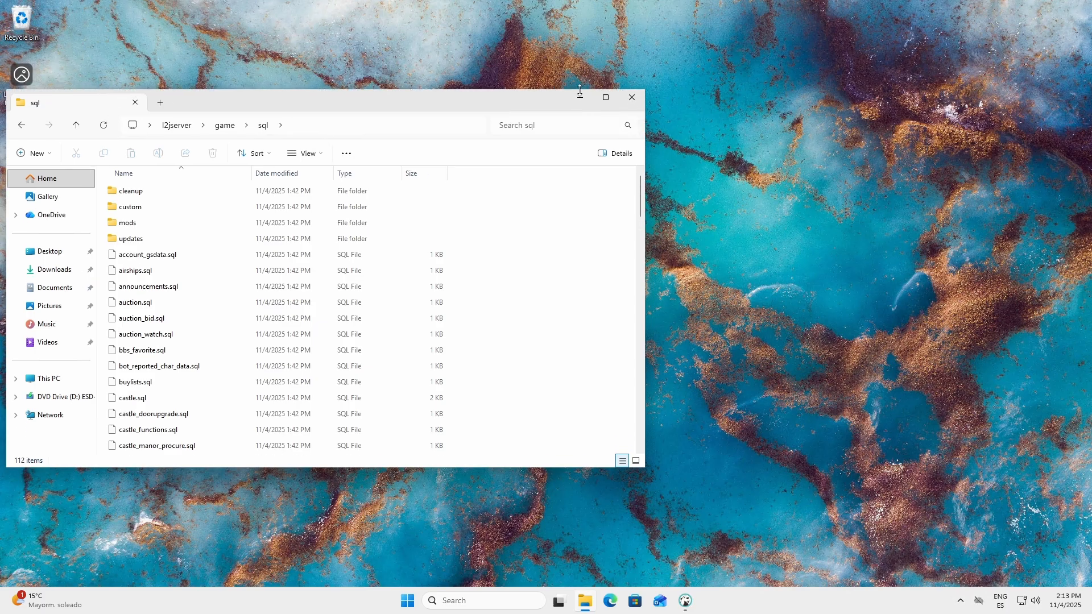
left_click_drag(456, 97, 652, 96)
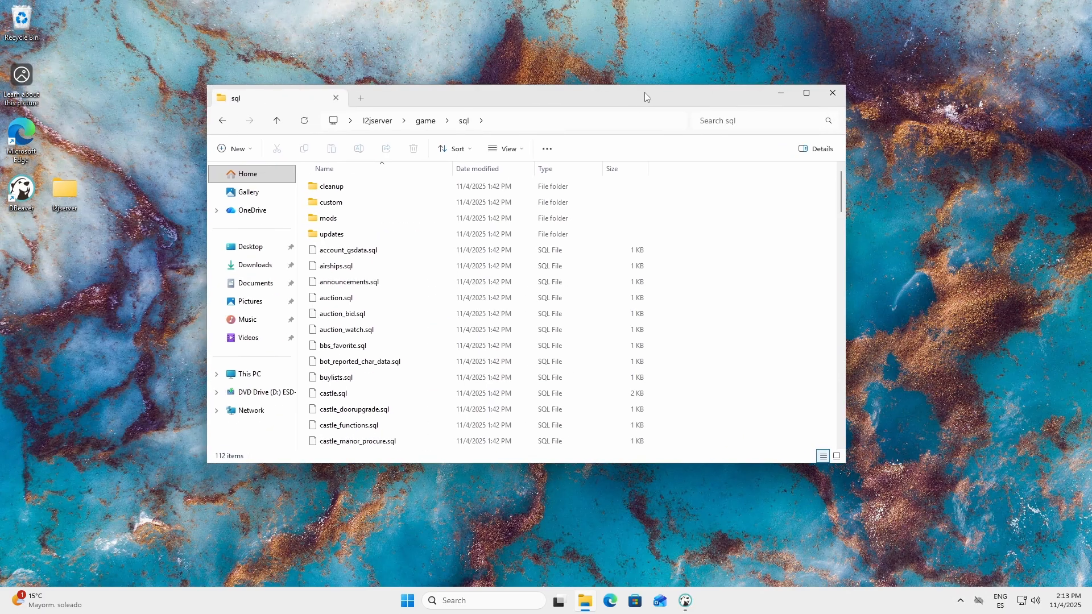
left_click(827, 97)
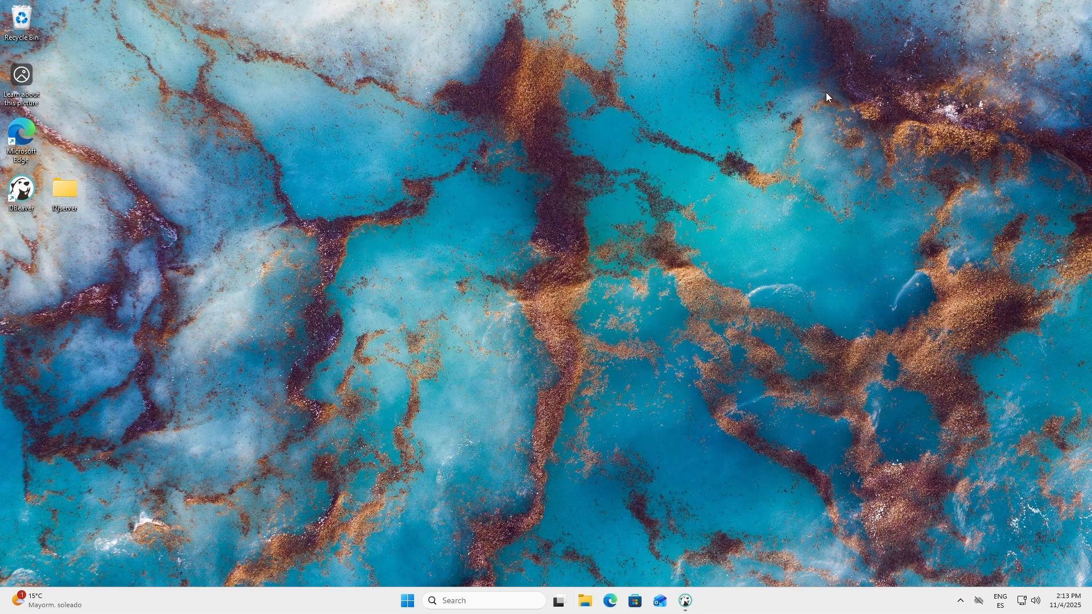
Step: Switch to DBeaver, refresh the l2jgs database, and check the tables installed in it
left_click(686, 602)
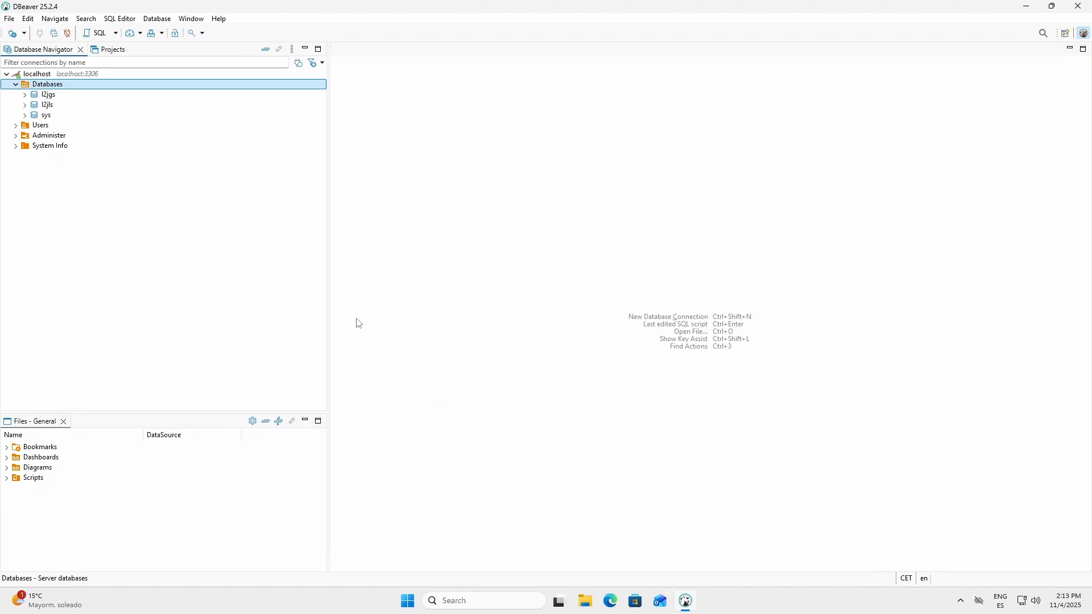
left_click(51, 96)
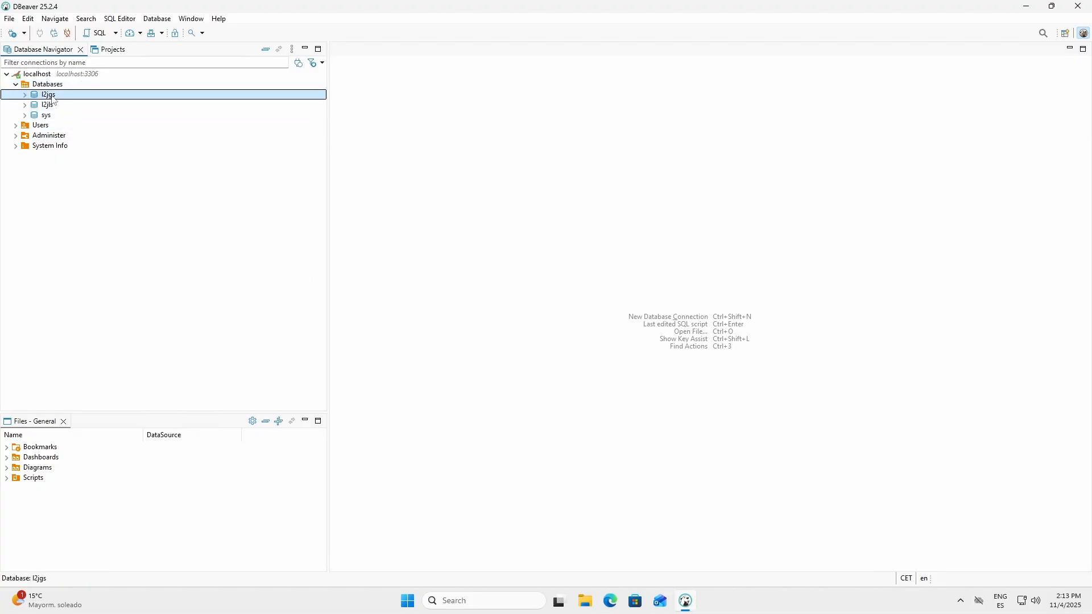
right_click(52, 100)
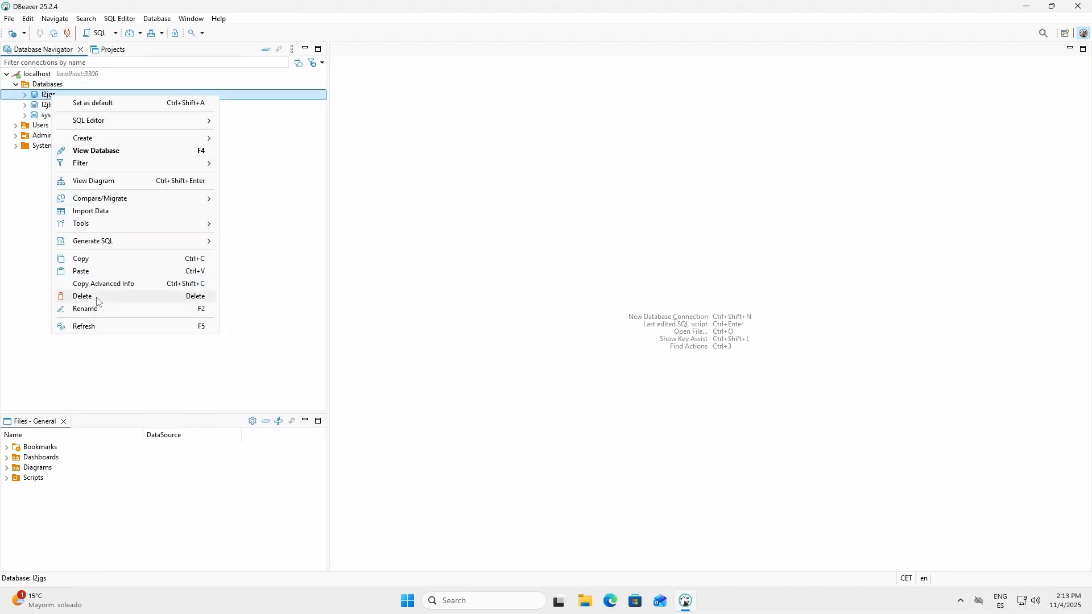
left_click(201, 327)
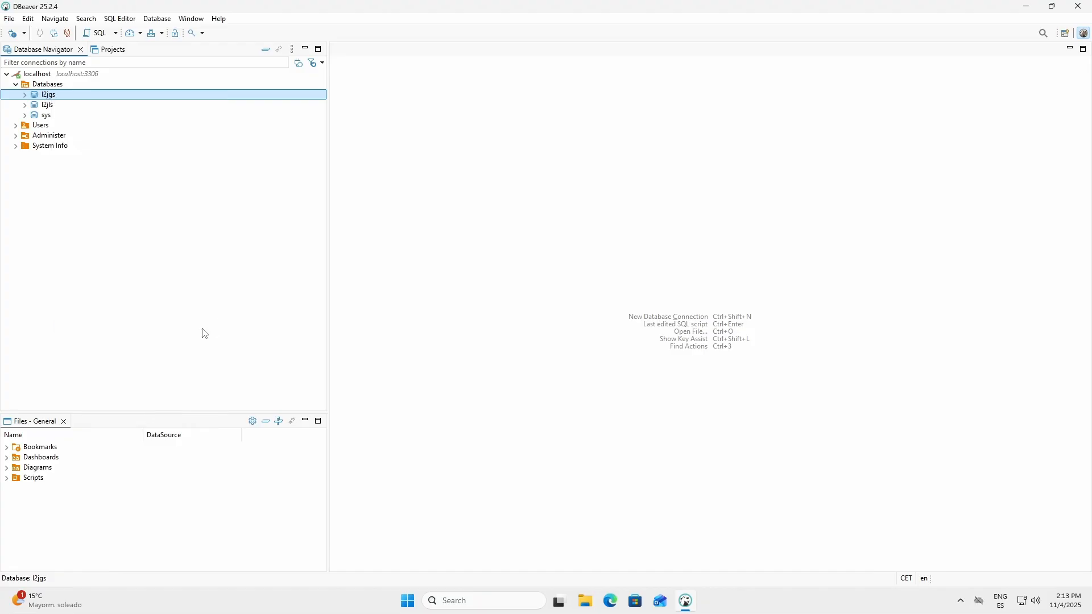
left_click(25, 94)
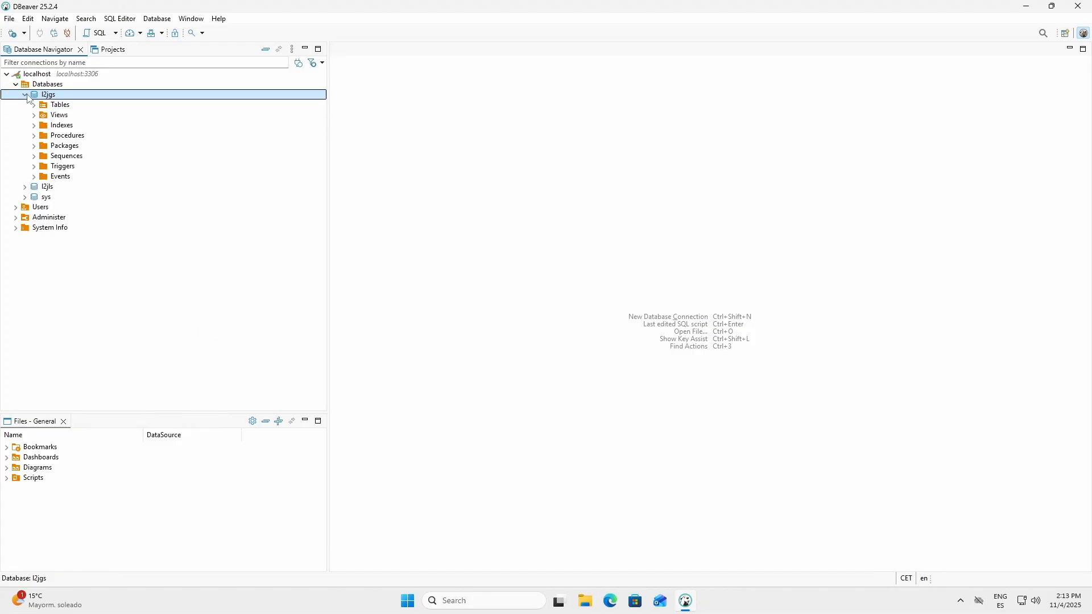
left_click(34, 105)
left_click(73, 106)
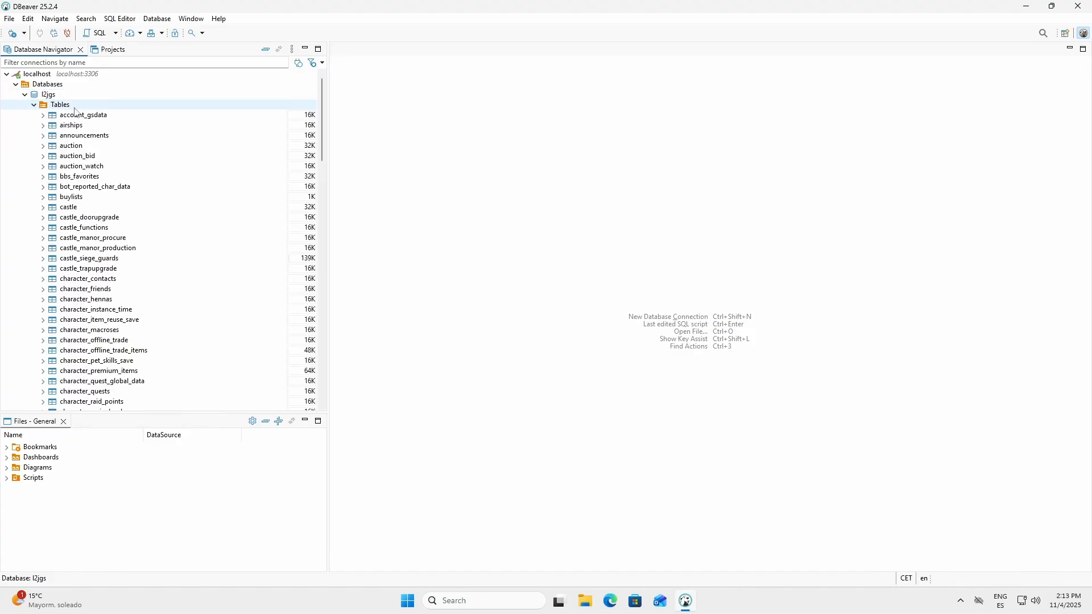
left_click(34, 105)
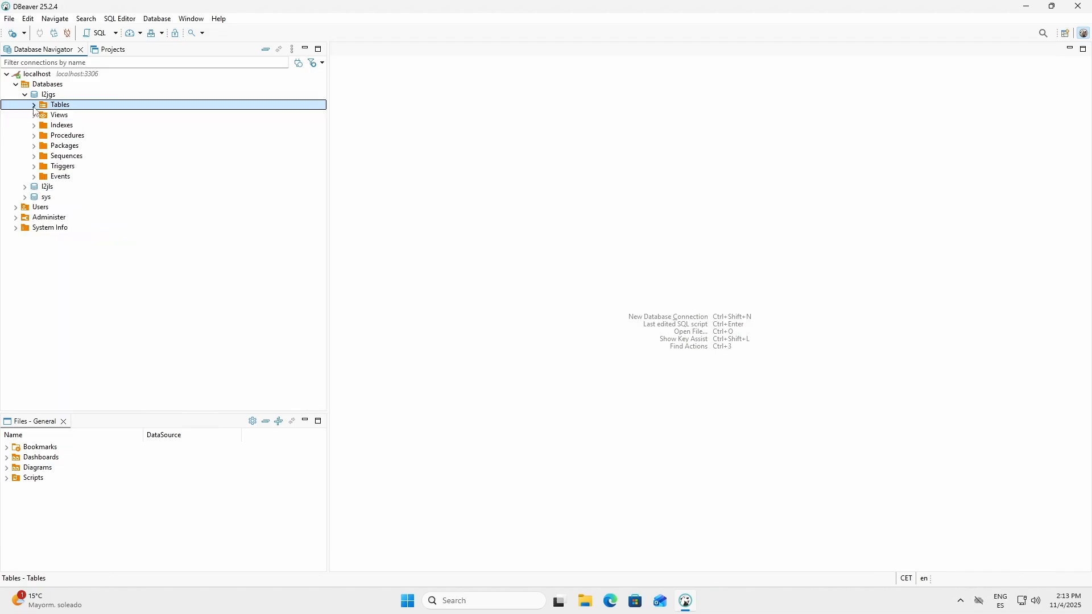
left_click(25, 95)
Step: Check the tables installed in the l2jls database, then collapse the tree back to the localhost connection
left_click(35, 105)
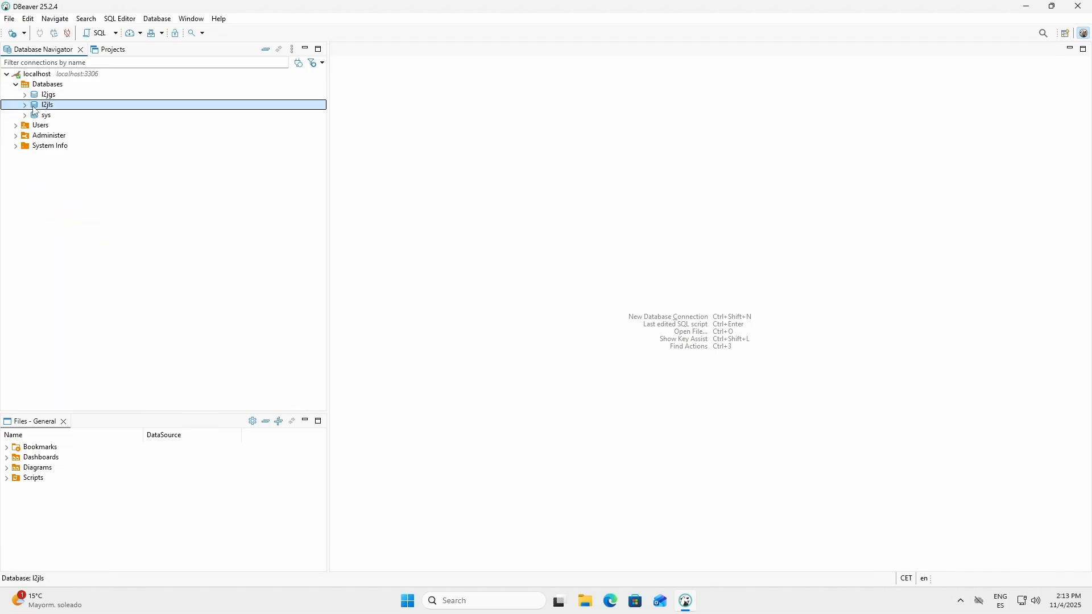
left_click(24, 104)
left_click(52, 117)
left_click(34, 115)
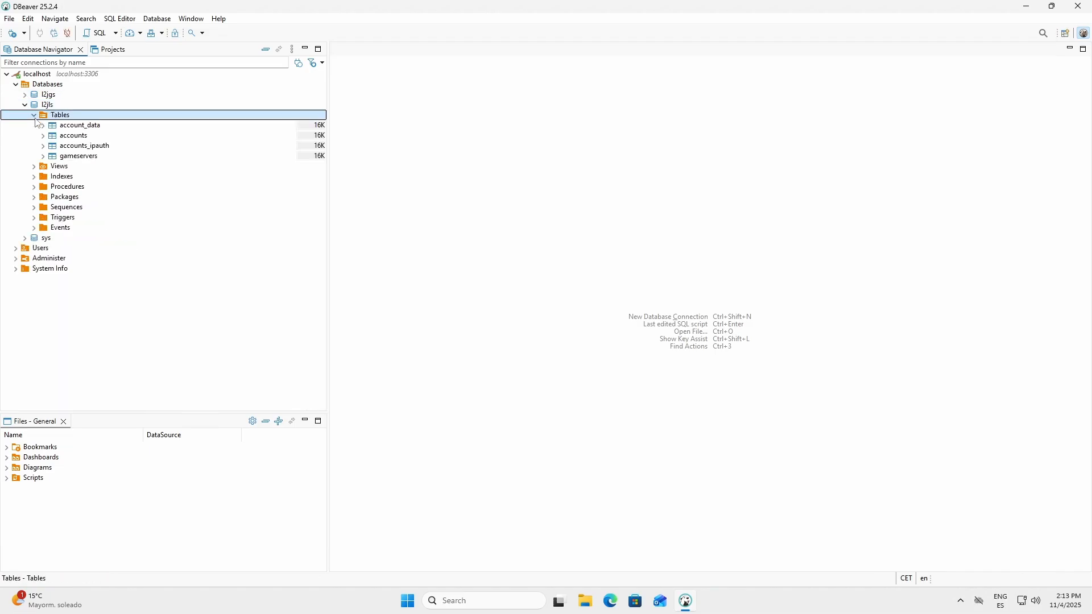
left_click(34, 115)
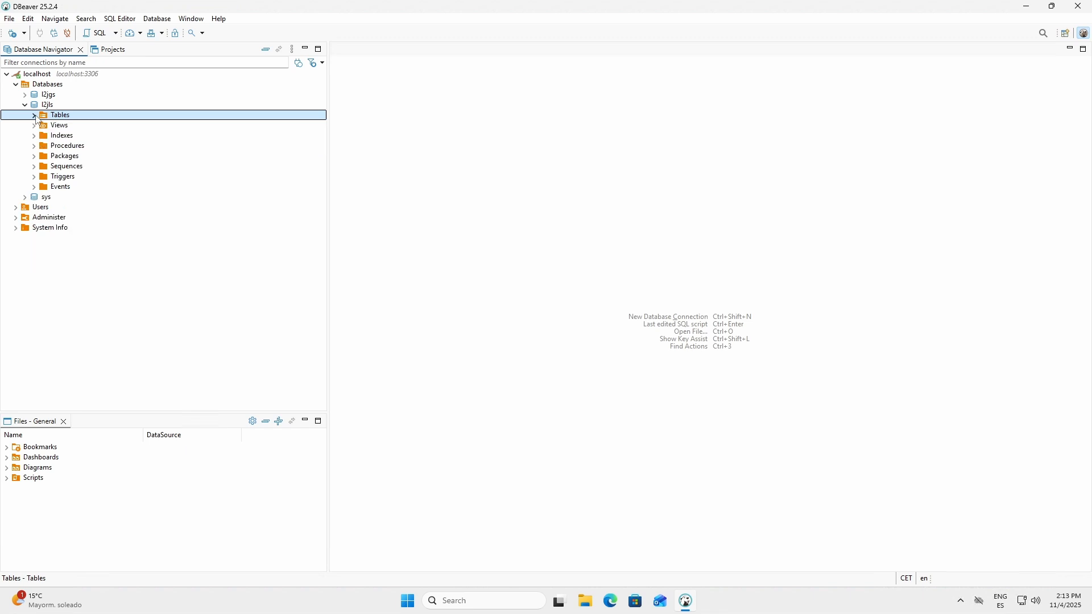
left_click(24, 105)
left_click(16, 84)
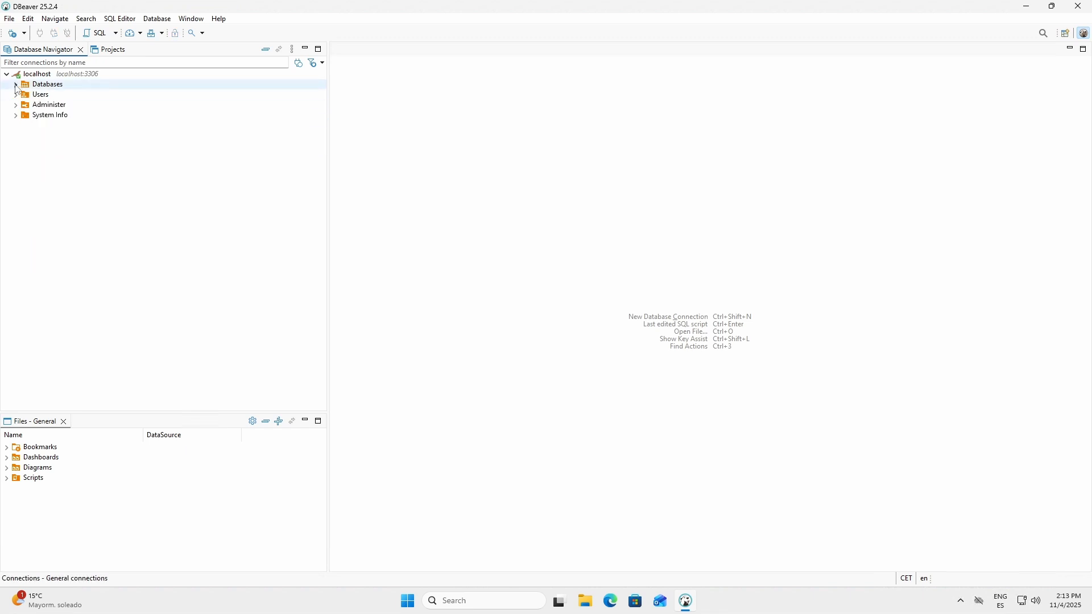
left_click(6, 75)
left_click(37, 76)
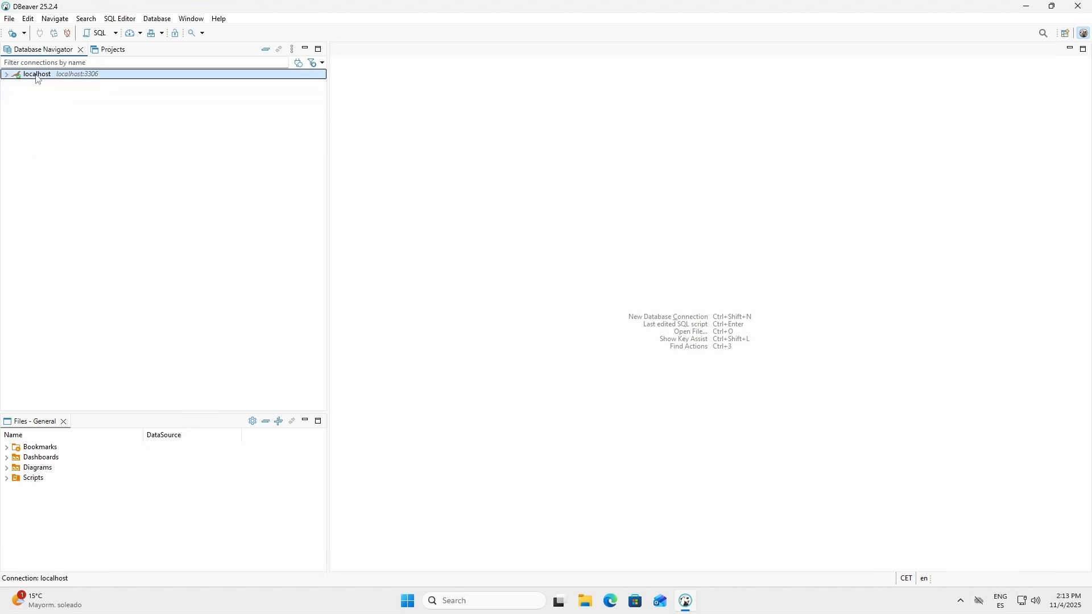
Step: Restore the DBeaver window to a smaller size and minimize it to leave the desktop clear
left_click(1050, 8)
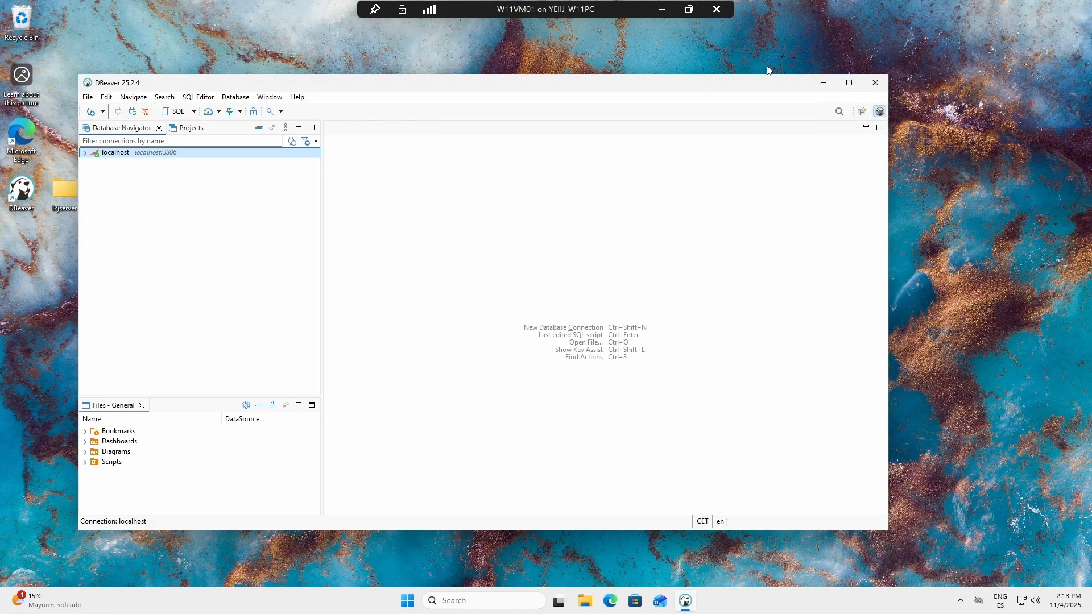
left_click(823, 83)
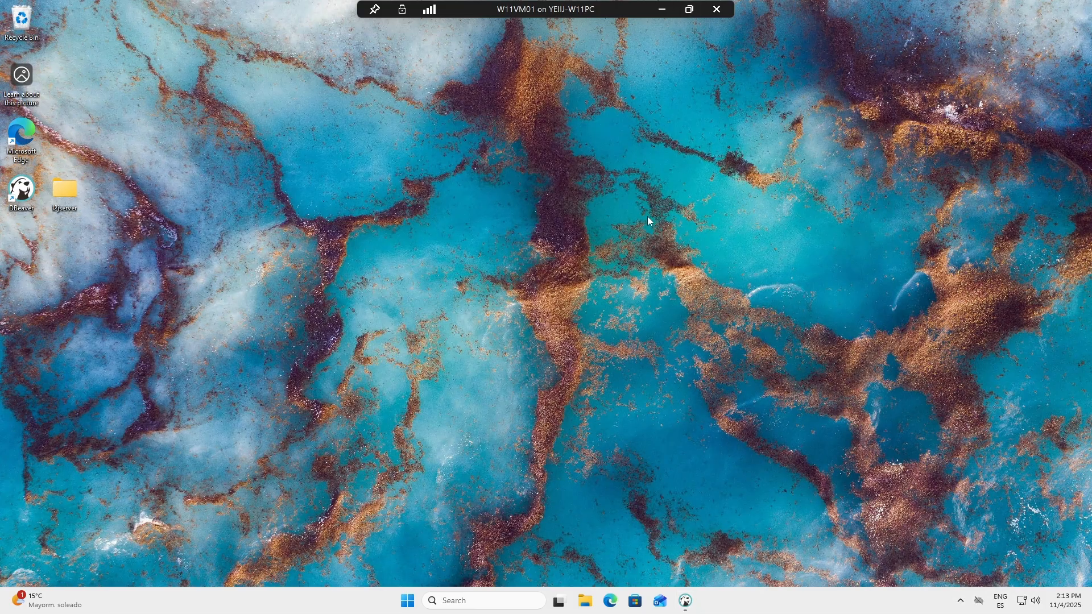
left_click(585, 601)
left_click(833, 93)
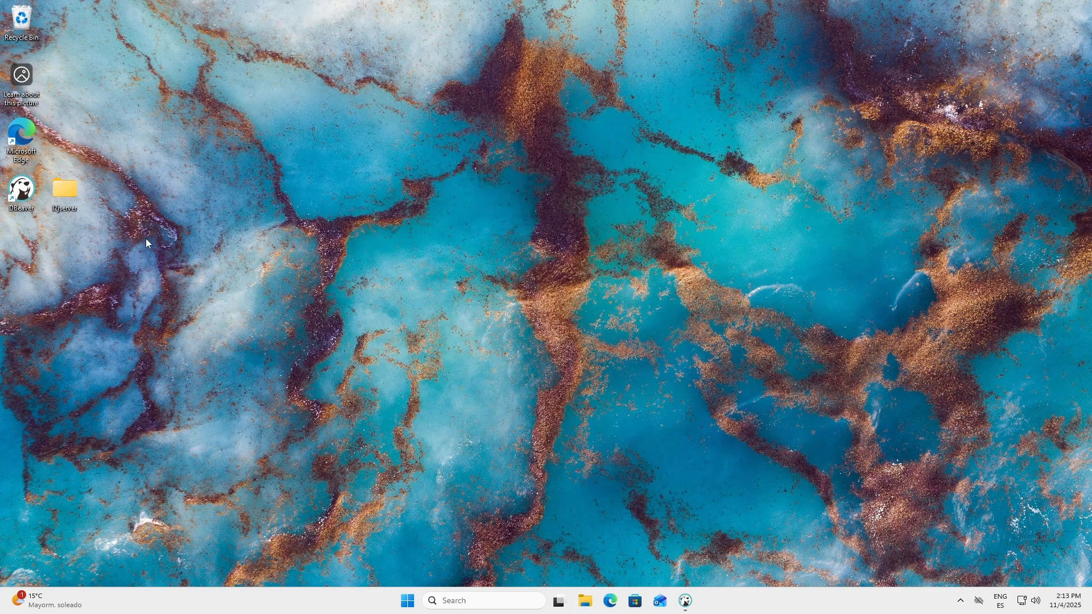
Step: Run startLoginServer.bat from the desktop's l2jserver\login folder and allow OpenJDK Platform binary through the Windows Firewall
double_click(66, 177)
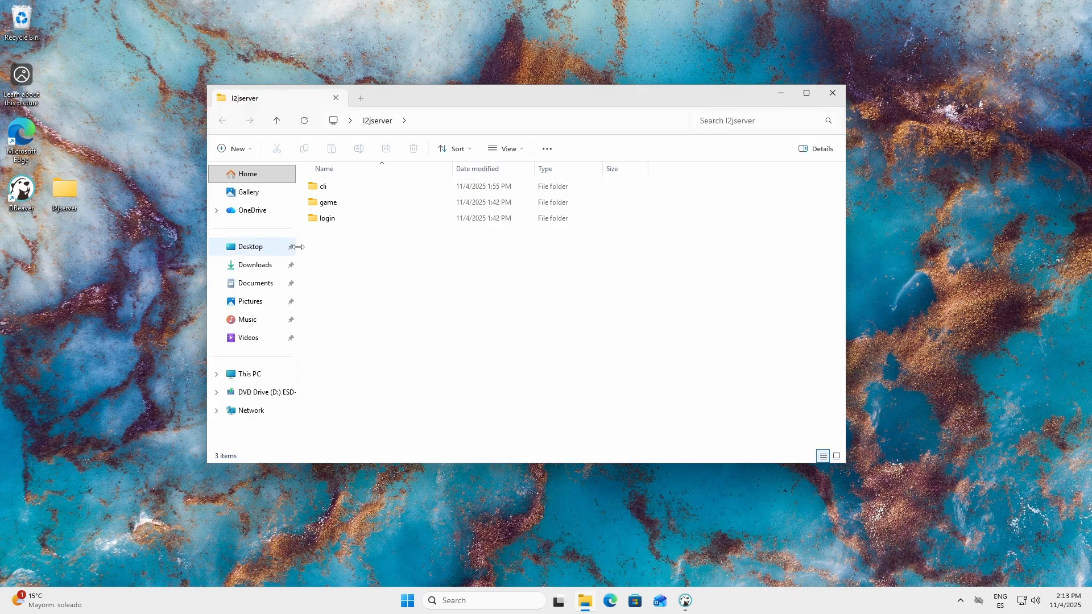
double_click(336, 218)
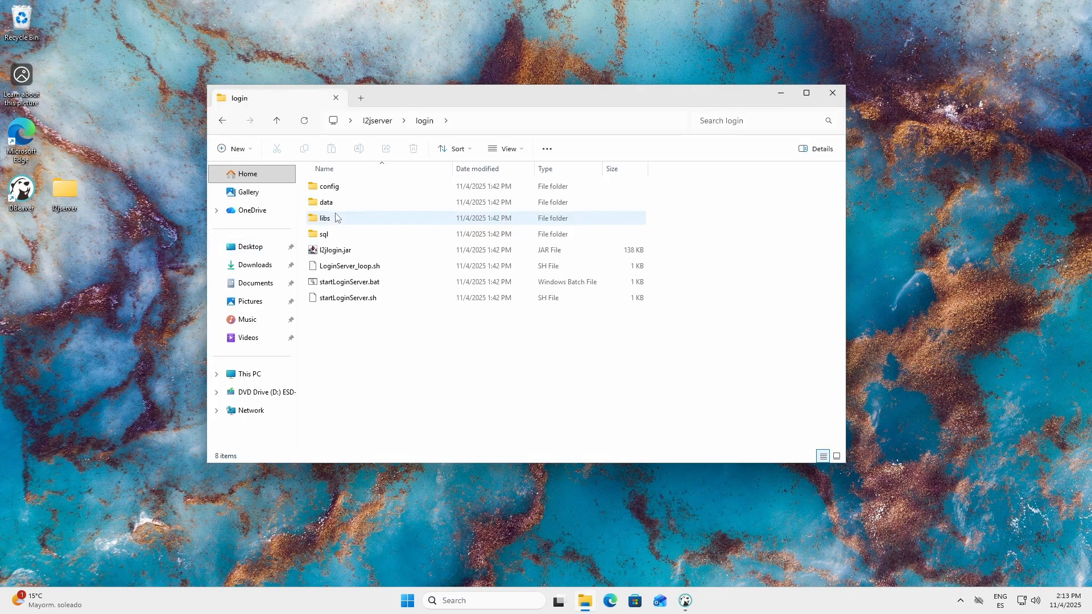
left_click(344, 283)
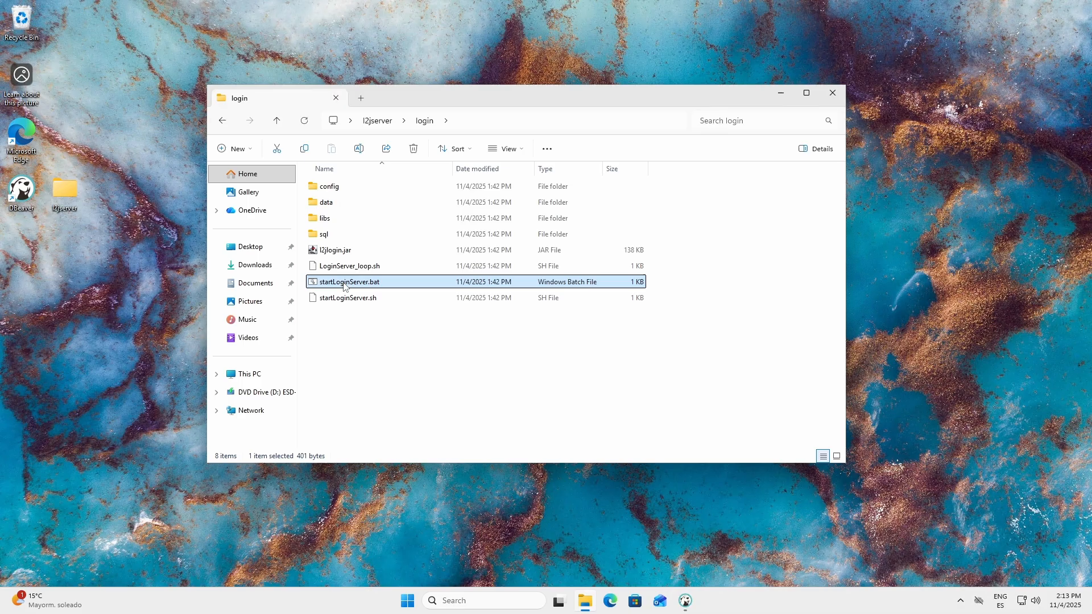
right_click(344, 287)
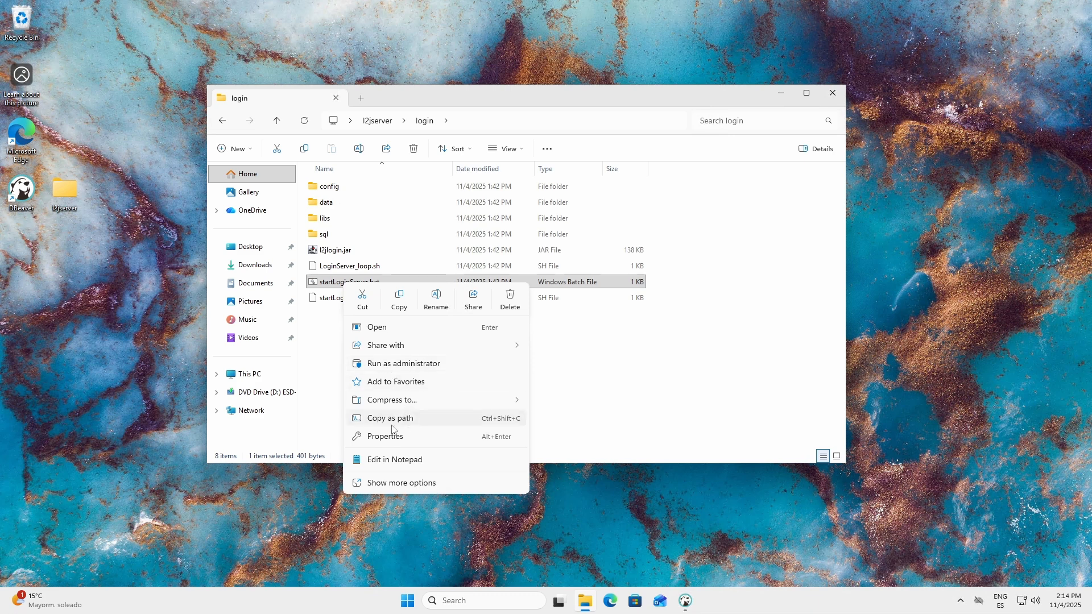
left_click(332, 362)
left_click(354, 283)
double_click(353, 283)
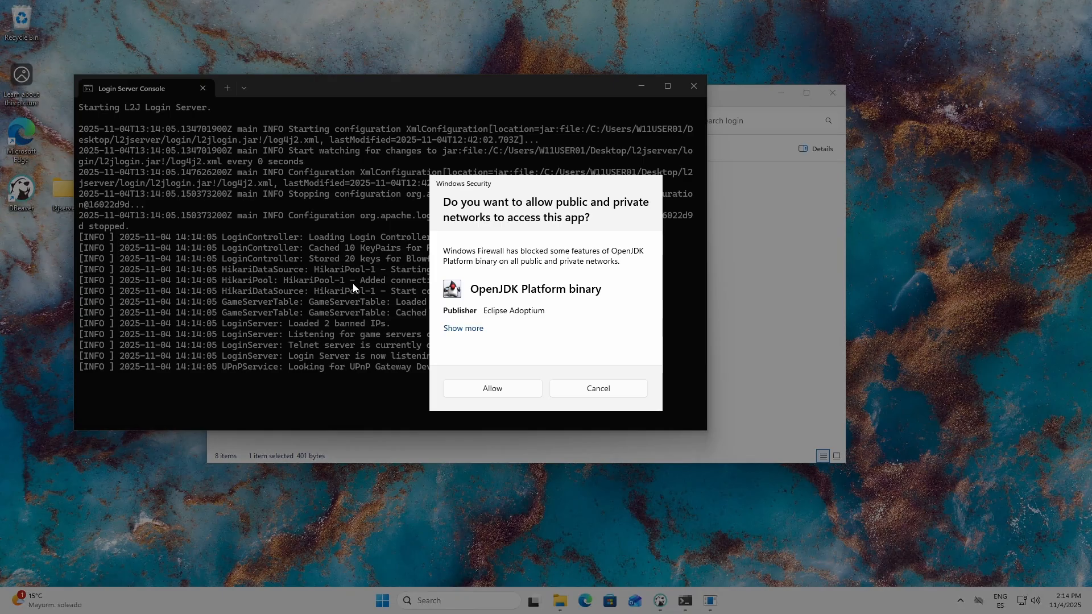
left_click(513, 393)
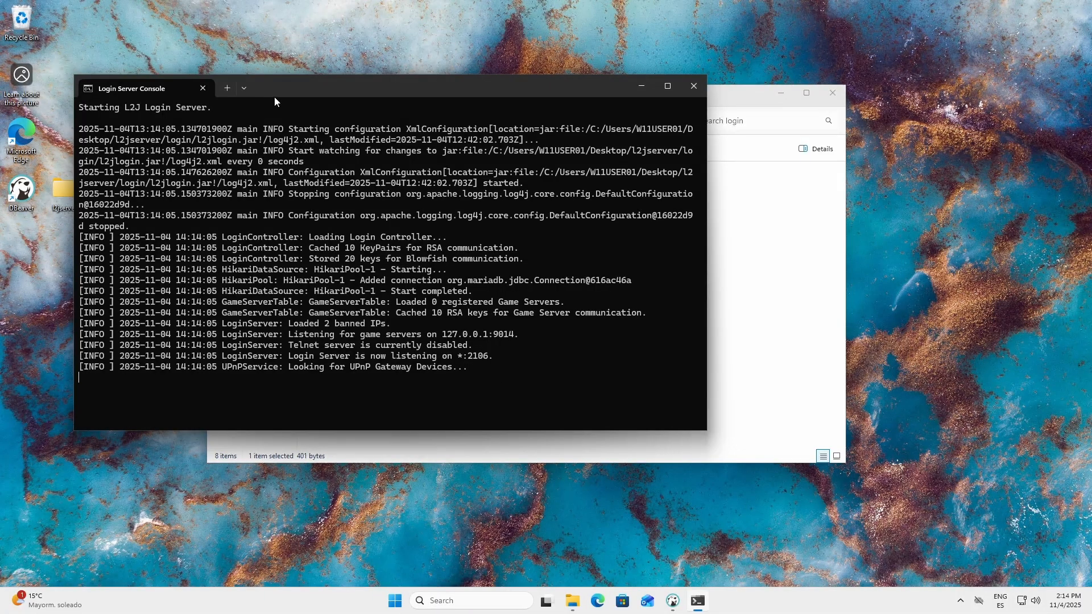
Step: Move the Login Server console aside and run startGameServer.bat from the l2jserver\game folder
left_click_drag(274, 98, 206, 253)
left_click(747, 262)
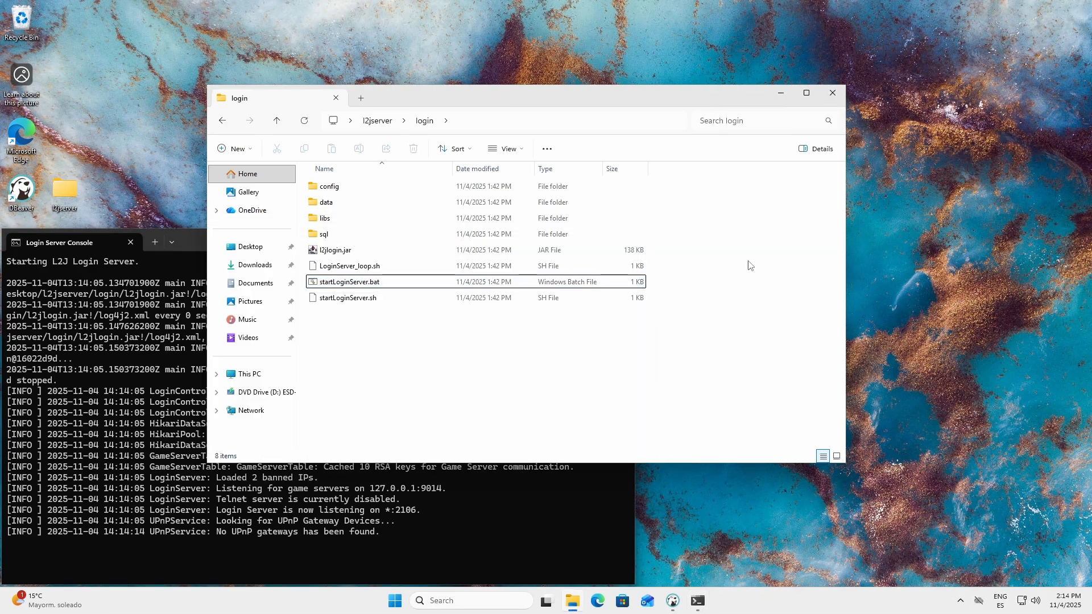
left_click(377, 121)
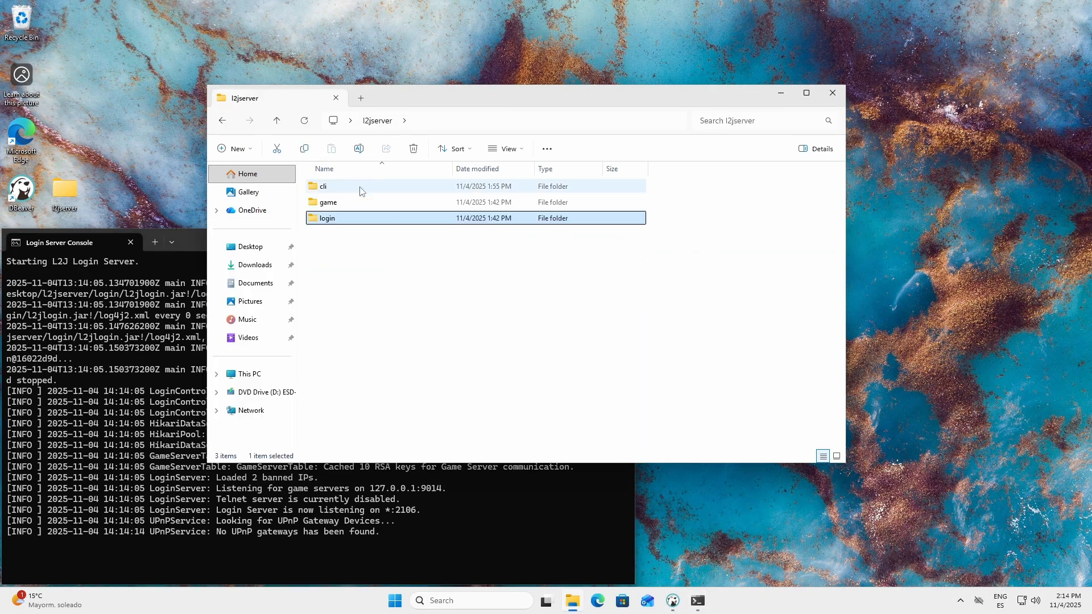
double_click(342, 203)
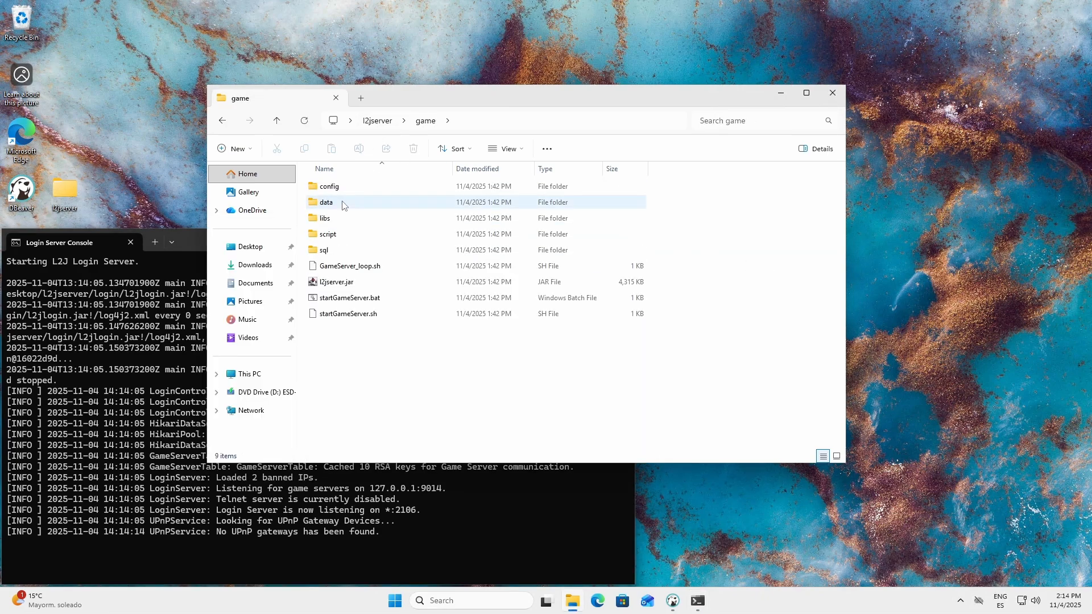
double_click(349, 297)
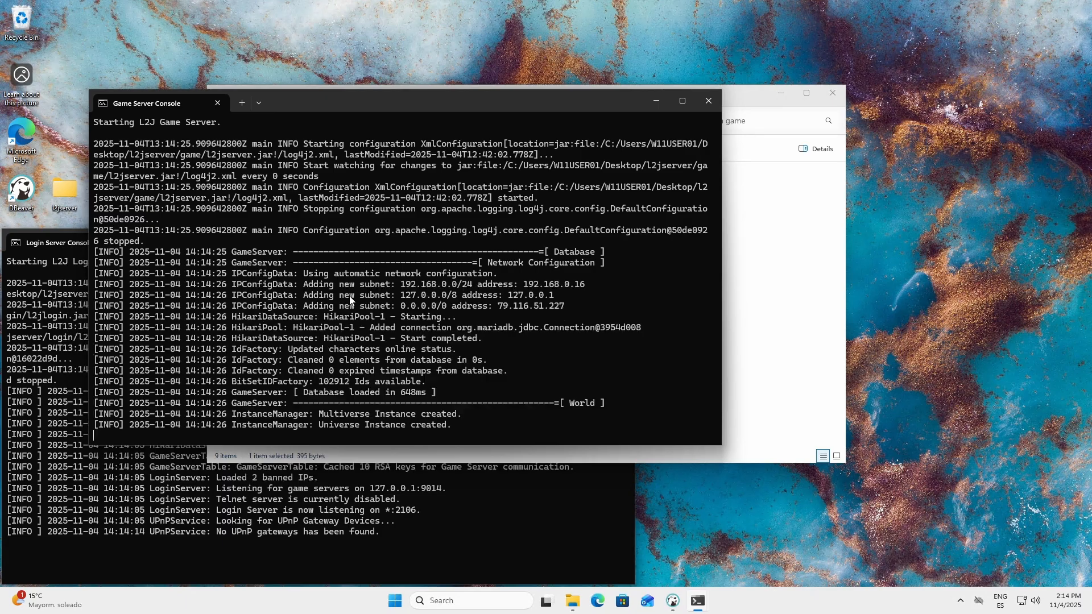
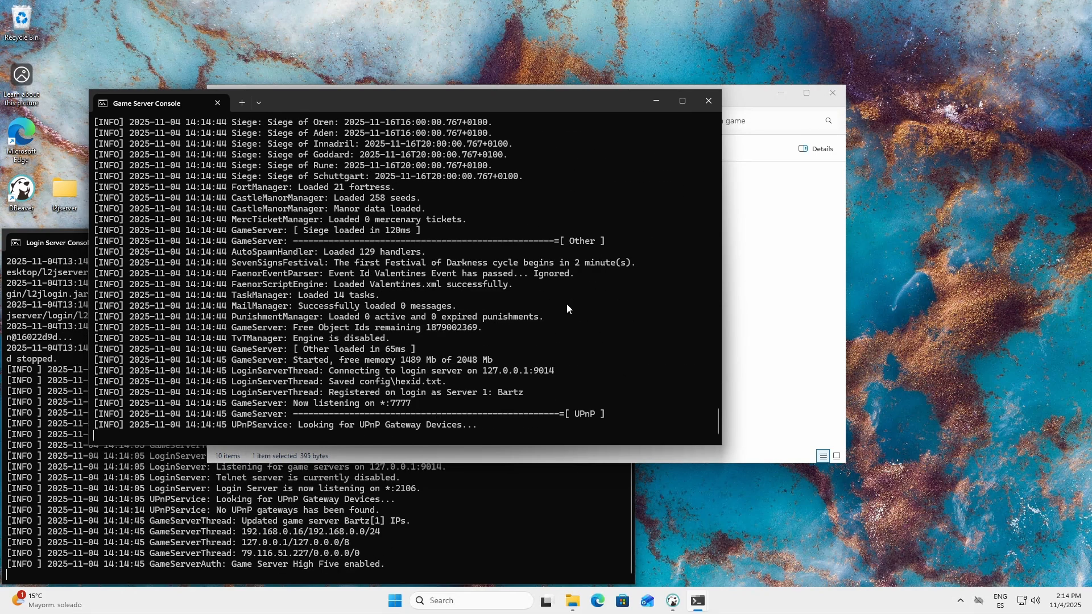
Step: Close the game folder's File Explorer window and place the Game Server Console beside the Login Server Console
left_click(758, 255)
left_click(837, 94)
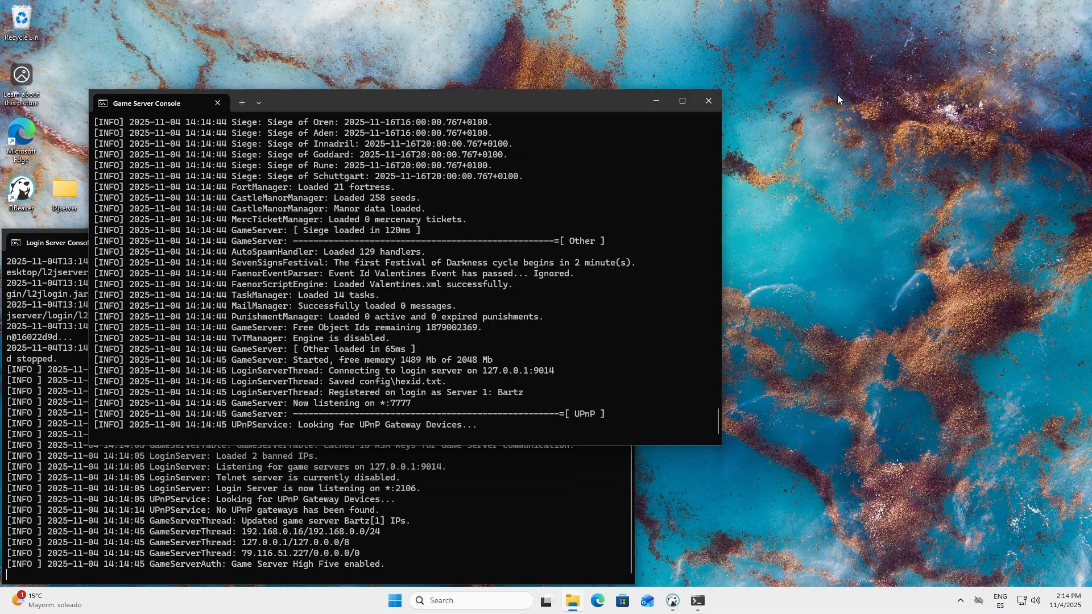
left_click_drag(452, 116, 817, 256)
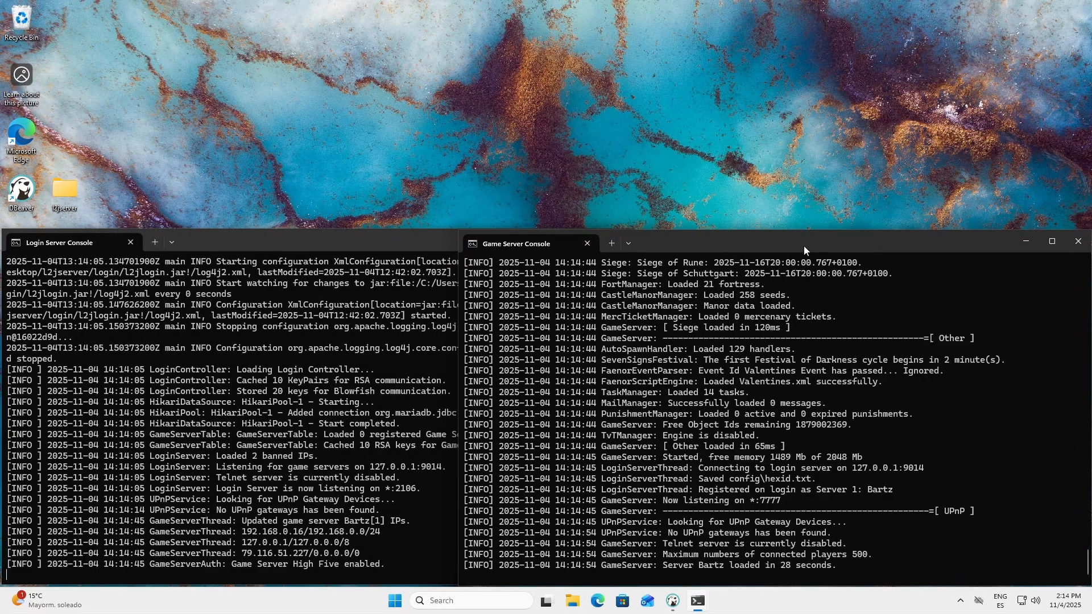
Step: Take the W11VM01 virtual machine connection out of full screen so it runs in a window on the host desktop
mouse_move(523, 4)
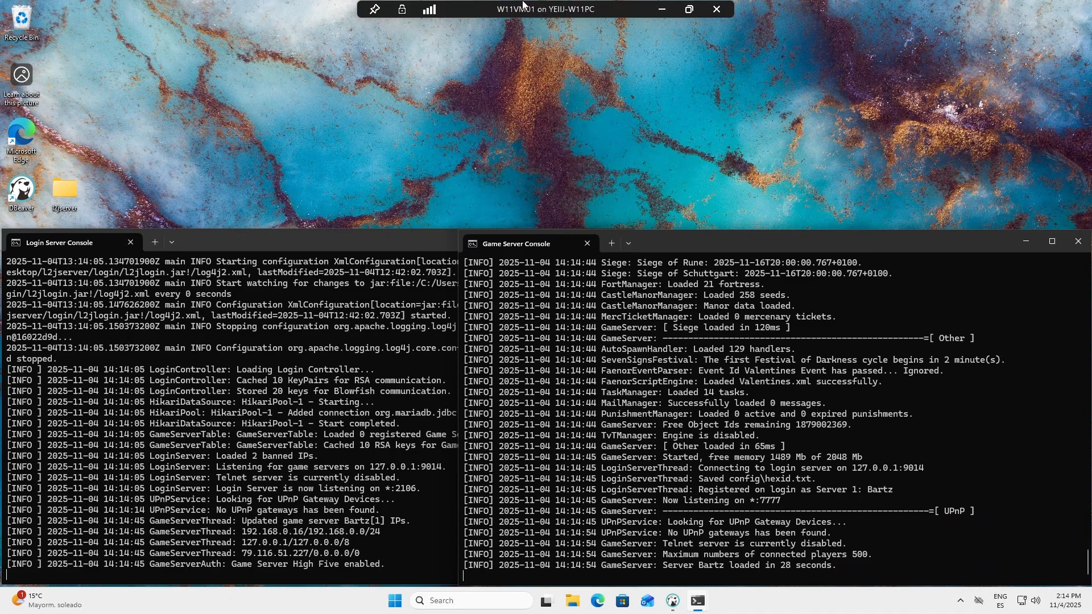
left_click(690, 11)
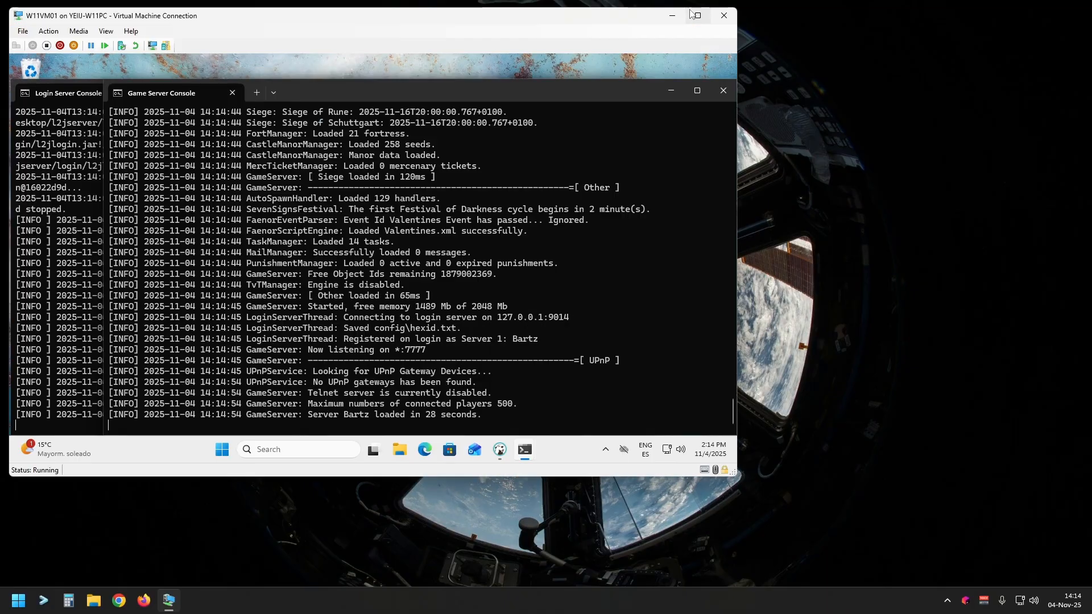
mouse_move(698, 15)
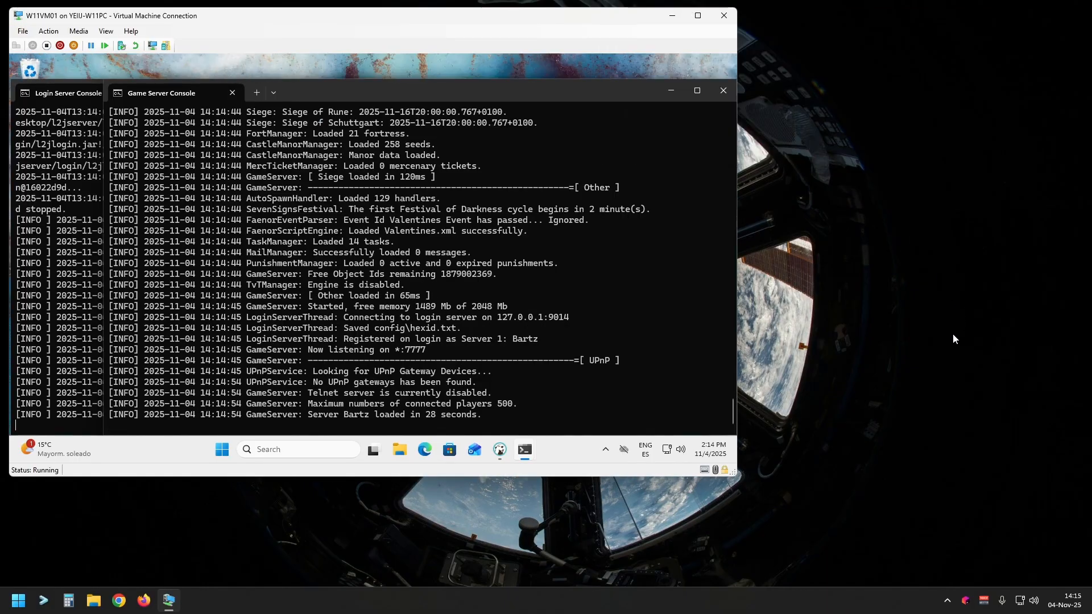
left_click(952, 338)
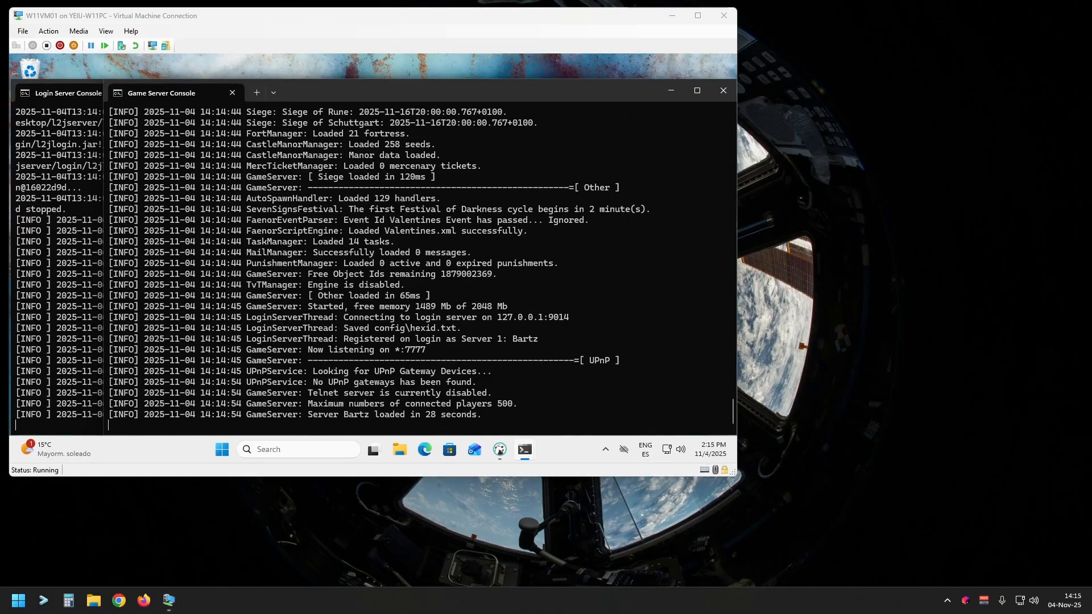
left_click(567, 350)
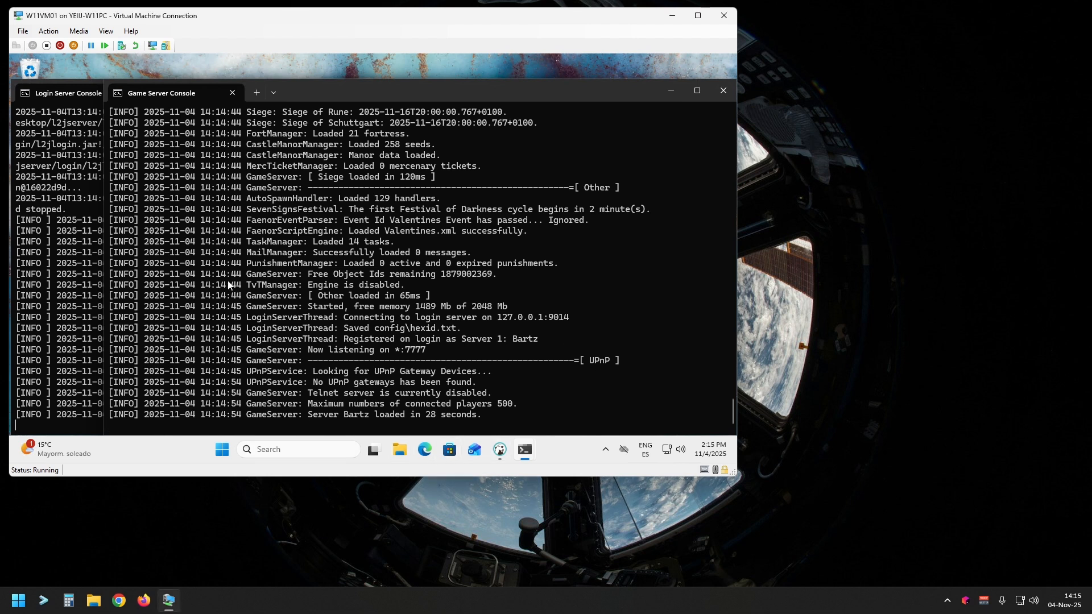
Step: Run ipconfig /all in a new PowerShell tab to check the virtual machine's IPv4 address, and close the tab
left_click(256, 92)
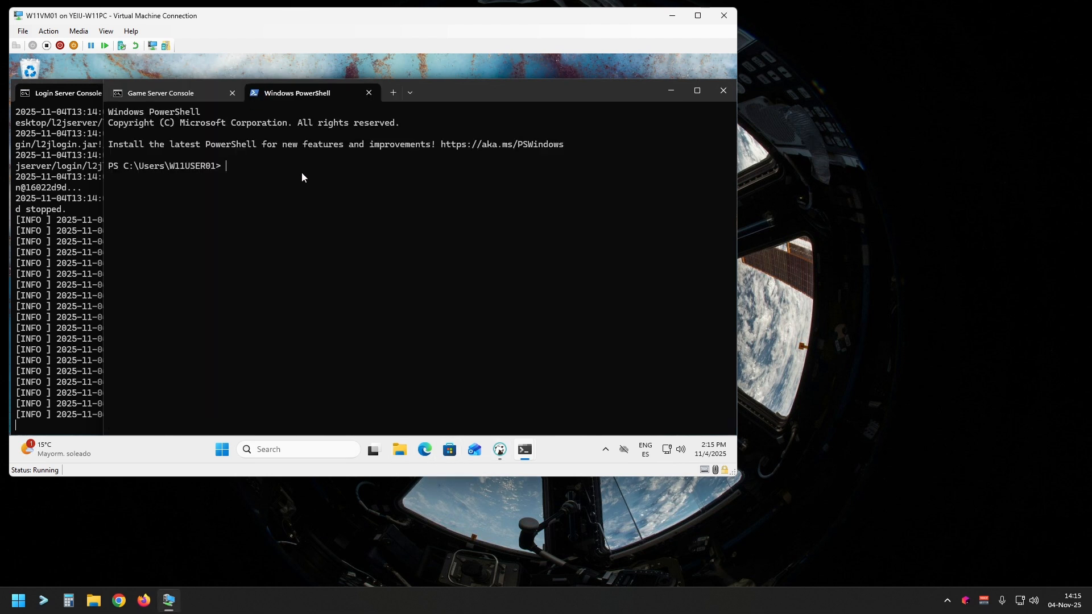
type("ipcofig /all")
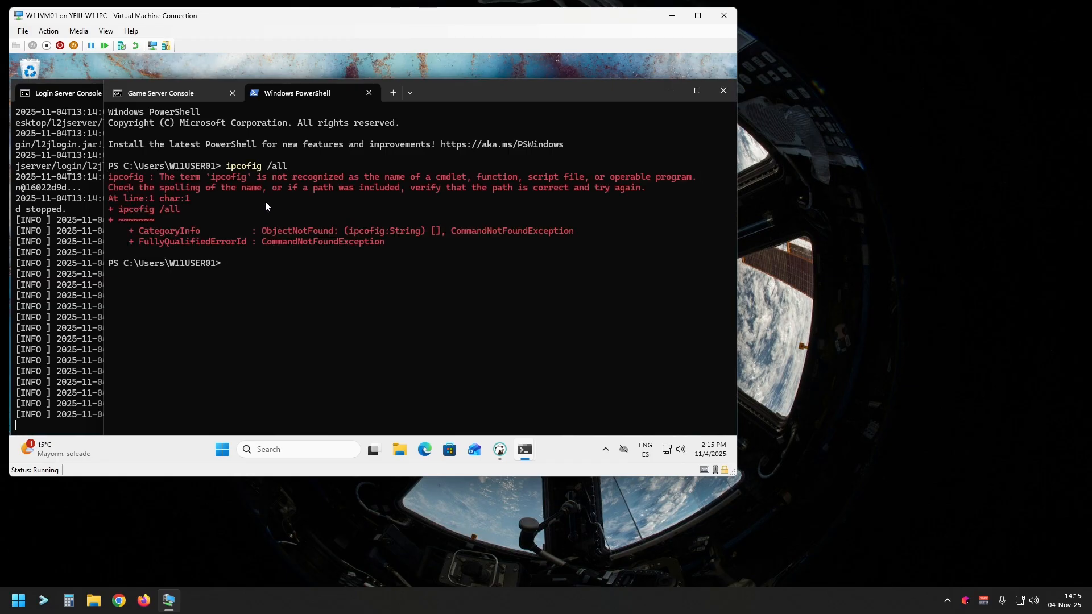
key("Up")
key("Return")
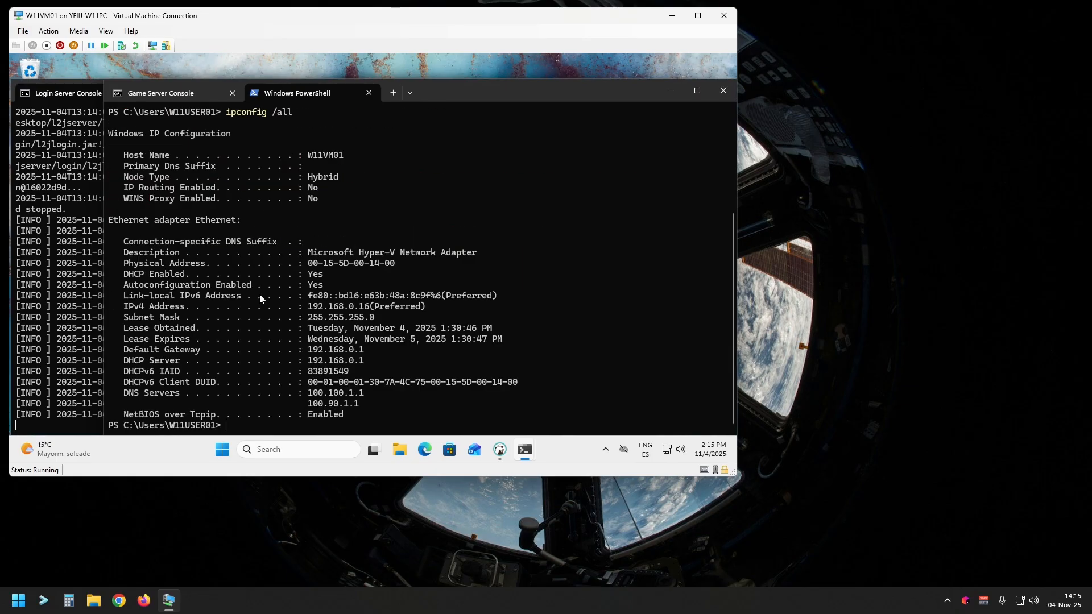
left_click_drag(130, 309, 267, 310)
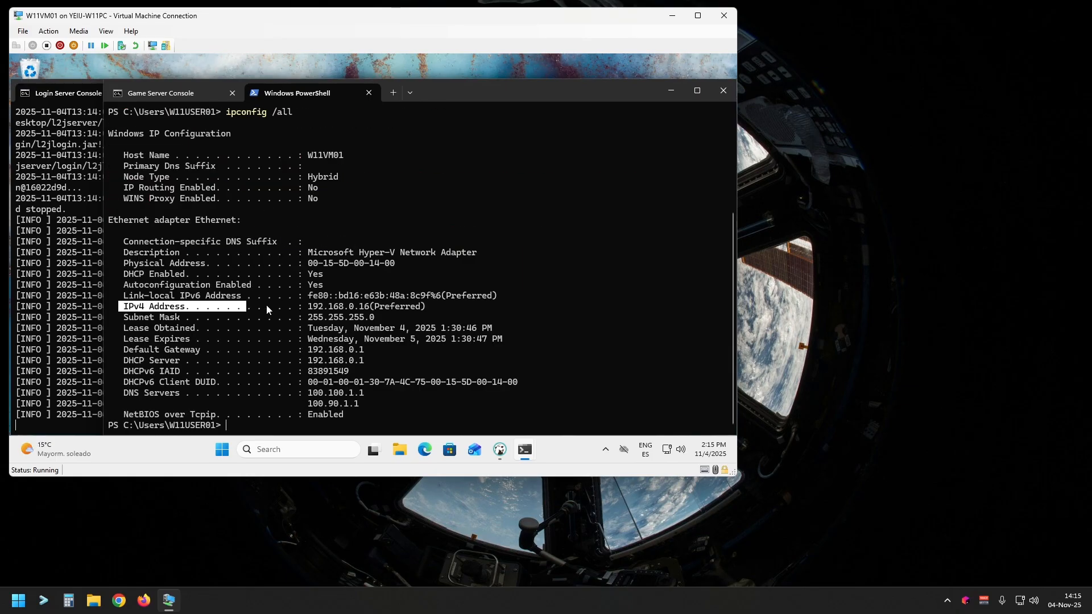
left_click(357, 314)
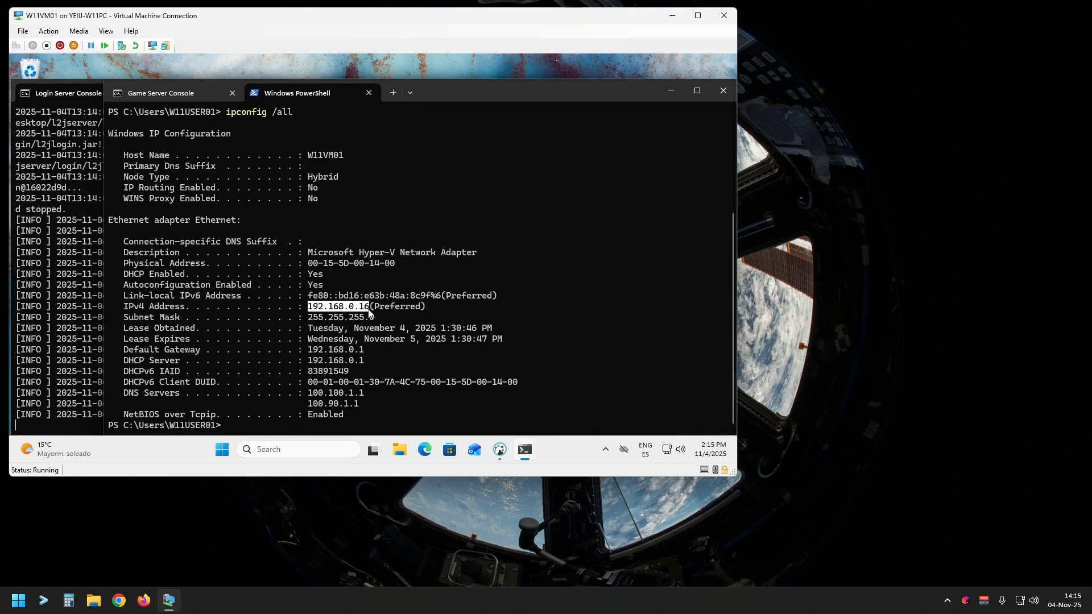
left_click(369, 93)
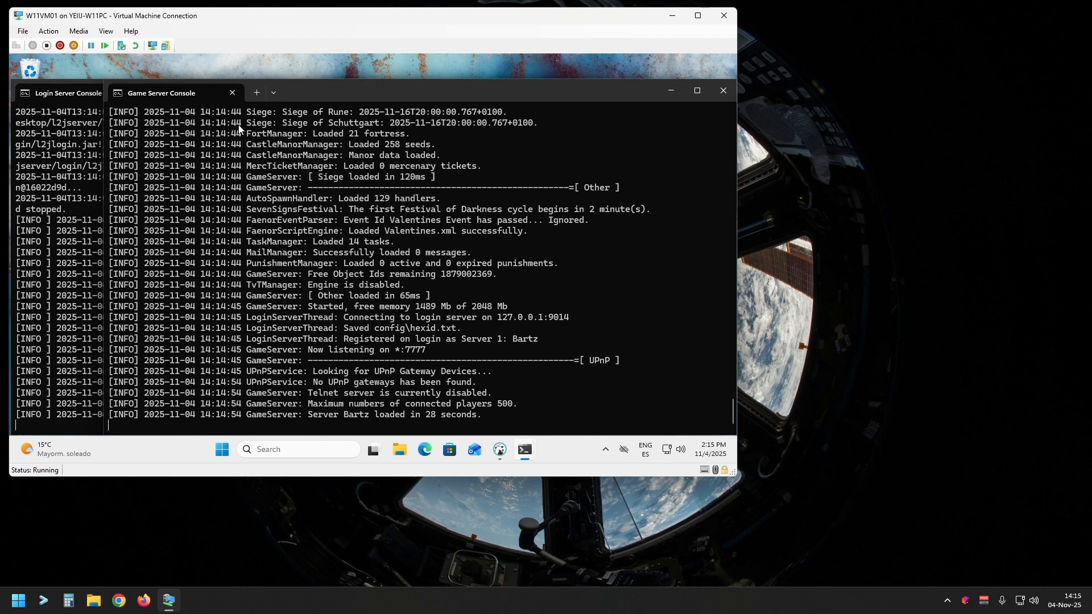
Step: Close l2.bat in Notepad and arrange the Game Server Console and the Lineage II client window so both consoles stay in view
left_click_drag(182, 93, 531, 98)
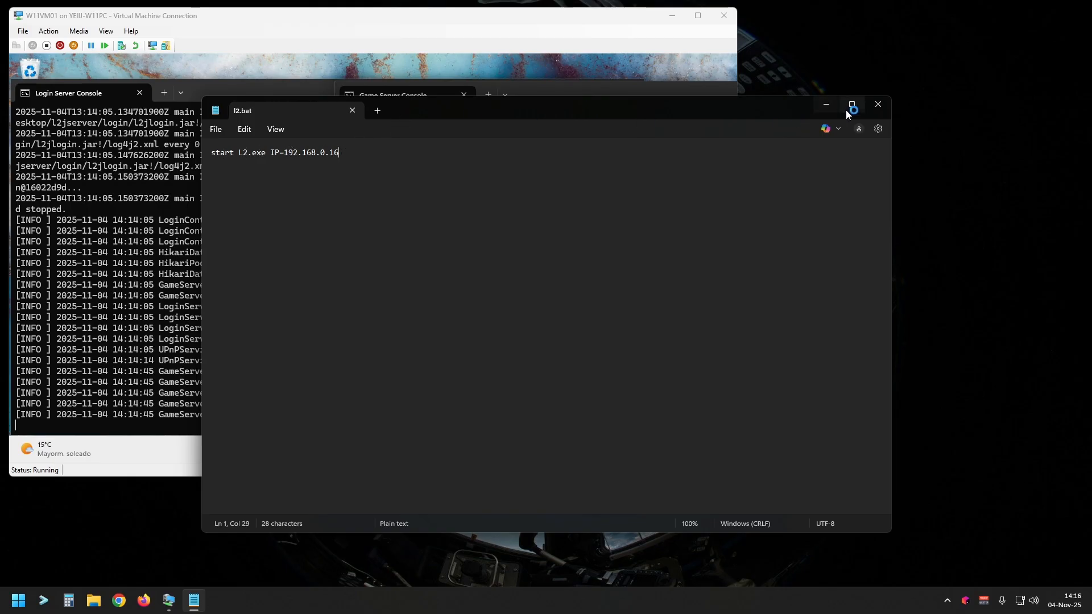
left_click(878, 105)
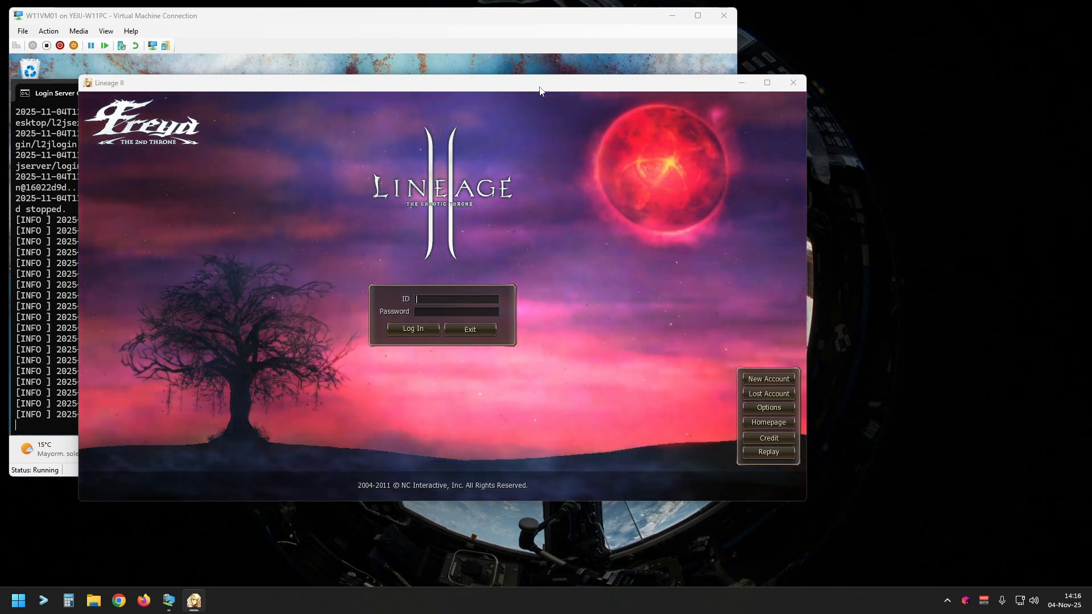
left_click_drag(540, 91, 822, 171)
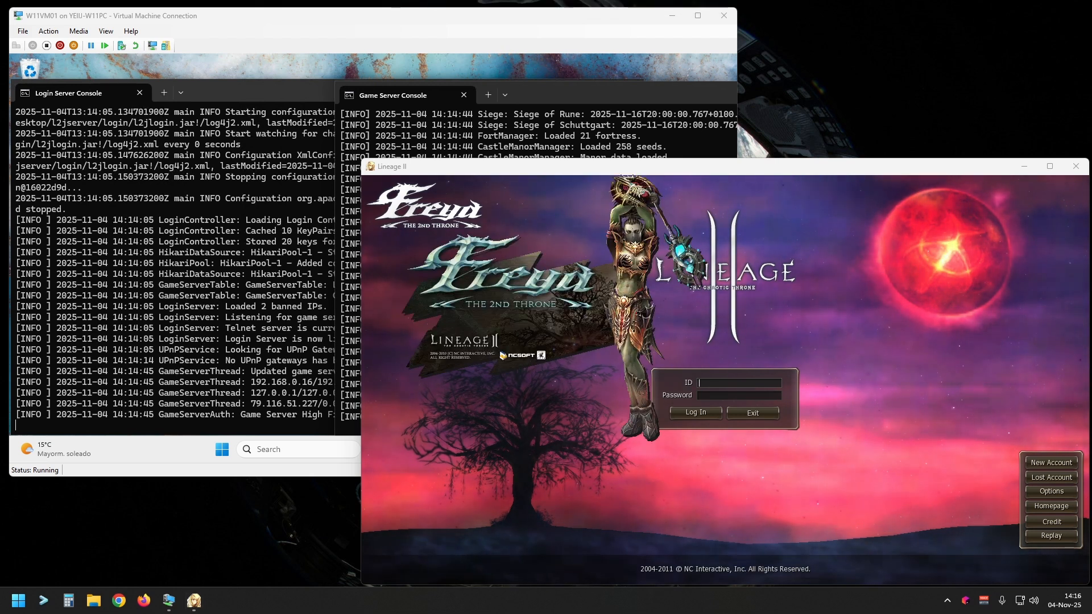
Step: Log in to the Lineage II client with the ID admin and the account password
left_click(722, 389)
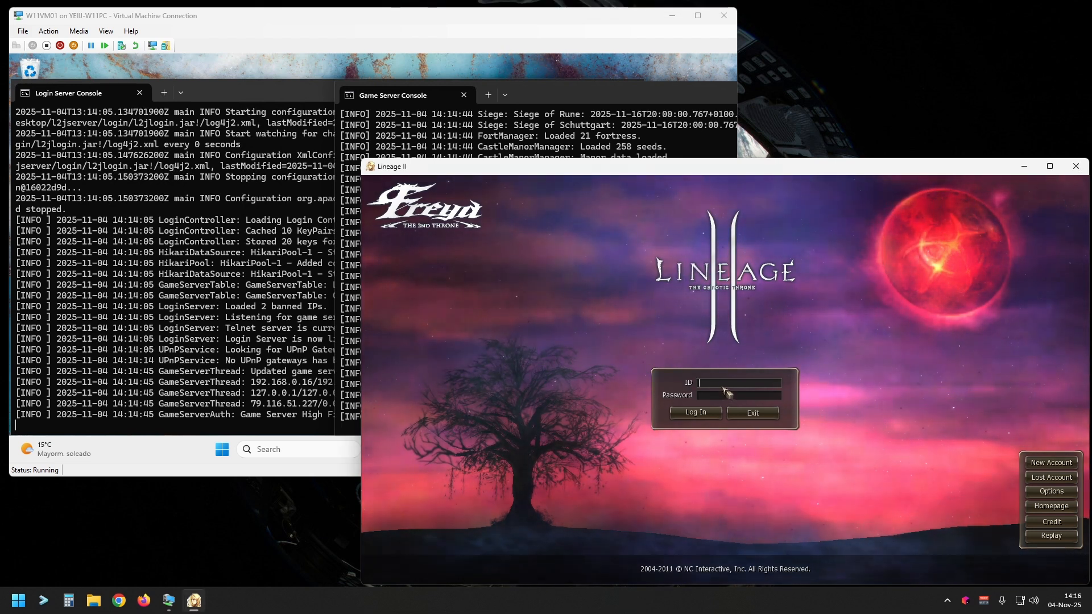
type("admin")
key("Tab")
type("***")
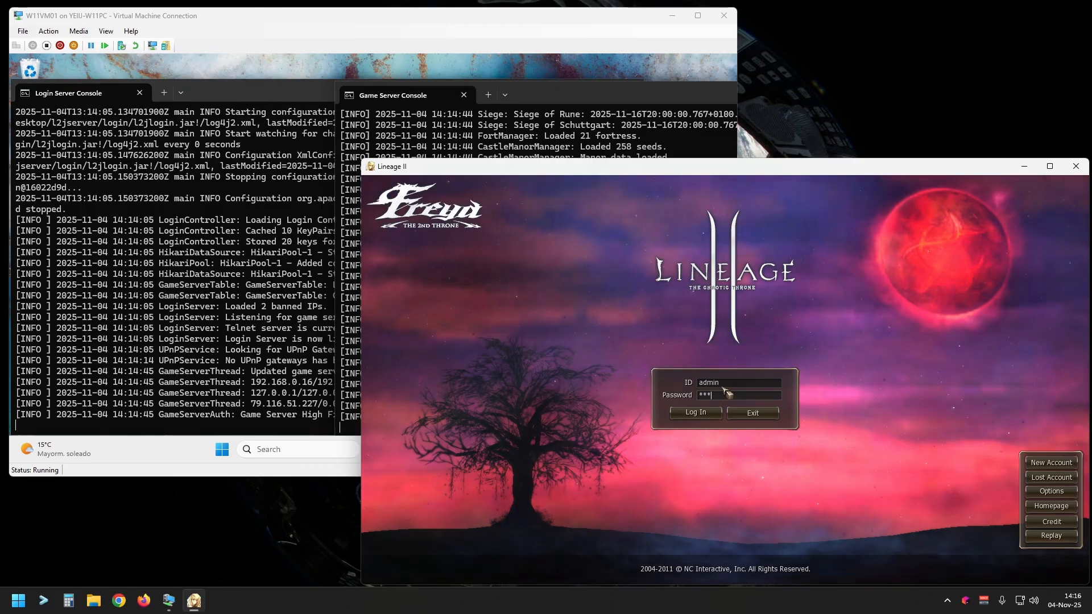
key("Return")
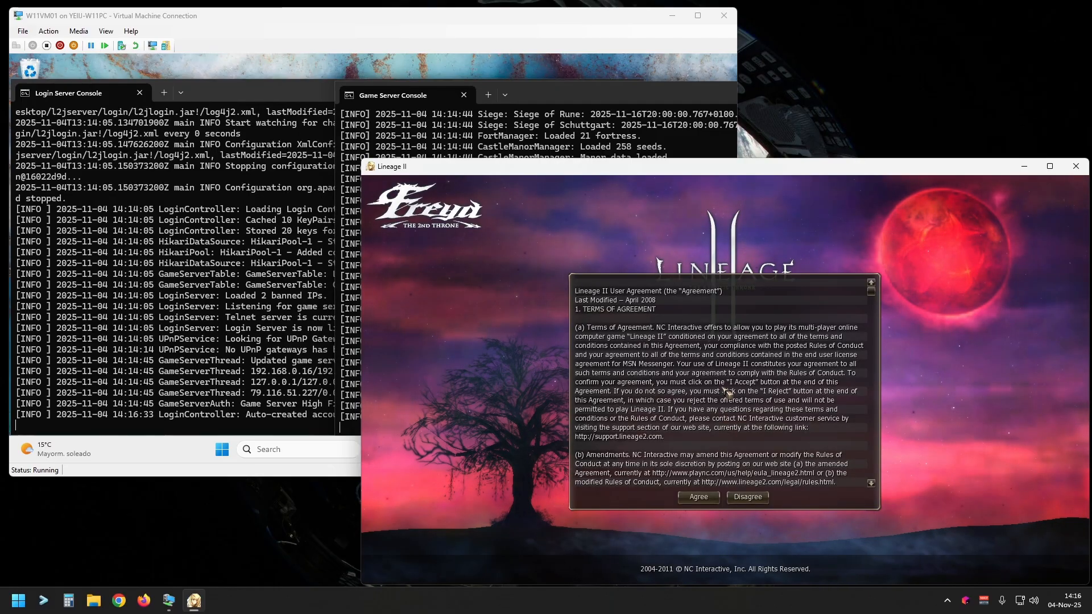
Step: Check the login and game server consoles for the new login, and accept the Lineage II User Agreement
left_click(109, 329)
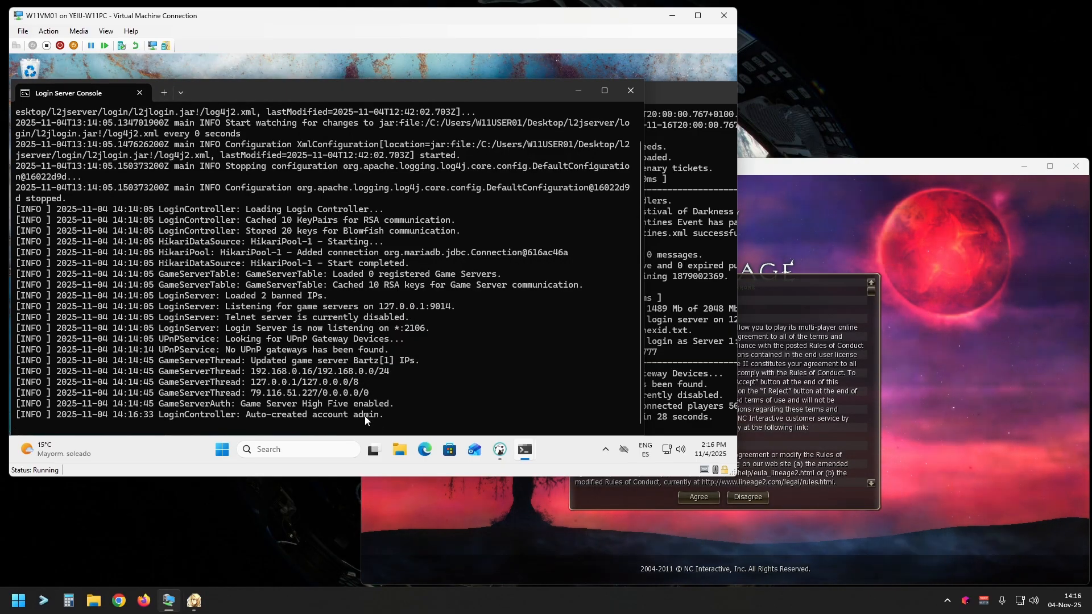
left_click(696, 380)
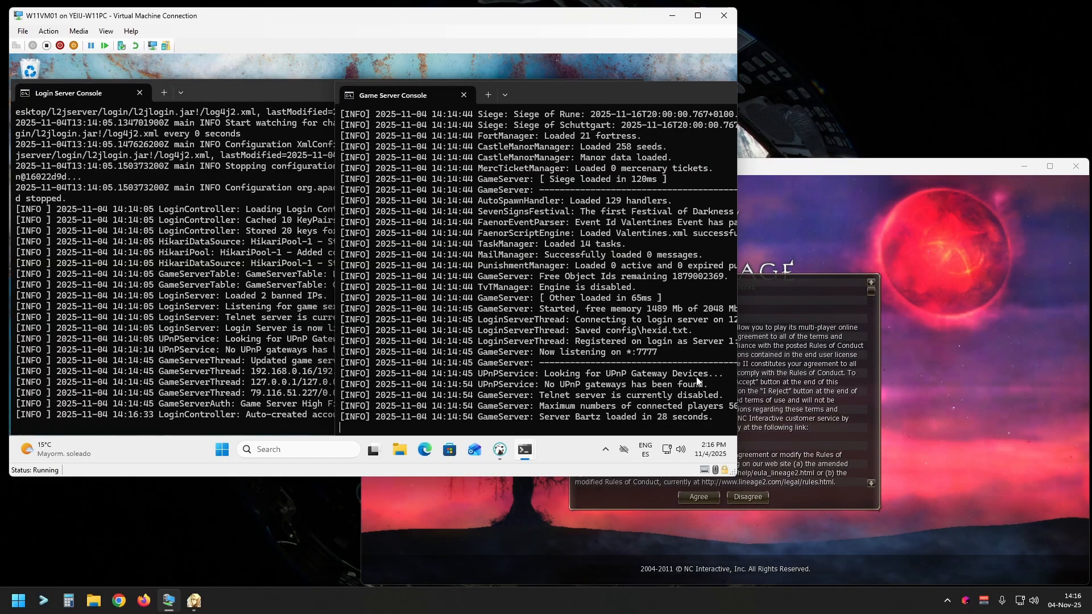
left_click(783, 415)
left_click(699, 498)
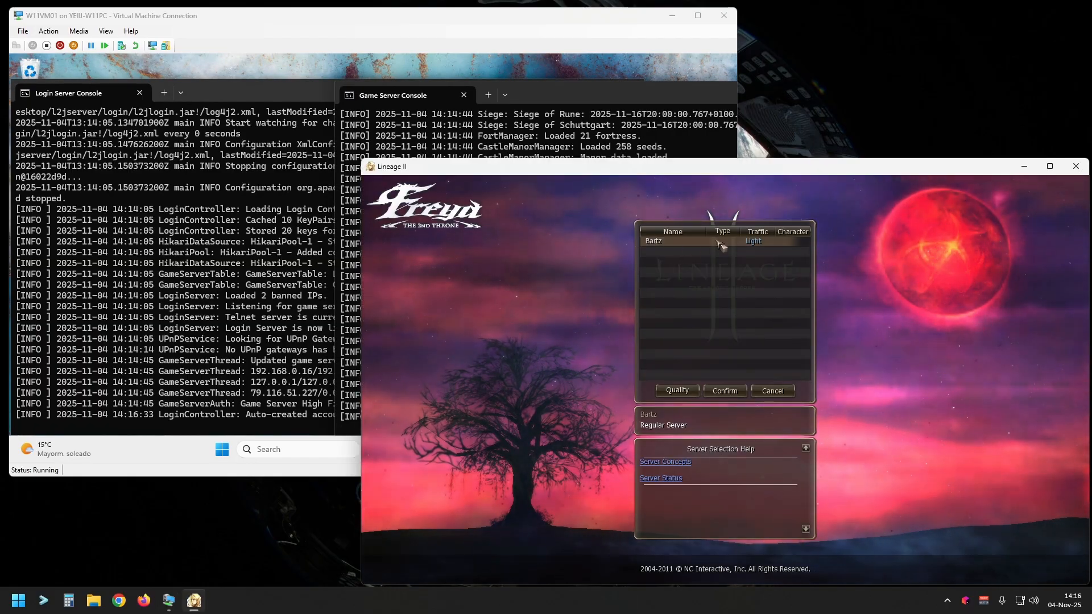
Step: Review the game server's registration in both consoles and confirm Bartz as the server to join in Lineage II
left_click(571, 129)
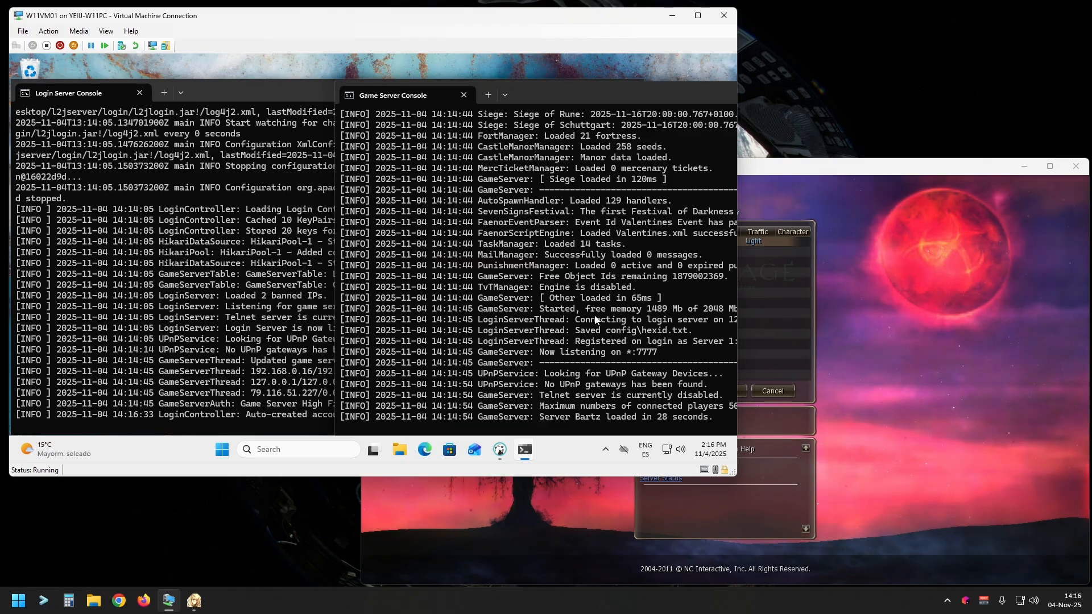
left_click(278, 269)
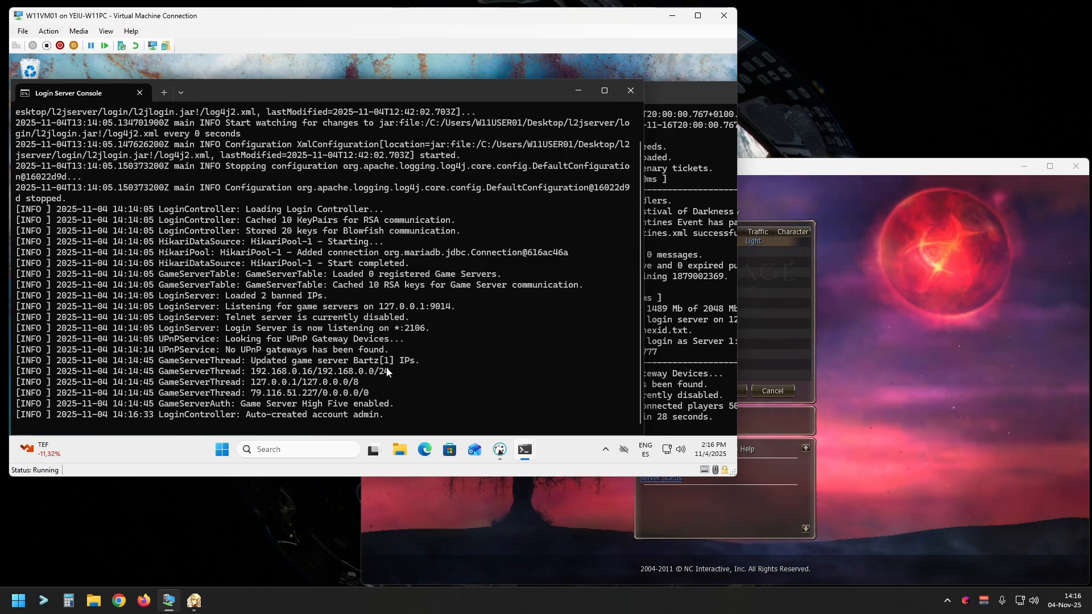
left_click(667, 332)
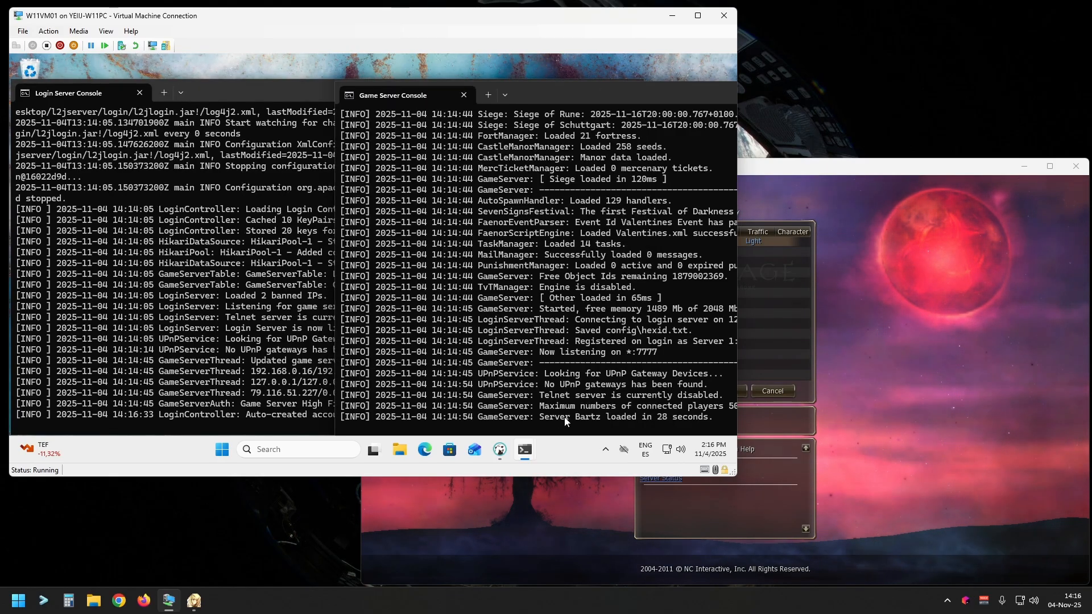
left_click(744, 335)
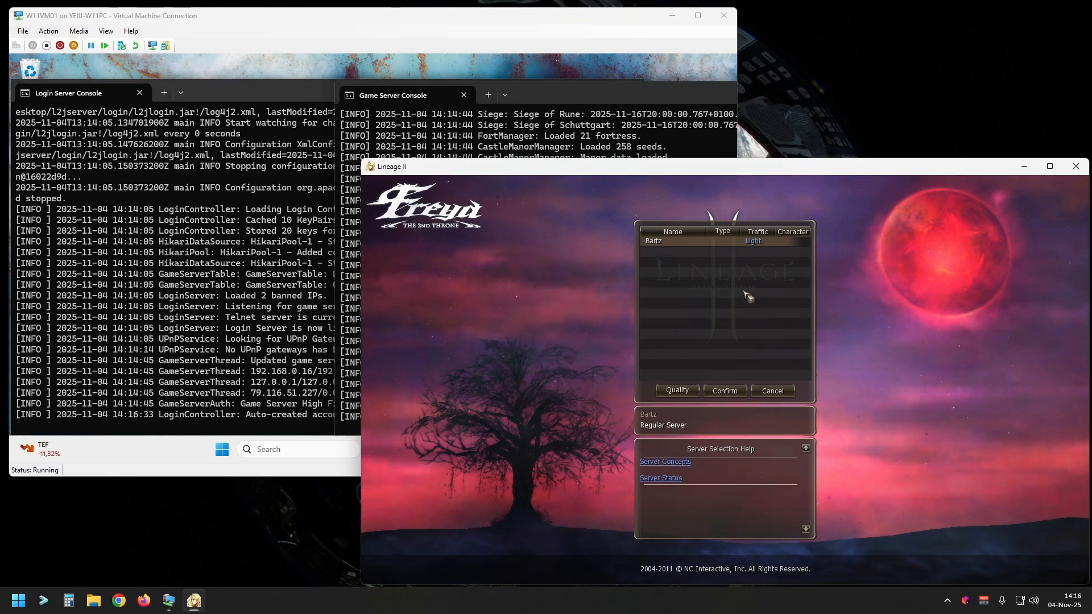
left_click(723, 393)
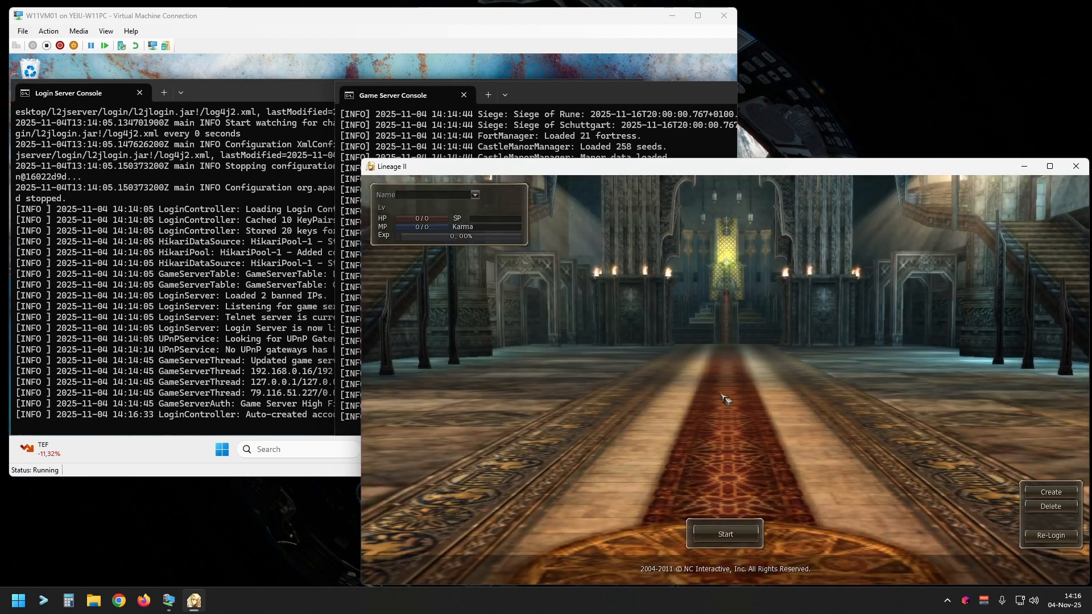
Step: Create a male Human Fighter character named ADMIN with hairstyle, hair color and face set to Type A
left_click(1053, 494)
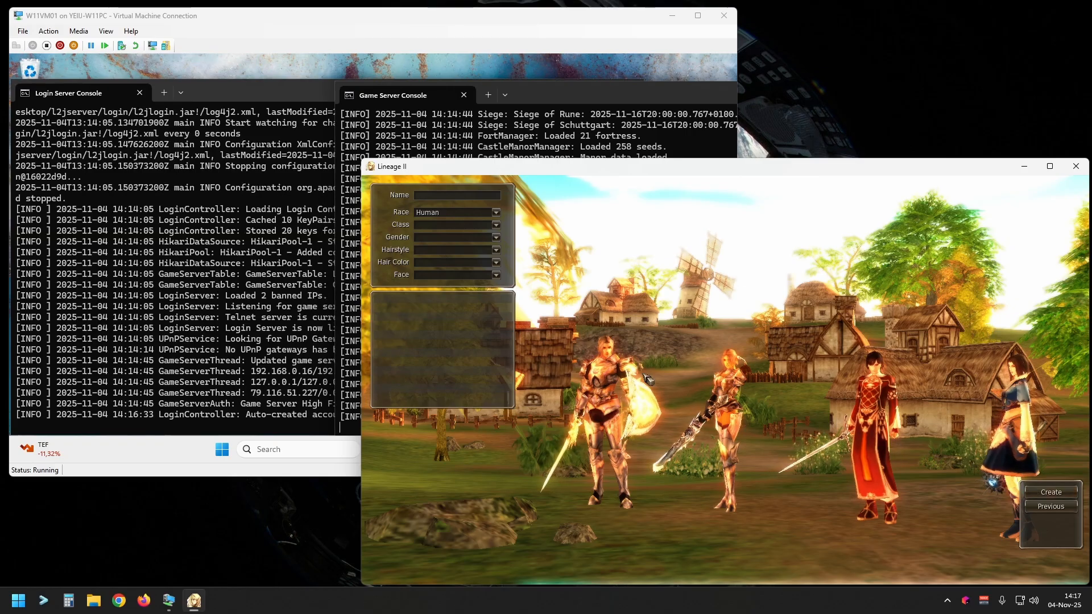
type("ADMIN")
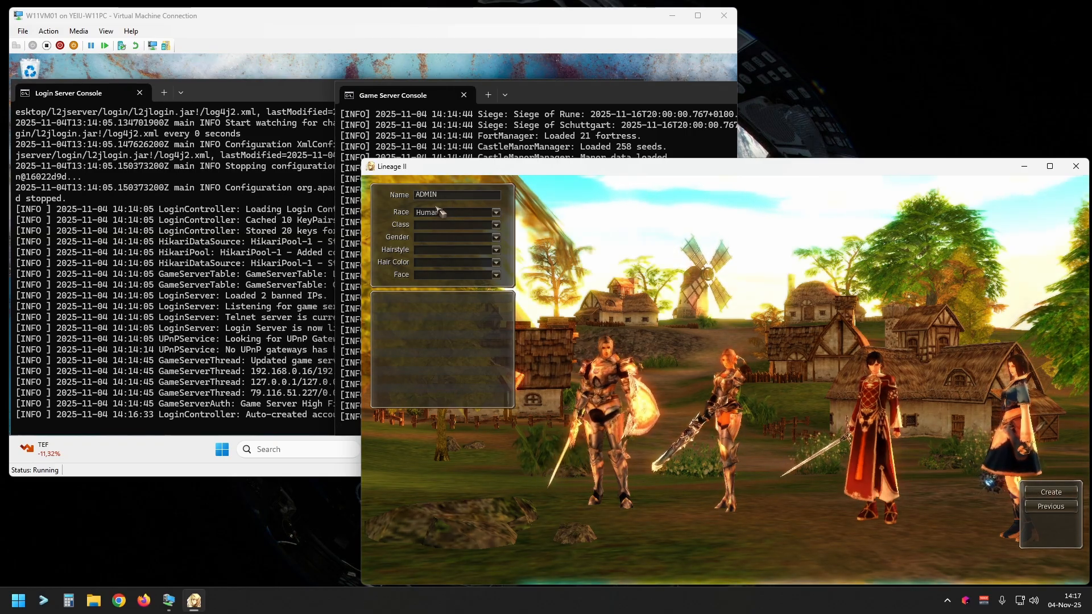
left_click(438, 212)
left_click(435, 222)
left_click(429, 225)
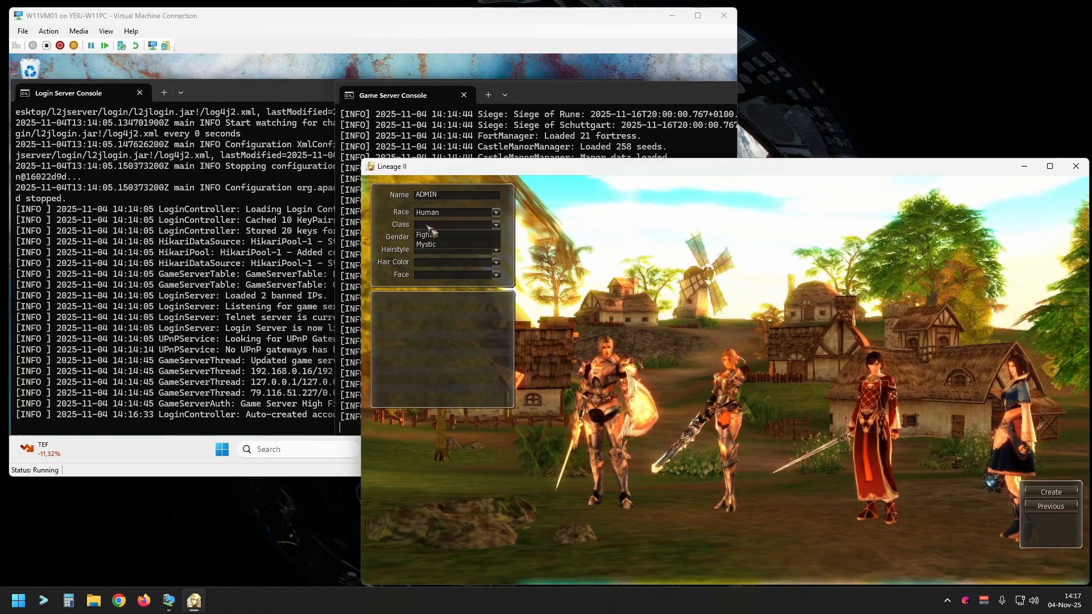
left_click(431, 234)
left_click(431, 239)
left_click(432, 247)
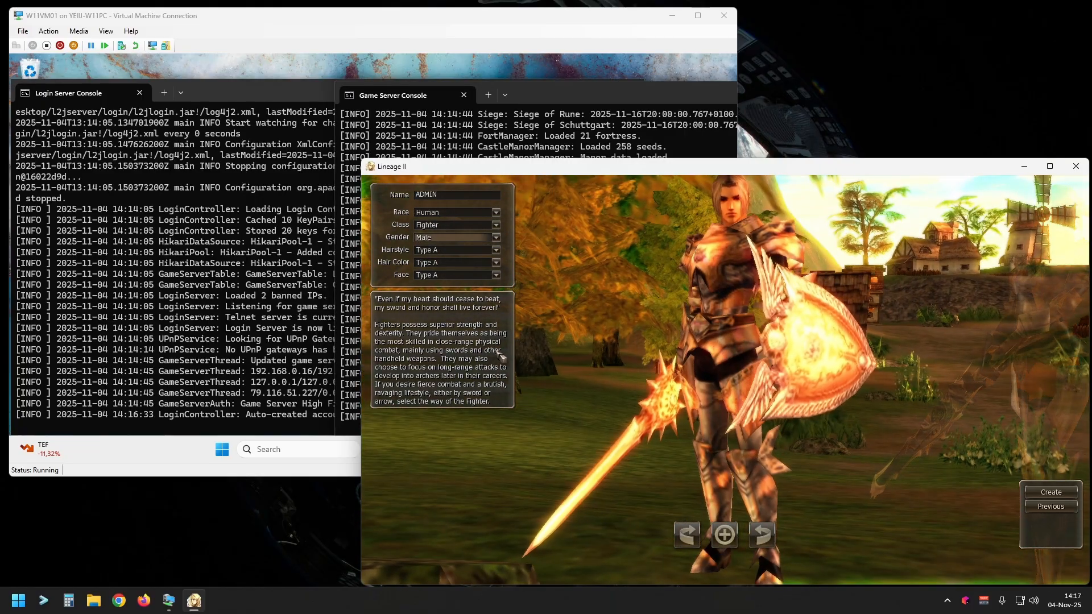
left_click(1072, 494)
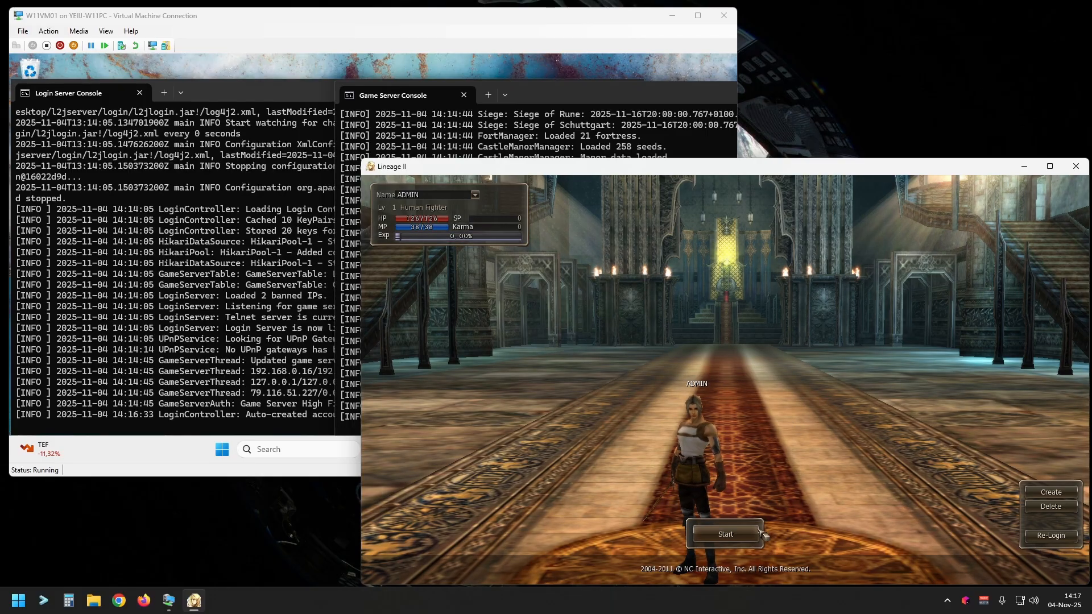
Step: Check both server consoles and enter the game world with the ADMIN character
left_click(326, 420)
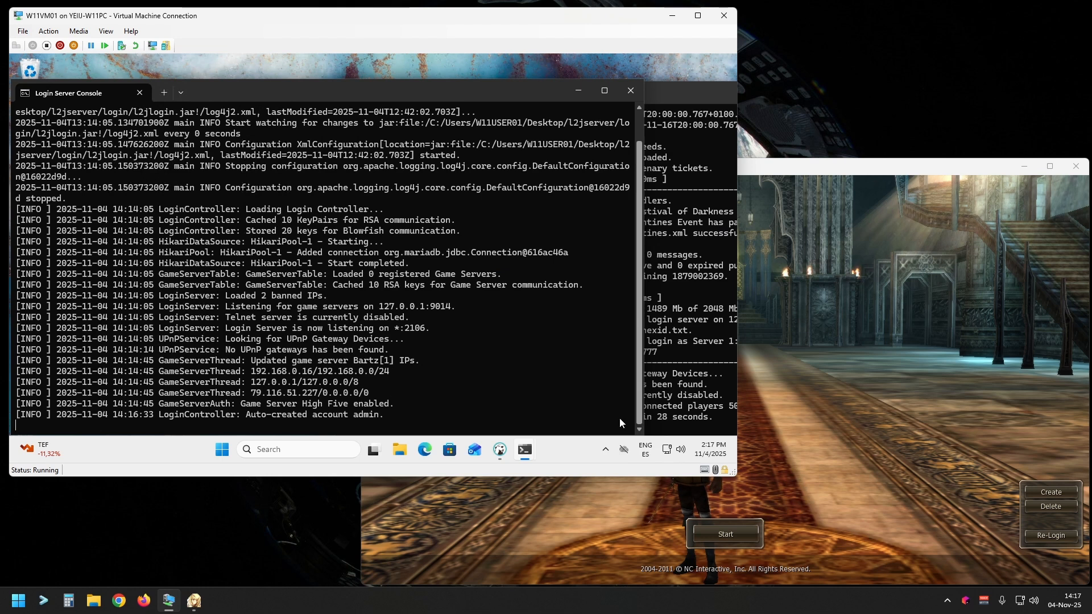
left_click(695, 405)
left_click(802, 509)
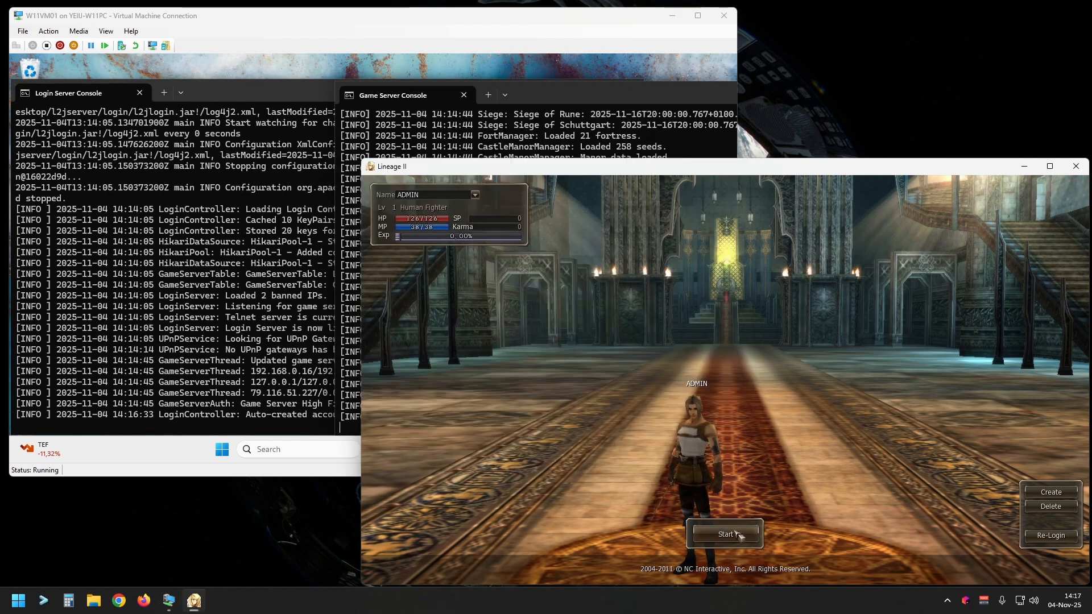
left_click(740, 535)
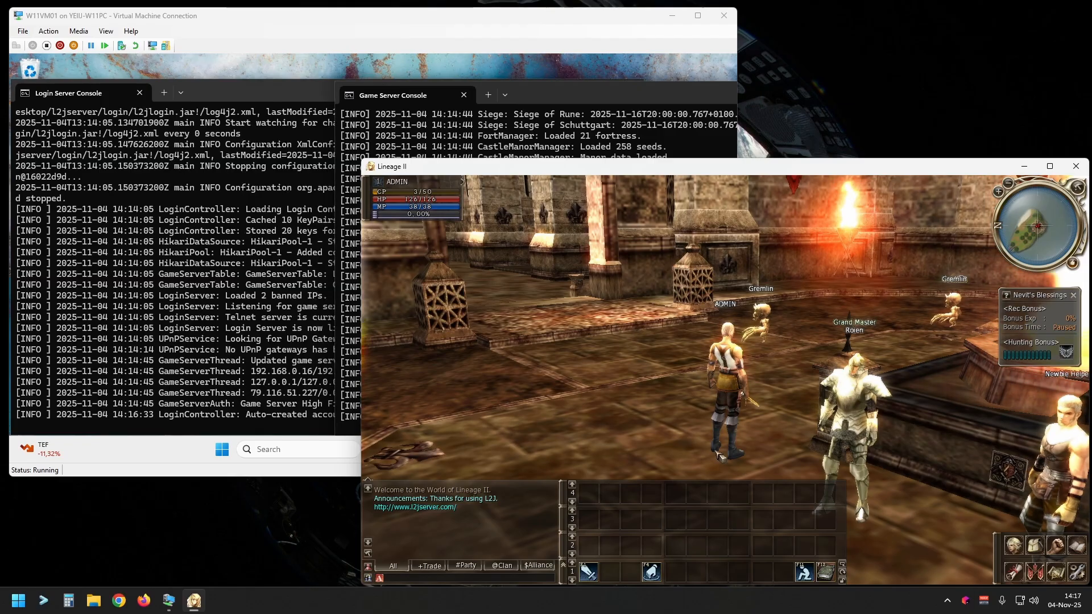
Step: Exit the in-game tutorial and restart the ADMIN session to return to character selection
left_click_drag(725, 432, 569, 421)
left_click_drag(887, 370, 811, 382)
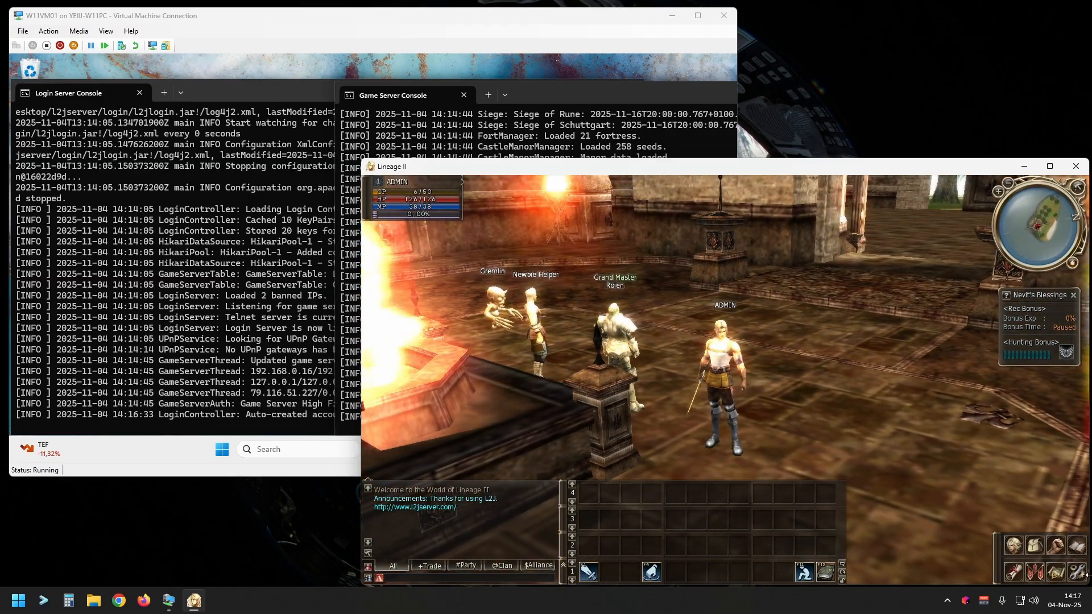
left_click(1077, 572)
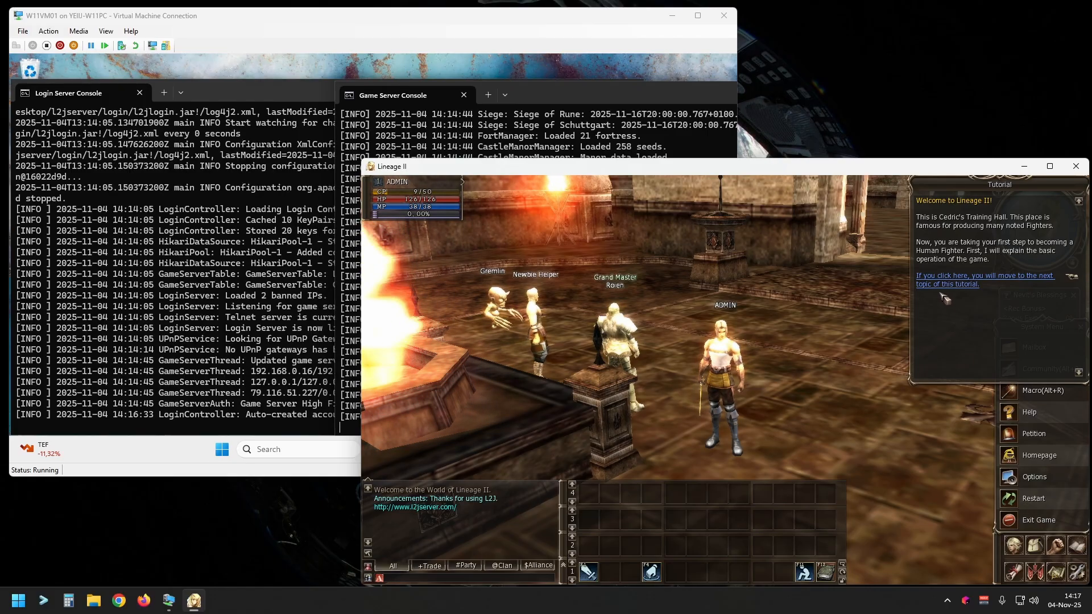
left_click(955, 280)
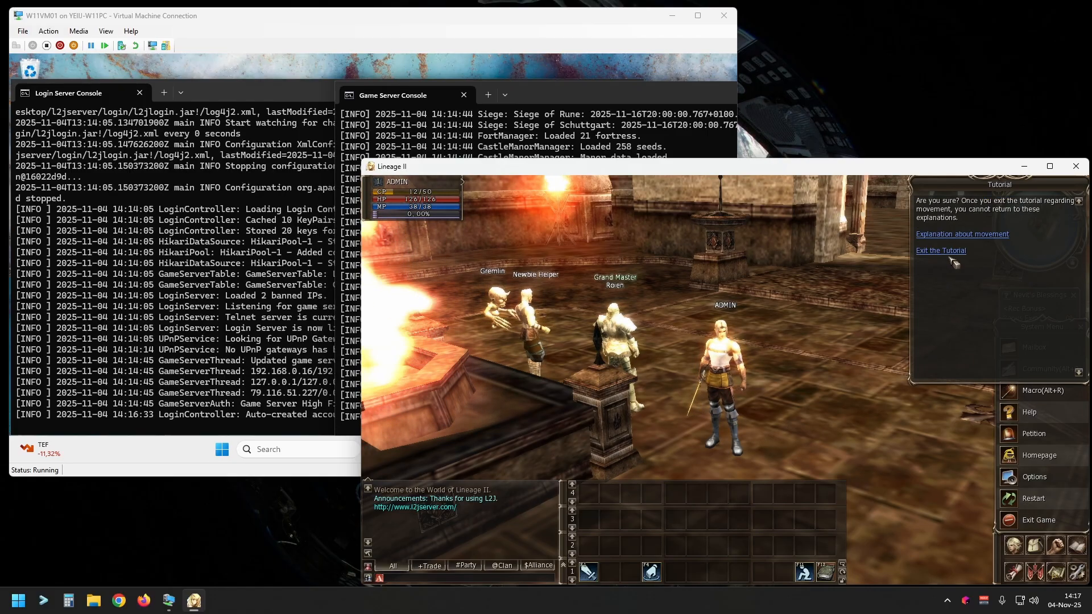
left_click(942, 324)
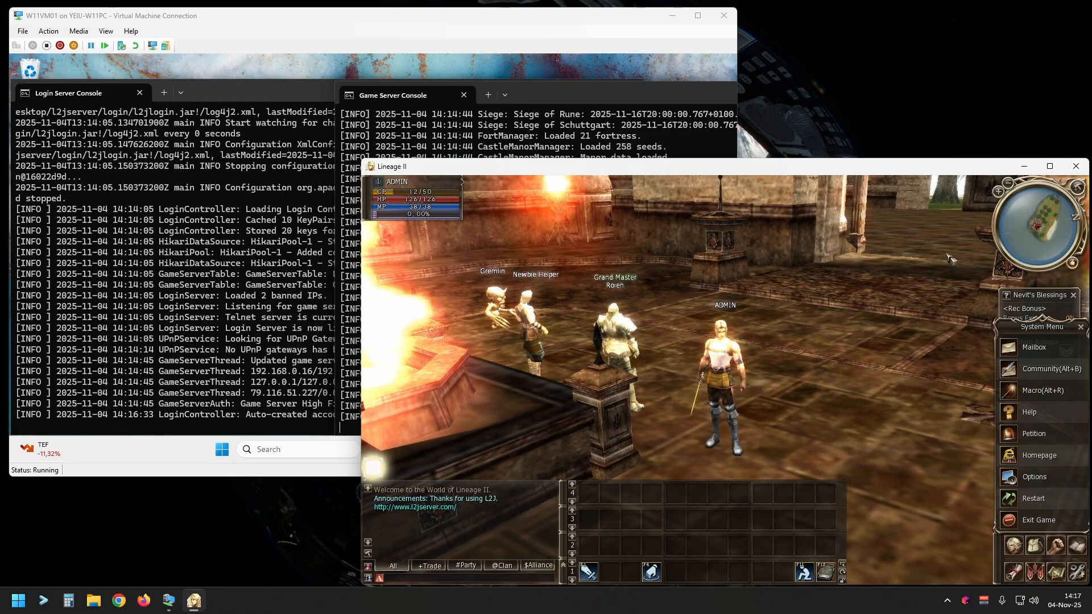
left_click(1024, 498)
left_click(699, 406)
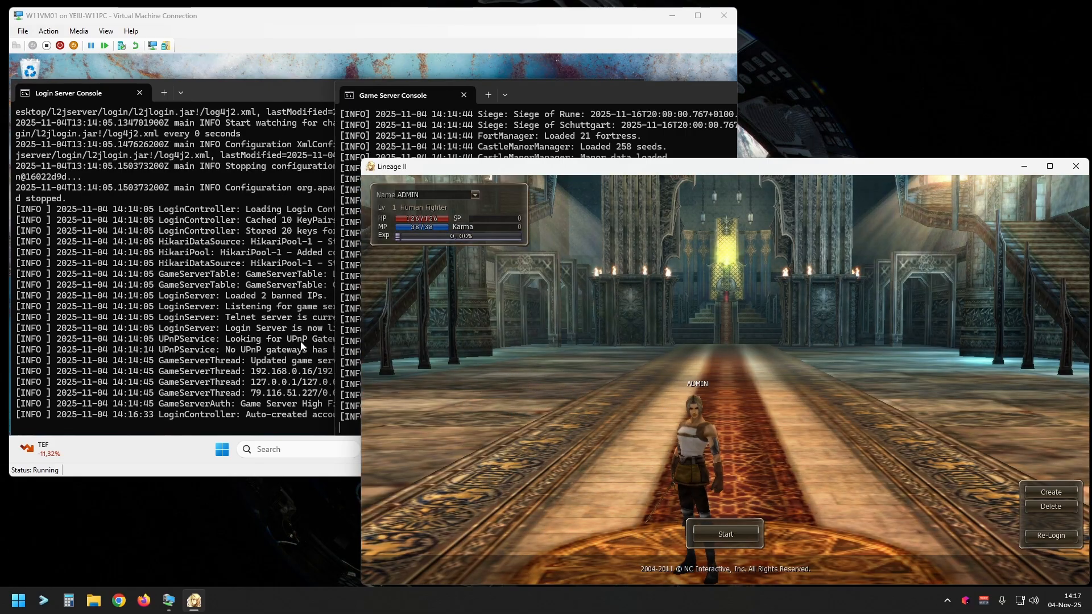
Step: Switch to the W11VM01 virtual machine in full screen and bring up DBeaver maximized
left_click(281, 335)
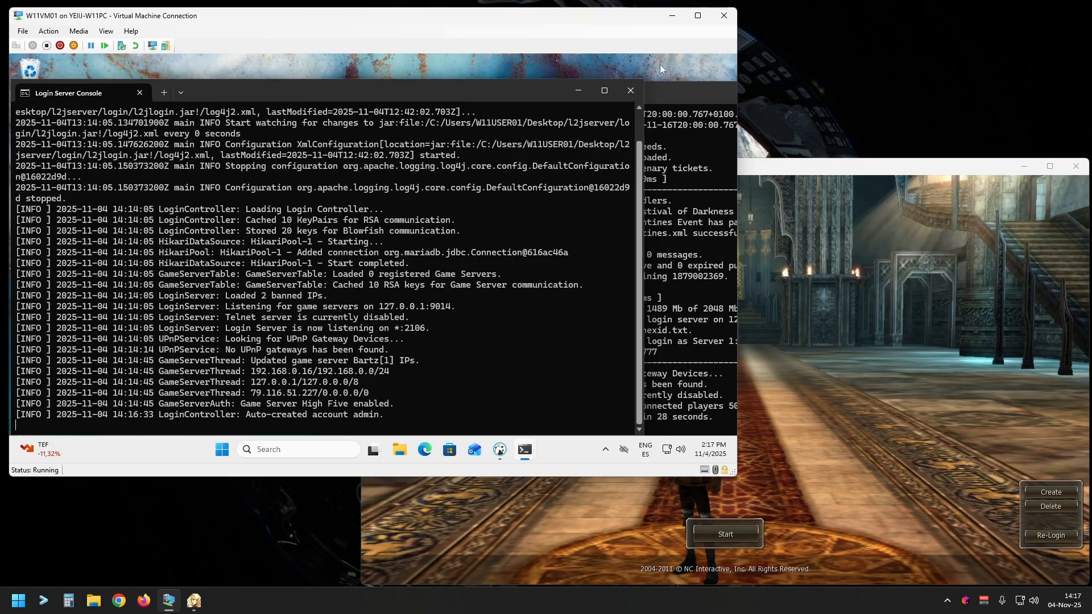
left_click(699, 16)
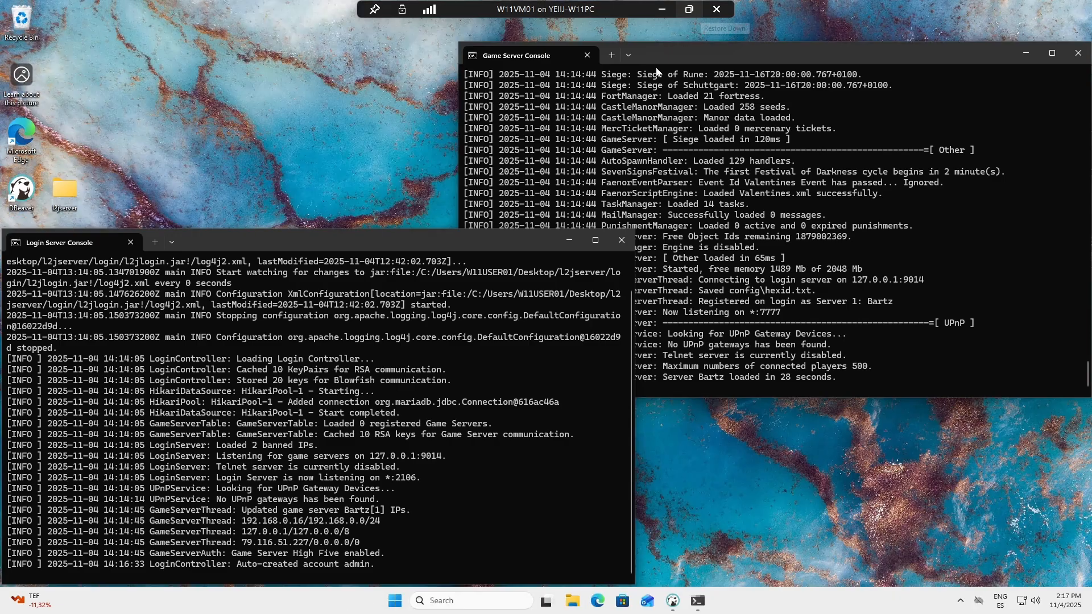
left_click(673, 602)
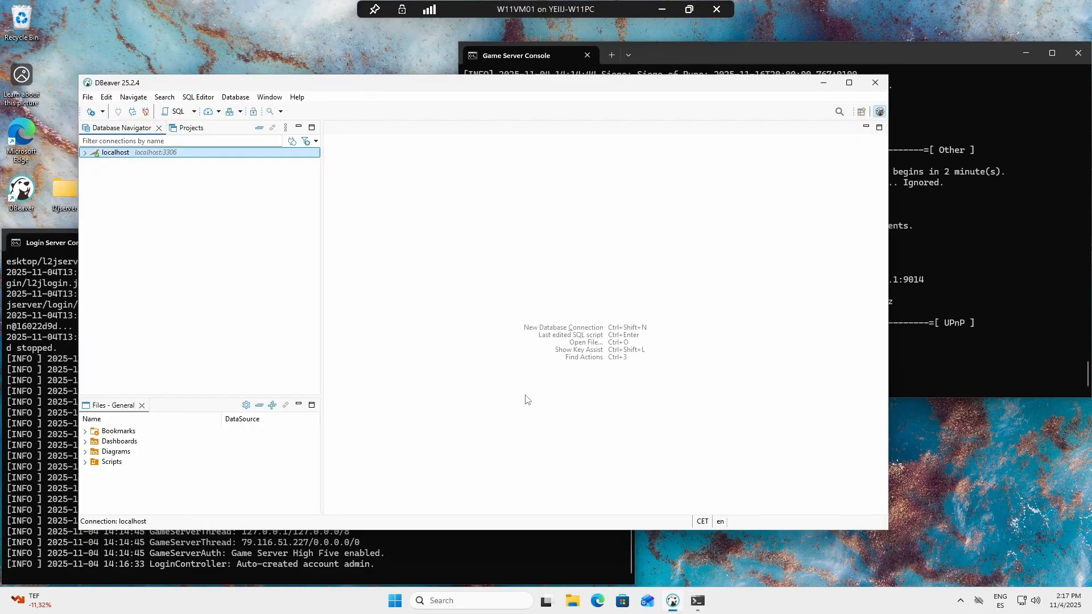
double_click(466, 85)
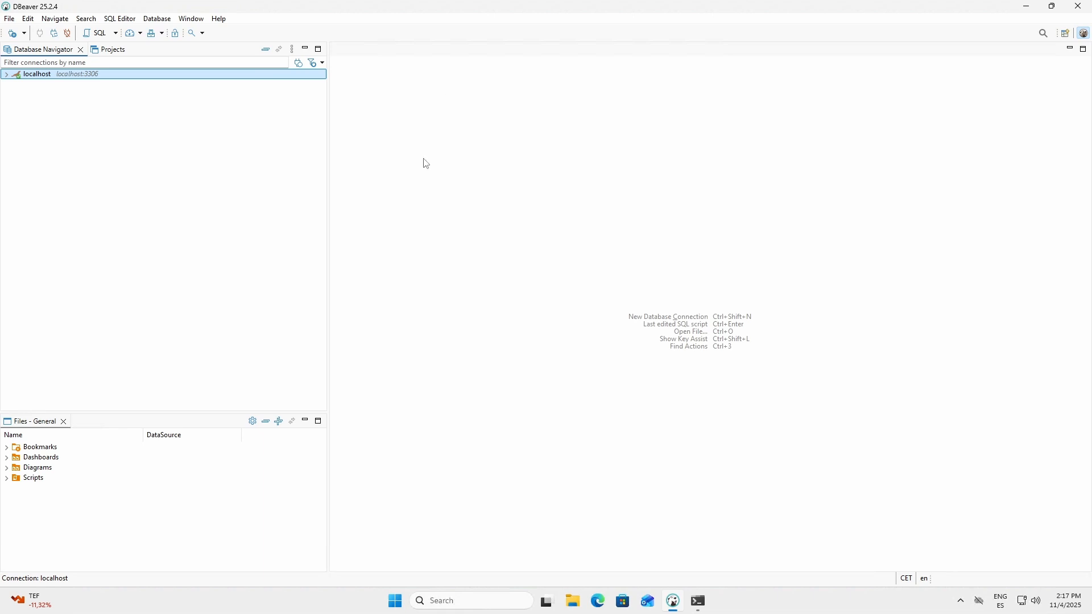
Step: Expand the localhost connection down to the list of tables in the l2jgs database
left_click(7, 75)
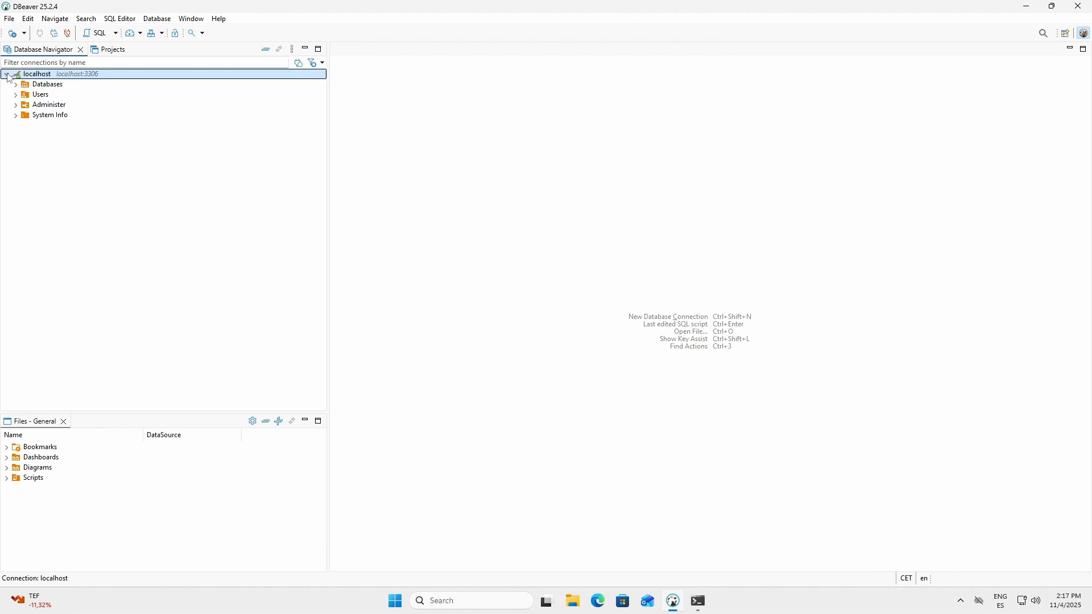
left_click(49, 88)
left_click(16, 85)
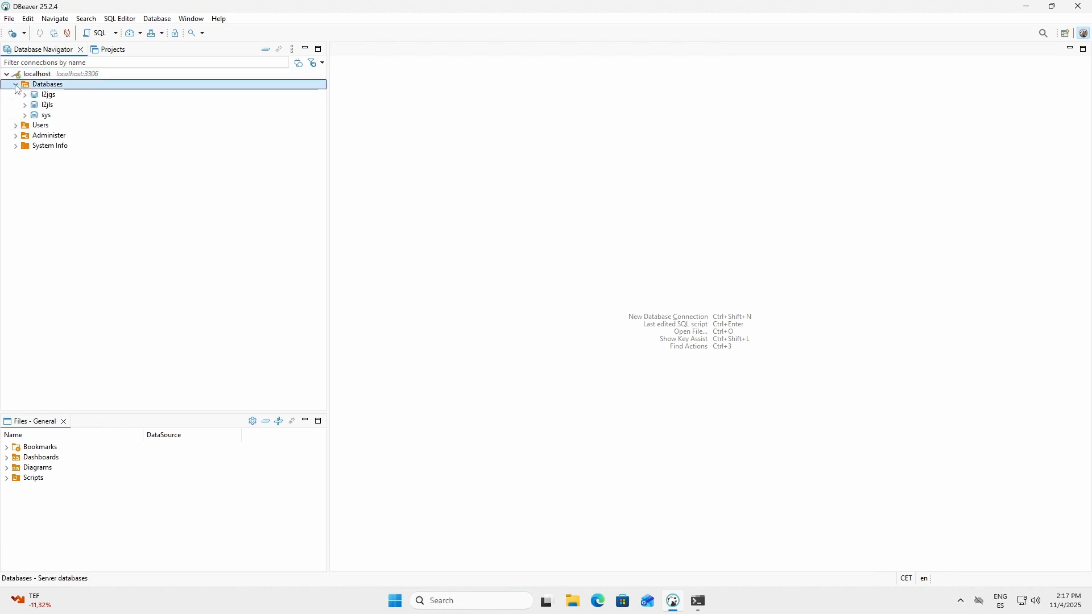
left_click(74, 97)
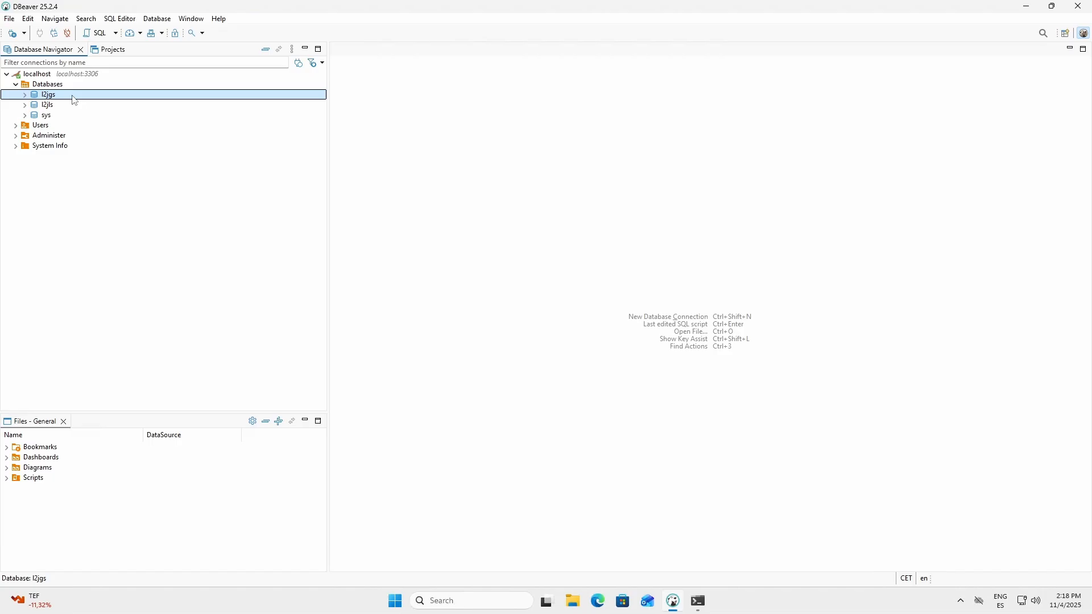
left_click(24, 95)
left_click(54, 106)
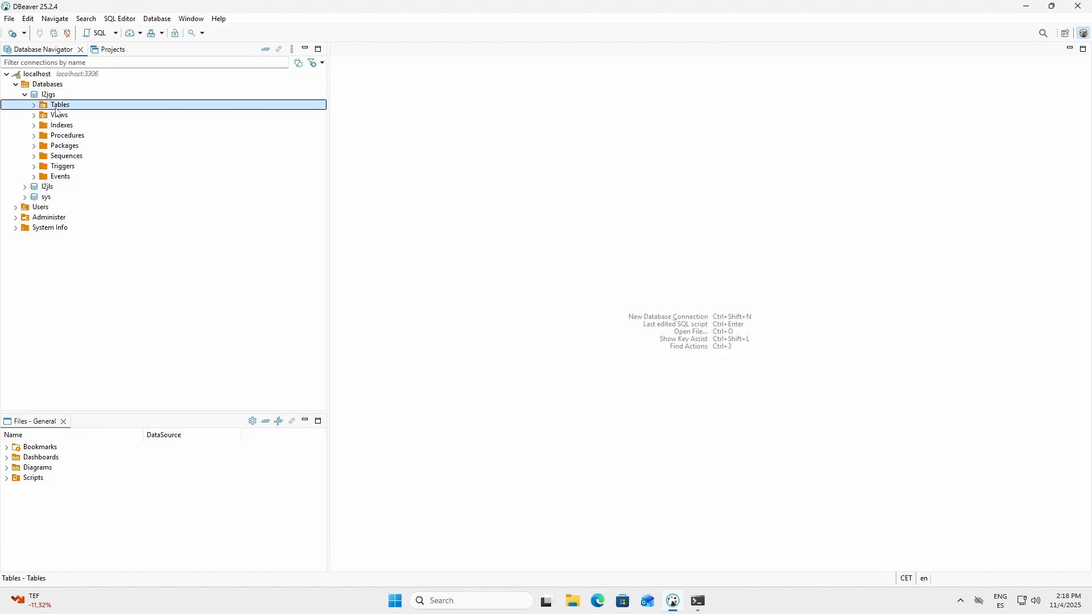
left_click(35, 106)
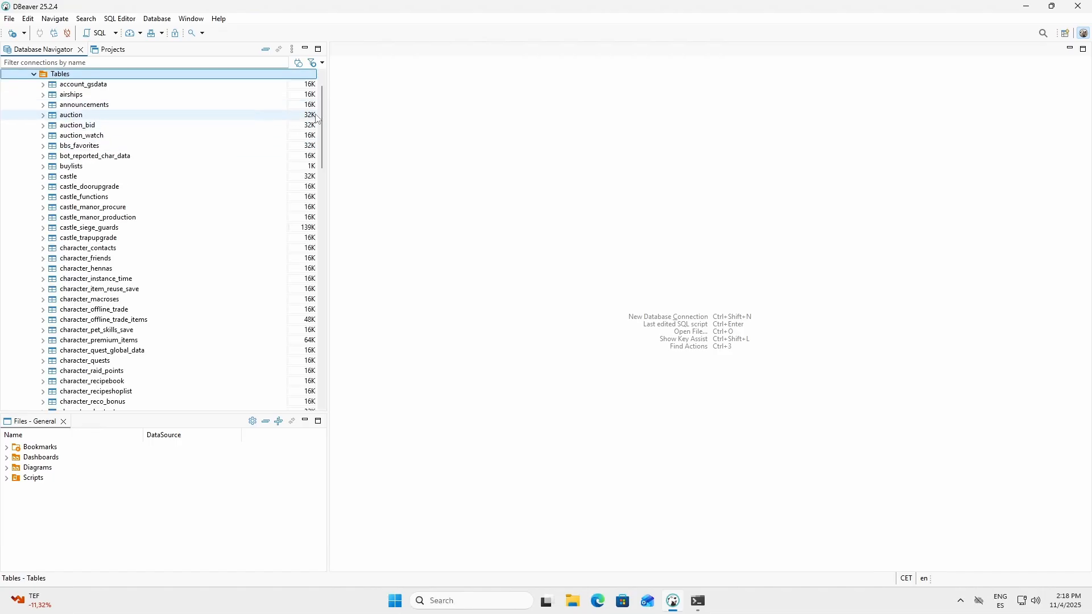
Step: Open the characters table of the l2jgs database and display its data
left_click_drag(324, 119, 323, 174)
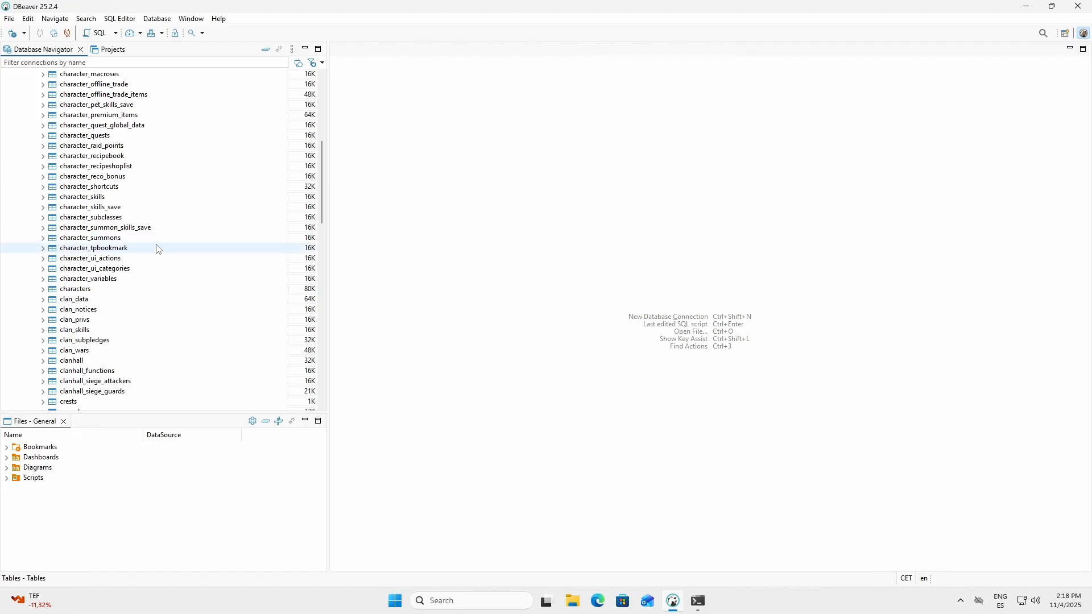
left_click(100, 290)
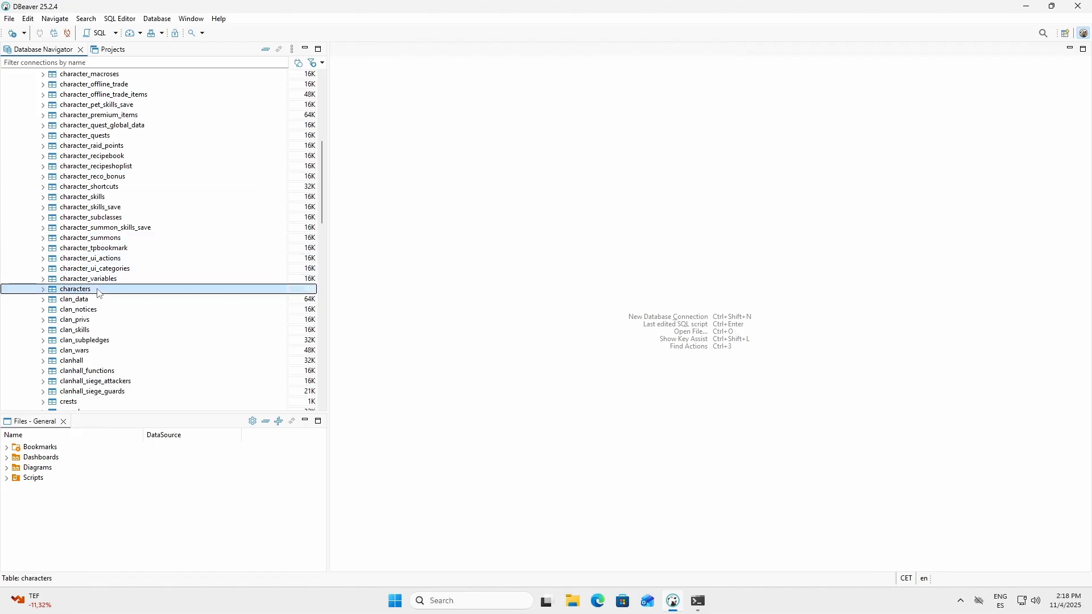
right_click(101, 293)
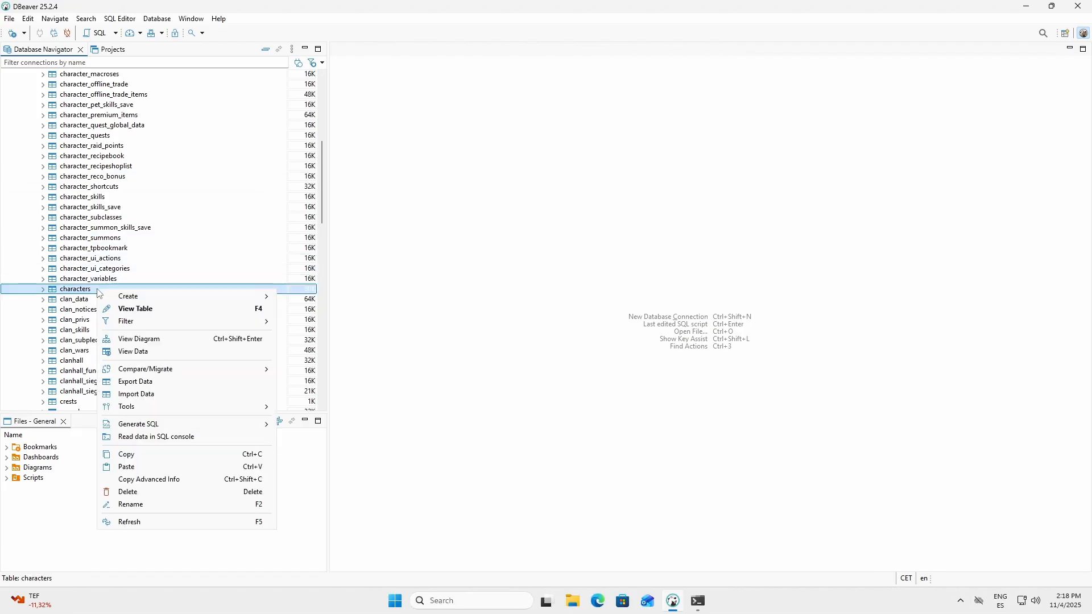
left_click(145, 311)
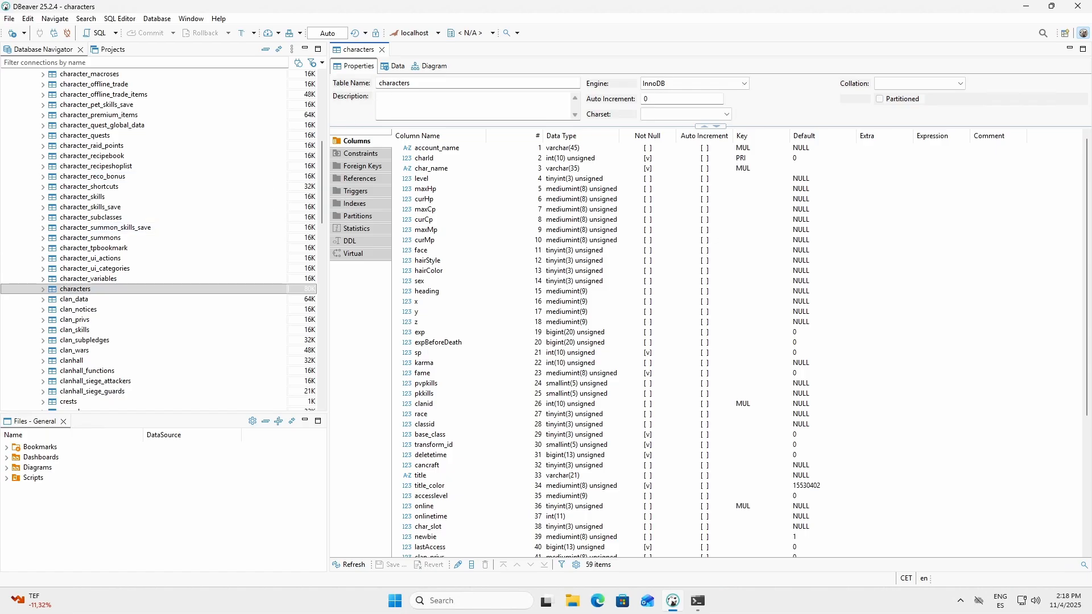
left_click(397, 71)
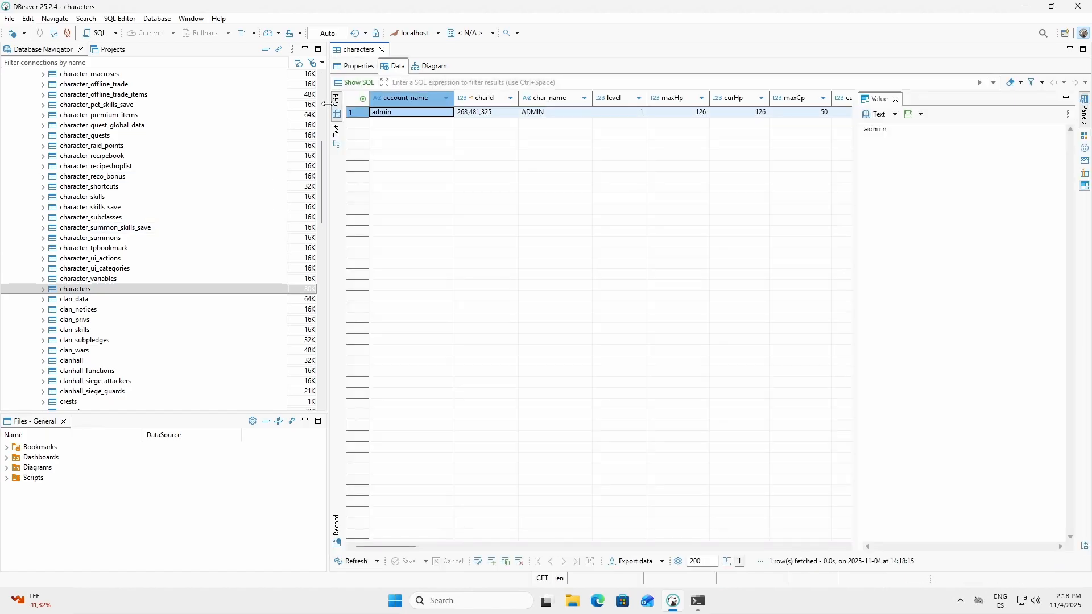
Step: Enlarge the characters data grid by narrowing the Database Navigator and closing the value viewer
left_click_drag(326, 103, 238, 103)
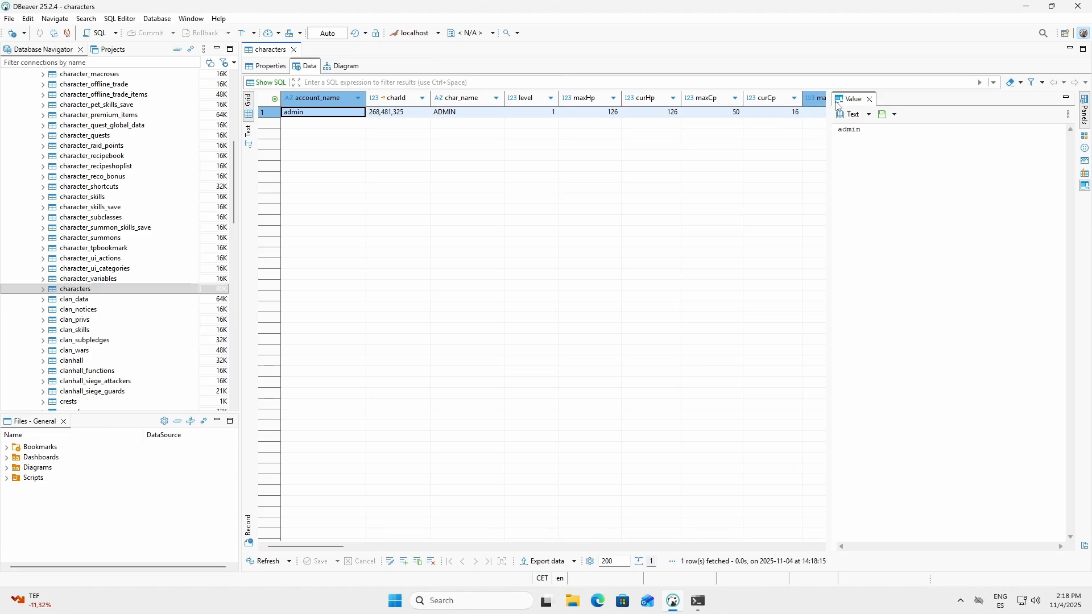
left_click(874, 98)
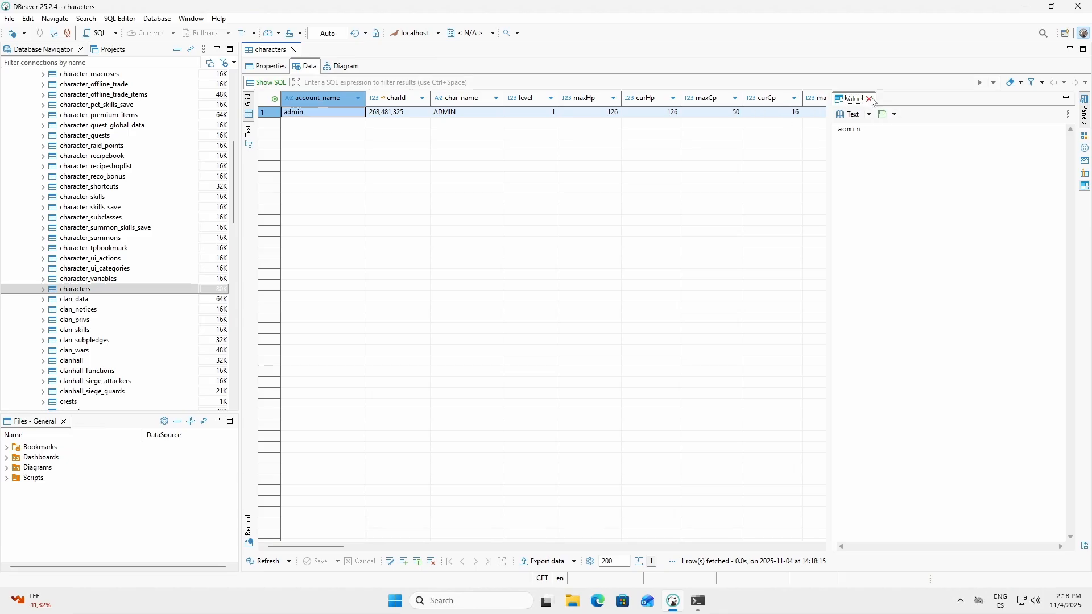
left_click(869, 99)
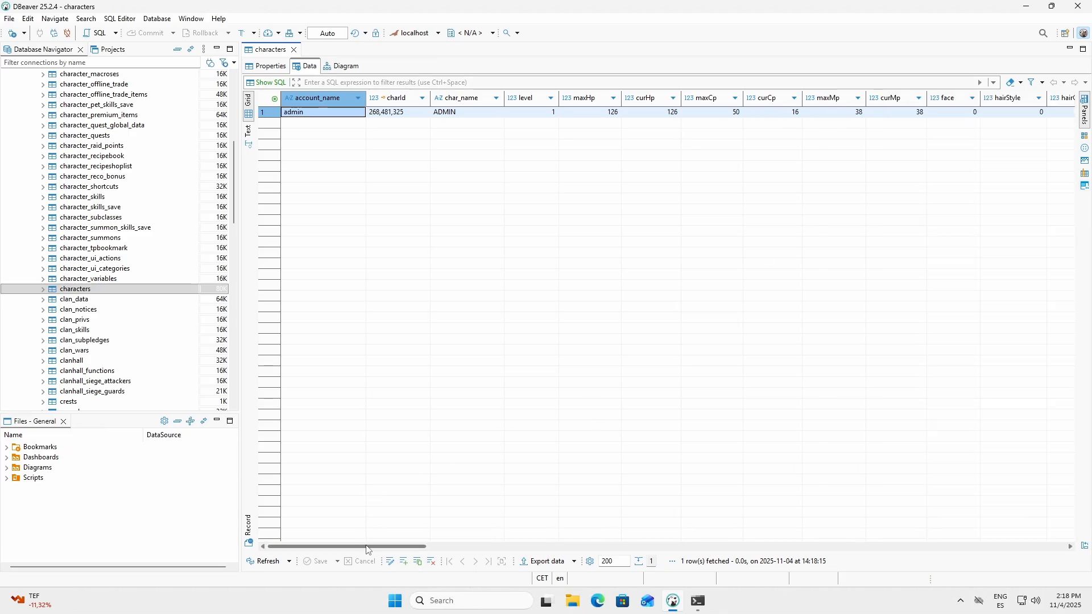
Step: Set the accesslevel of the ADMIN character to 8 and save the change to the database
left_click_drag(367, 545, 727, 550)
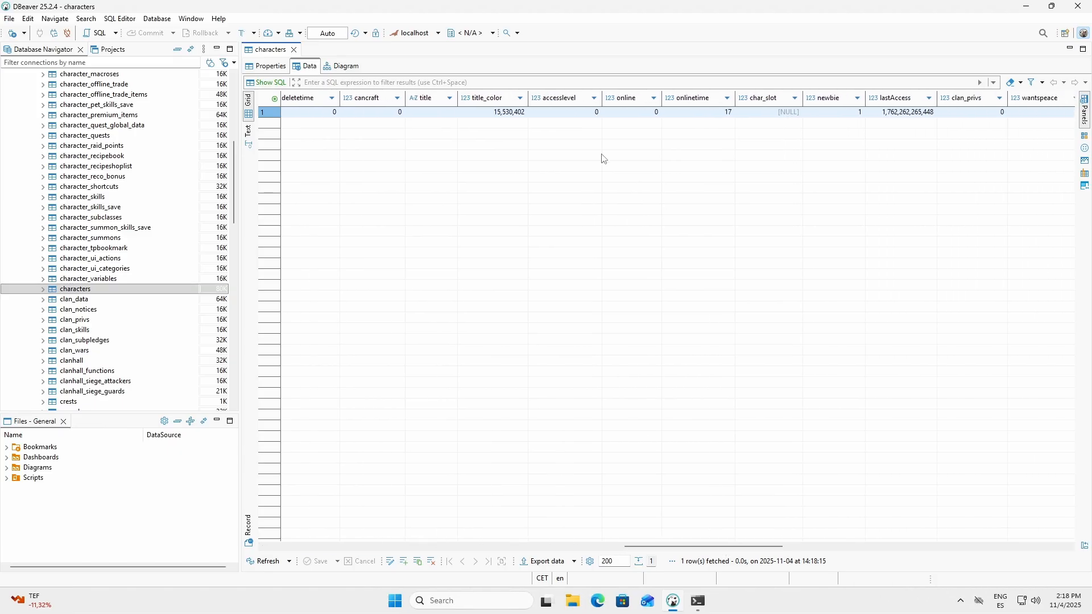
left_click(577, 112)
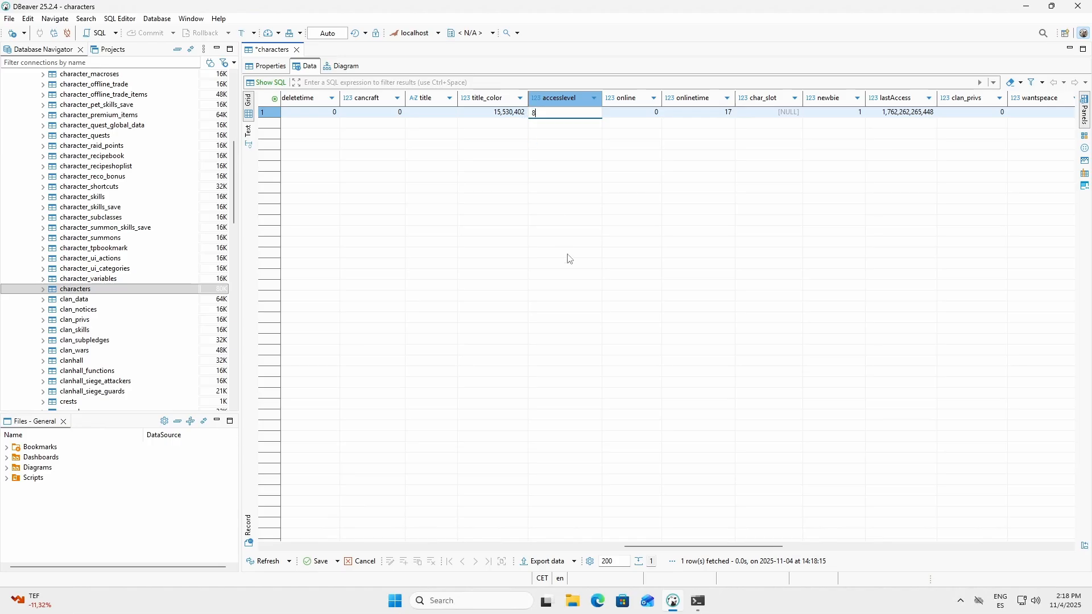
key("Return")
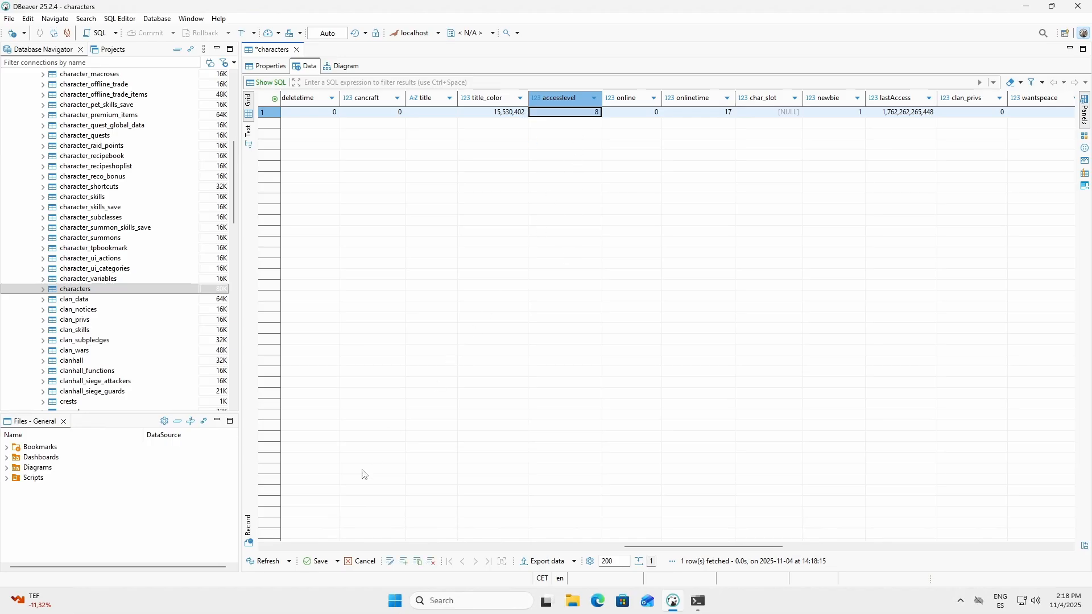
left_click(319, 562)
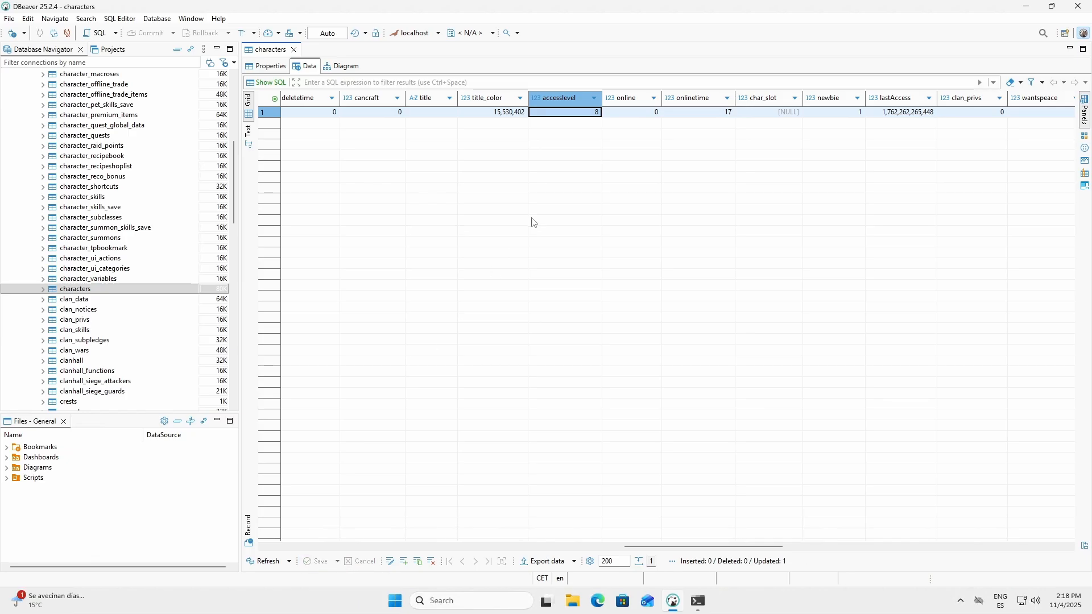
Step: Minimize DBeaver, take the virtual machine out of full screen, and enter the Lineage II world with the ADMIN character
left_click(1051, 6)
left_click(824, 85)
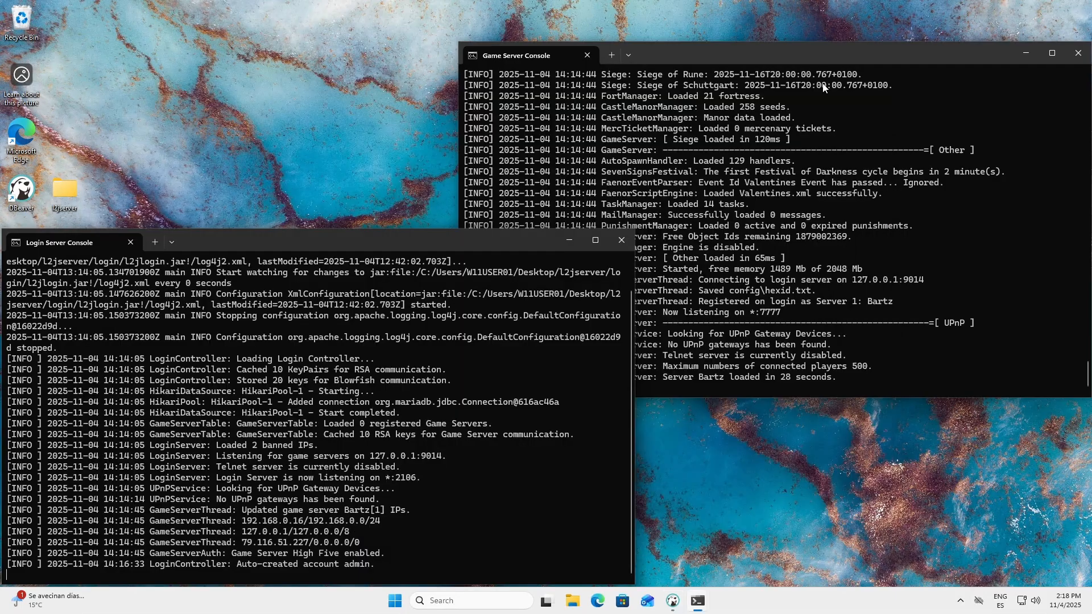
mouse_move(617, 5)
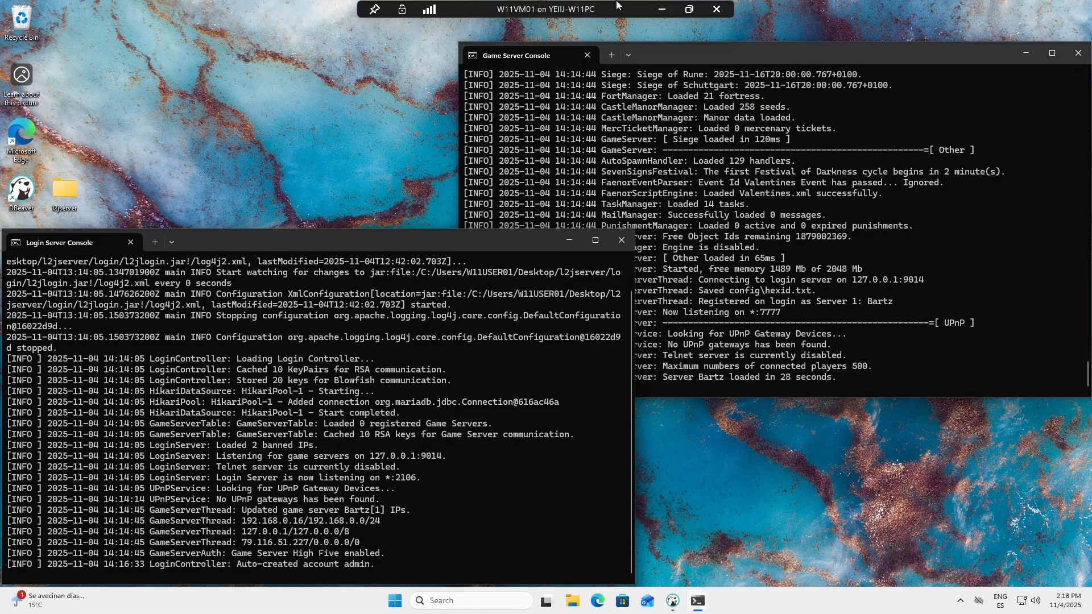
left_click(685, 10)
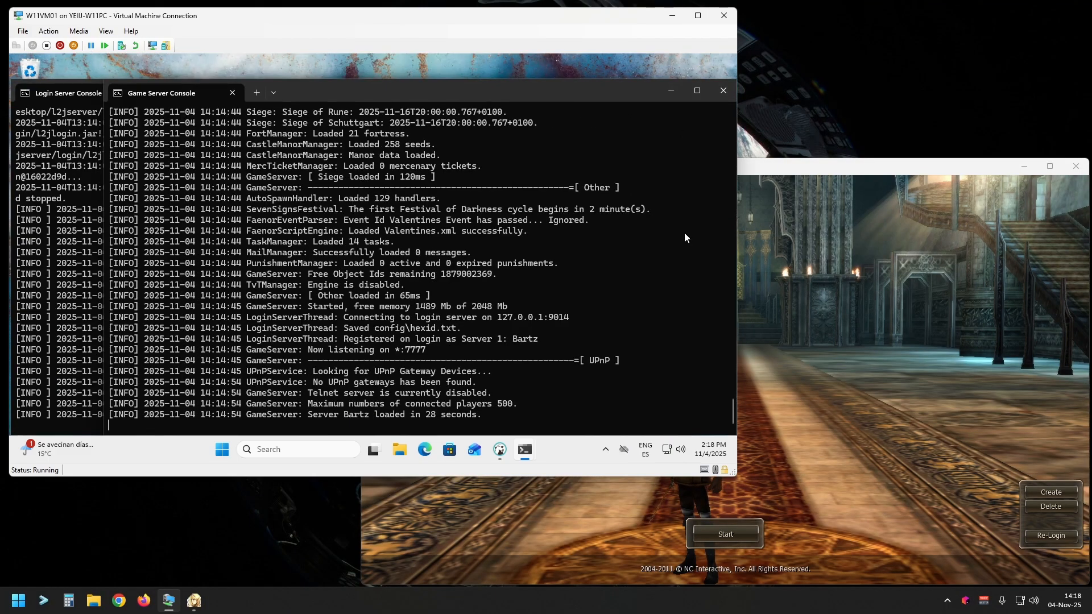
left_click(743, 516)
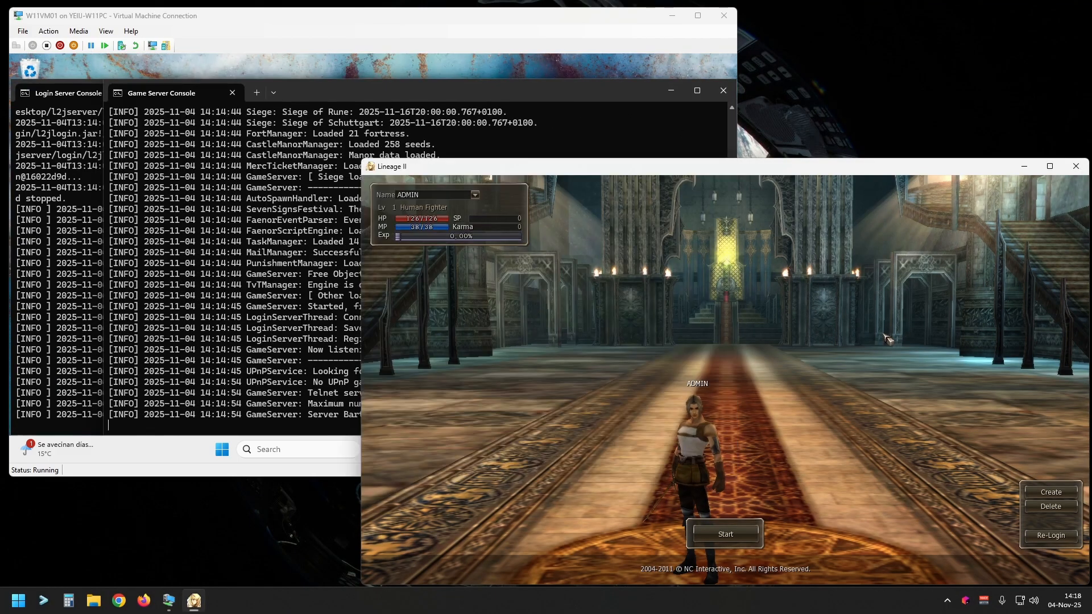
left_click(733, 533)
Step: Check the game and login server consoles for the ADMIN character's access level, and view the character in the game world
left_click(320, 417)
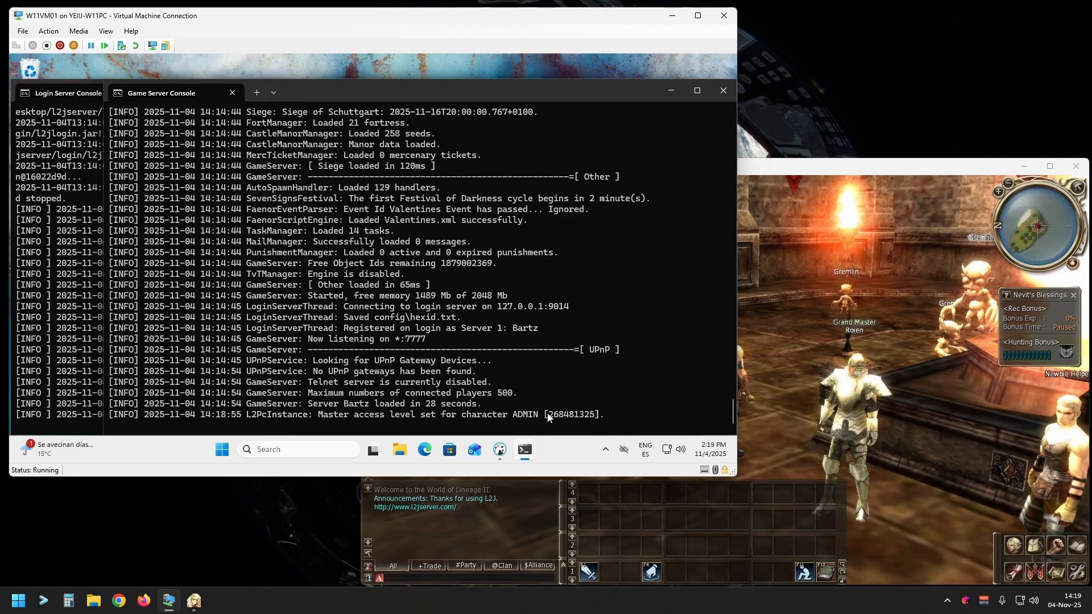
left_click(765, 358)
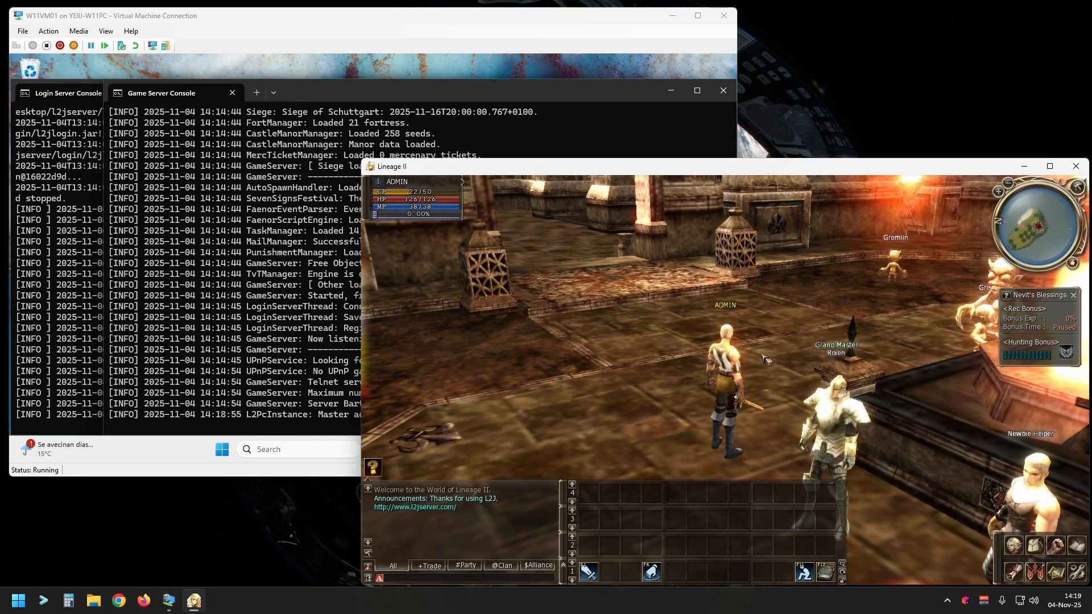
left_click(89, 343)
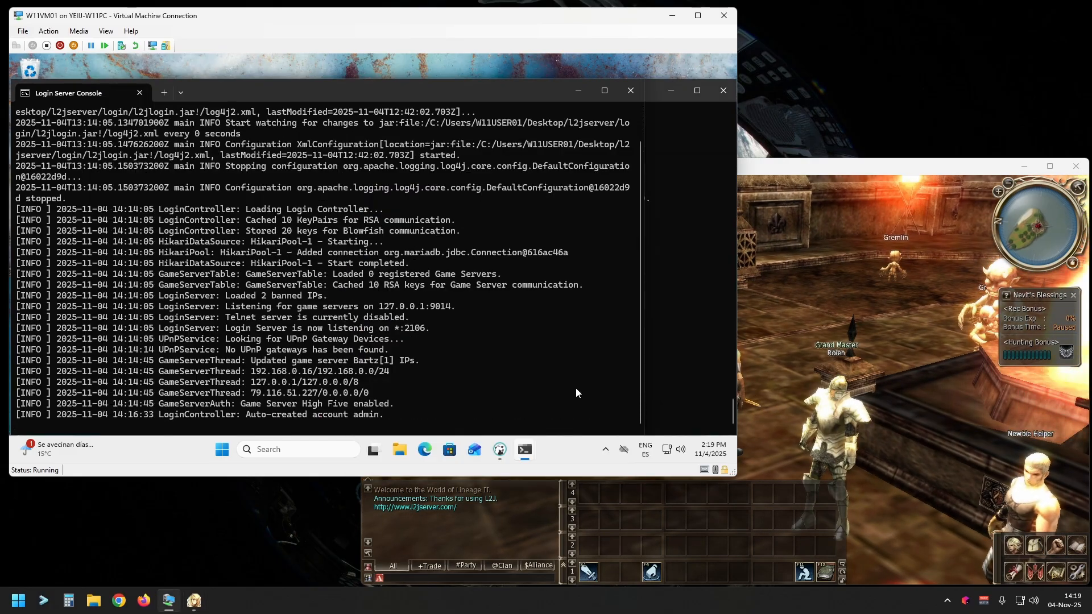
left_click(681, 352)
left_click(768, 353)
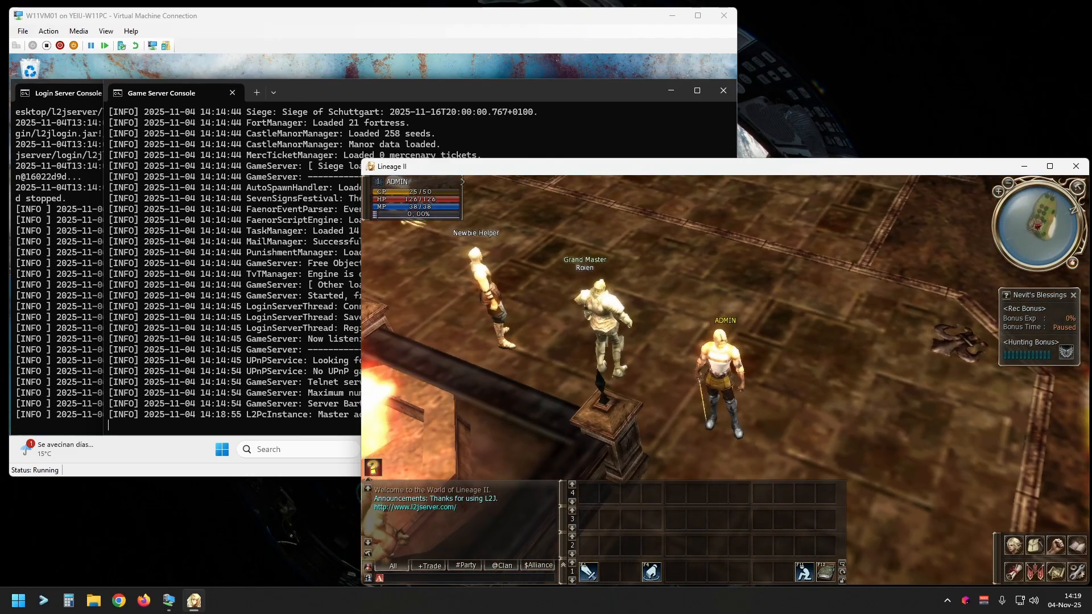
left_click(921, 346)
scroll(921, 346, "up", 5)
scroll(777, 397, "down", 5)
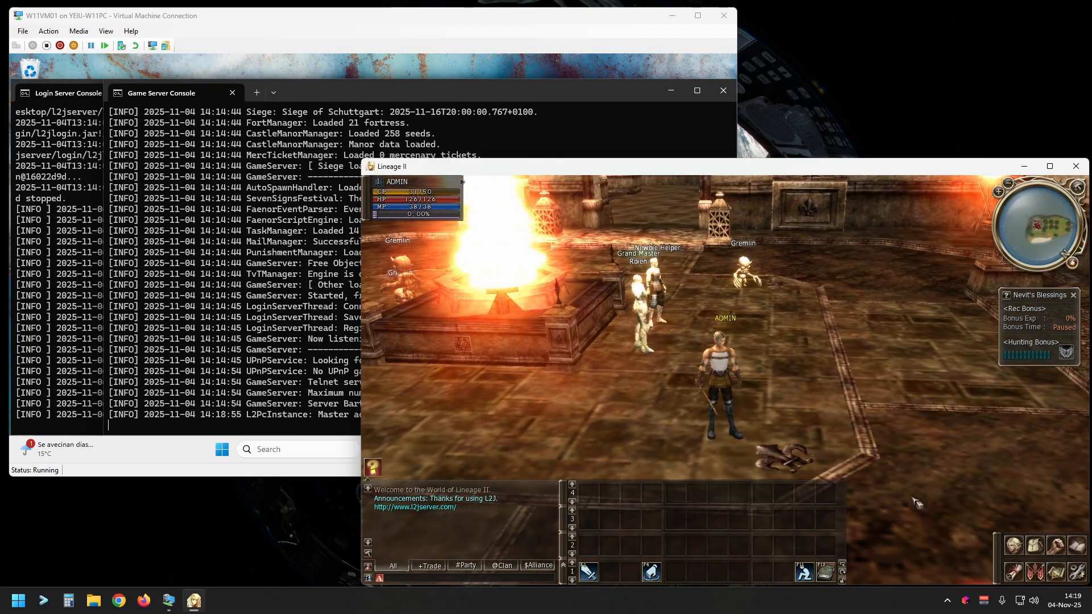
Step: Run the //admin command in the game chat and display the GM page of the L2J admin menu
type("//ad")
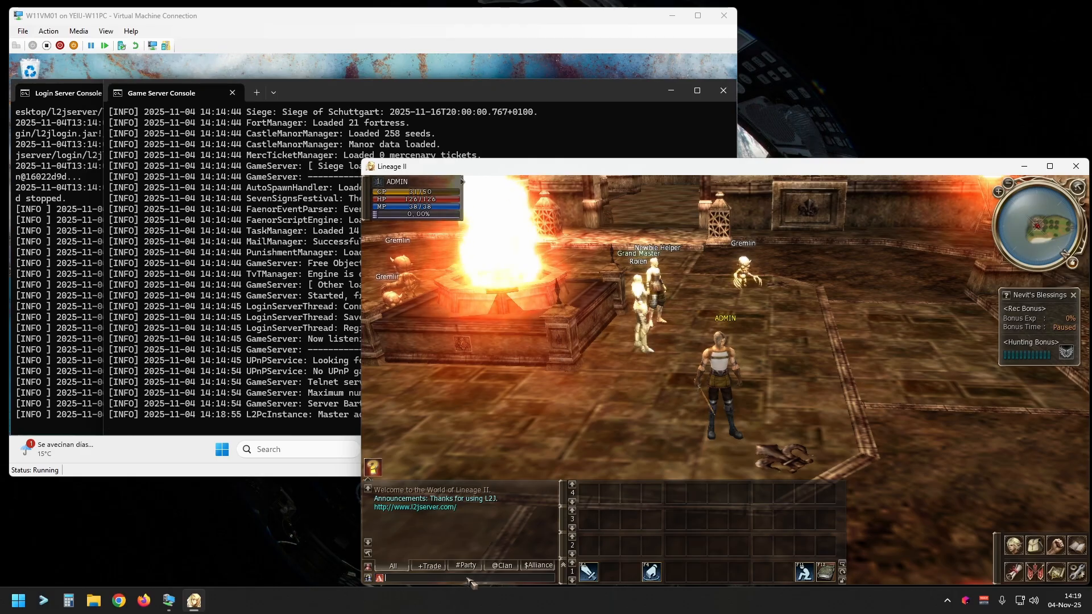
type("min")
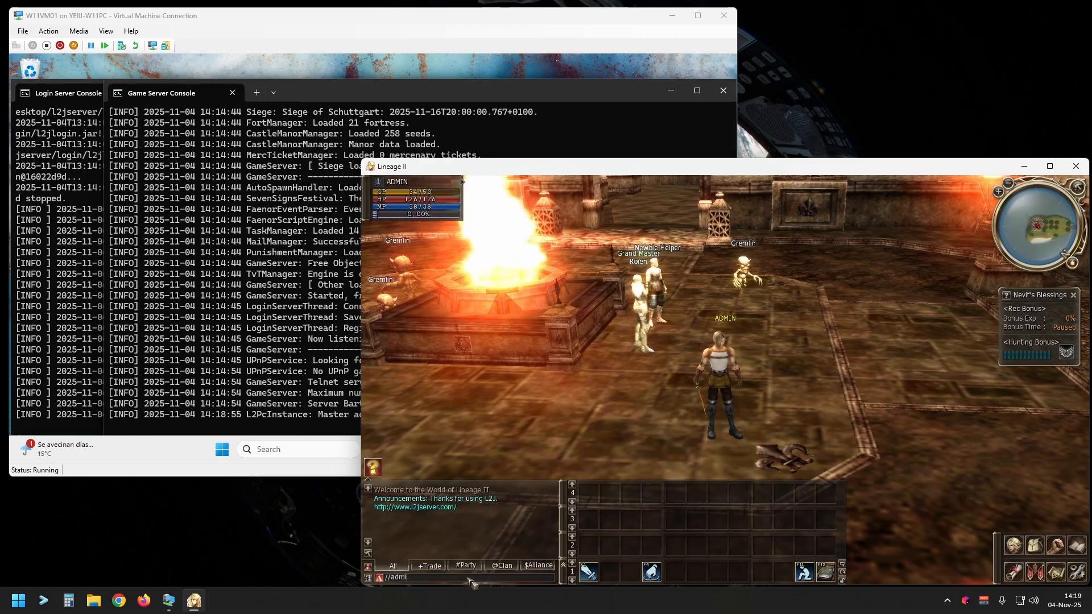
key("Return")
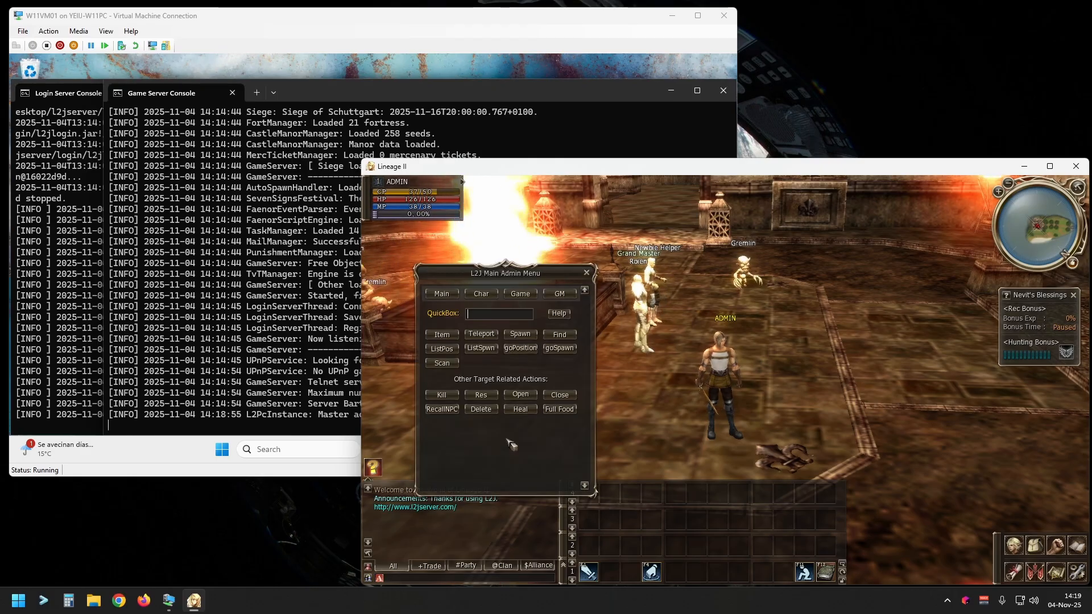
left_click_drag(671, 336, 711, 325)
left_click(711, 325)
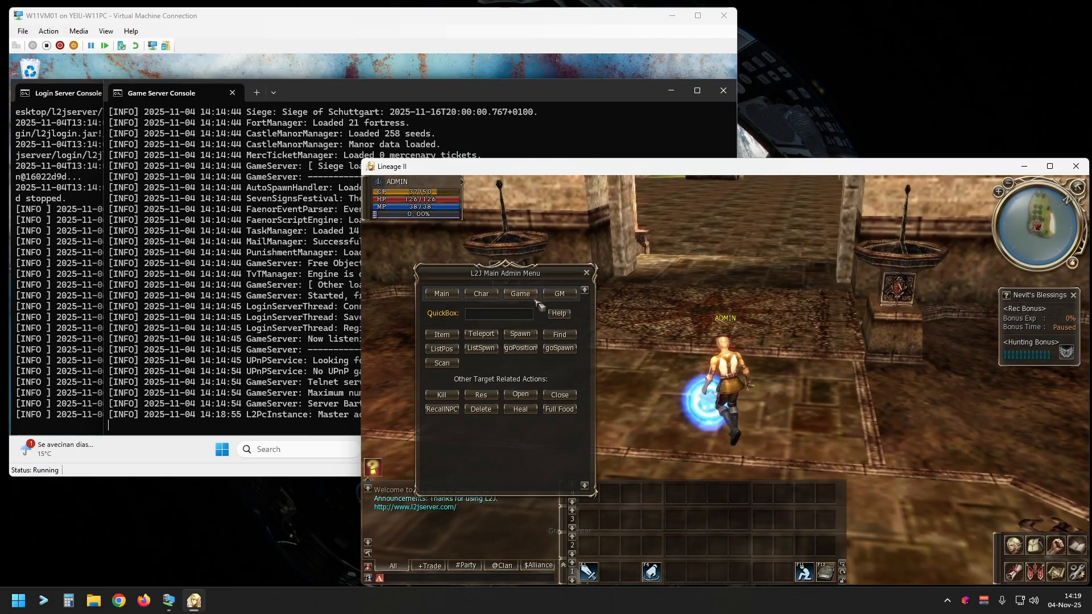
left_click(560, 294)
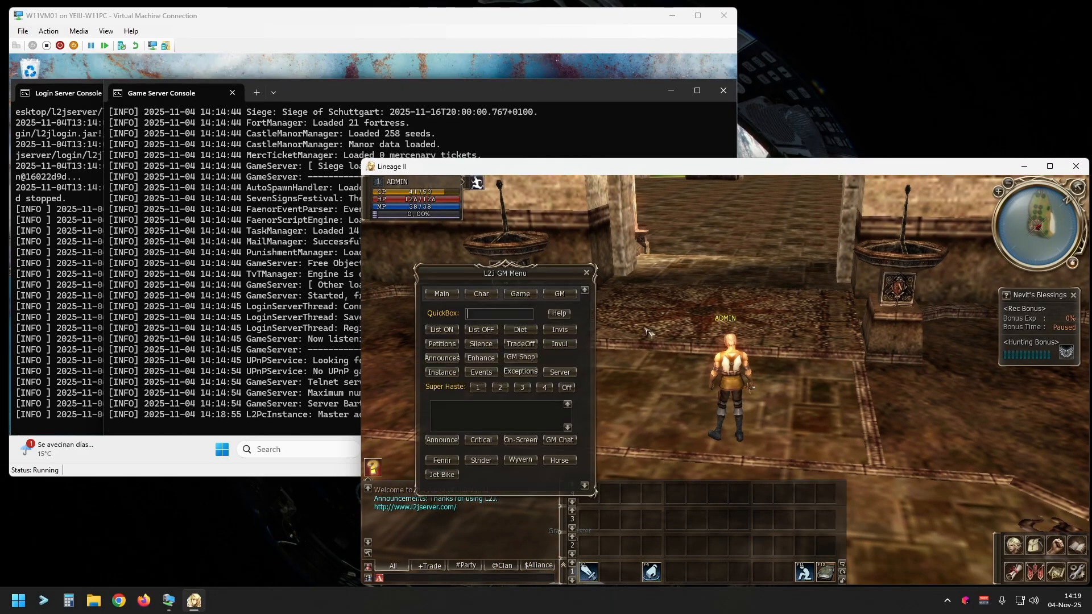
Step: Try the Super Haste settings on the ADMIN character while running out of the building and back towards it
left_click(749, 238)
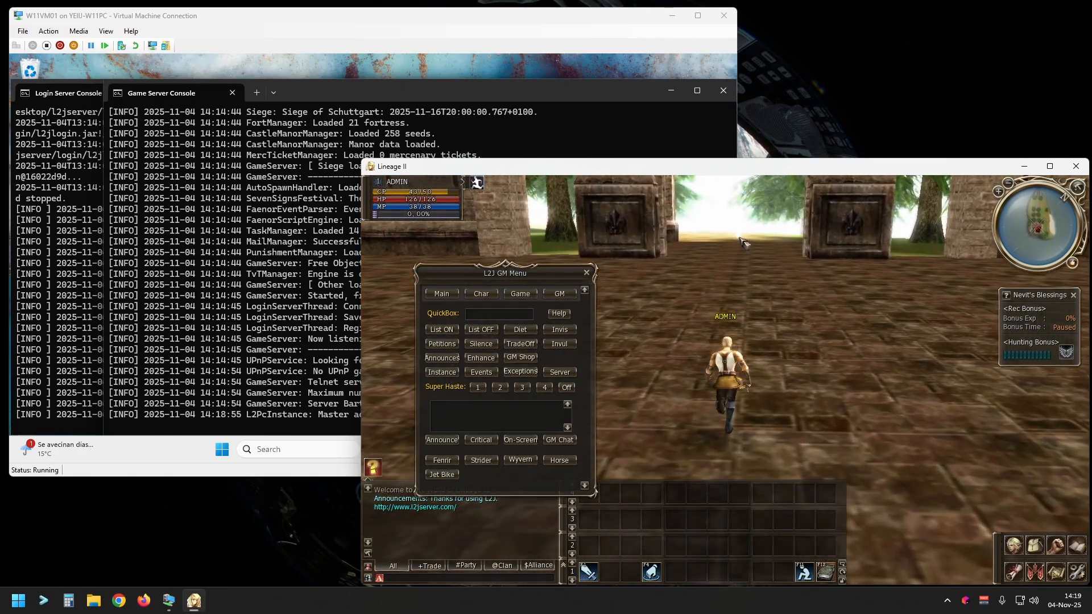
left_click(551, 385)
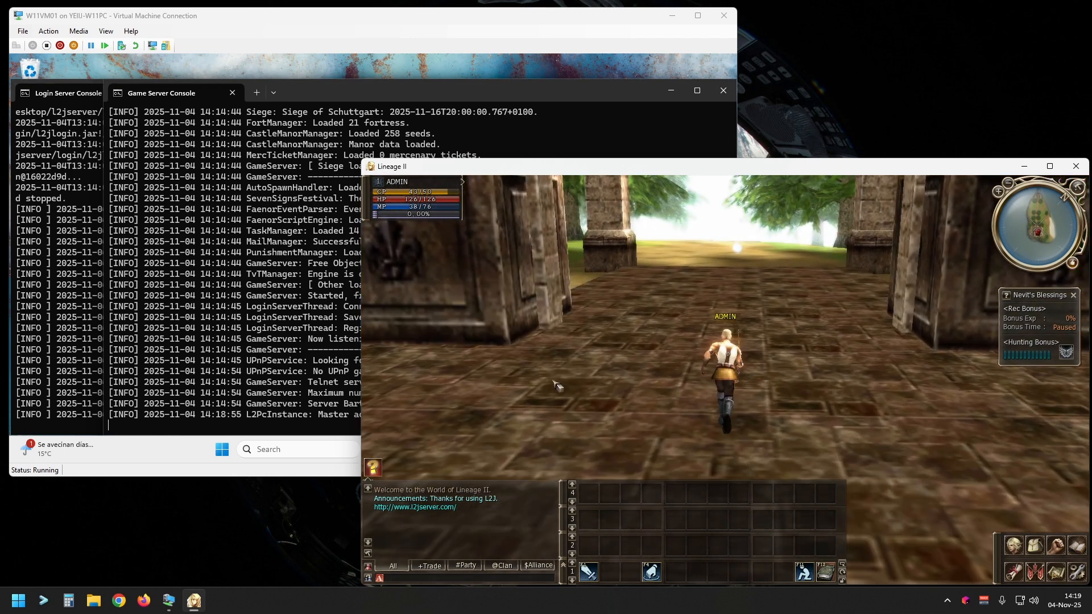
left_click(501, 391)
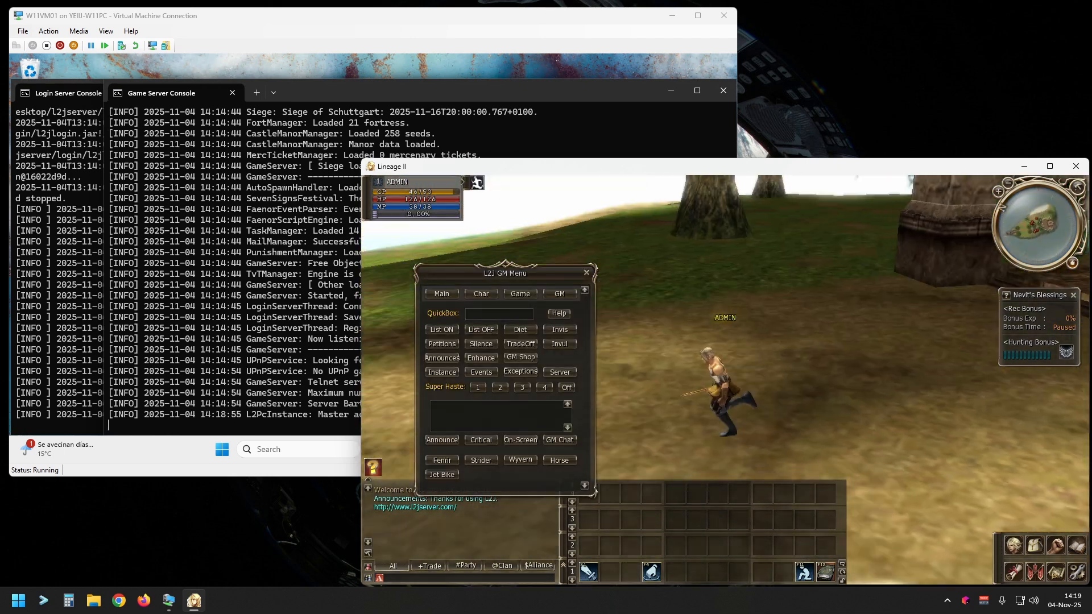
left_click(703, 259)
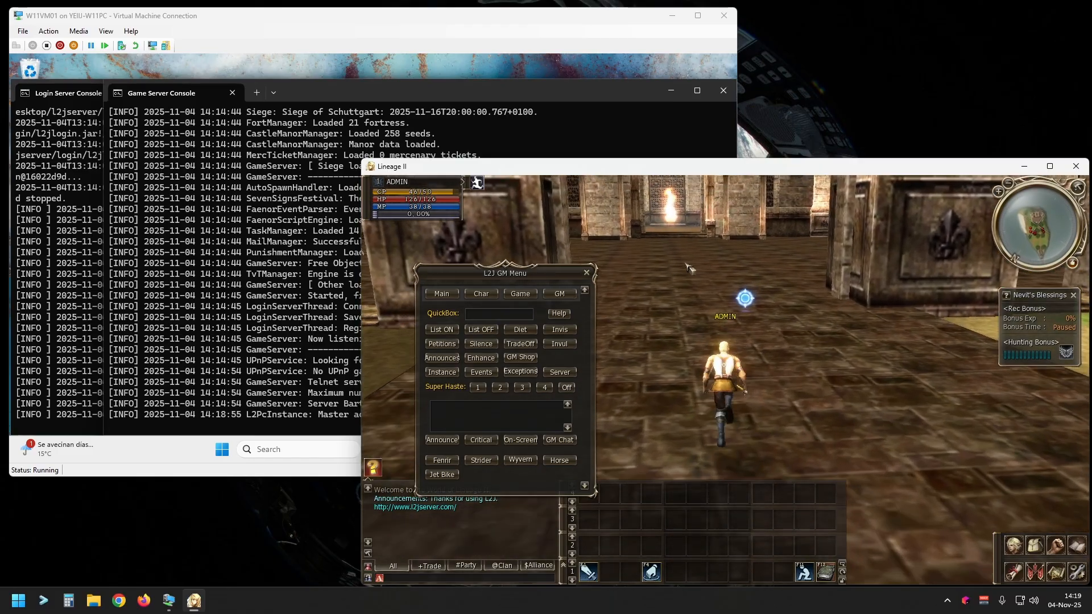
Step: Teleport the ADMIN character to the Town Center of Dion Castle Town and look around the square
left_click(456, 297)
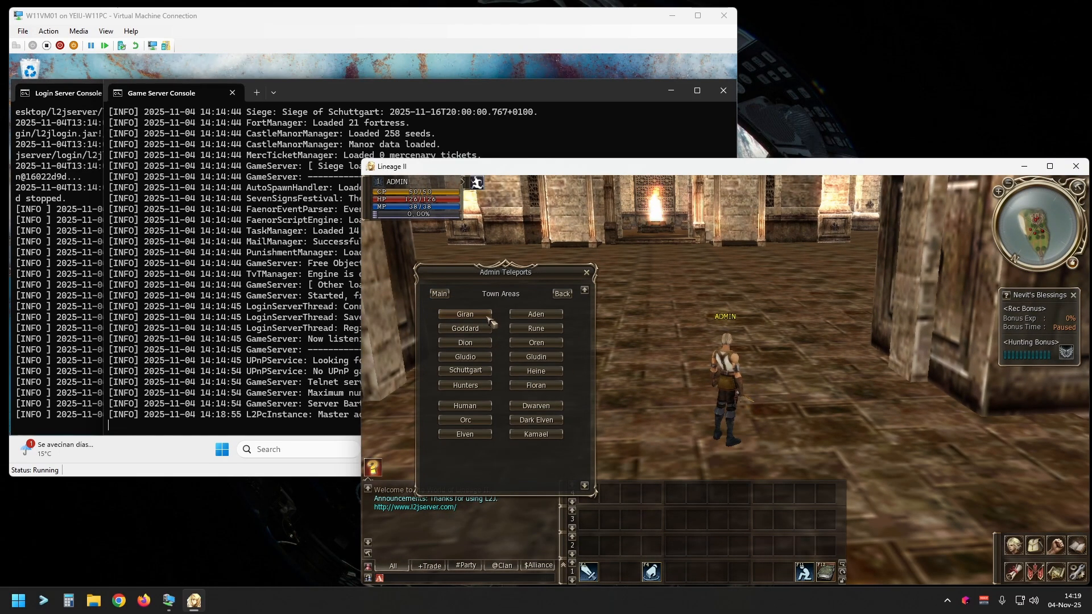
left_click(473, 345)
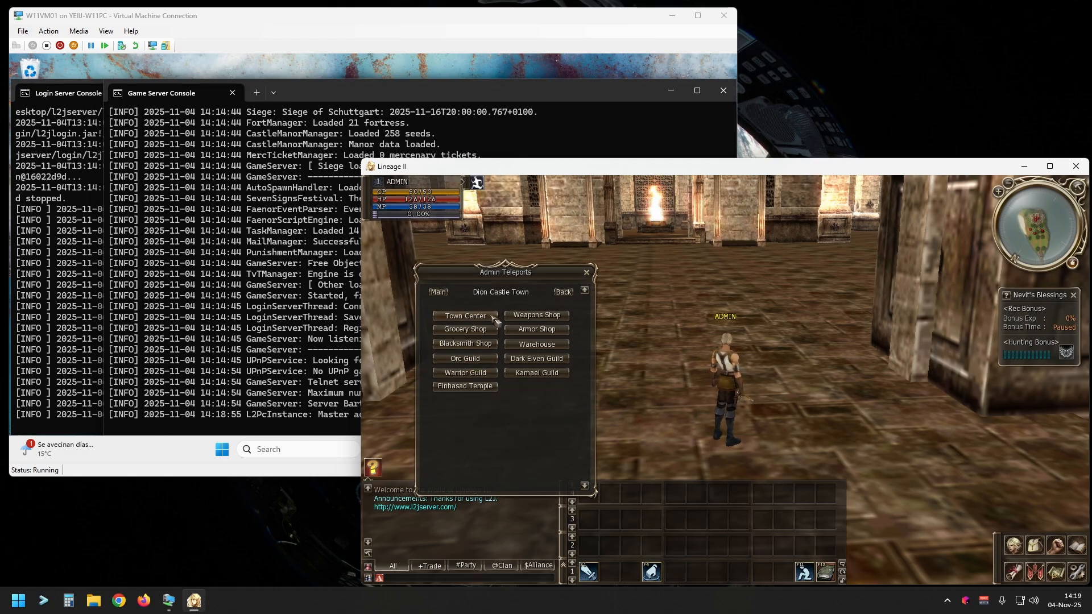
left_click(493, 317)
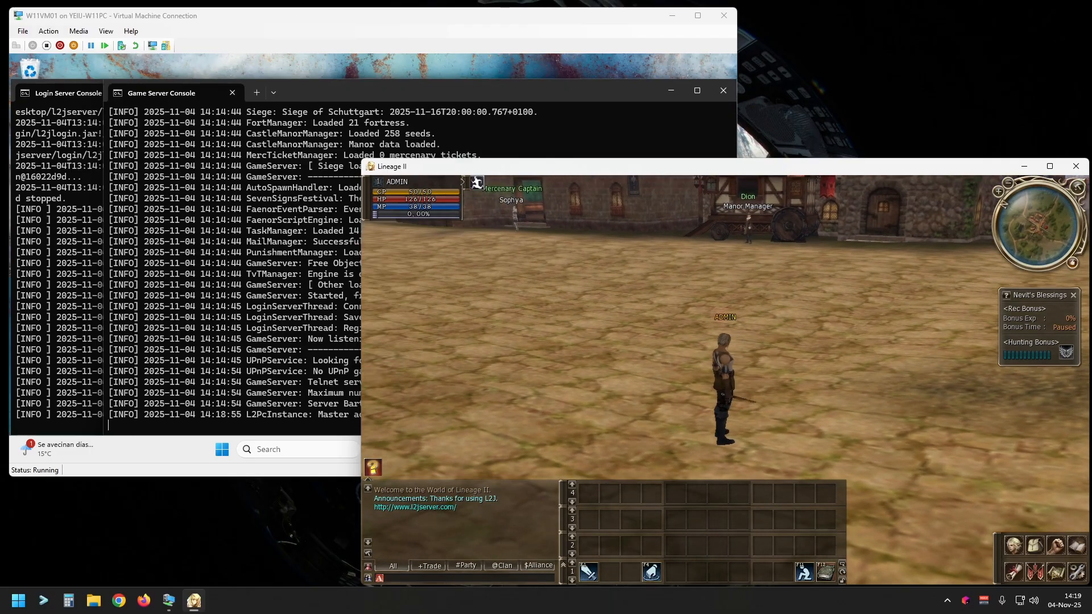
left_click_drag(671, 332, 673, 364)
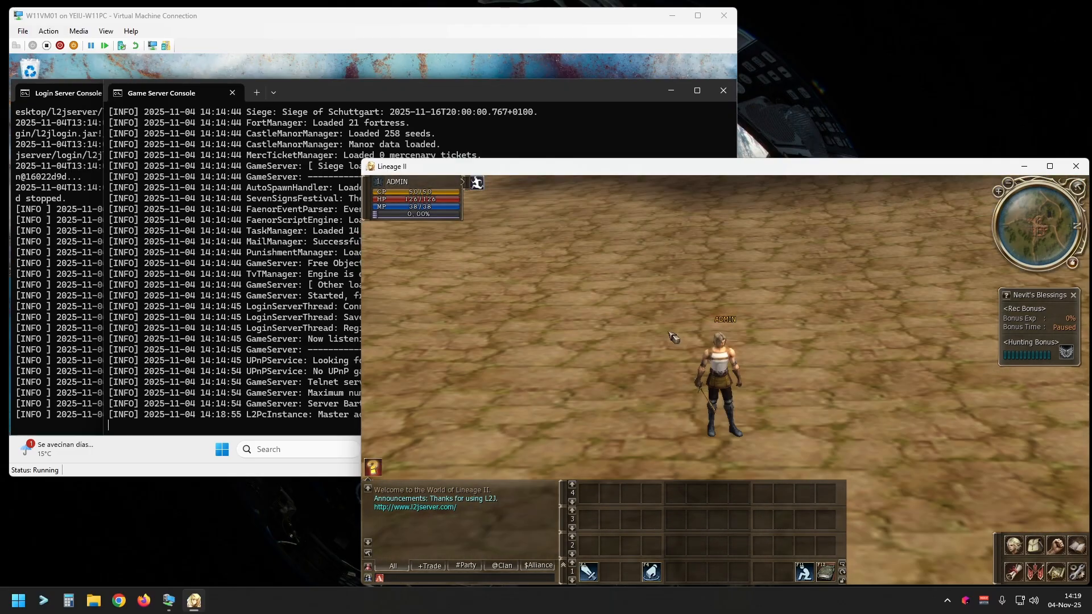
left_click_drag(678, 410, 796, 392)
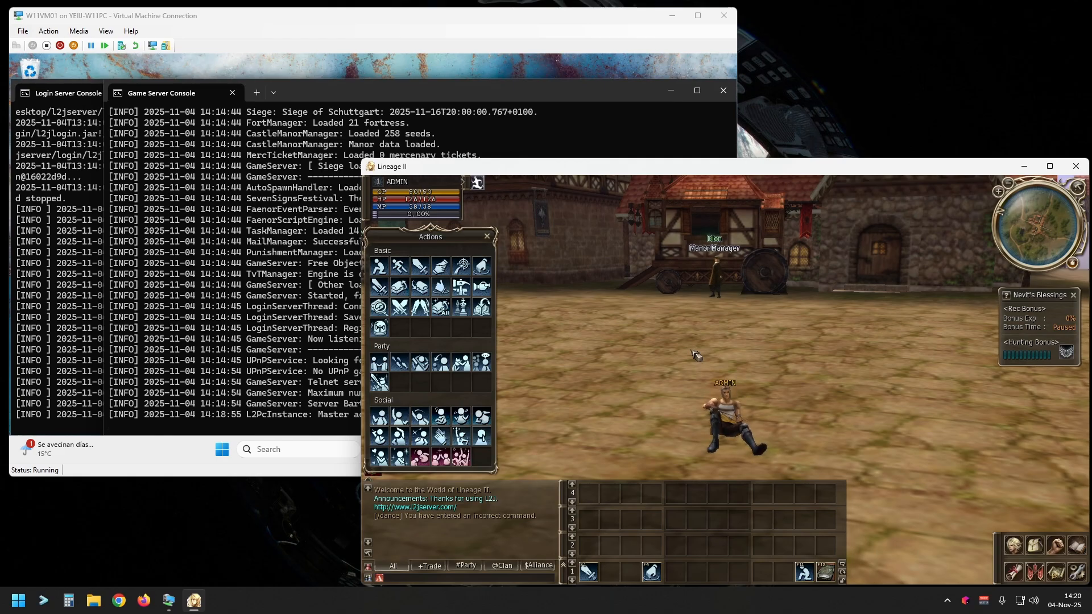
Step: Switch to the virtual machine in full screen and open its Downloads folder in File Explorer
left_click(519, 39)
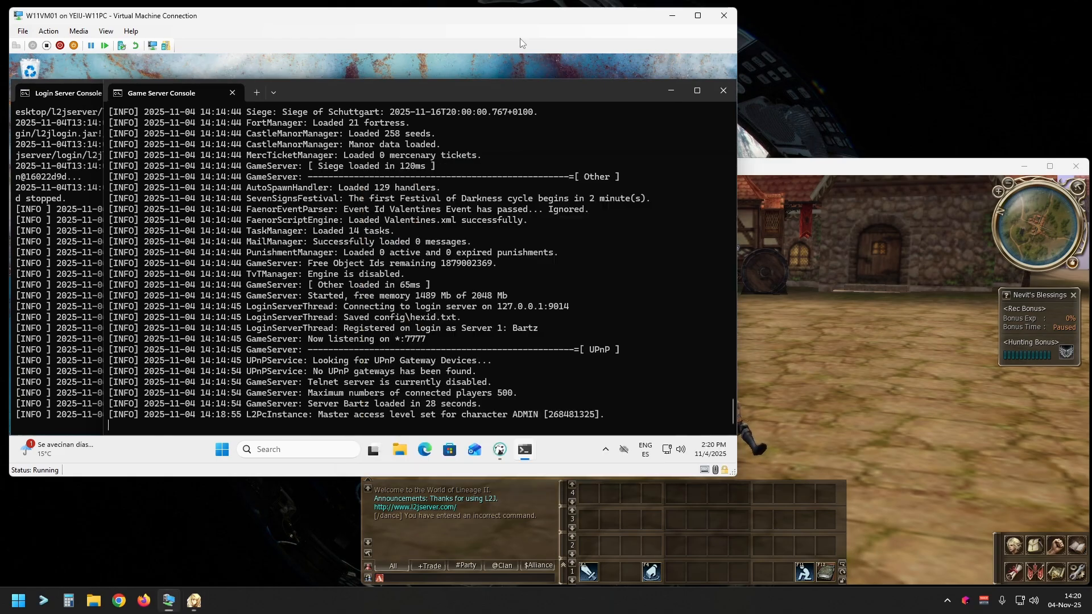
left_click(698, 17)
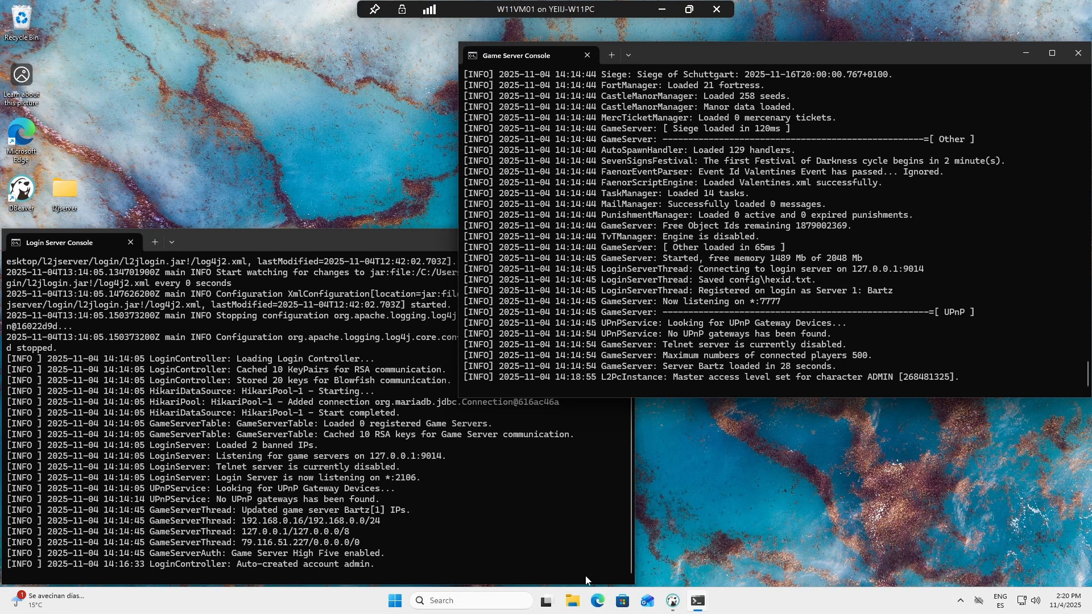
left_click(572, 601)
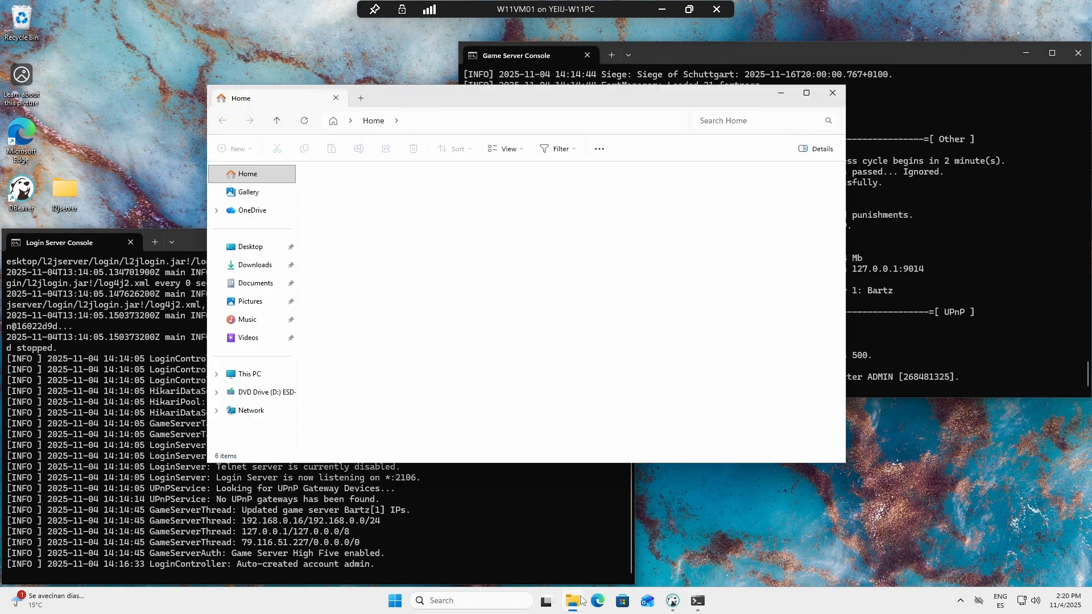
left_click(253, 266)
Step: Delete all the installers, the zip archive and the extracted folder from Downloads, and close File Explorer
left_click_drag(494, 348, 349, 183)
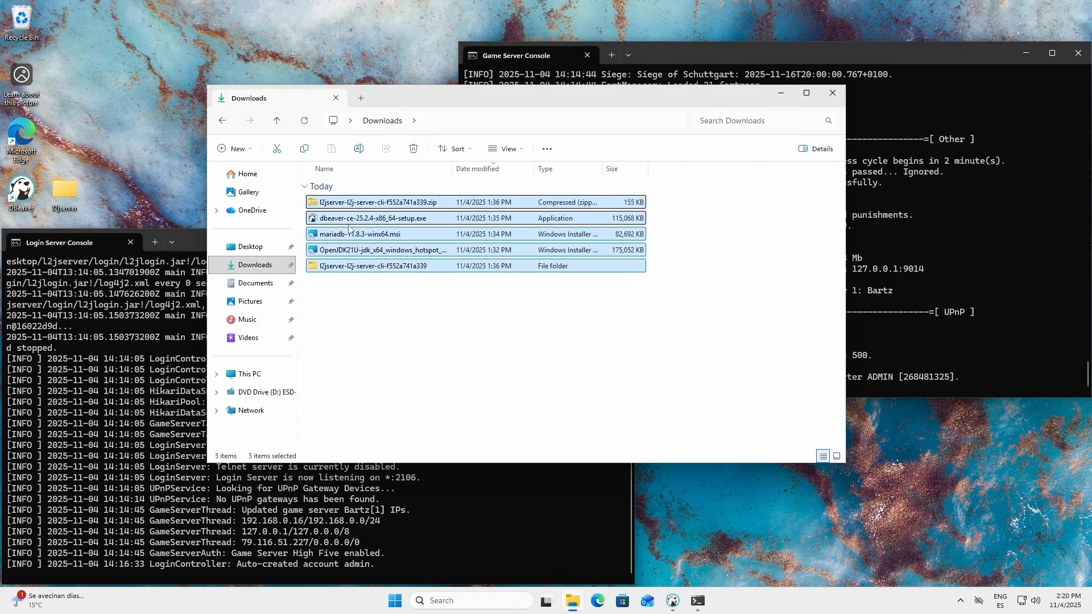
right_click(356, 237)
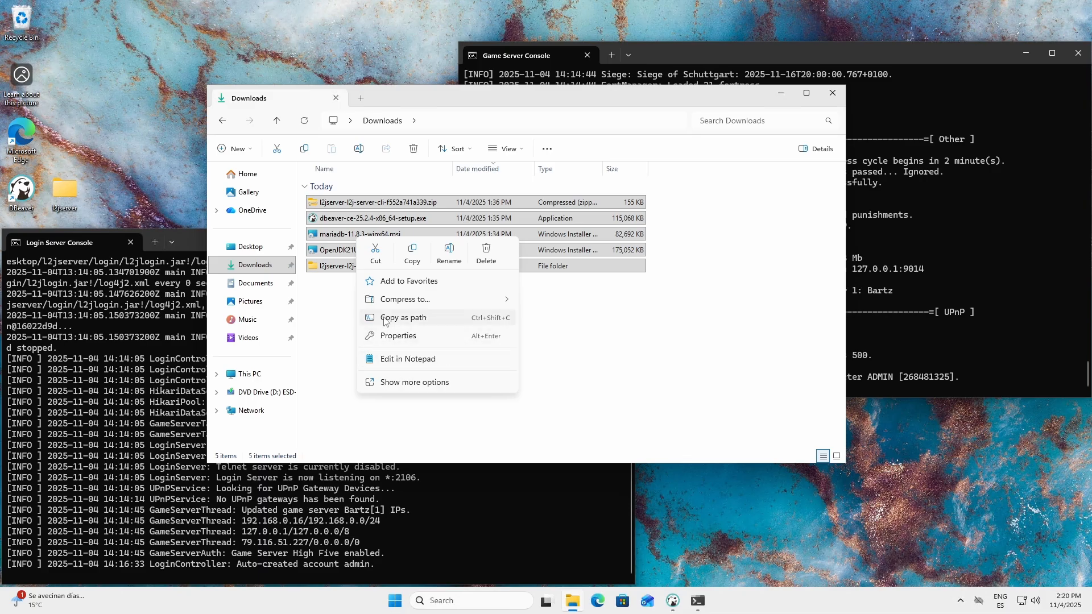
left_click(484, 262)
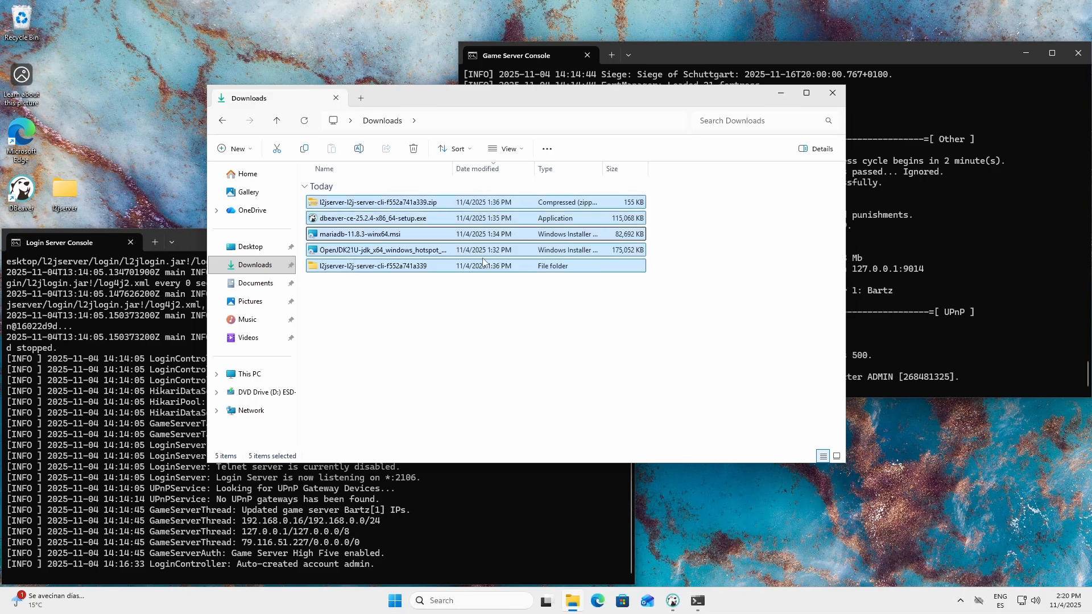
left_click(832, 94)
Step: Empty the Recycle Bin of the virtual machine, permanently deleting its items
right_click(23, 29)
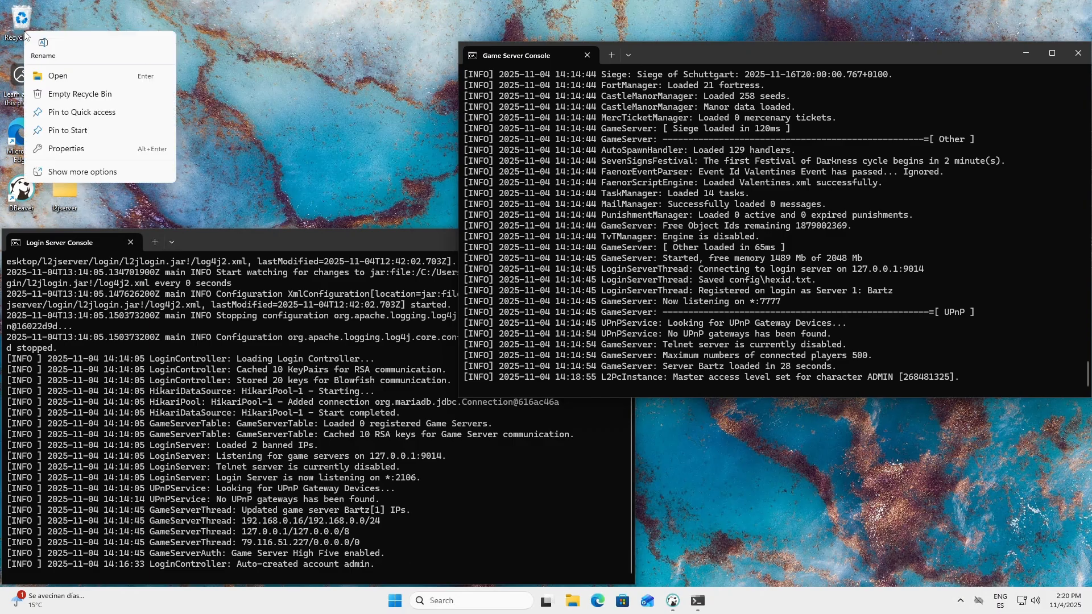
left_click(59, 92)
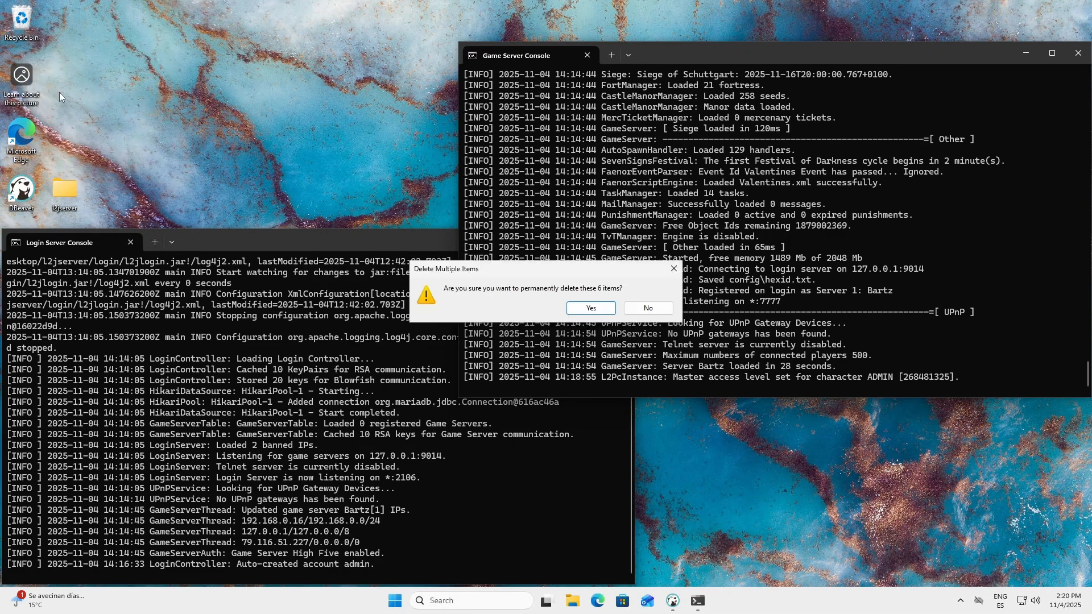
left_click(596, 303)
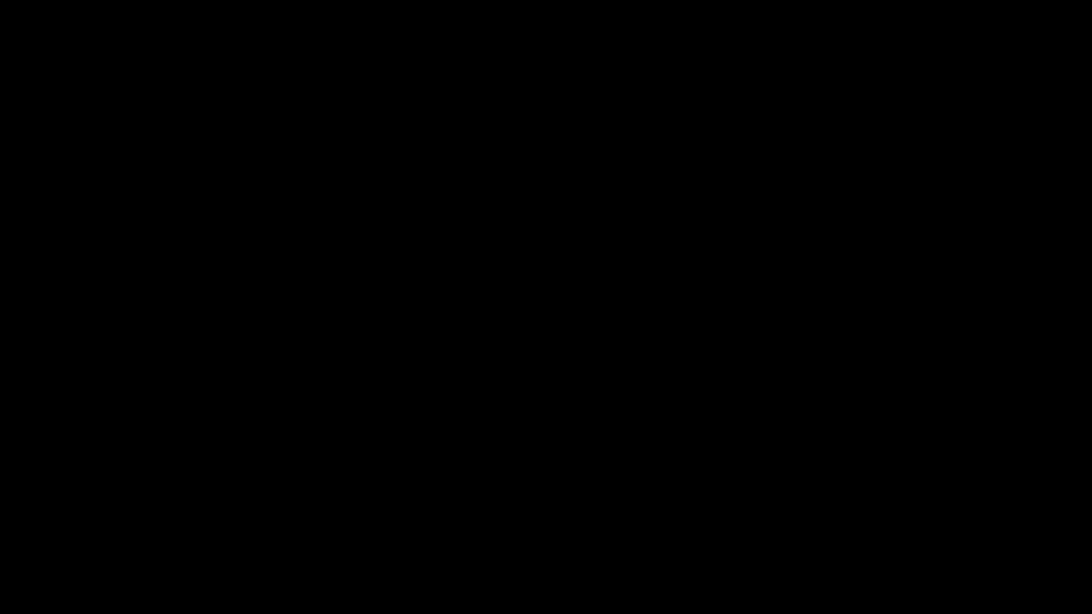